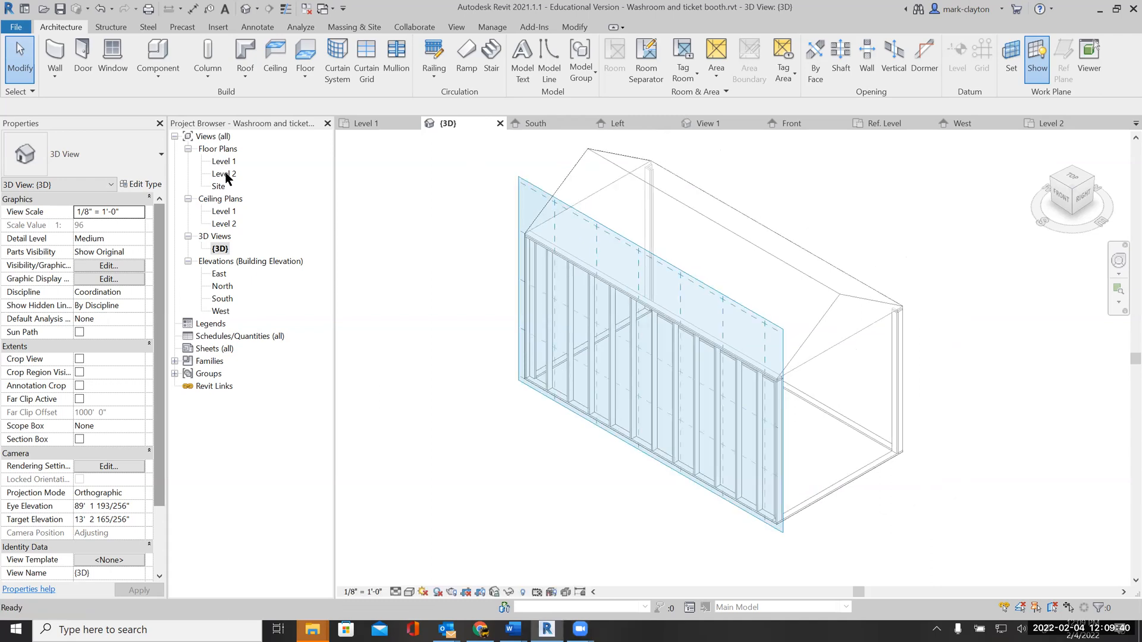
In the Level 2 floor plan, place a GM Lumber 2x6 on the Level 2 work plane along grid 2, about 2' from grid A
{"action": "double_click", "coordinate": [226, 175]}
{"action": "middle_click_drag", "start_coordinate": [602, 208], "coordinate": [711, 204]}
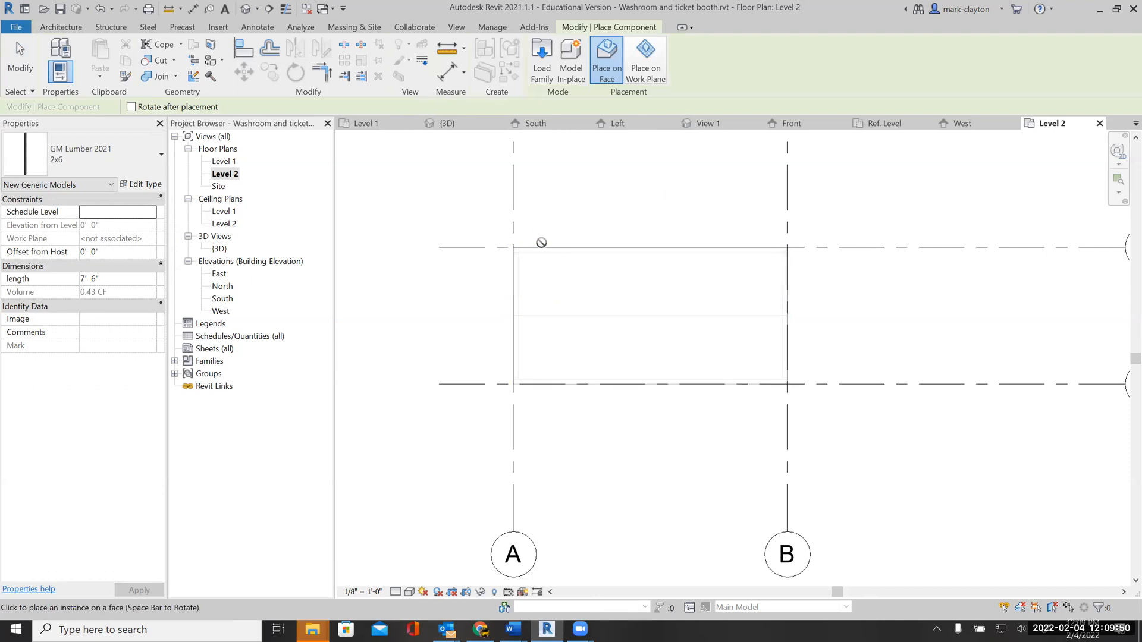
{"action": "left_click", "coordinate": [649, 56]}
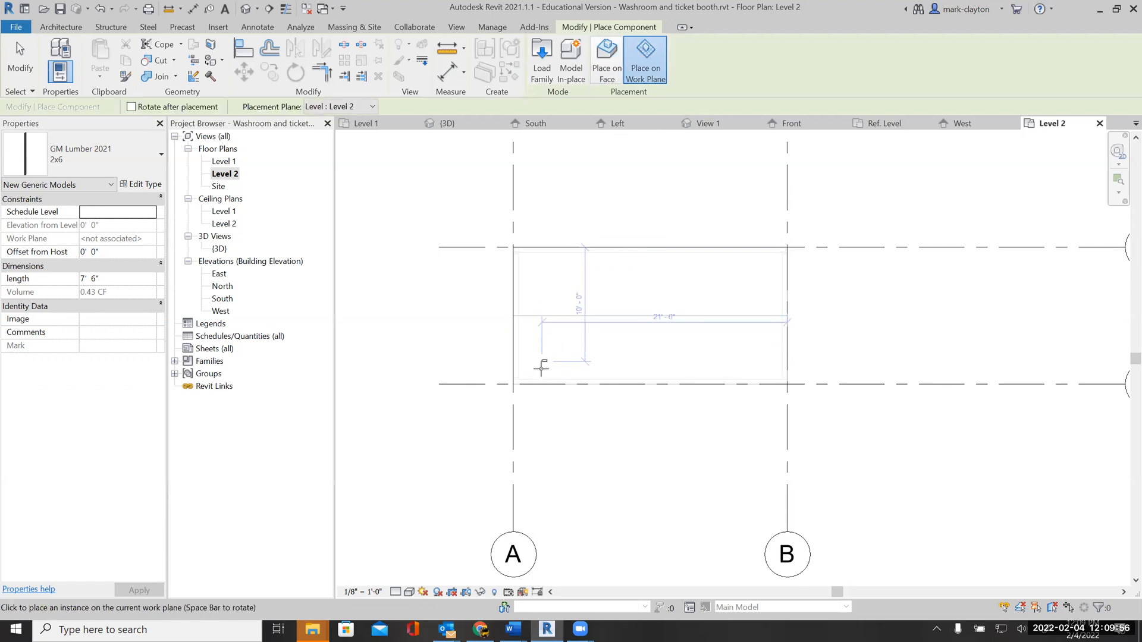
{"action": "scroll", "coordinate": [543, 373], "scroll_direction": "up", "scroll_amount": 2}
{"action": "scroll", "coordinate": [544, 364], "scroll_direction": "up", "scroll_amount": 1}
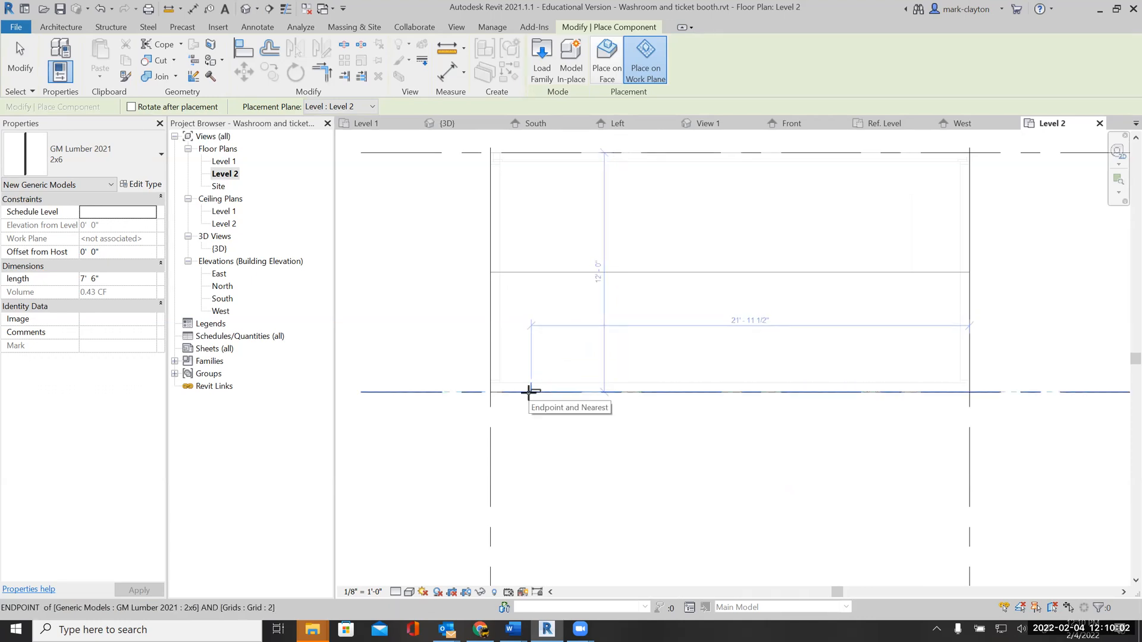
{"action": "left_click", "coordinate": [528, 392]}
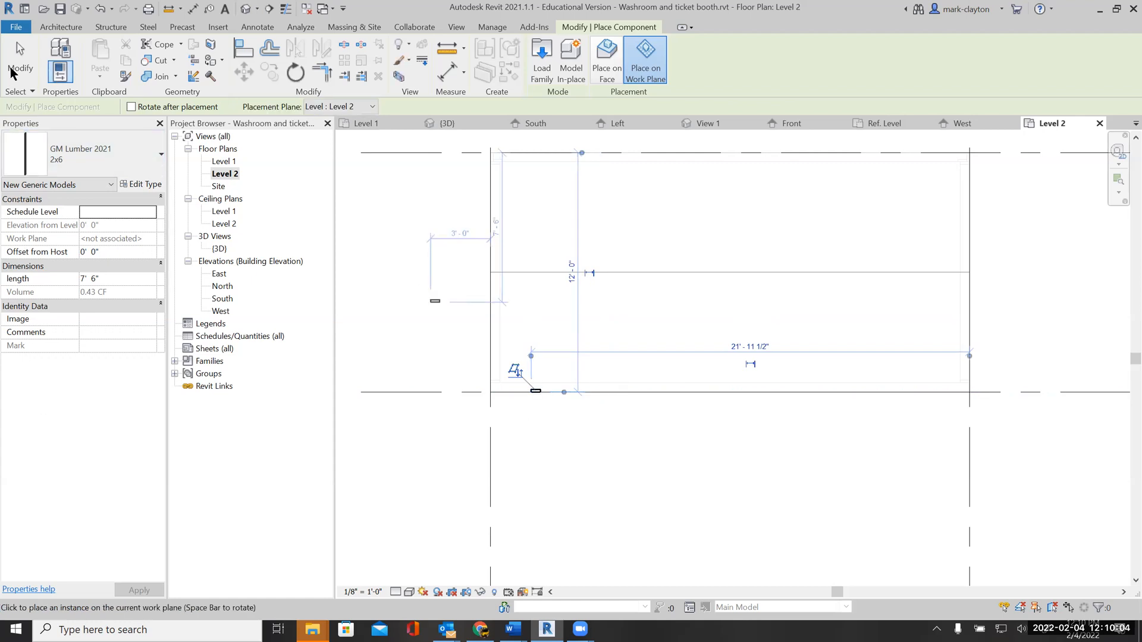
{"action": "key", "text": "Escape"}
{"action": "key", "text": "Escape"}
Set the Level 2 plan's view scale to 1" = 1'-0"
{"action": "left_click", "coordinate": [356, 592]}
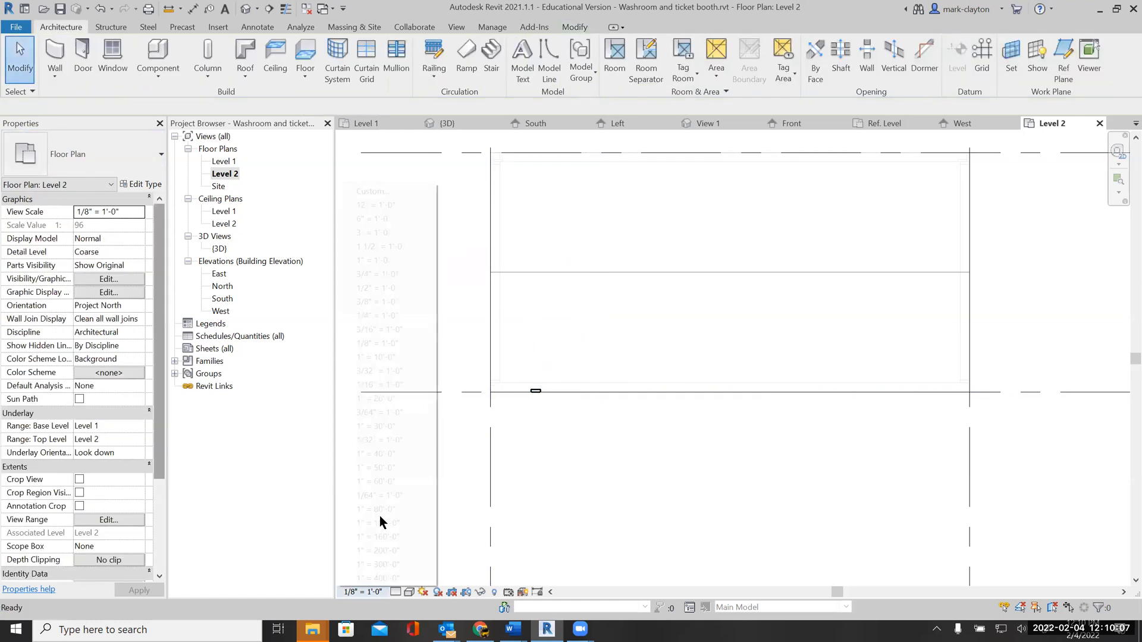
{"action": "left_click", "coordinate": [388, 260]}
Rotate the placed 2x6 by 90° about its lower-left corner and remove it from the plan
{"action": "scroll", "coordinate": [537, 392], "scroll_direction": "up", "scroll_amount": 3}
{"action": "middle_click_drag", "start_coordinate": [539, 392], "coordinate": [566, 425]}
{"action": "left_click", "coordinate": [562, 426]}
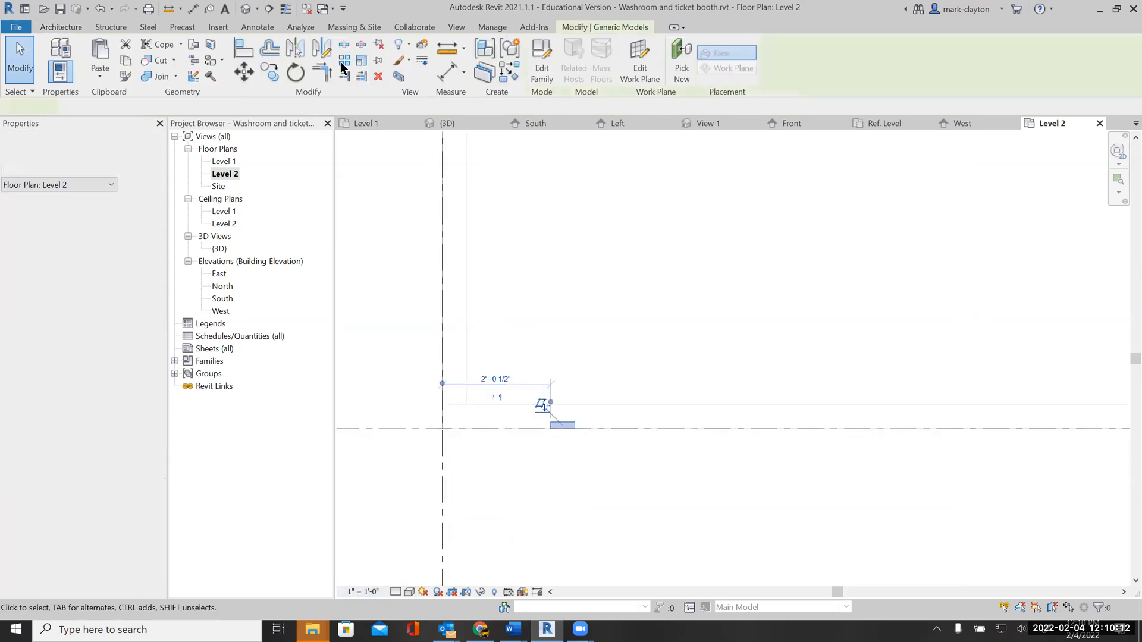
{"action": "left_click", "coordinate": [295, 72]}
{"action": "left_click", "coordinate": [562, 426]}
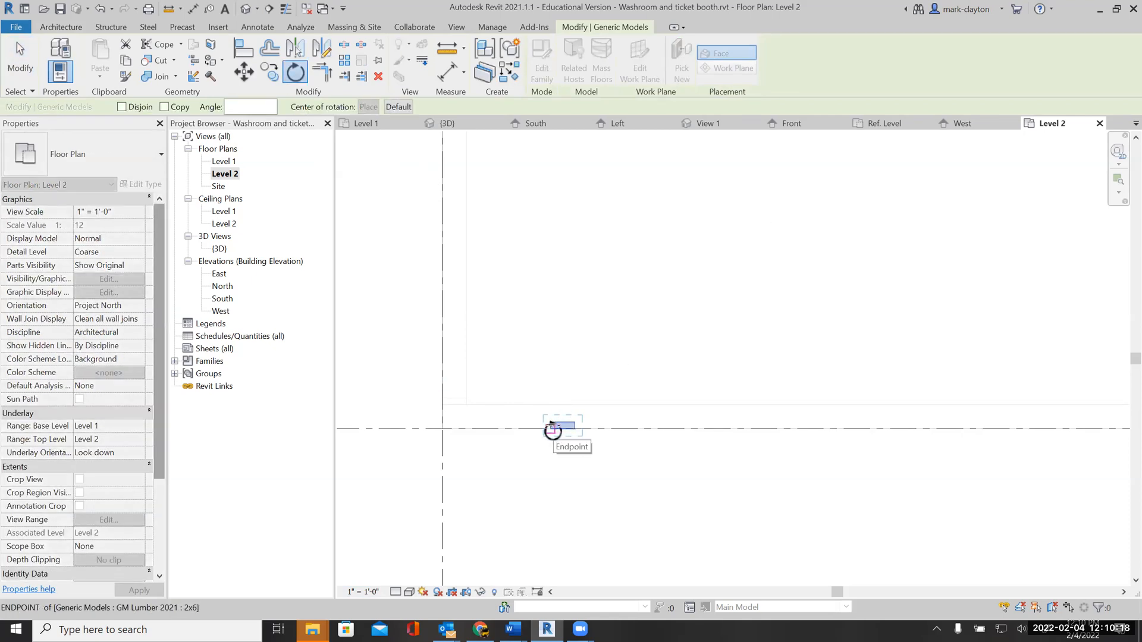
{"action": "left_click", "coordinate": [554, 432]}
{"action": "left_click", "coordinate": [602, 419]}
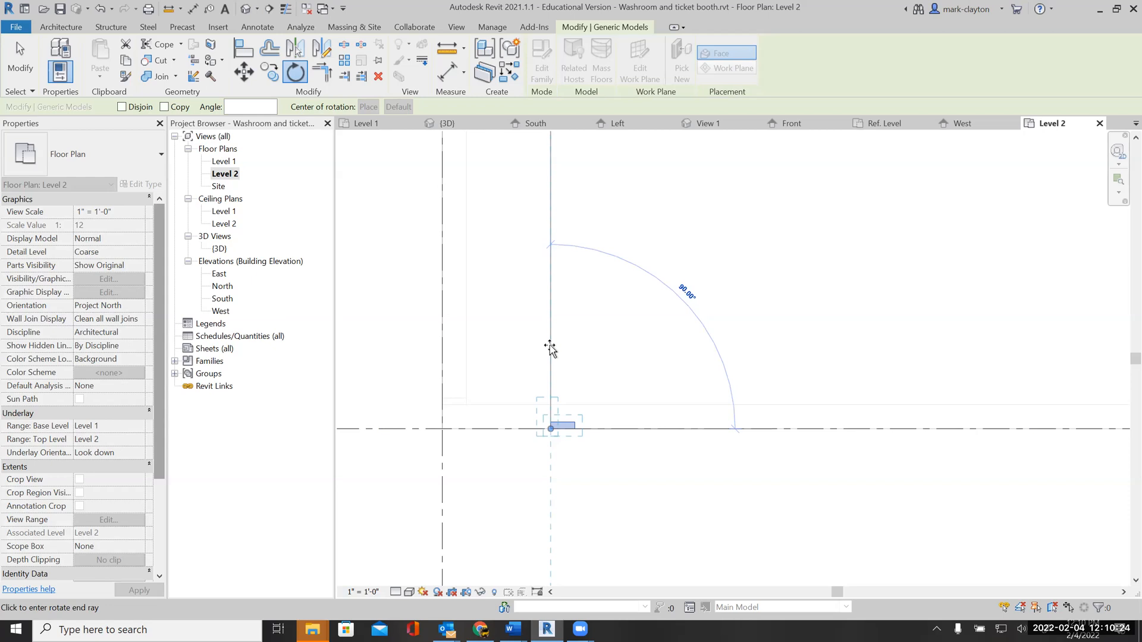
{"action": "left_click", "coordinate": [550, 349]}
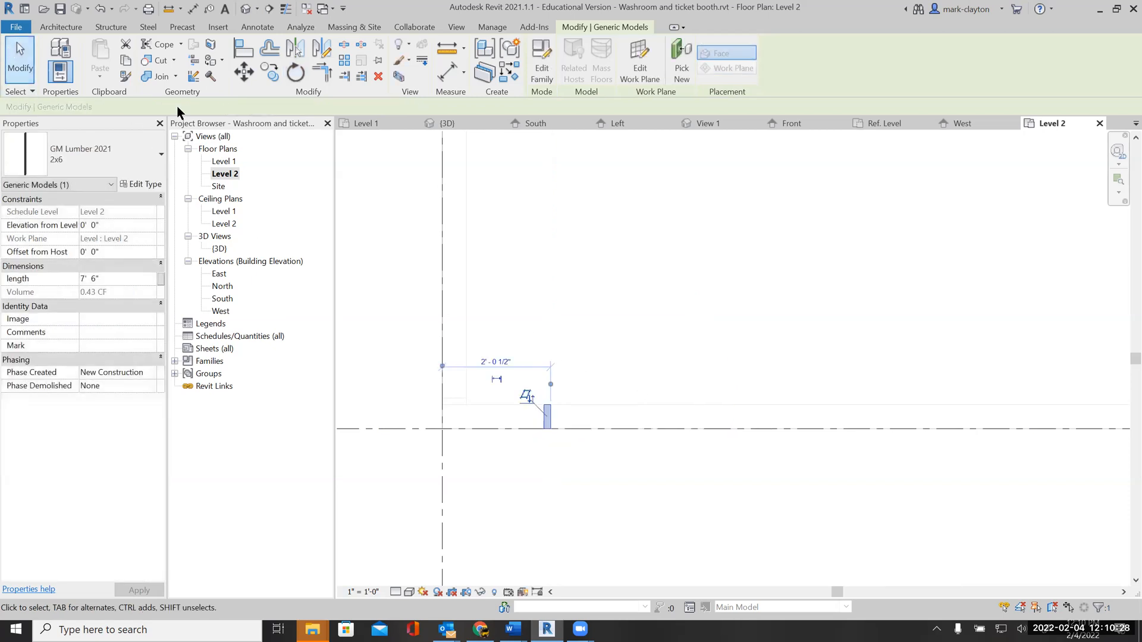
{"action": "left_click", "coordinate": [619, 269]}
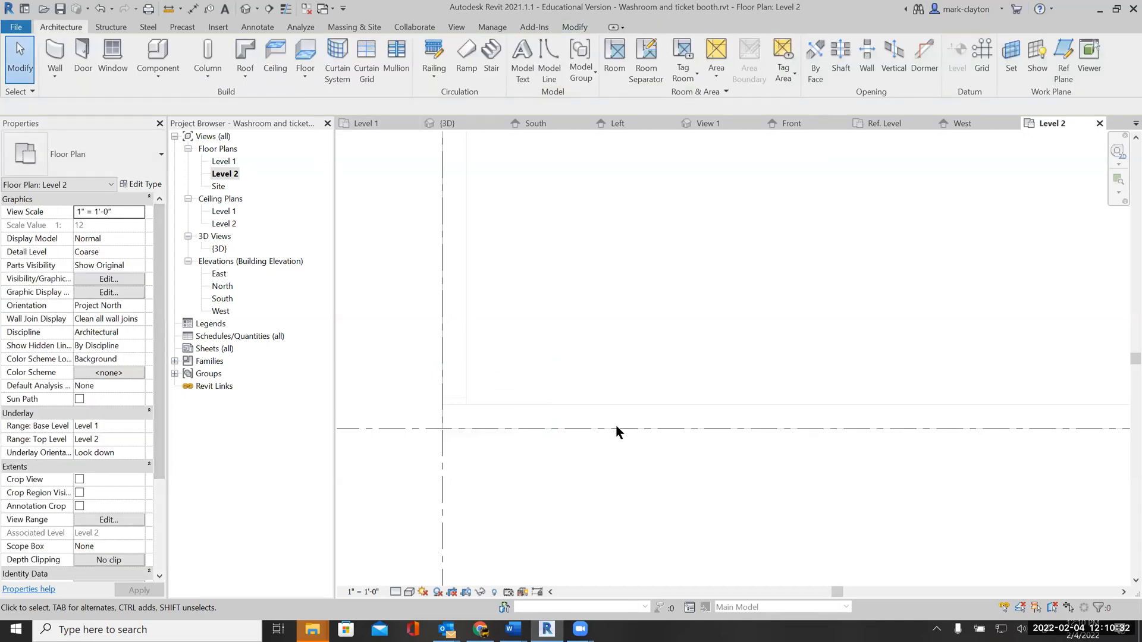
Open the South elevation at the top of the framed wall
{"action": "double_click", "coordinate": [223, 298]}
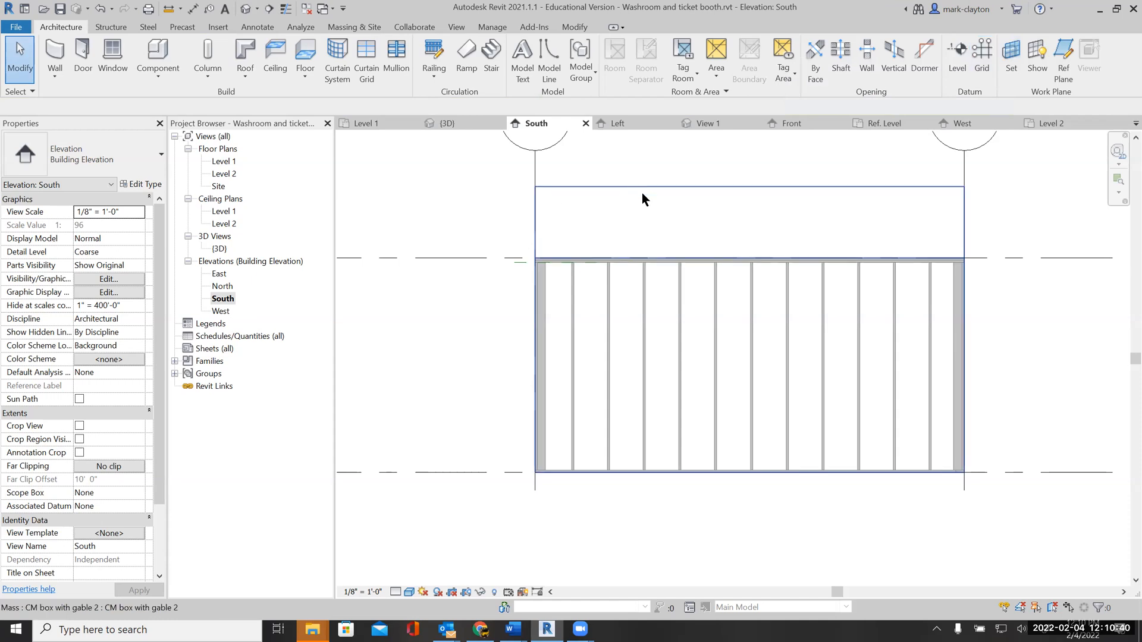
{"action": "scroll", "coordinate": [642, 199], "scroll_direction": "up", "scroll_amount": 3}
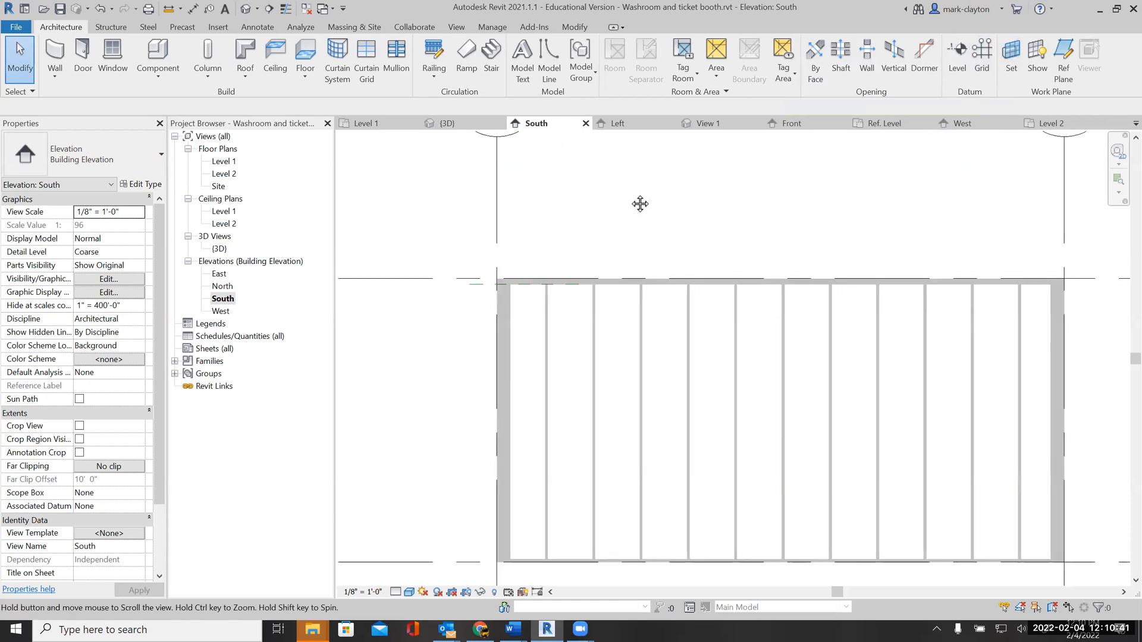
{"action": "left_click", "coordinate": [163, 49]}
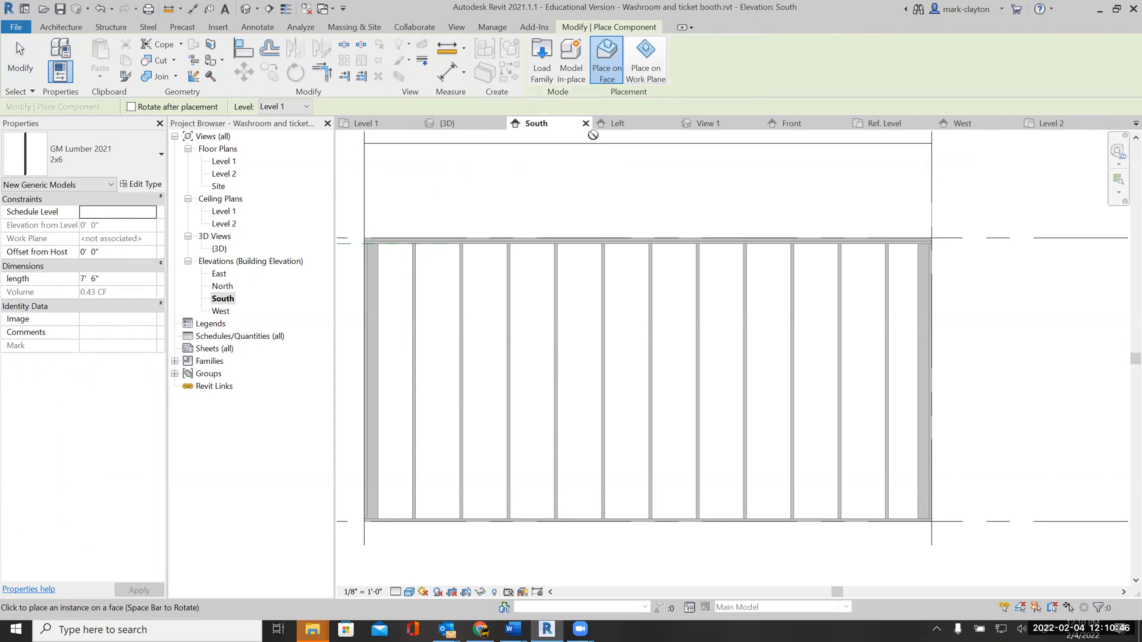
{"action": "left_click", "coordinate": [642, 56]}
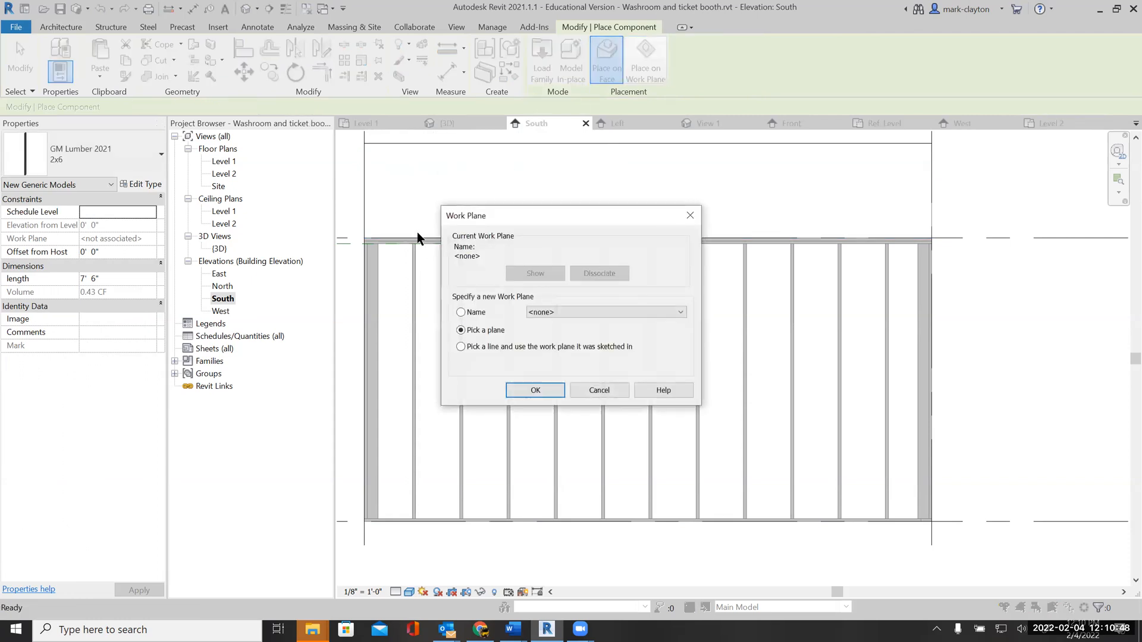
{"action": "left_click", "coordinate": [616, 315]}
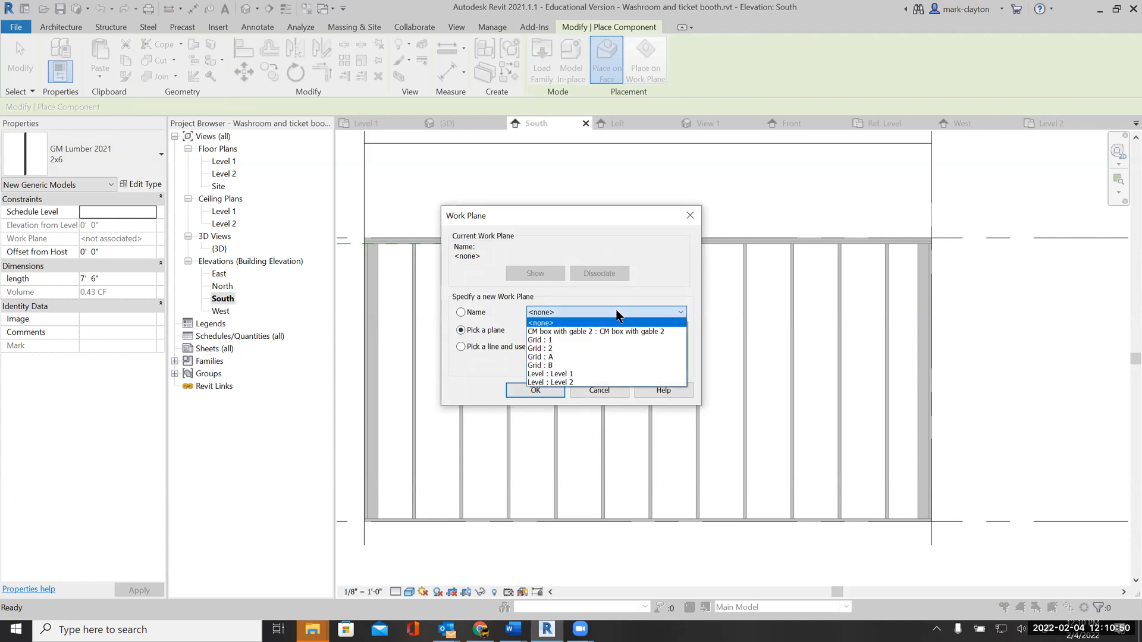
{"action": "left_click", "coordinate": [602, 390]}
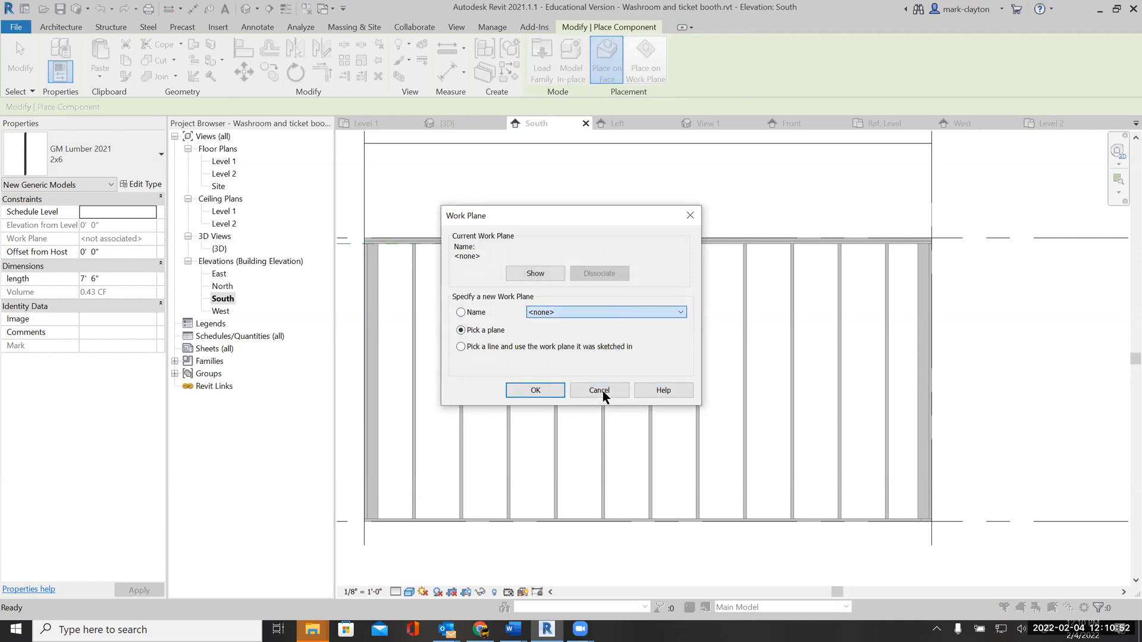
{"action": "left_click", "coordinate": [599, 390]}
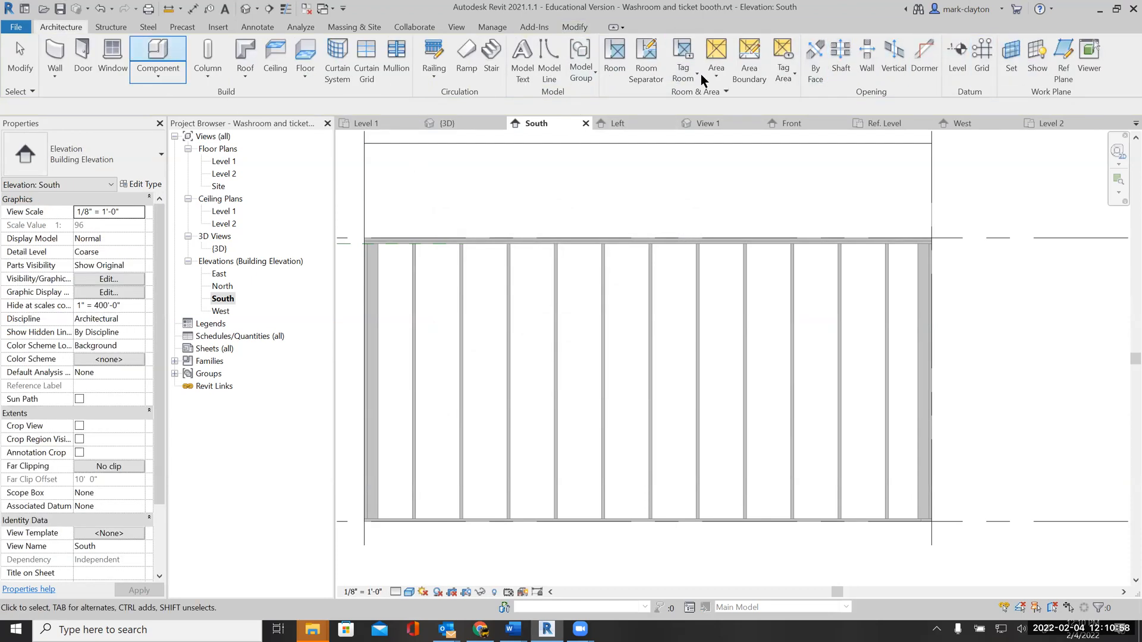
Place a GM Lumber 2x6 on the mass's south face at the top plate's upper edge, about 7" from grid A
{"action": "left_click", "coordinate": [613, 75]}
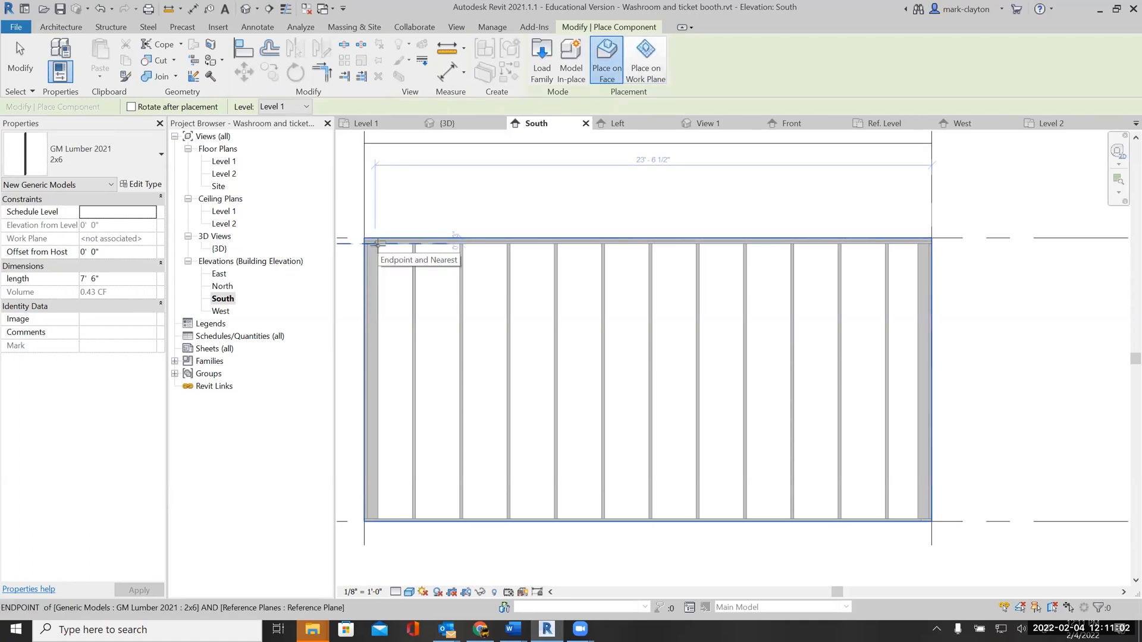
{"action": "scroll", "coordinate": [377, 244], "scroll_direction": "up", "scroll_amount": 3}
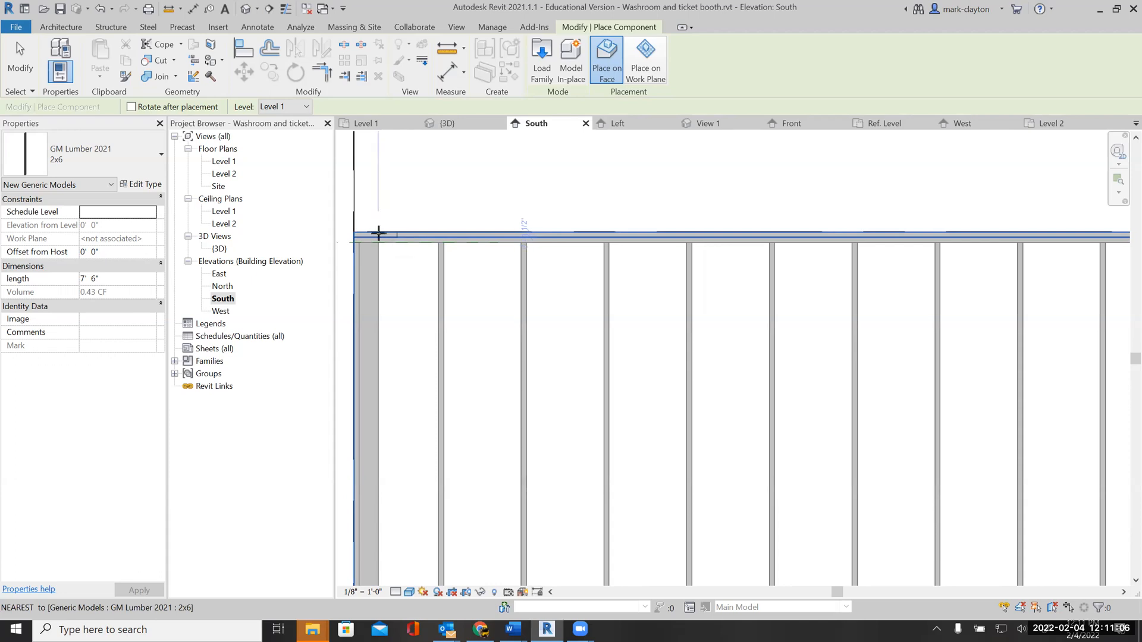
{"action": "left_click", "coordinate": [377, 233]}
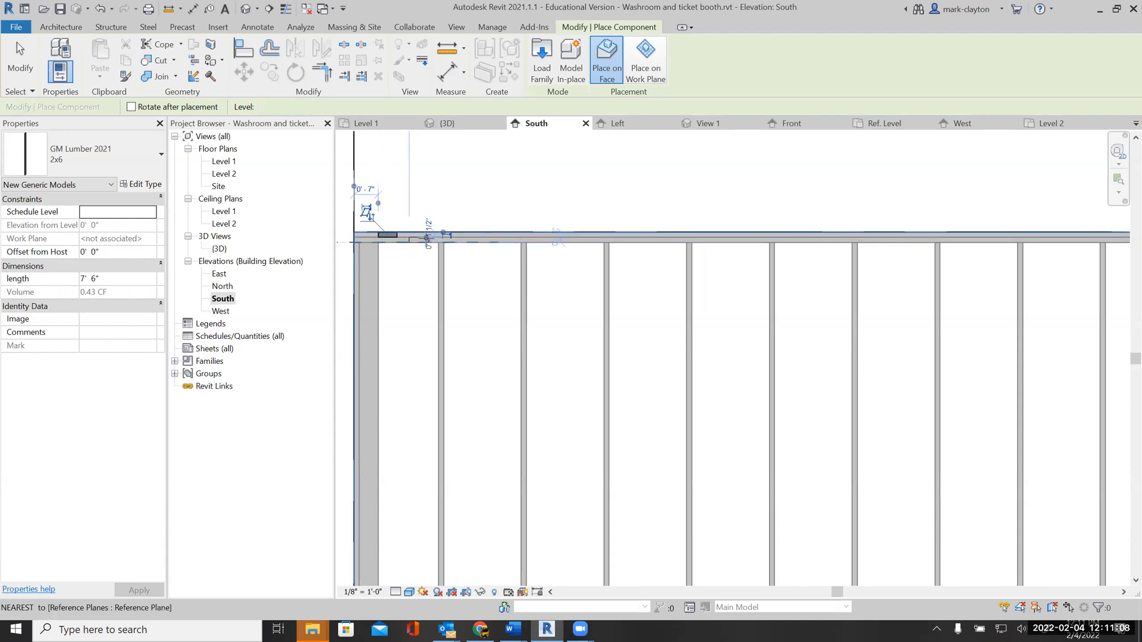
{"action": "key", "text": "Escape"}
{"action": "key", "text": "Escape"}
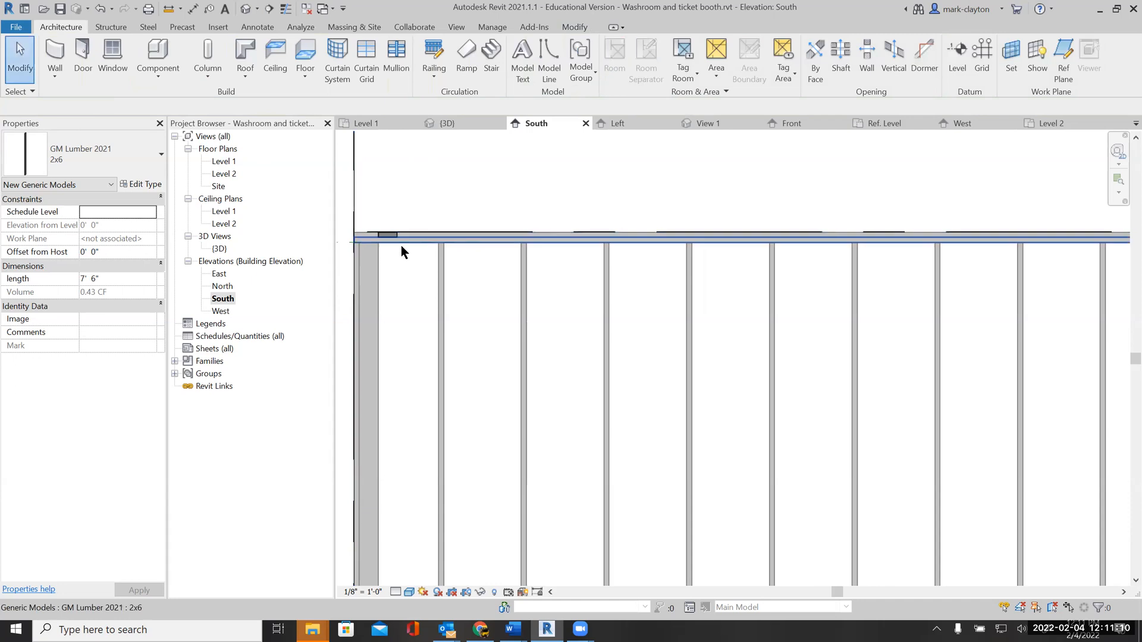
{"action": "left_click", "coordinate": [401, 245]}
Rotate the placed 2x6 by 90° about its upper-left corner to stand it on the top plate, and view it in 3D
{"action": "scroll", "coordinate": [393, 241], "scroll_direction": "up", "scroll_amount": 4}
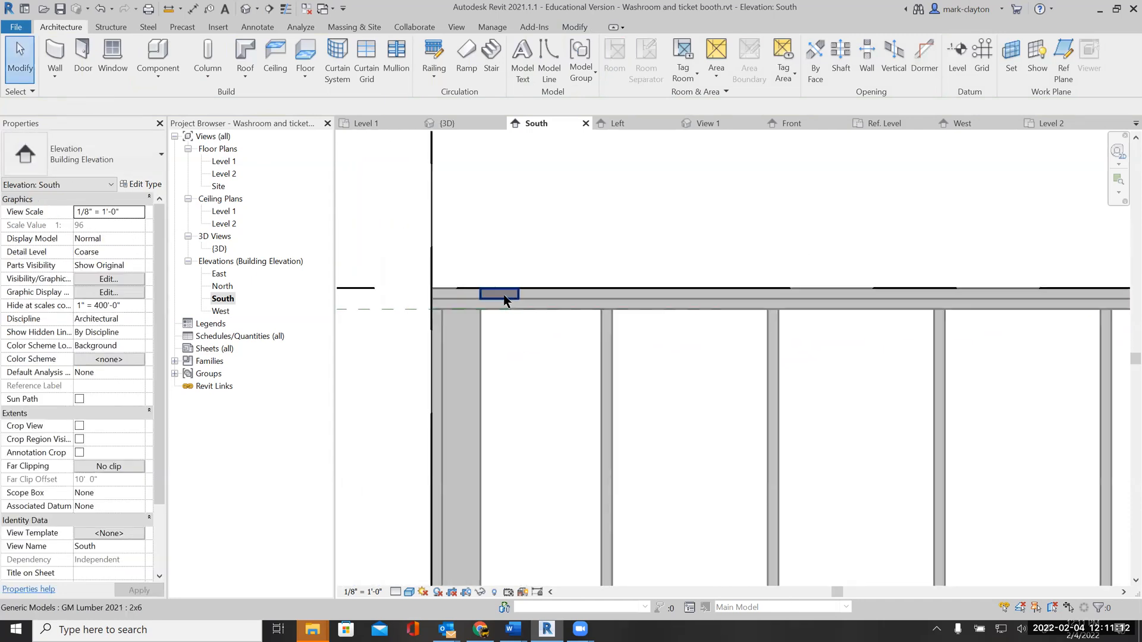
{"action": "left_click", "coordinate": [540, 284]}
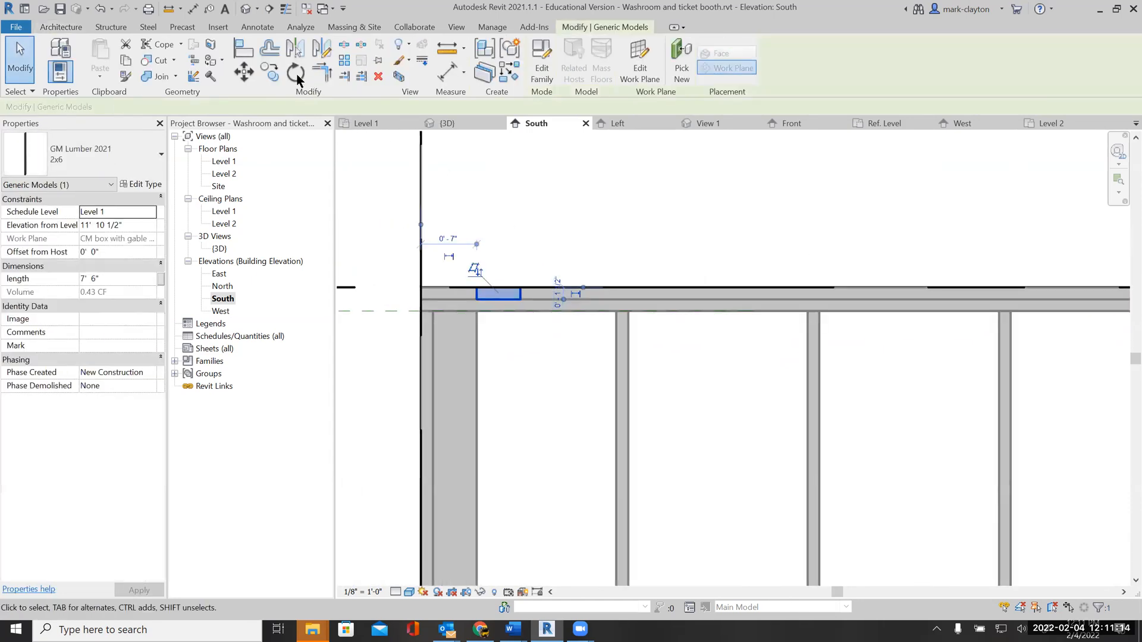
{"action": "left_click", "coordinate": [295, 74]}
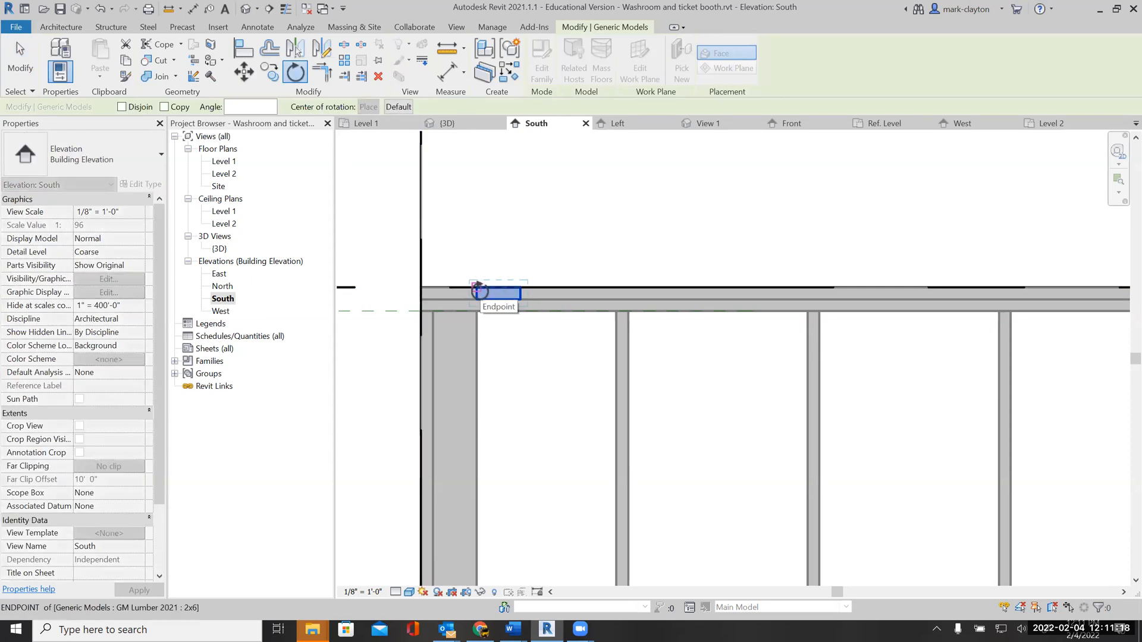
{"action": "left_click", "coordinate": [478, 288]}
{"action": "left_click", "coordinate": [548, 289]}
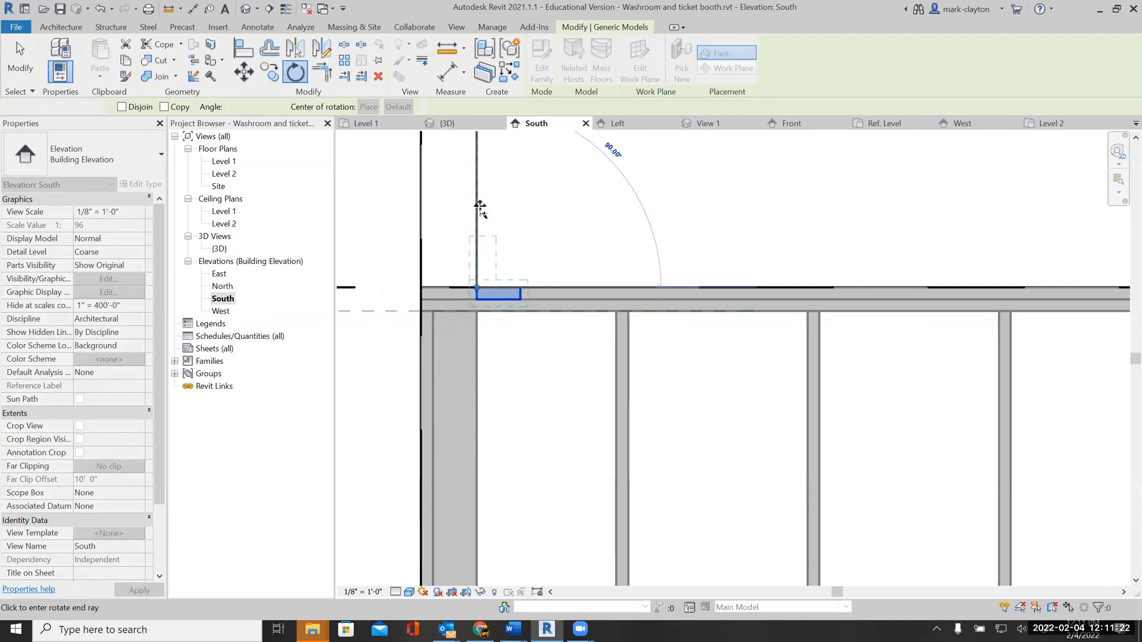
{"action": "left_click", "coordinate": [480, 208]}
{"action": "left_click", "coordinate": [10, 69]}
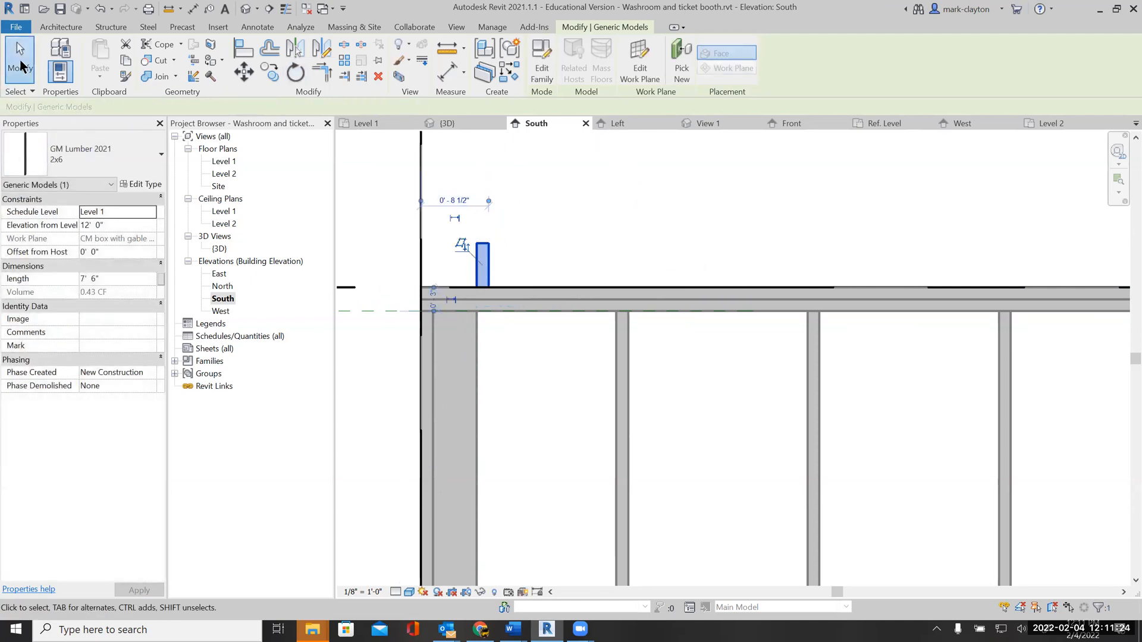
{"action": "double_click", "coordinate": [214, 246]}
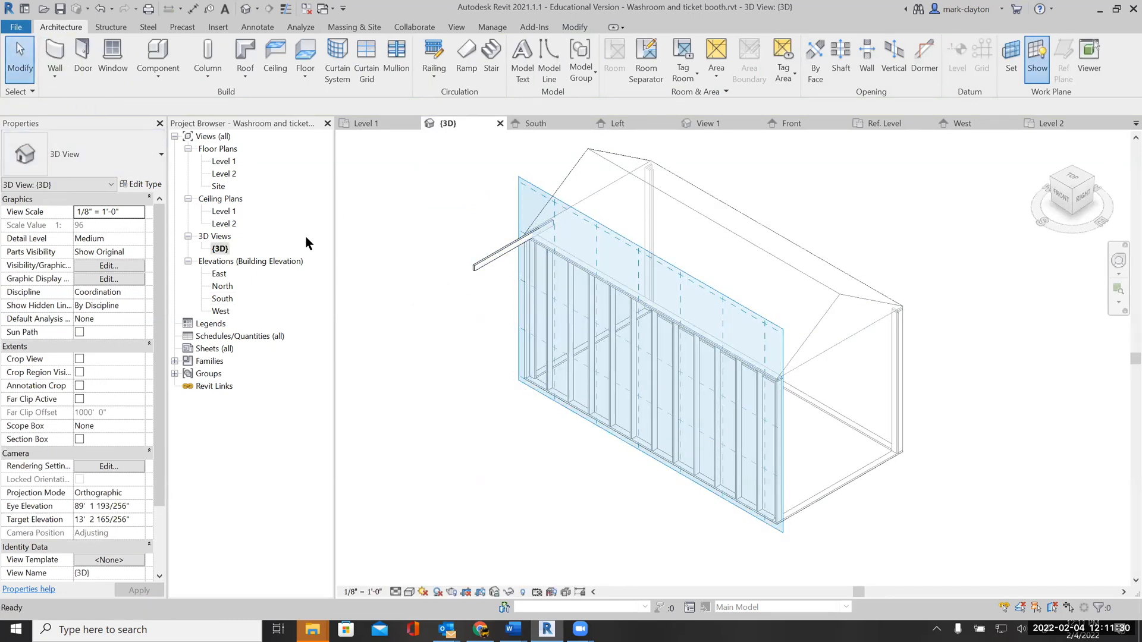
In the Level 2 plan, stretch both ends of the 2x6 to span between grids 1 and 2, 12' 0" long
{"action": "double_click", "coordinate": [229, 174]}
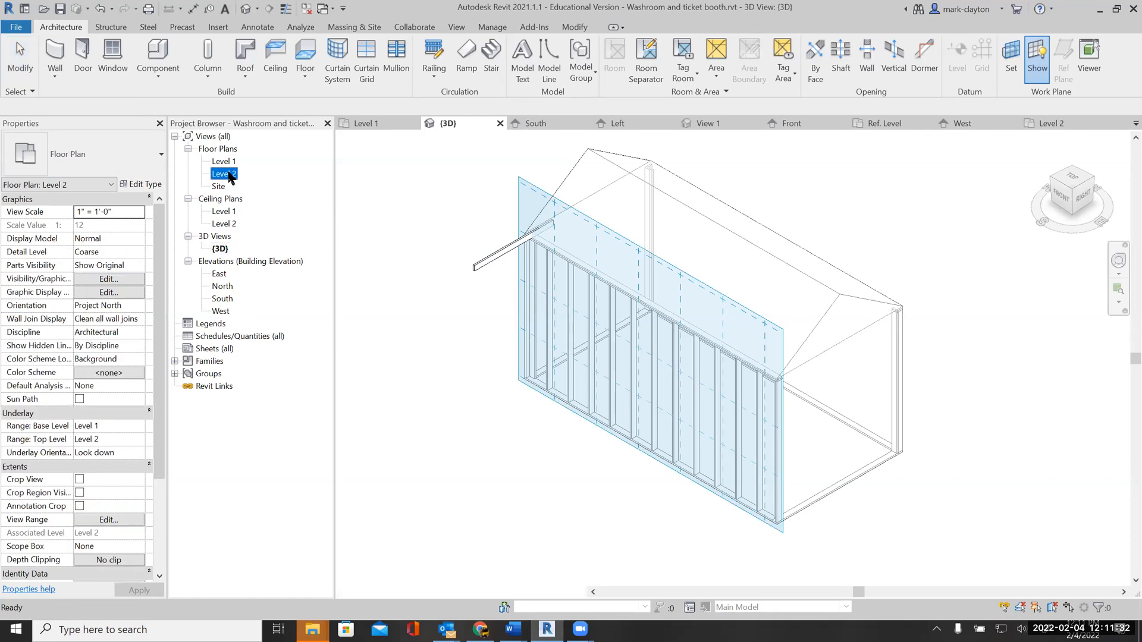
{"action": "scroll", "coordinate": [578, 329], "scroll_direction": "down", "scroll_amount": 9}
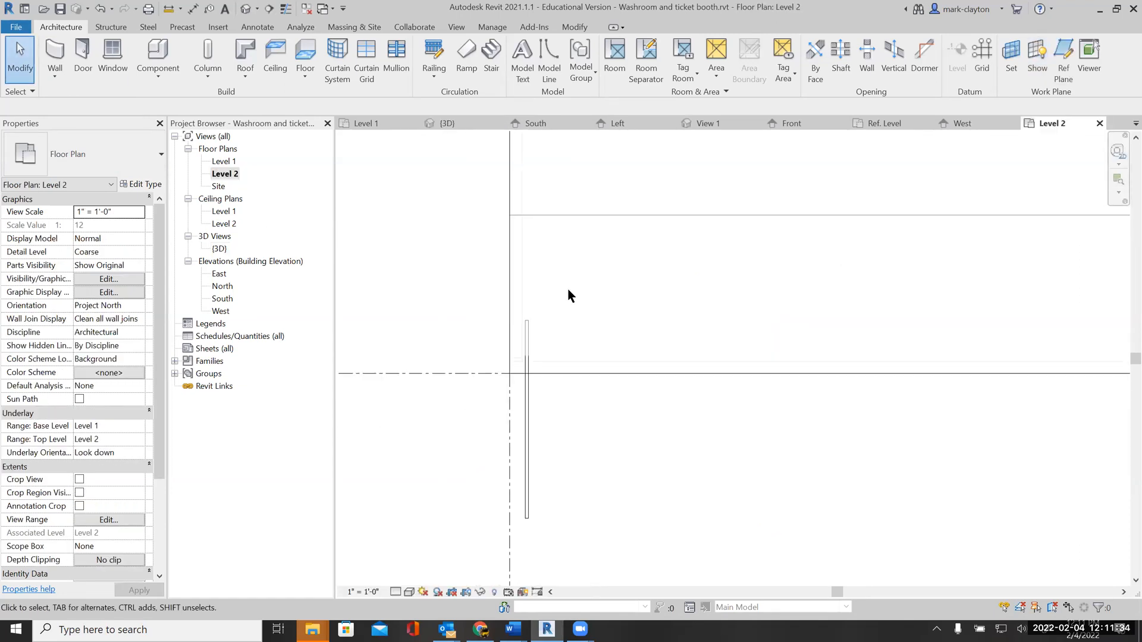
{"action": "middle_click_drag", "start_coordinate": [566, 286], "coordinate": [524, 228]}
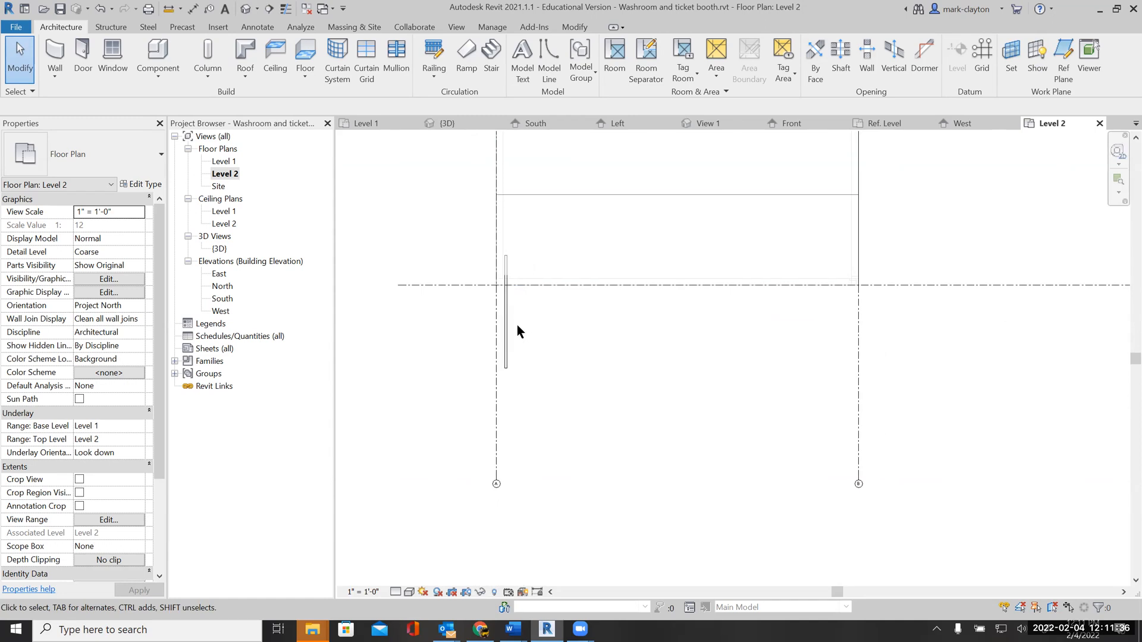
{"action": "scroll", "coordinate": [509, 395], "scroll_direction": "down", "scroll_amount": 2}
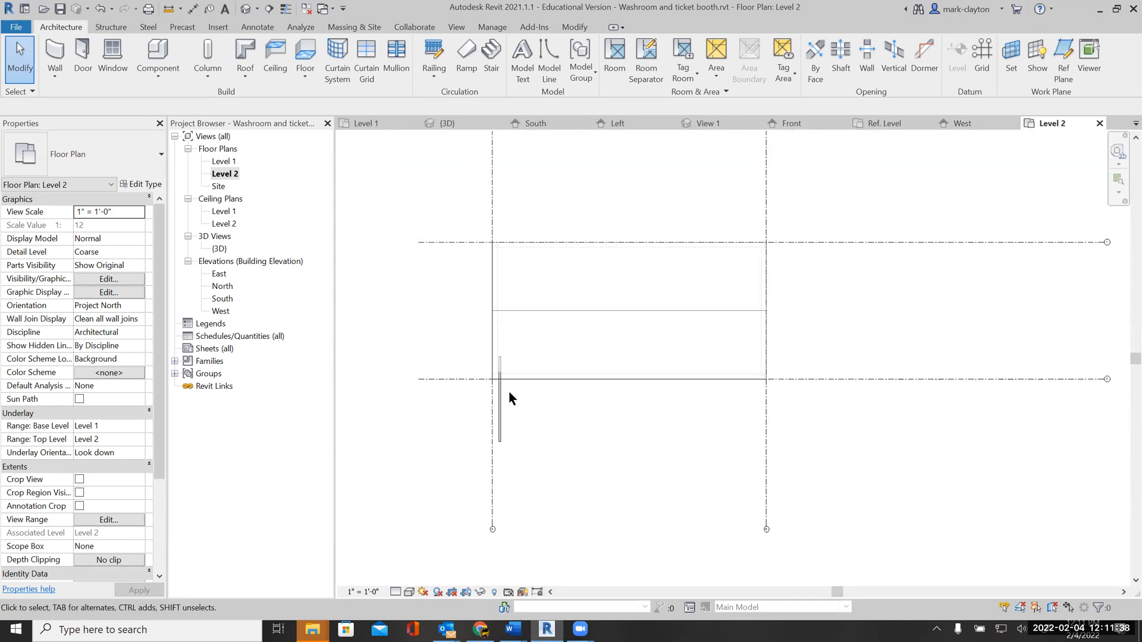
{"action": "left_click", "coordinate": [506, 365]}
{"action": "left_click_drag", "start_coordinate": [500, 357], "coordinate": [500, 243]}
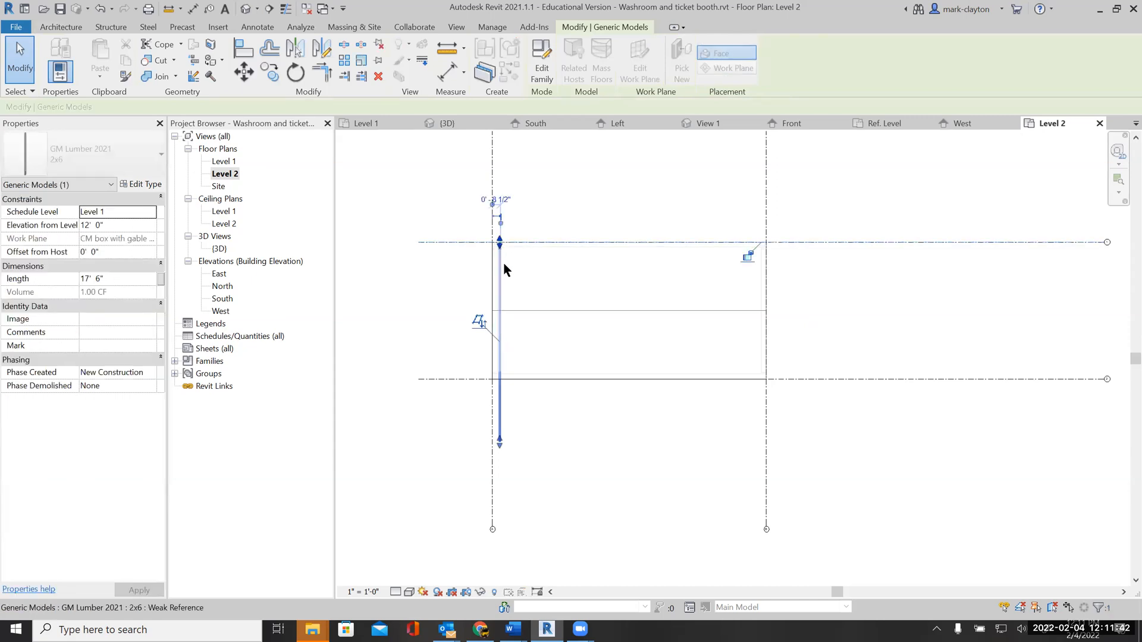
{"action": "left_click_drag", "start_coordinate": [499, 446], "coordinate": [499, 380]}
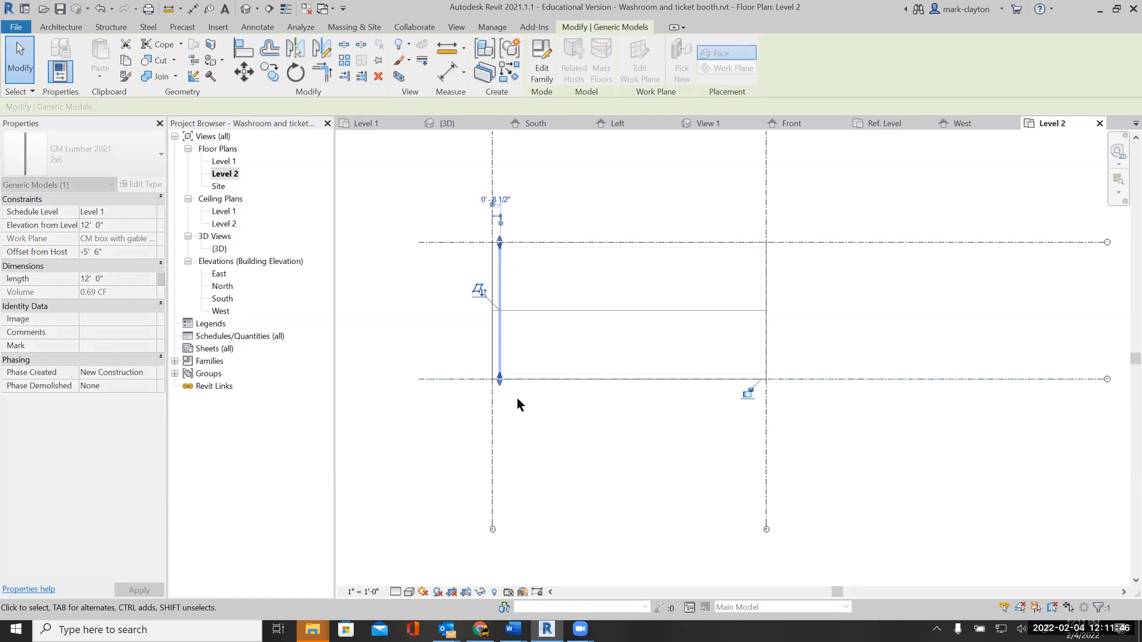
{"action": "left_click", "coordinate": [516, 397]}
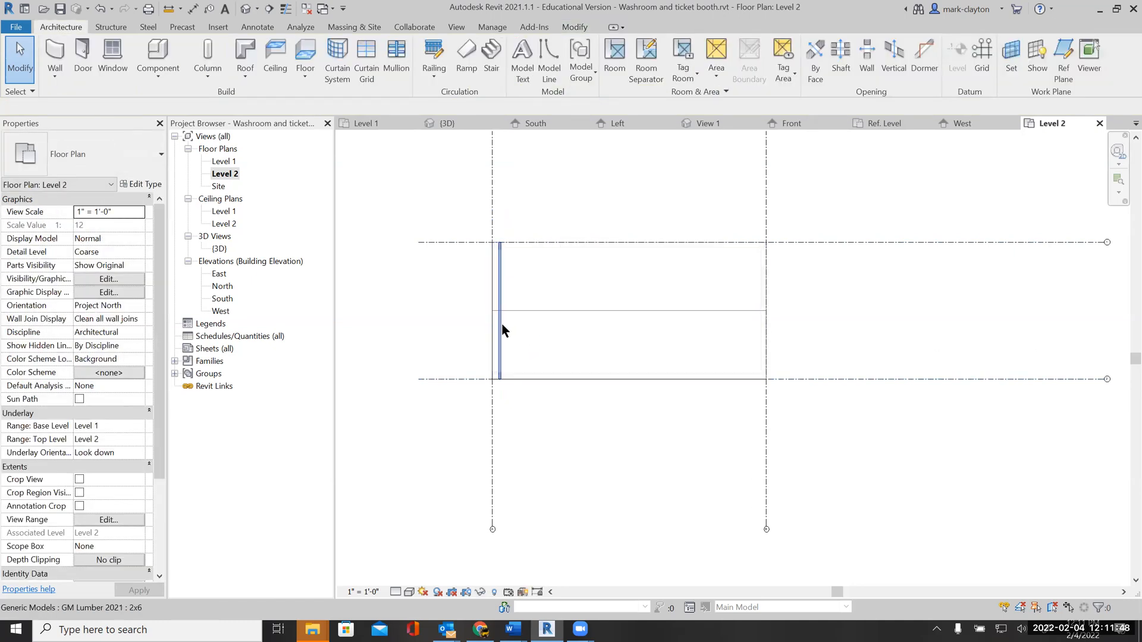
{"action": "left_click", "coordinate": [540, 380]}
{"action": "scroll", "coordinate": [550, 405], "scroll_direction": "up", "scroll_amount": 2}
{"action": "middle_click_drag", "start_coordinate": [551, 405], "coordinate": [576, 495]}
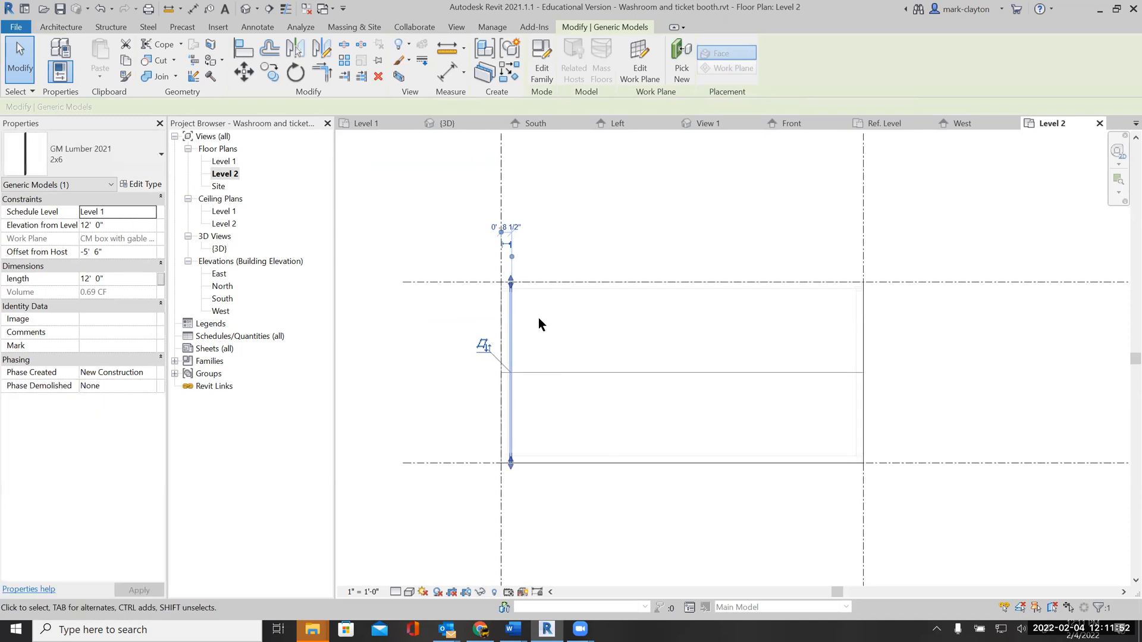
{"action": "left_click", "coordinate": [580, 199]}
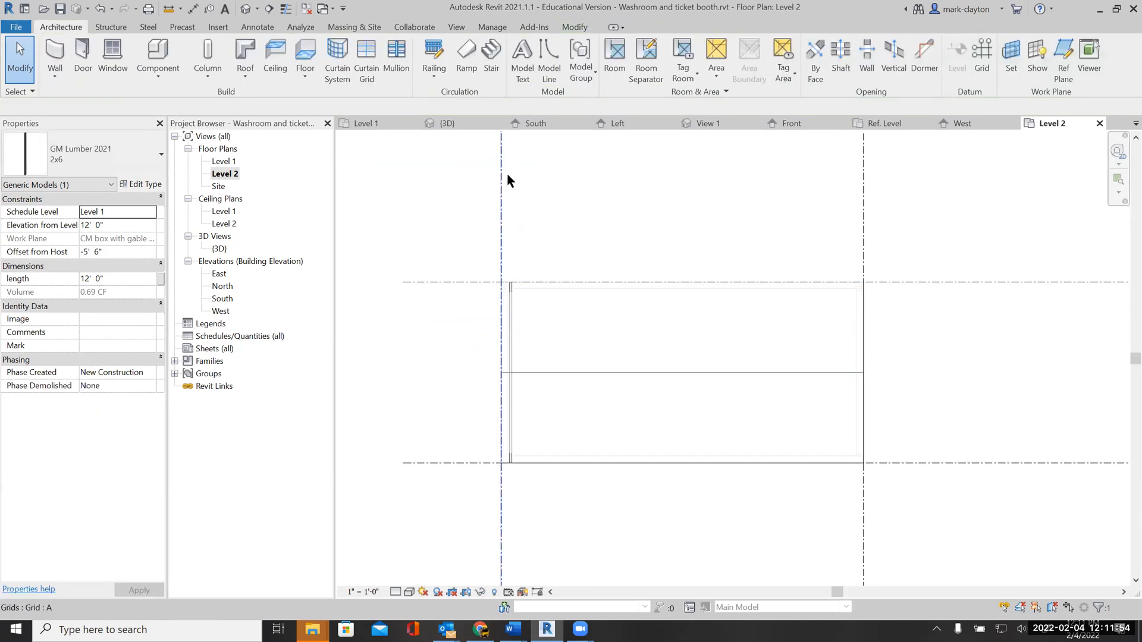
{"action": "left_click", "coordinate": [502, 176]}
{"action": "scroll", "coordinate": [603, 186], "scroll_direction": "down", "scroll_amount": 3}
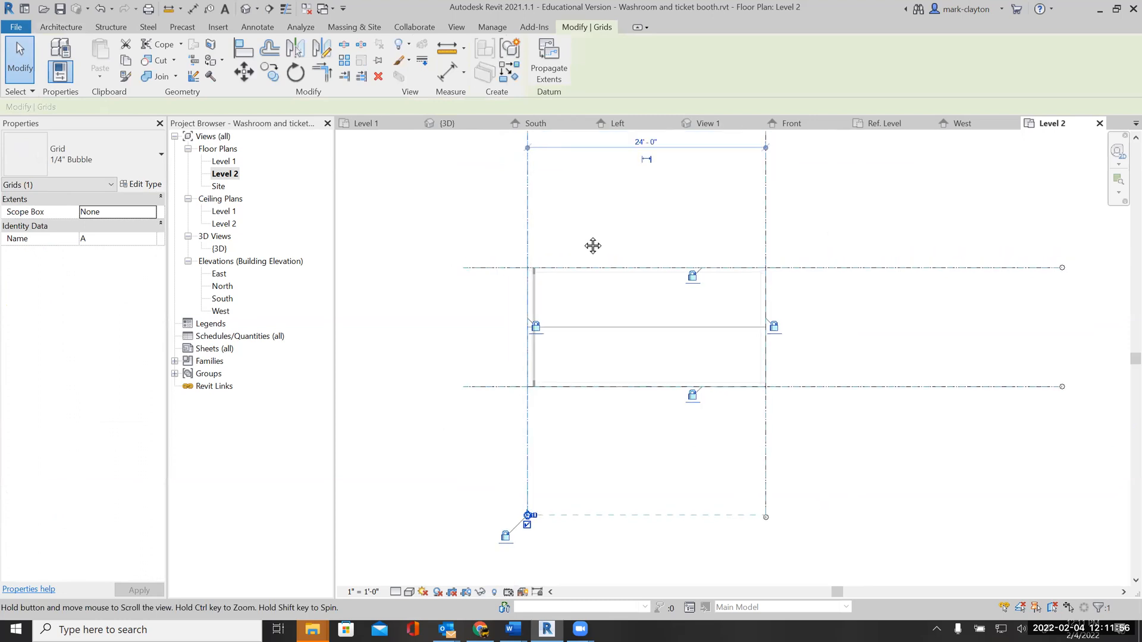
{"action": "left_click", "coordinate": [264, 29]}
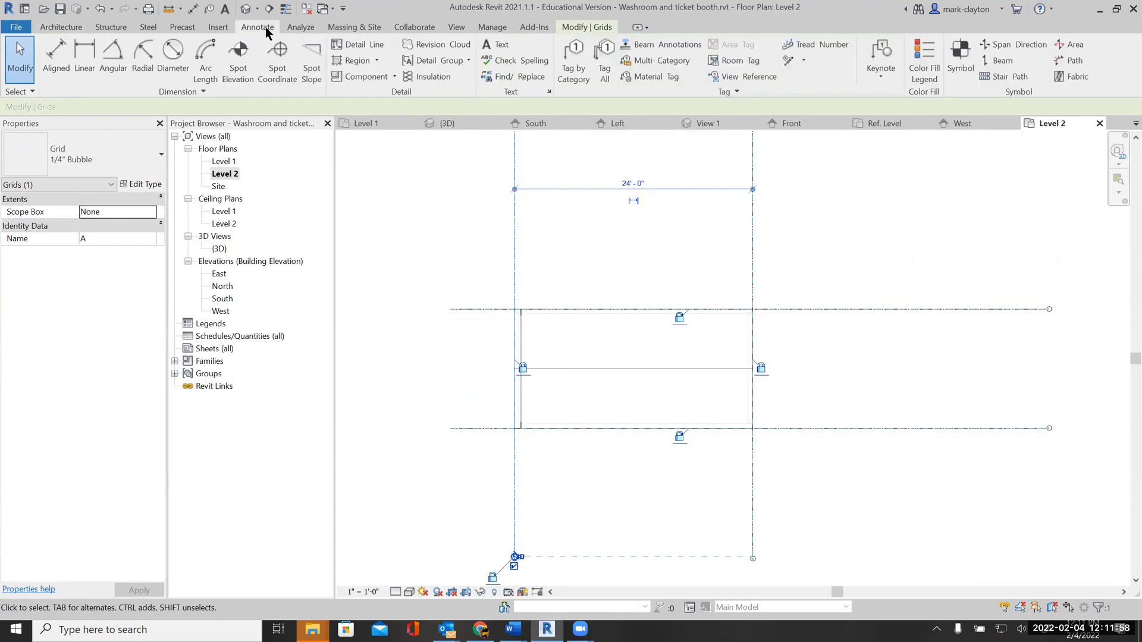
{"action": "left_click", "coordinate": [18, 56]}
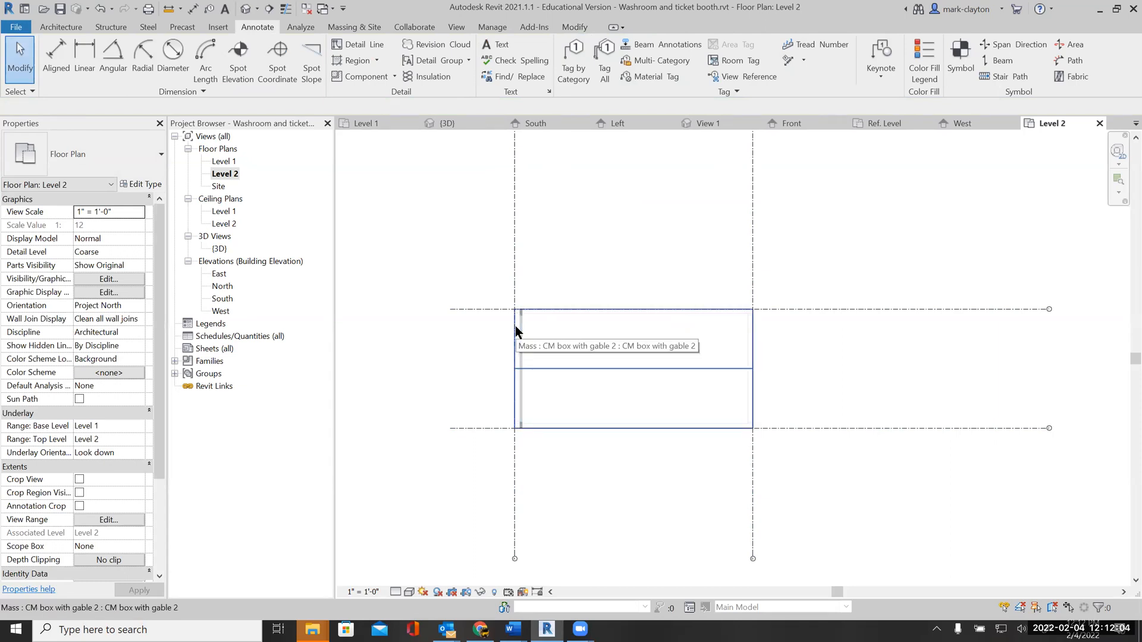
Set the 2x6 joist's distance from grid A to 1' 11 1/4"
{"action": "scroll", "coordinate": [527, 333], "scroll_direction": "up", "scroll_amount": 1}
{"action": "scroll", "coordinate": [526, 330], "scroll_direction": "up", "scroll_amount": 3}
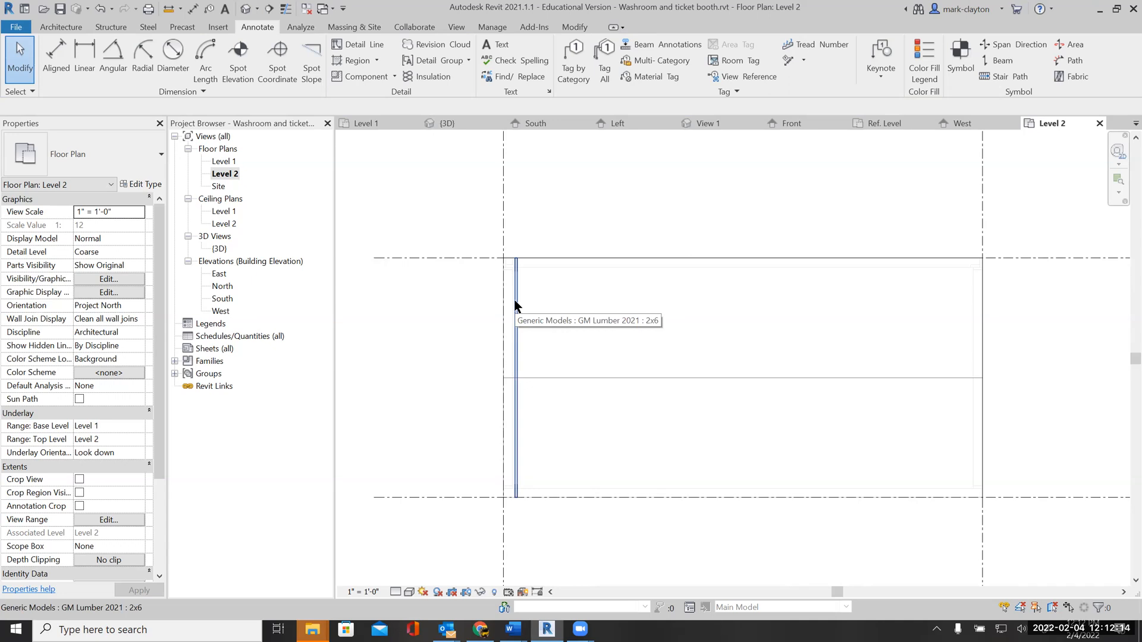
{"action": "left_click", "coordinate": [515, 305]}
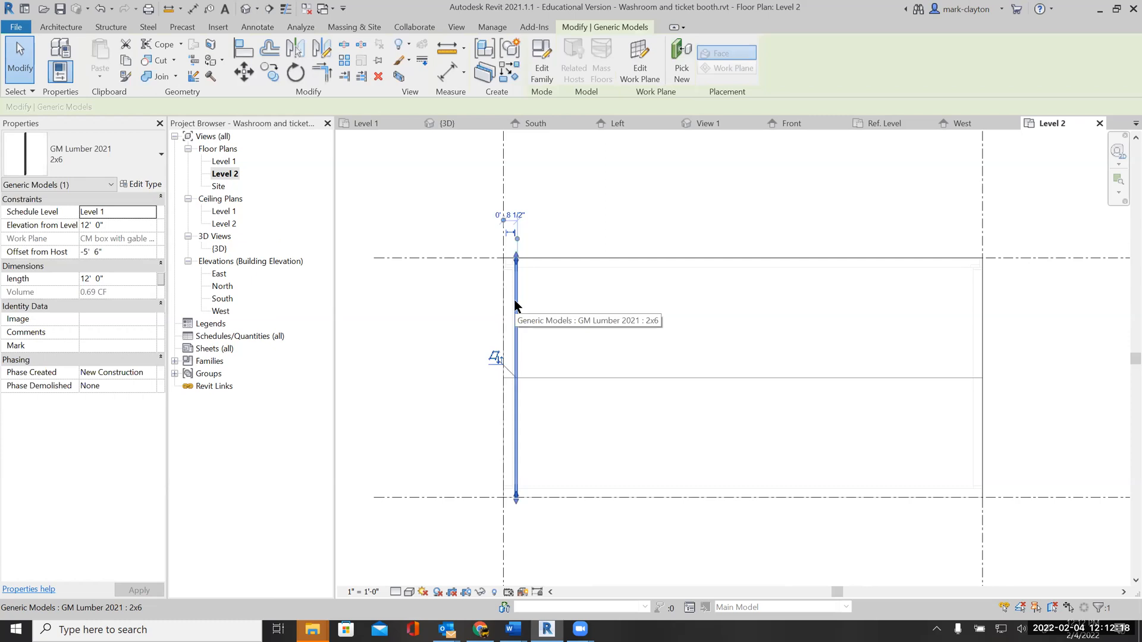
{"action": "left_click", "coordinate": [515, 215]}
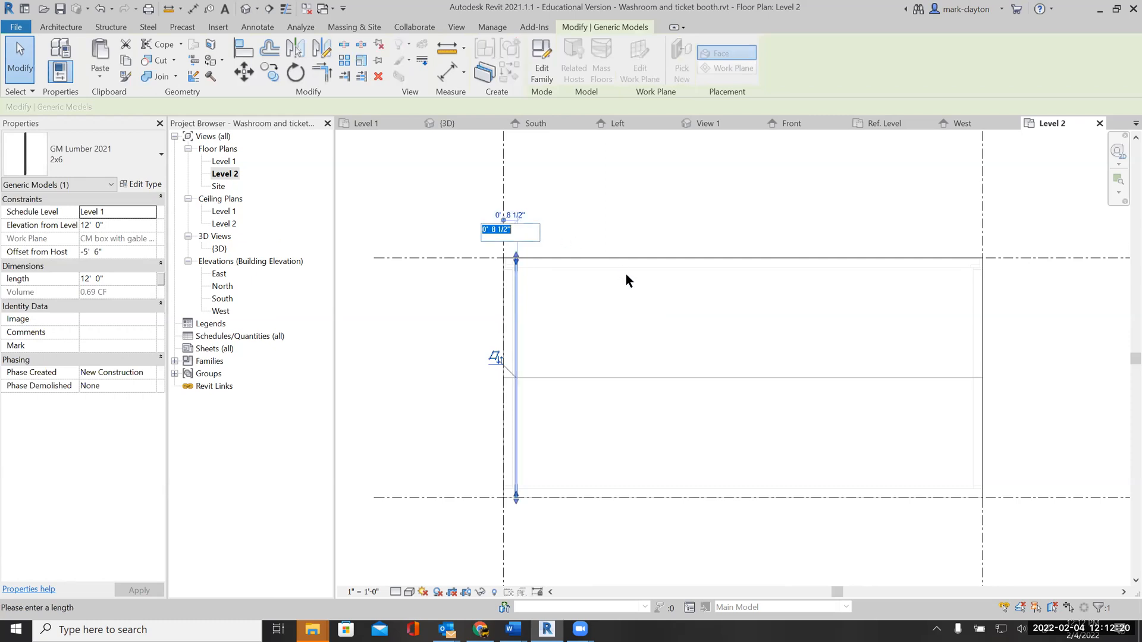
{"action": "type", "text": "23"}
{"action": "key", "text": "Return"}
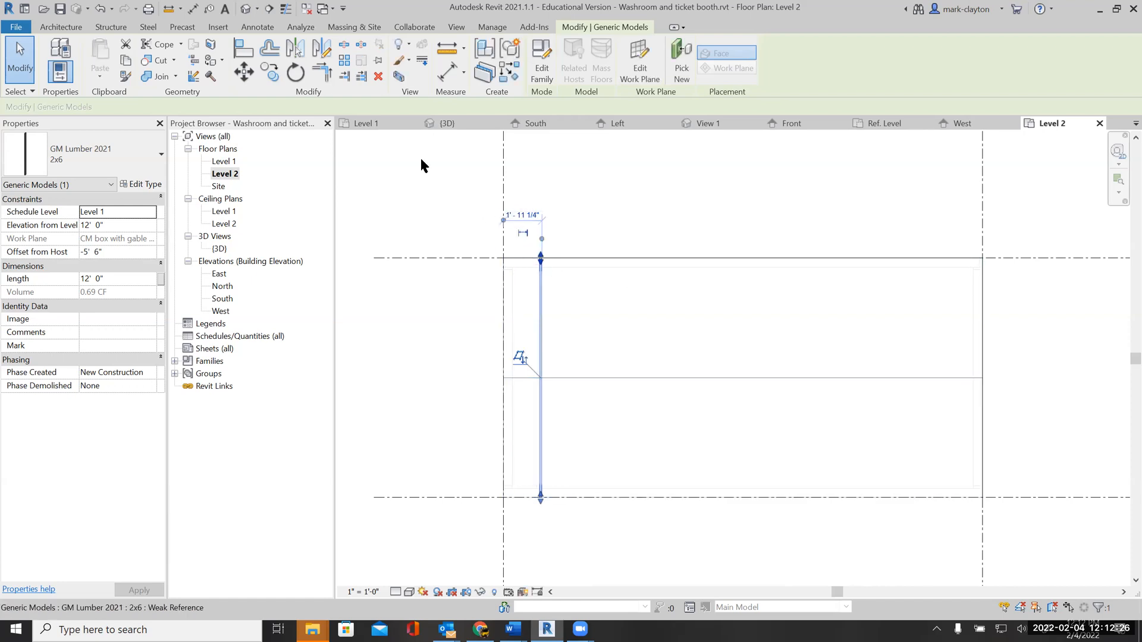
Copy the 2x6 joist four times toward grid B at 2' 0" spacing along grid 1, using Copy with Multiple and Constrain enabled
{"action": "left_click", "coordinate": [271, 81]}
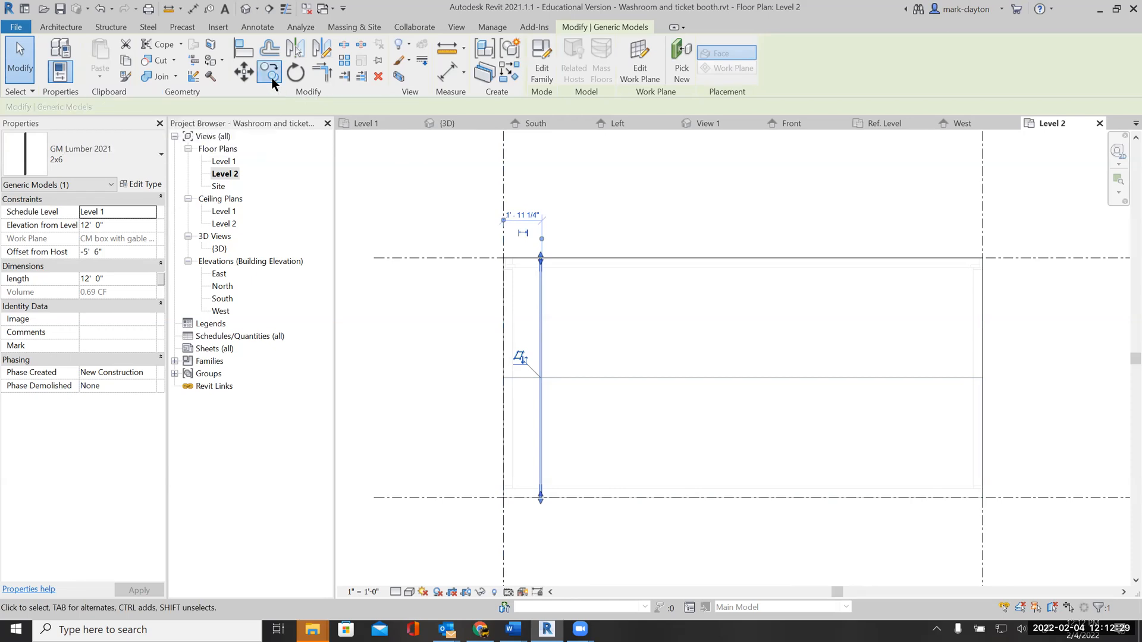
{"action": "left_click", "coordinate": [539, 258]}
{"action": "scroll", "coordinate": [546, 264], "scroll_direction": "up", "scroll_amount": 3}
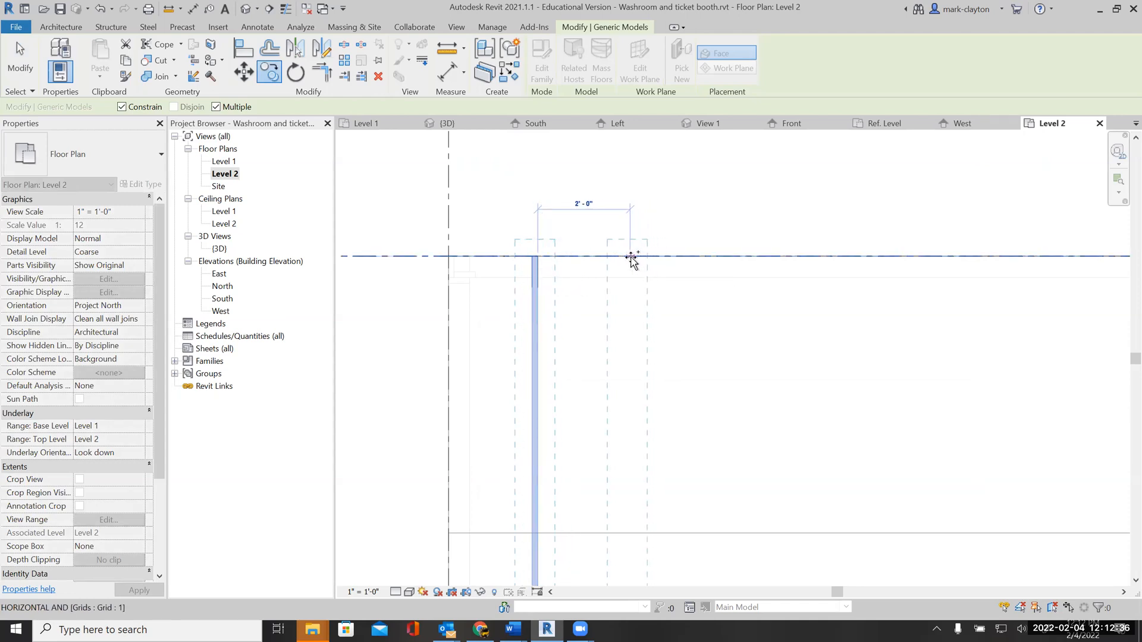
{"action": "left_click", "coordinate": [630, 257]}
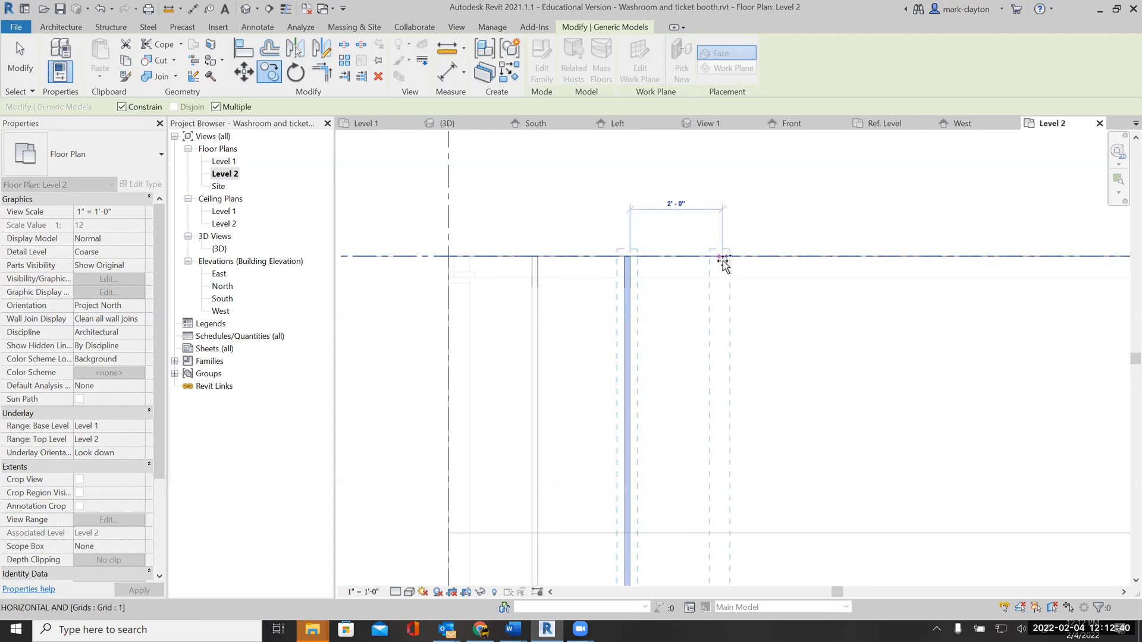
{"action": "left_click", "coordinate": [723, 259]}
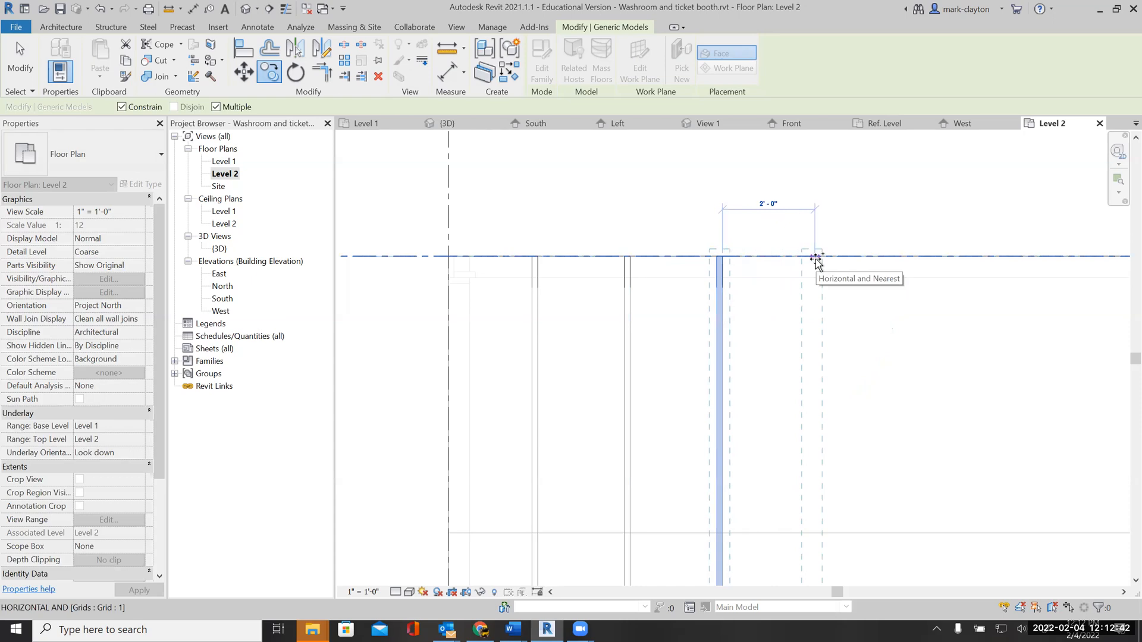
{"action": "left_click", "coordinate": [813, 257]}
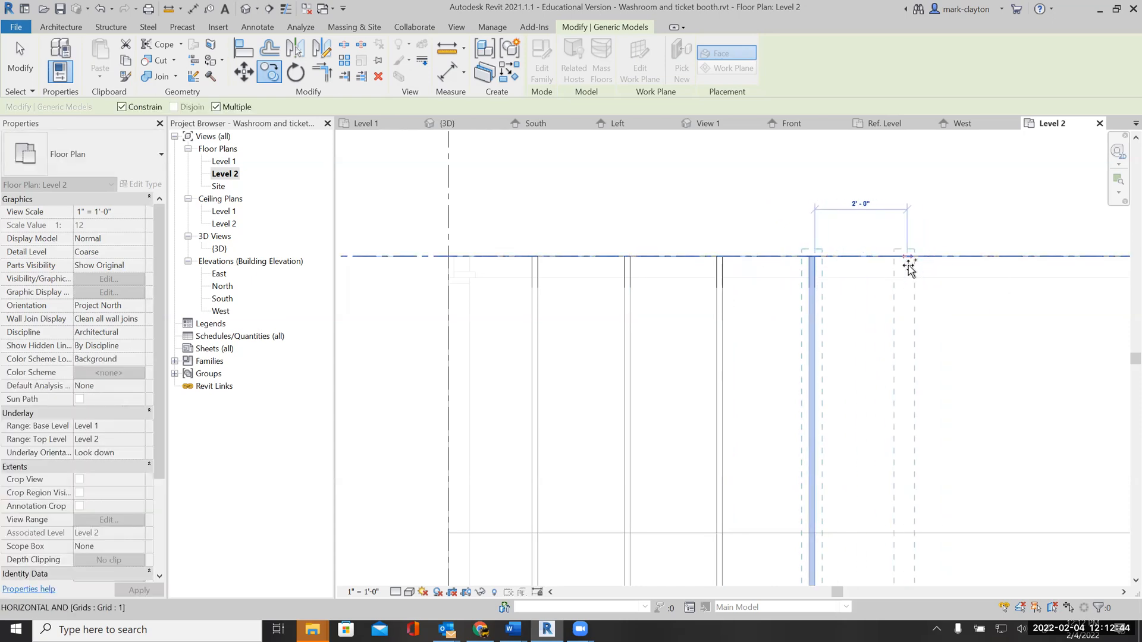
{"action": "left_click", "coordinate": [906, 259]}
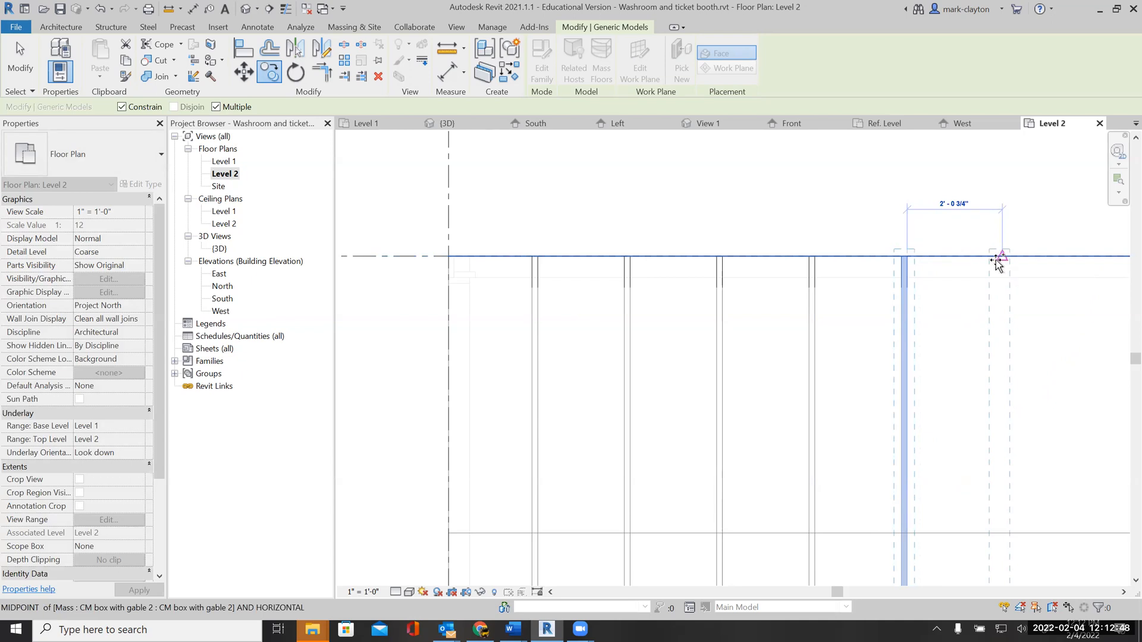
Place six more 2x6 joist copies at 2' spacing to fill the remaining span up to grid B, and end the Copy command
{"action": "scroll", "coordinate": [994, 263], "scroll_direction": "up", "scroll_amount": 2}
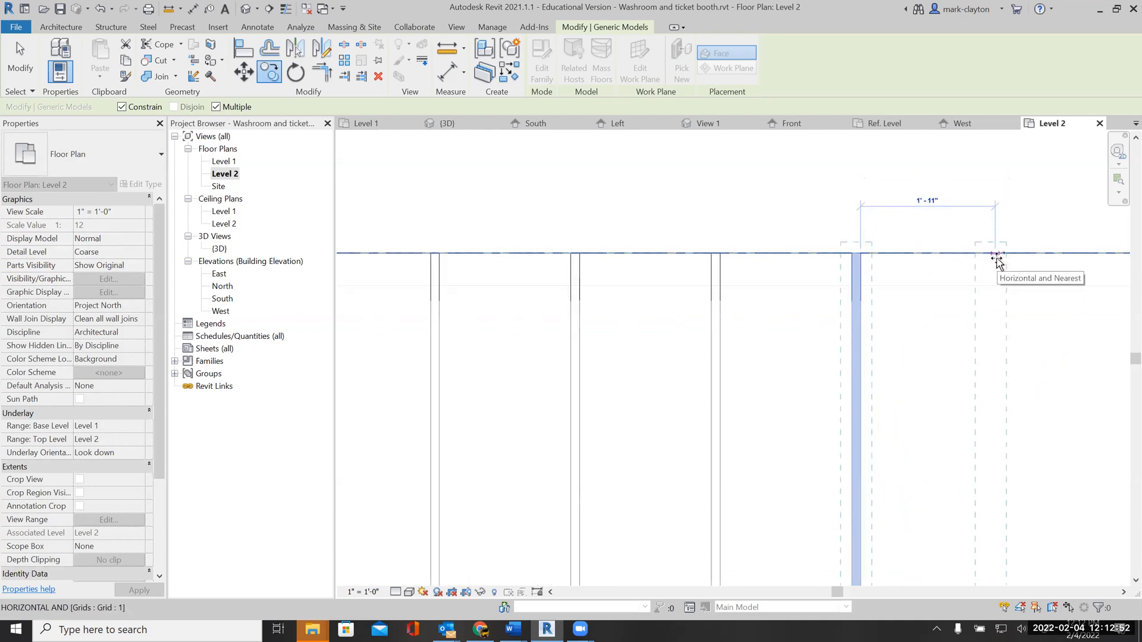
{"action": "type", "text": "2"}
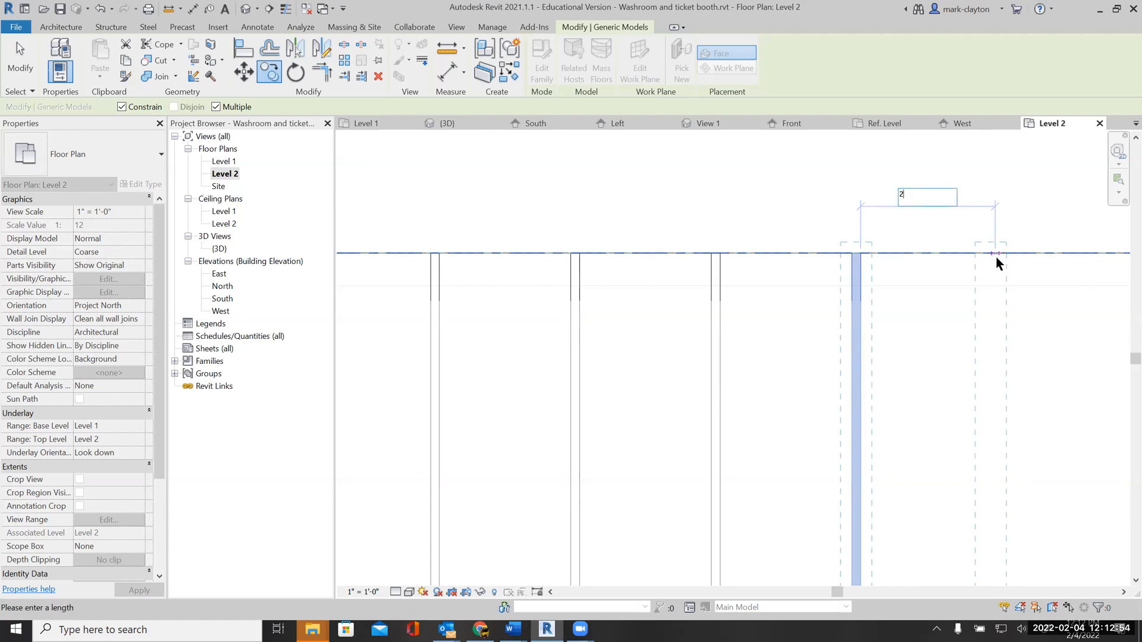
{"action": "key", "text": "Return"}
{"action": "scroll", "coordinate": [1018, 283], "scroll_direction": "down", "scroll_amount": 1}
{"action": "scroll", "coordinate": [1018, 282], "scroll_direction": "down", "scroll_amount": 1}
{"action": "middle_click_drag", "start_coordinate": [1018, 283], "coordinate": [638, 280]}
{"action": "type", "text": "2"}
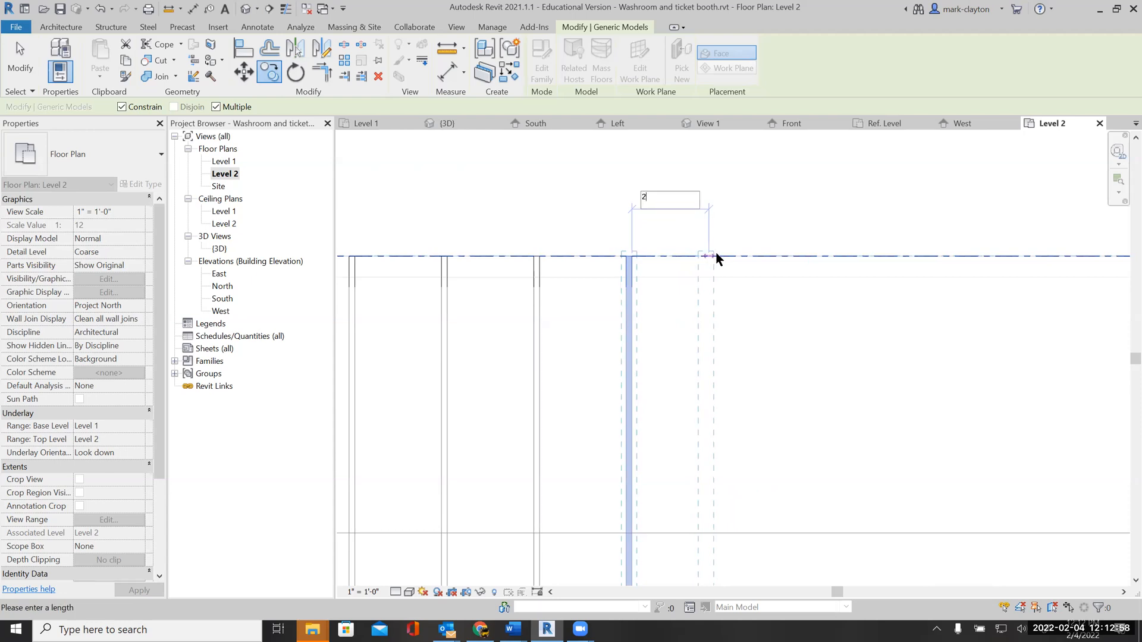
{"action": "key", "text": "Return"}
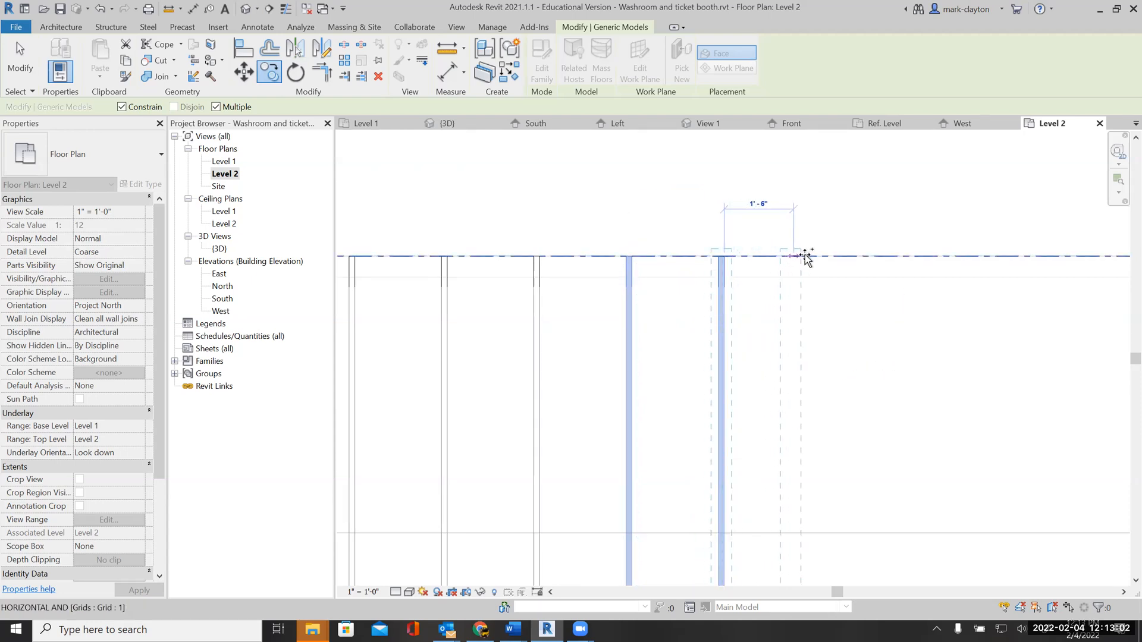
{"action": "type", "text": "2"}
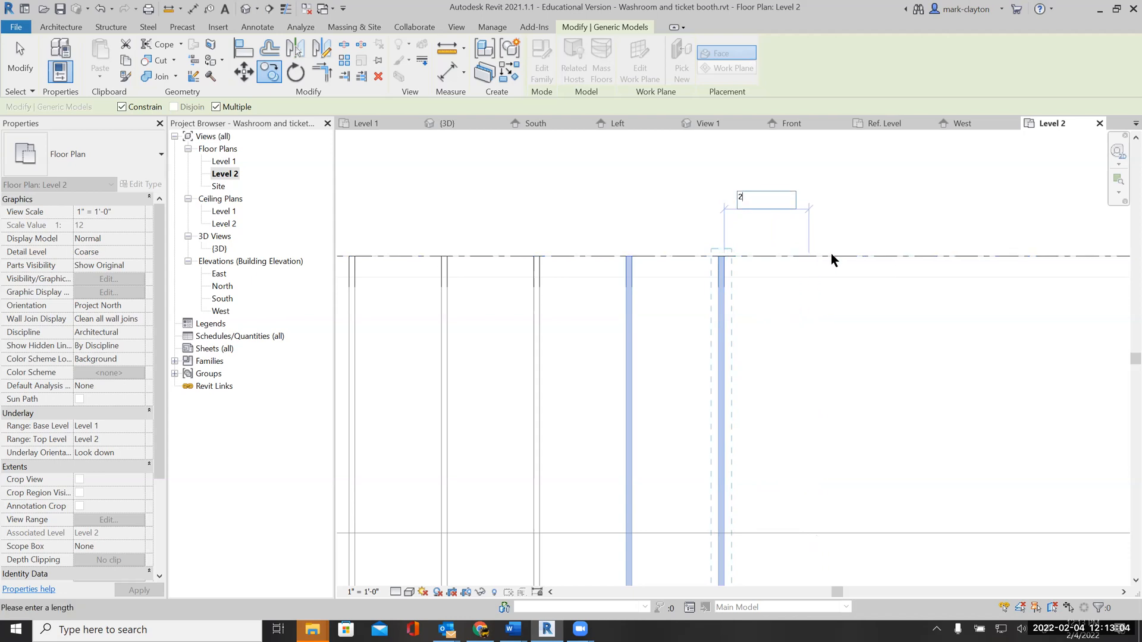
{"action": "key", "text": "Return"}
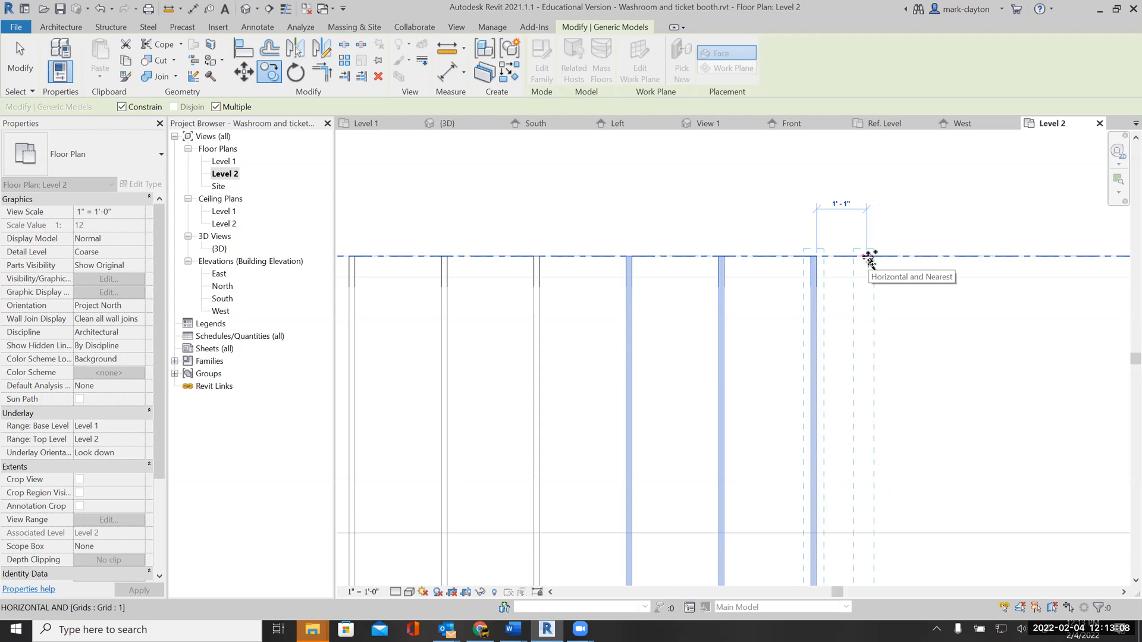
{"action": "type", "text": "2"}
{"action": "key", "text": "Return"}
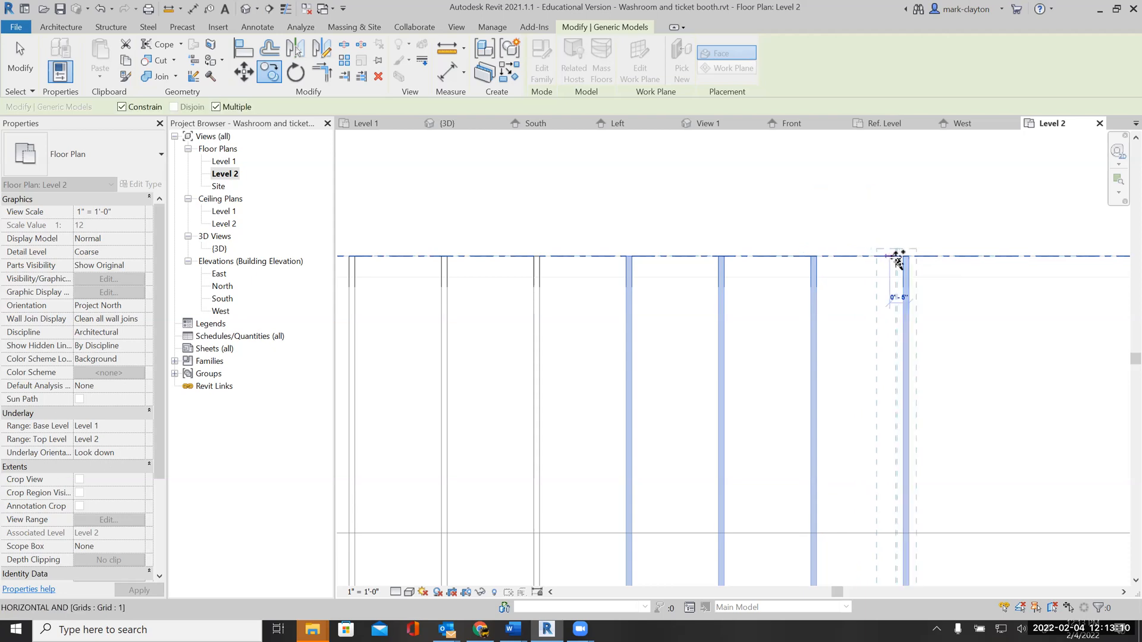
{"action": "type", "text": "2"}
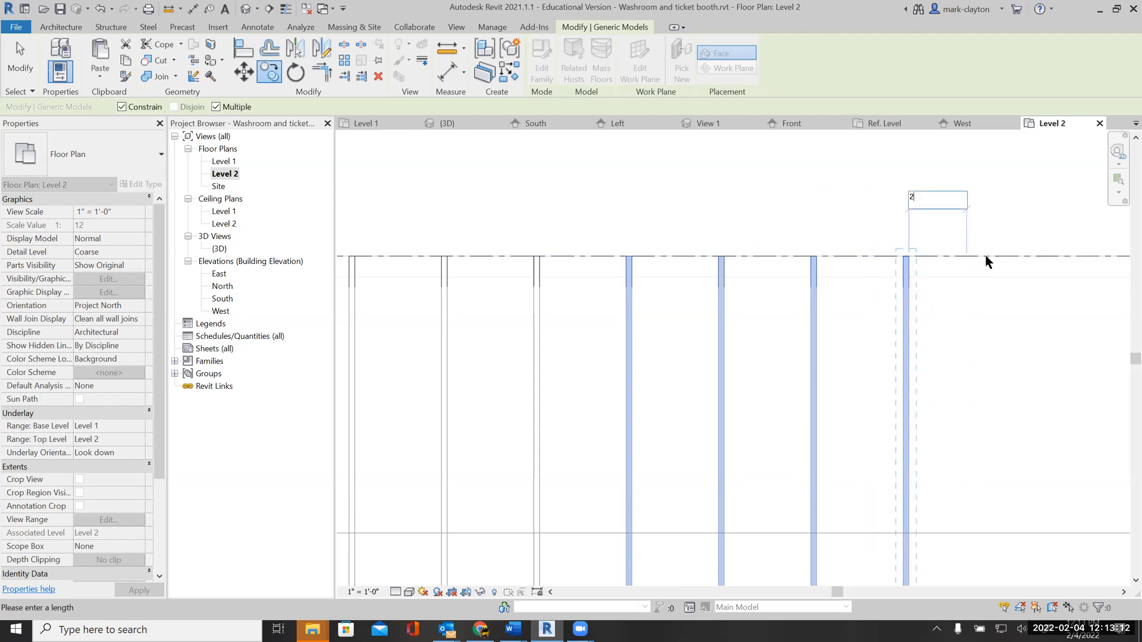
{"action": "key", "text": "Return"}
{"action": "type", "text": "2"}
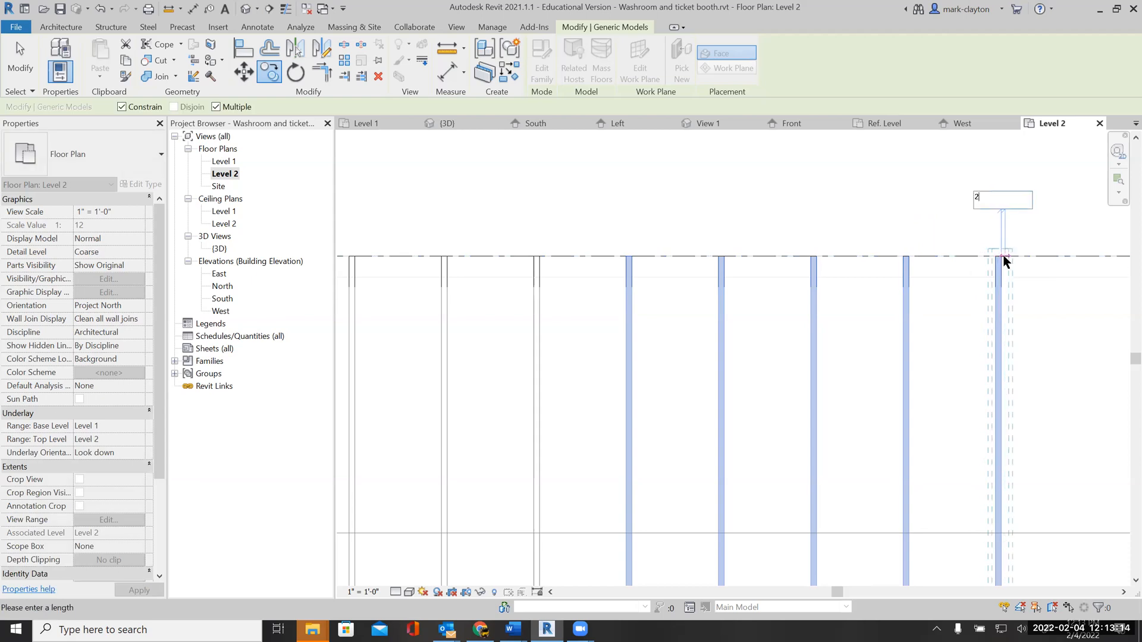
{"action": "key", "text": "Return"}
{"action": "scroll", "coordinate": [962, 286], "scroll_direction": "down", "scroll_amount": 2}
{"action": "middle_click_drag", "start_coordinate": [962, 286], "coordinate": [721, 280]}
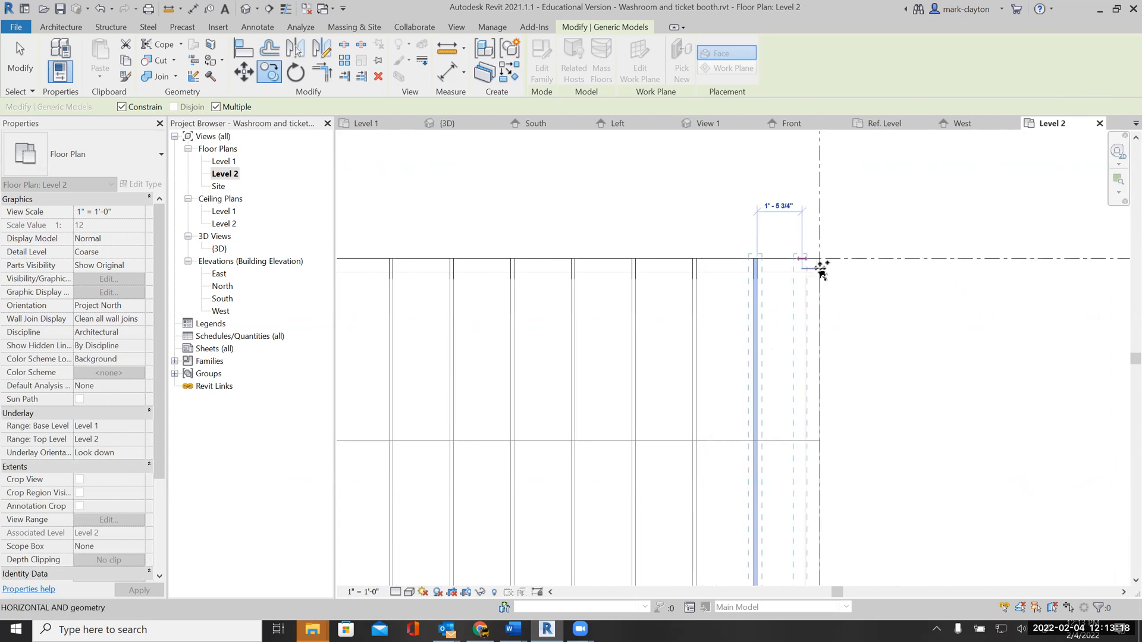
{"action": "key", "text": "Escape"}
{"action": "left_click", "coordinate": [20, 60]}
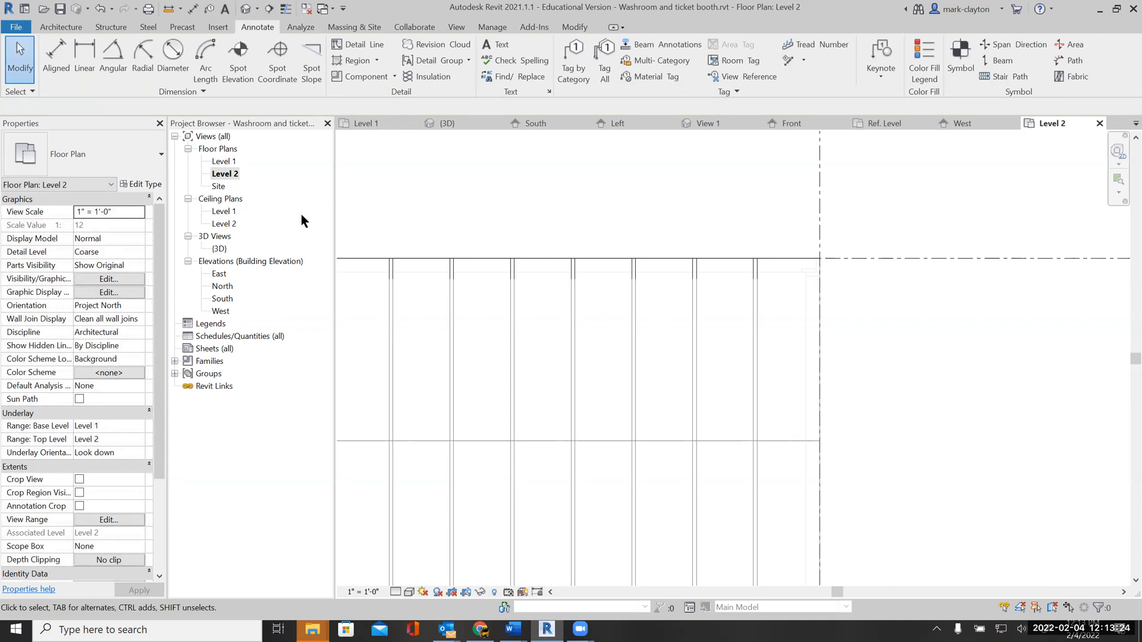
Open the 3D view and check the row of joists on top of the framed walls
{"action": "double_click", "coordinate": [219, 248]}
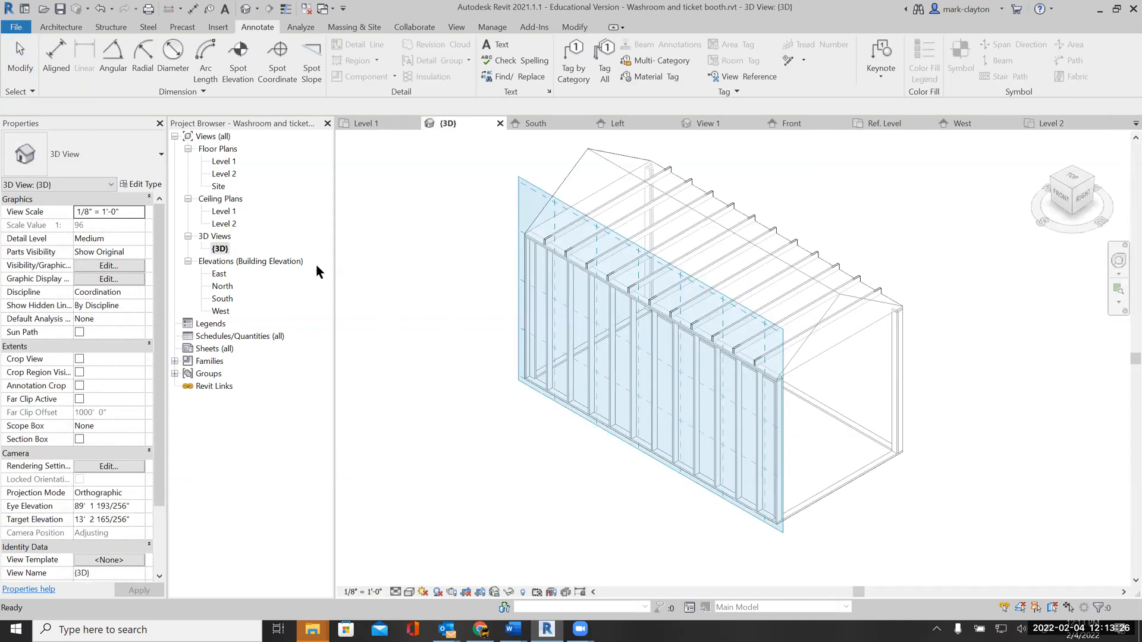
{"action": "scroll", "coordinate": [866, 352], "scroll_direction": "up", "scroll_amount": 3}
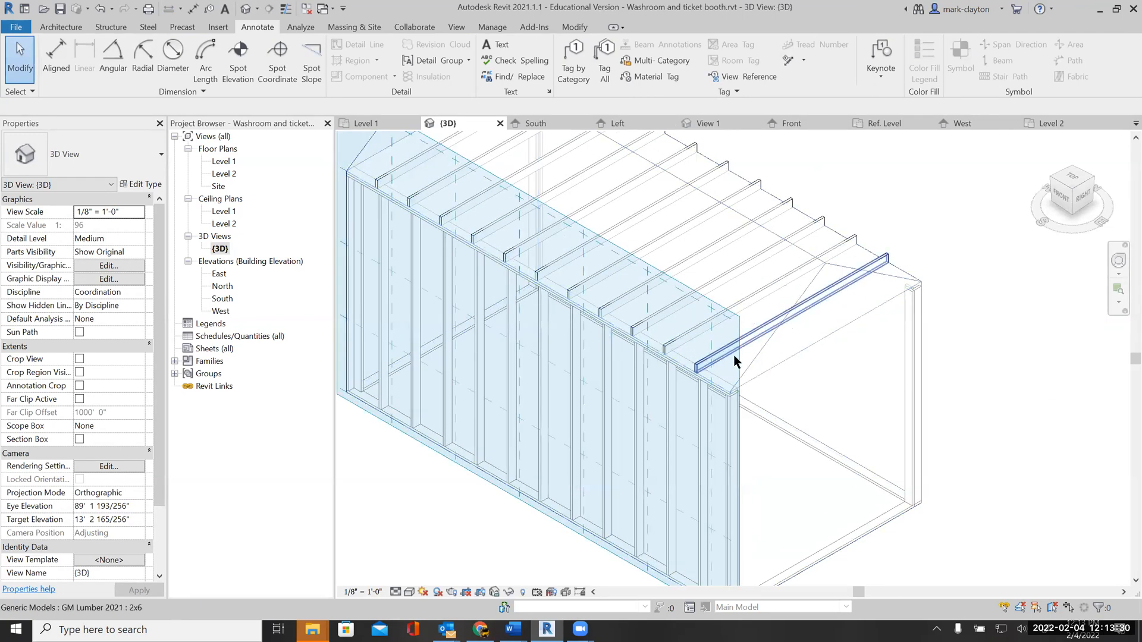
{"action": "scroll", "coordinate": [812, 385], "scroll_direction": "down", "scroll_amount": 2}
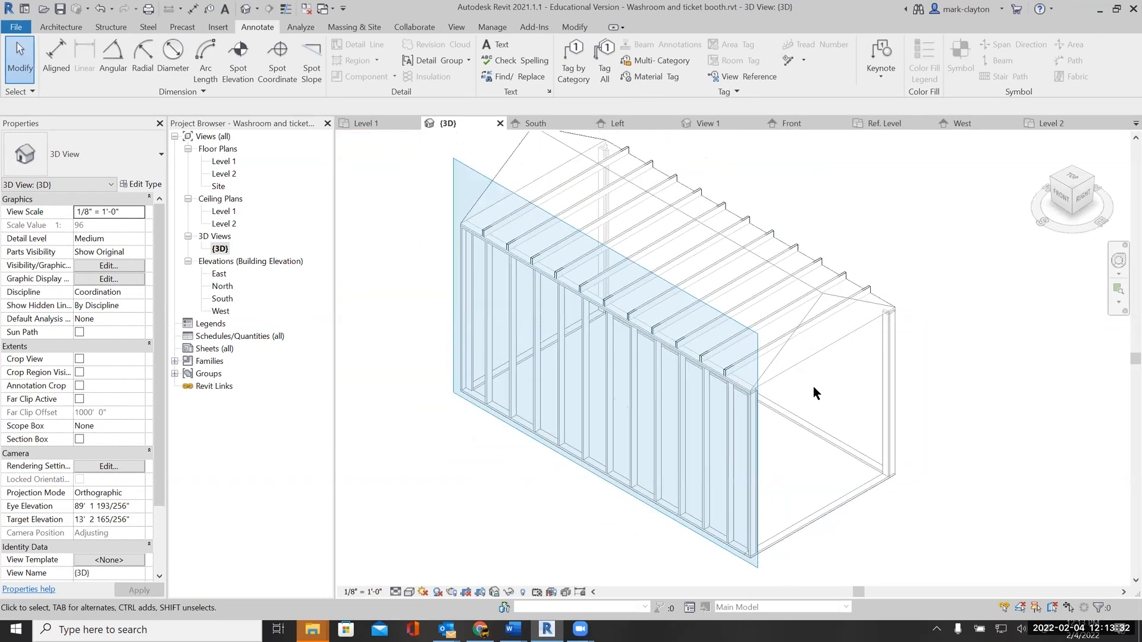
{"action": "left_click", "coordinate": [24, 54]}
{"action": "scroll", "coordinate": [828, 213], "scroll_direction": "down", "scroll_amount": 4}
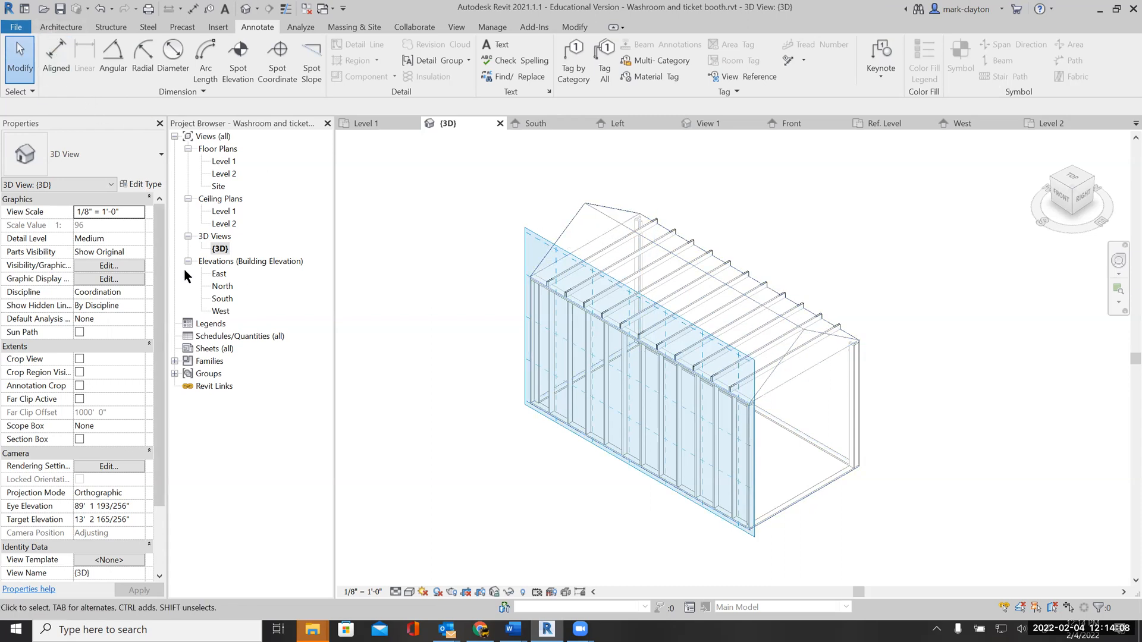
In the East elevation, draw a reference plane perpendicular to the gable's roof slope on the grid 2 side, starting at mid-slope
{"action": "double_click", "coordinate": [219, 275]}
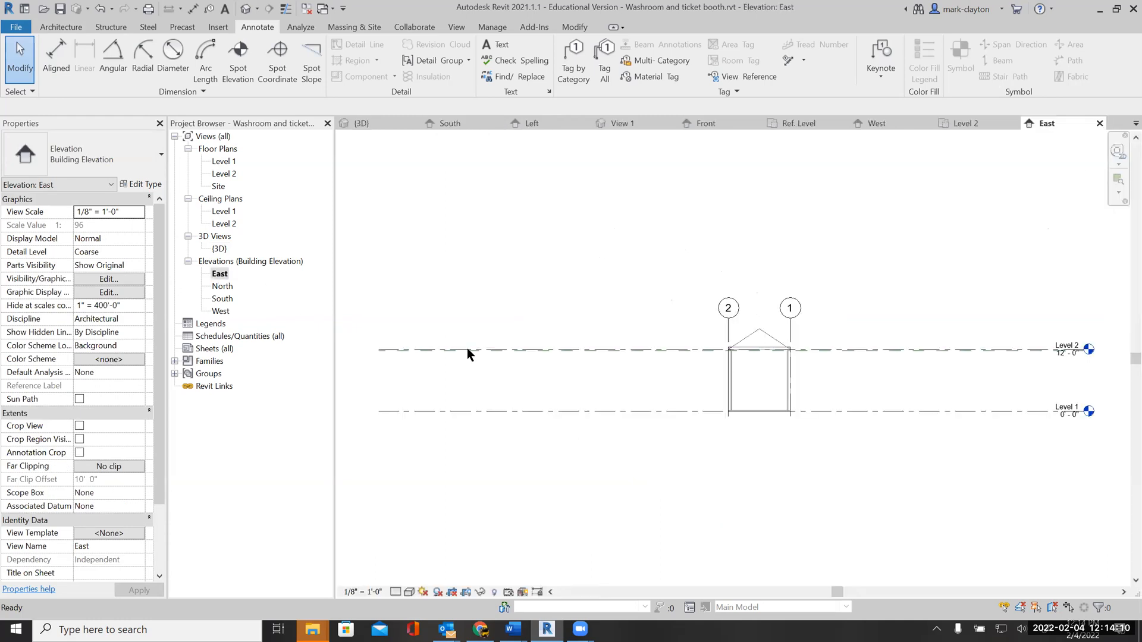
{"action": "scroll", "coordinate": [774, 339], "scroll_direction": "up", "scroll_amount": 2}
{"action": "scroll", "coordinate": [746, 344], "scroll_direction": "up", "scroll_amount": 4}
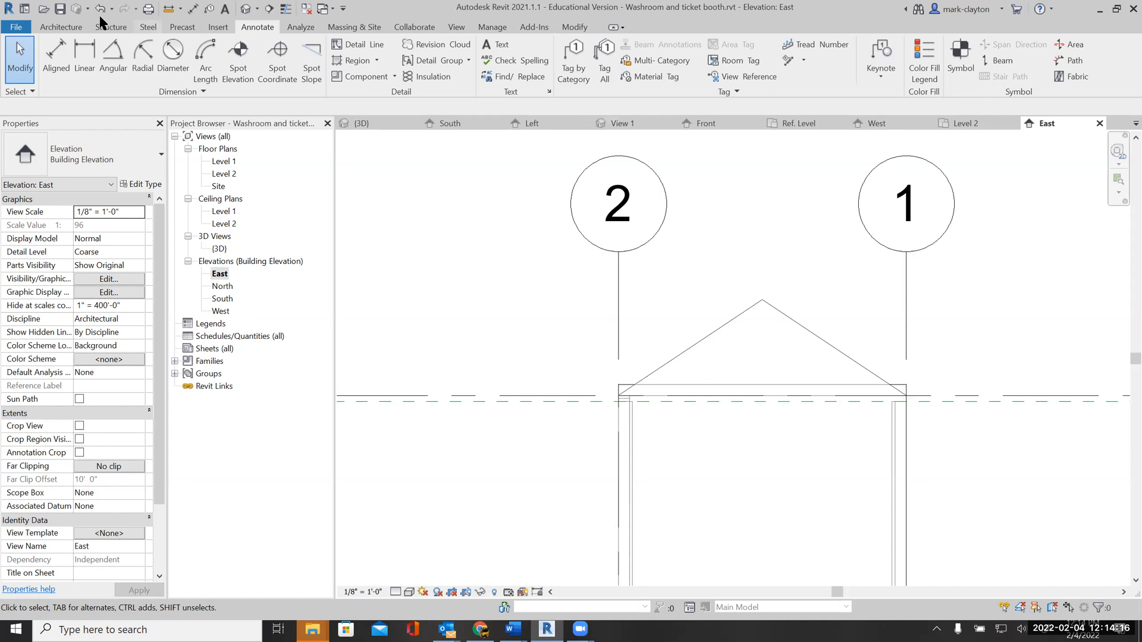
{"action": "left_click", "coordinate": [61, 26]}
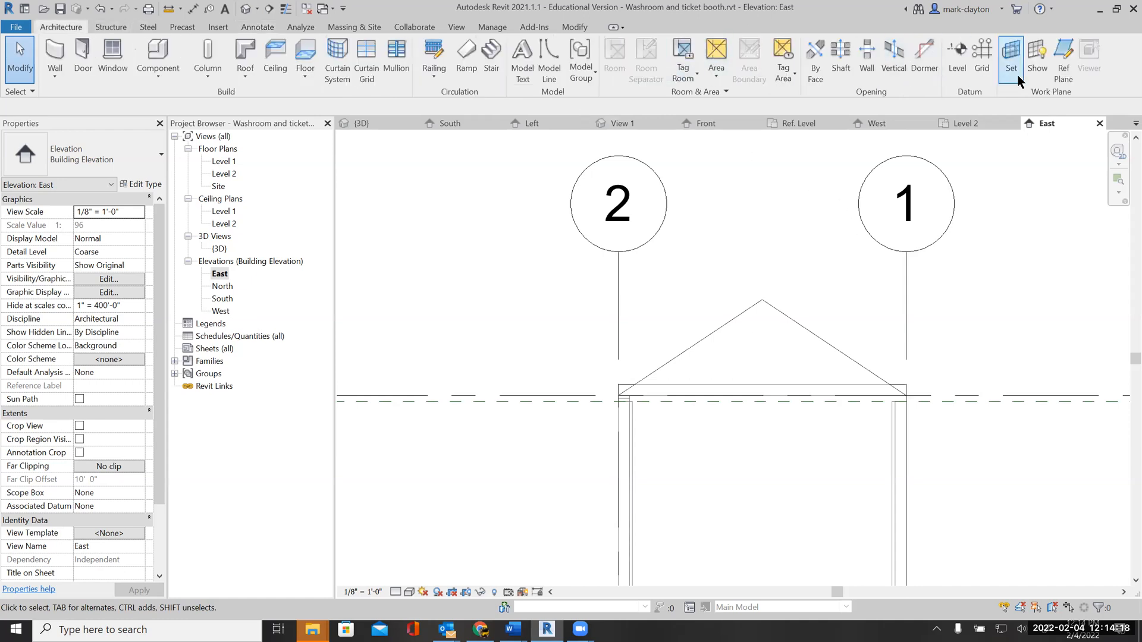
{"action": "left_click", "coordinate": [1064, 61]}
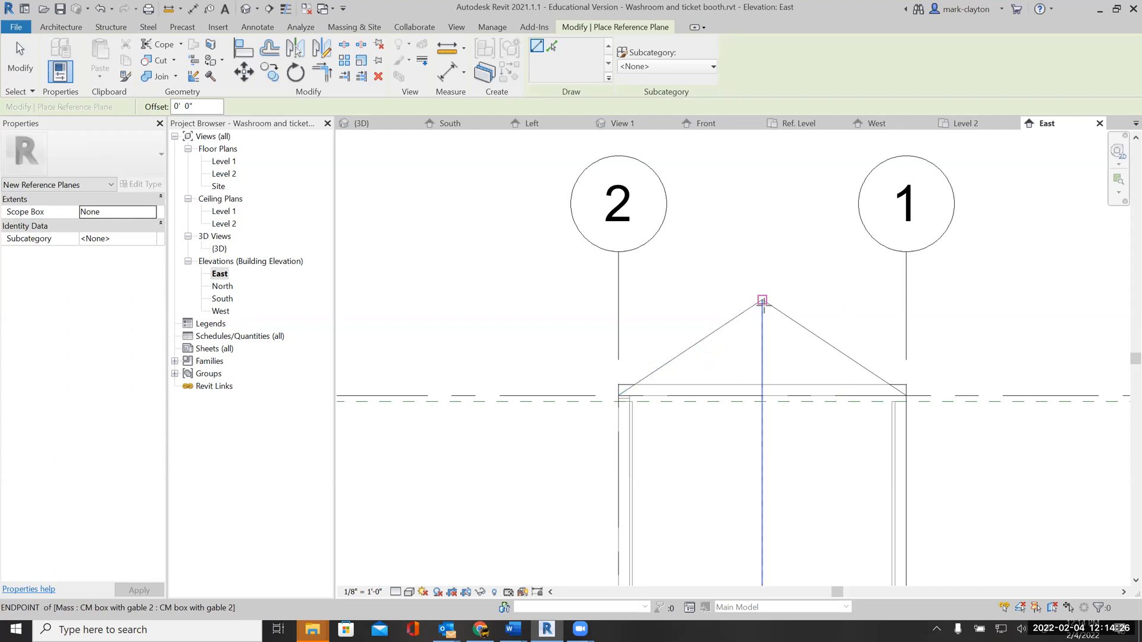
{"action": "left_click", "coordinate": [692, 344]}
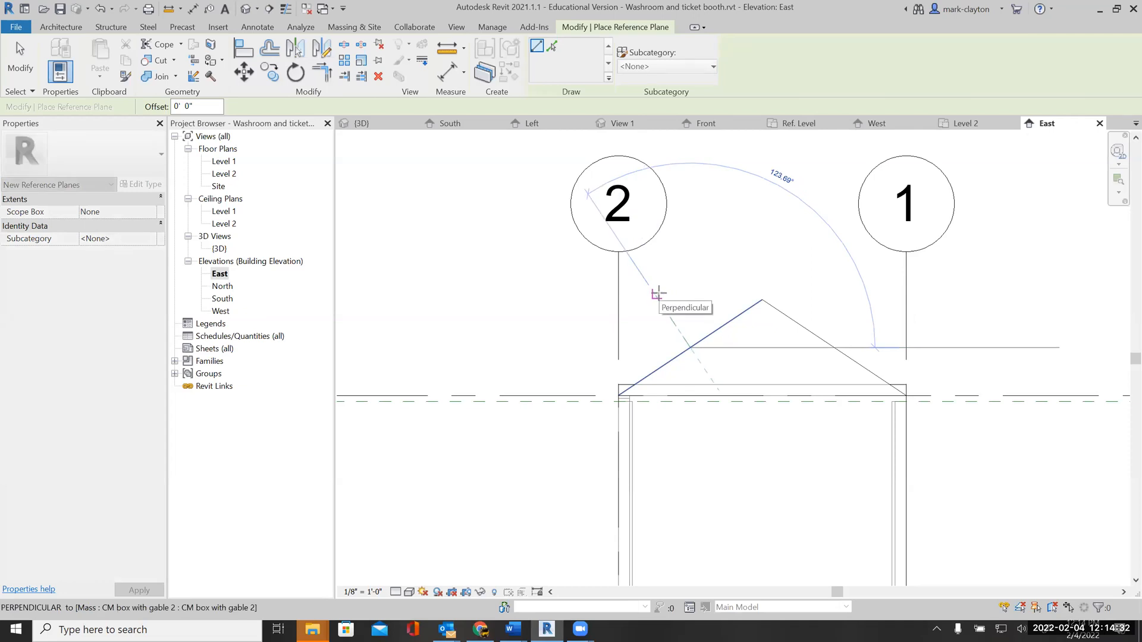
{"action": "left_click", "coordinate": [656, 294]}
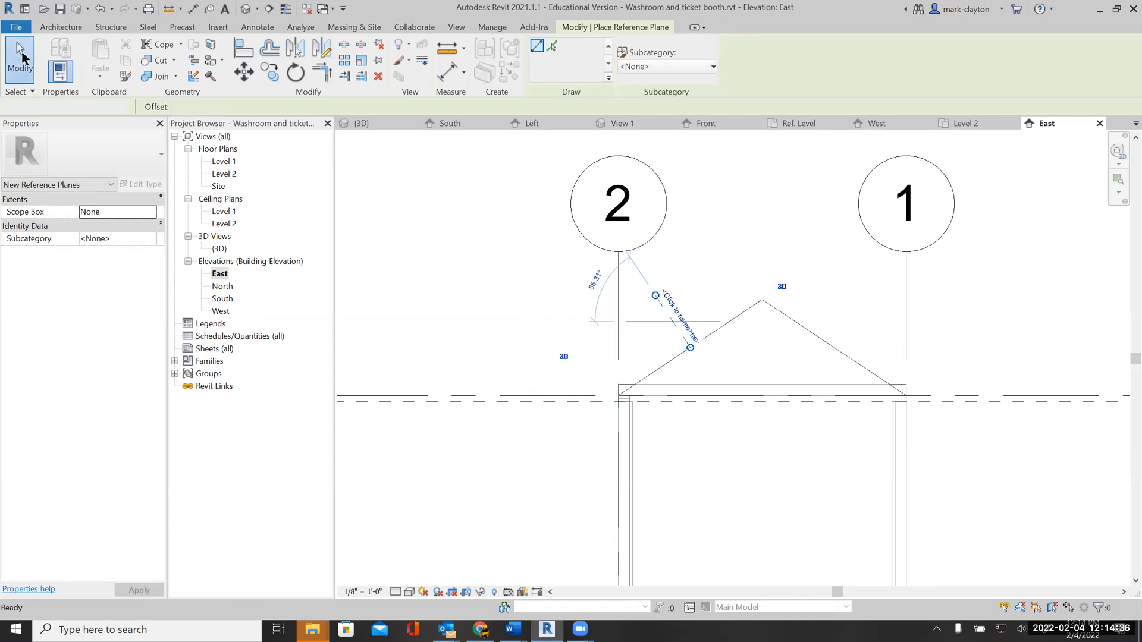
{"action": "left_click", "coordinate": [20, 60]}
Name the reference plane on the grid 2 roof slope "South roof perpendicular"
{"action": "left_click", "coordinate": [669, 316]}
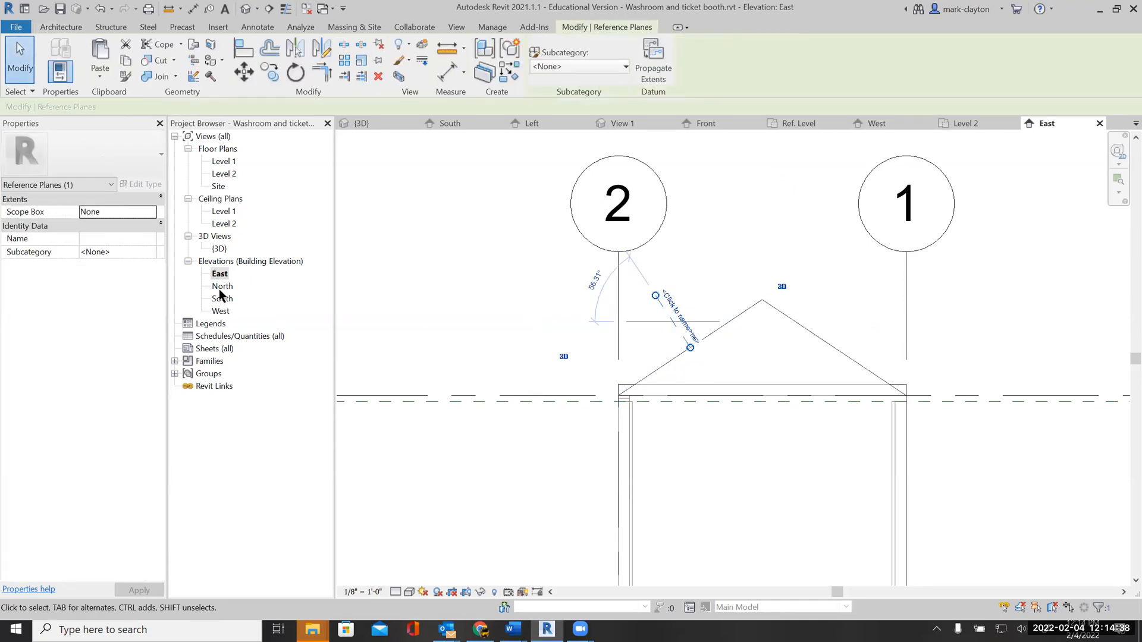
{"action": "left_click", "coordinate": [108, 240]}
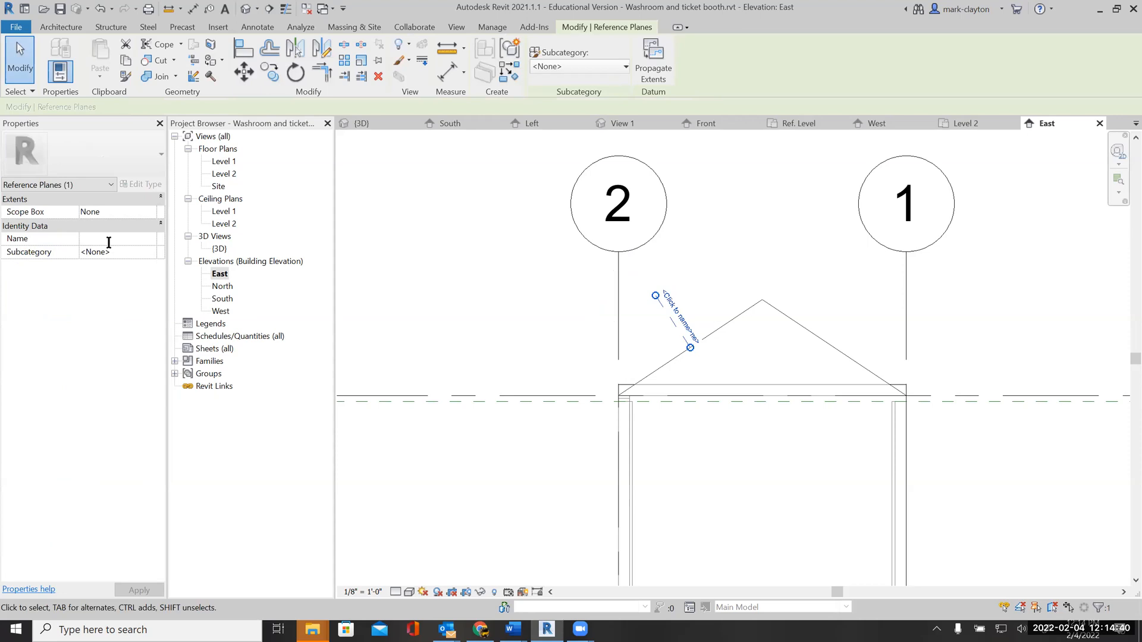
{"action": "type", "text": "South roof perpen"}
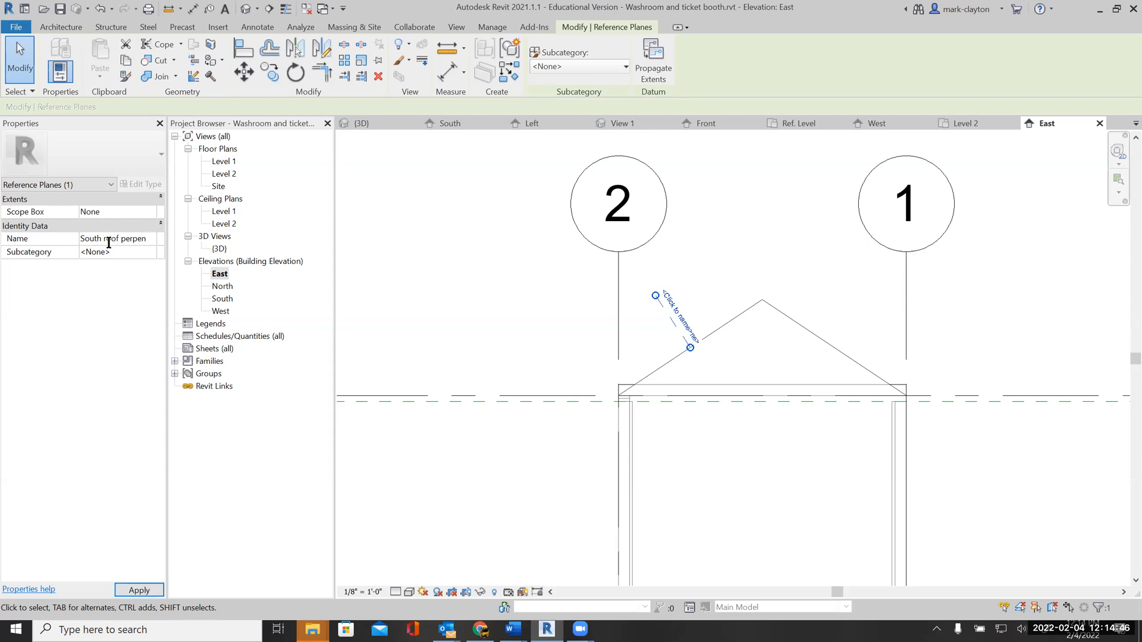
{"action": "type", "text": "dicular"}
{"action": "key", "text": "Return"}
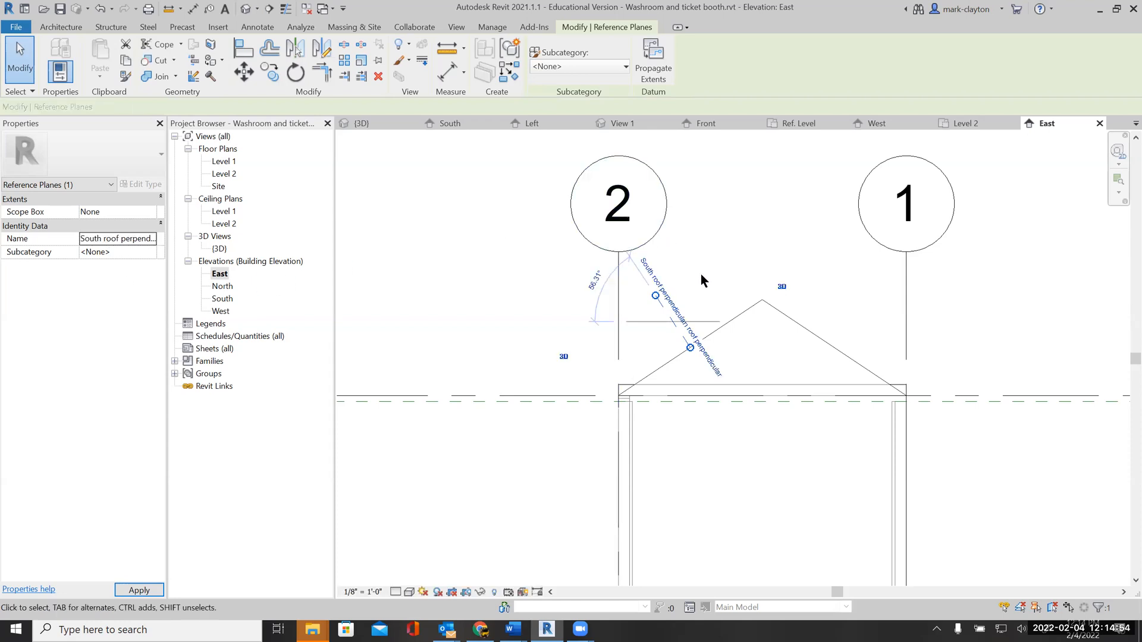
{"action": "left_click", "coordinate": [748, 260]}
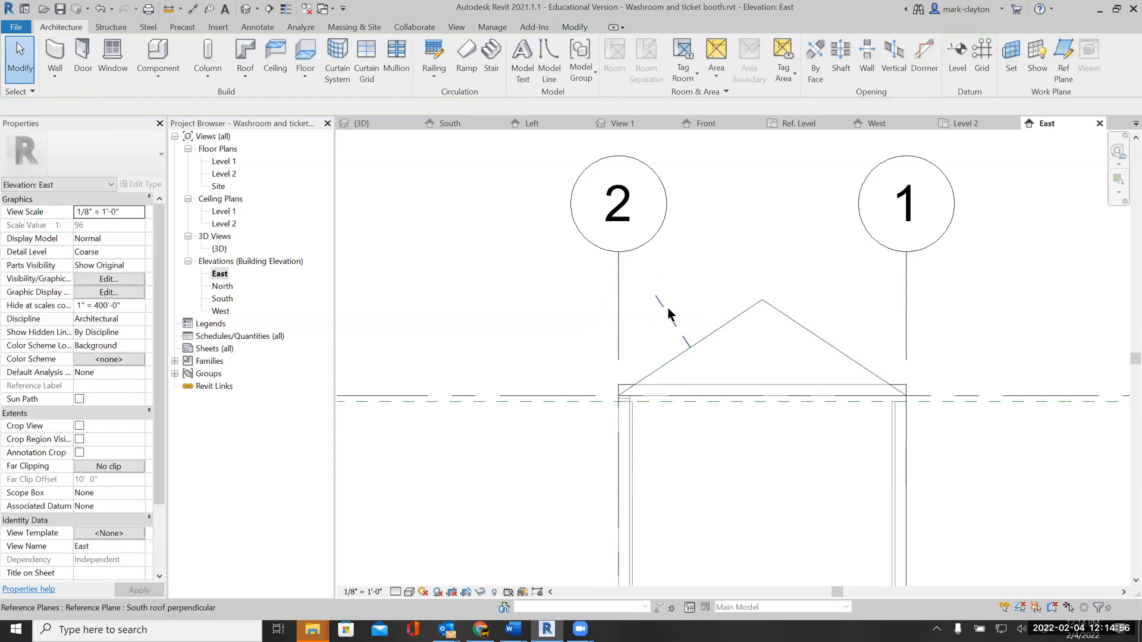
{"action": "left_click", "coordinate": [666, 308]}
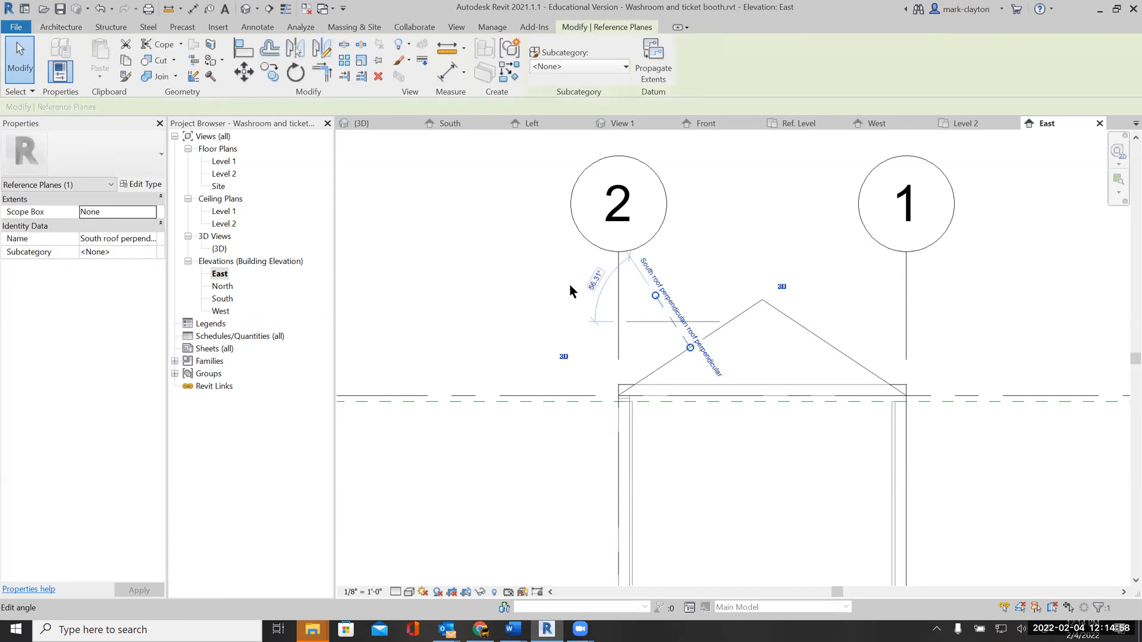
In the South elevation, set the work plane to Reference Plane : South roof perpendicular and check its display
{"action": "double_click", "coordinate": [221, 299]}
{"action": "middle_click_drag", "start_coordinate": [705, 279], "coordinate": [678, 456]}
{"action": "scroll", "coordinate": [673, 455], "scroll_direction": "down", "scroll_amount": 2}
{"action": "scroll", "coordinate": [785, 308], "scroll_direction": "down", "scroll_amount": 4}
{"action": "middle_click_drag", "start_coordinate": [802, 300], "coordinate": [601, 268]}
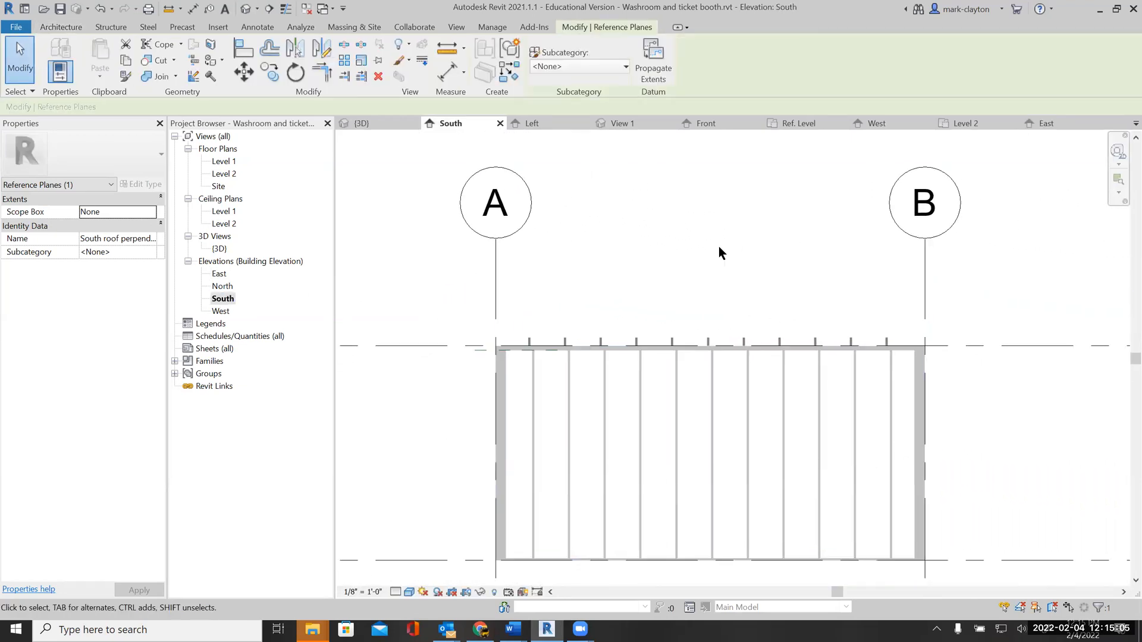
{"action": "left_click", "coordinate": [67, 27]}
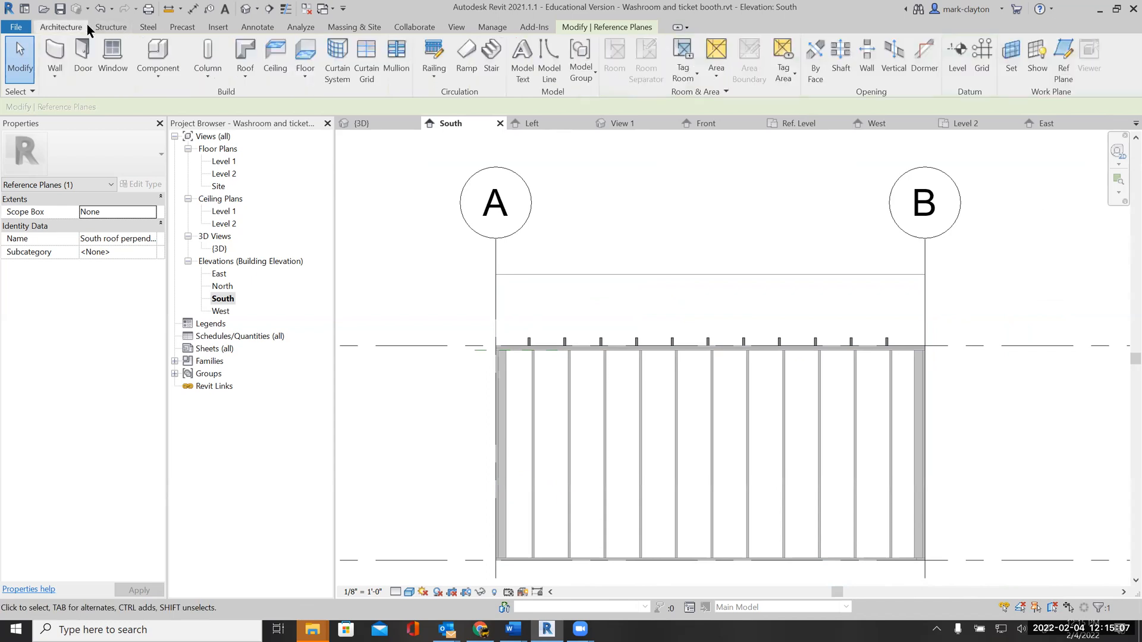
{"action": "left_click", "coordinate": [1014, 69]}
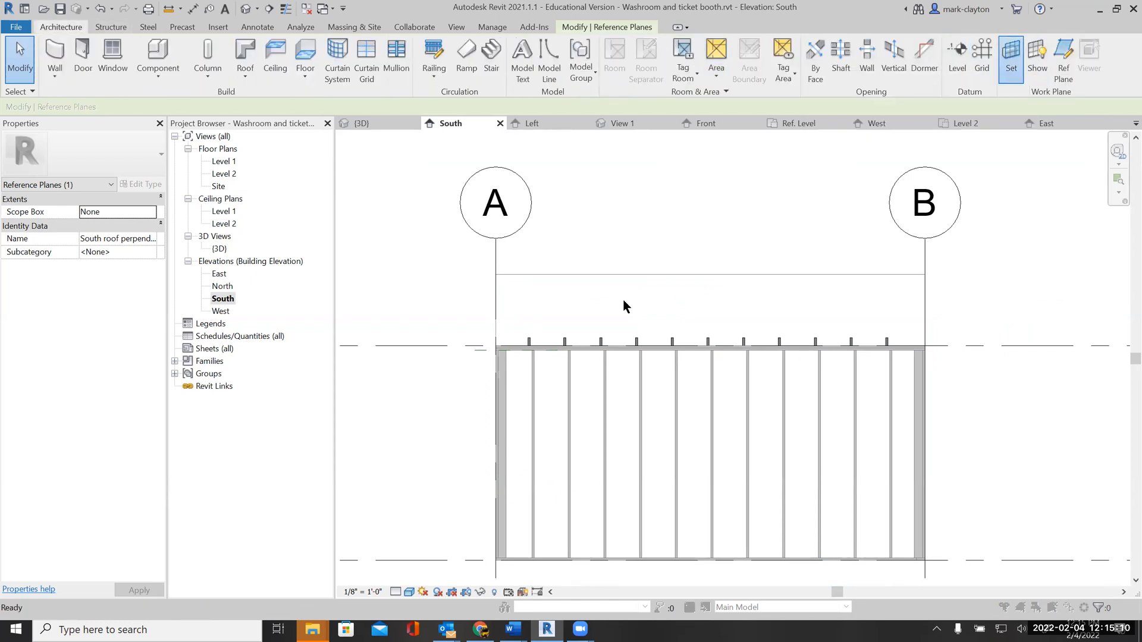
{"action": "left_click", "coordinate": [680, 312]}
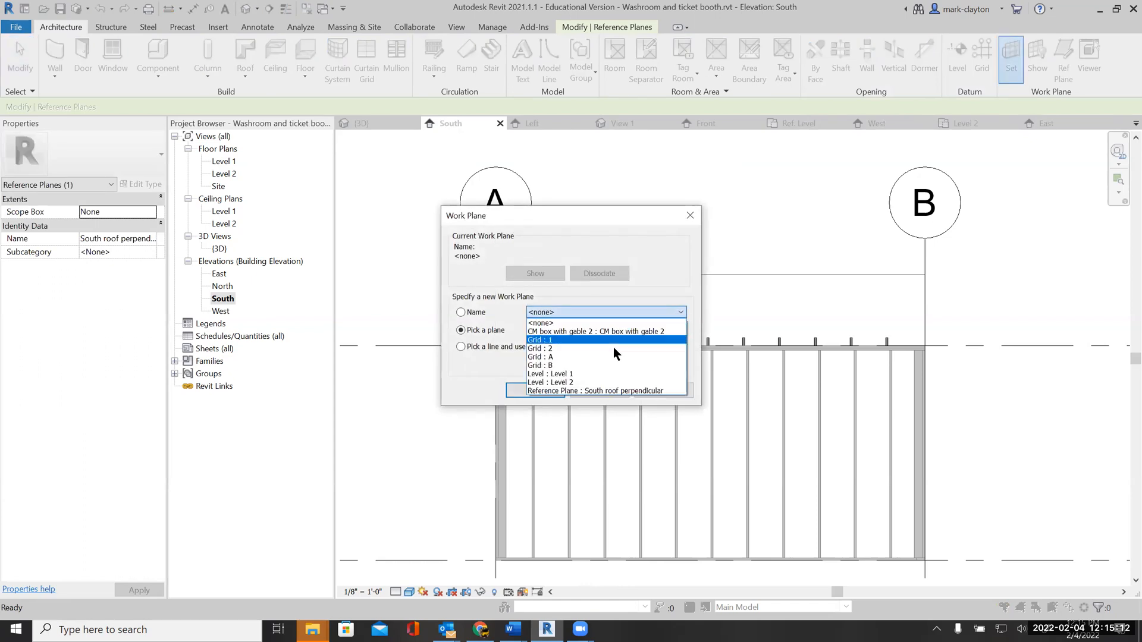
{"action": "left_click", "coordinate": [618, 391]}
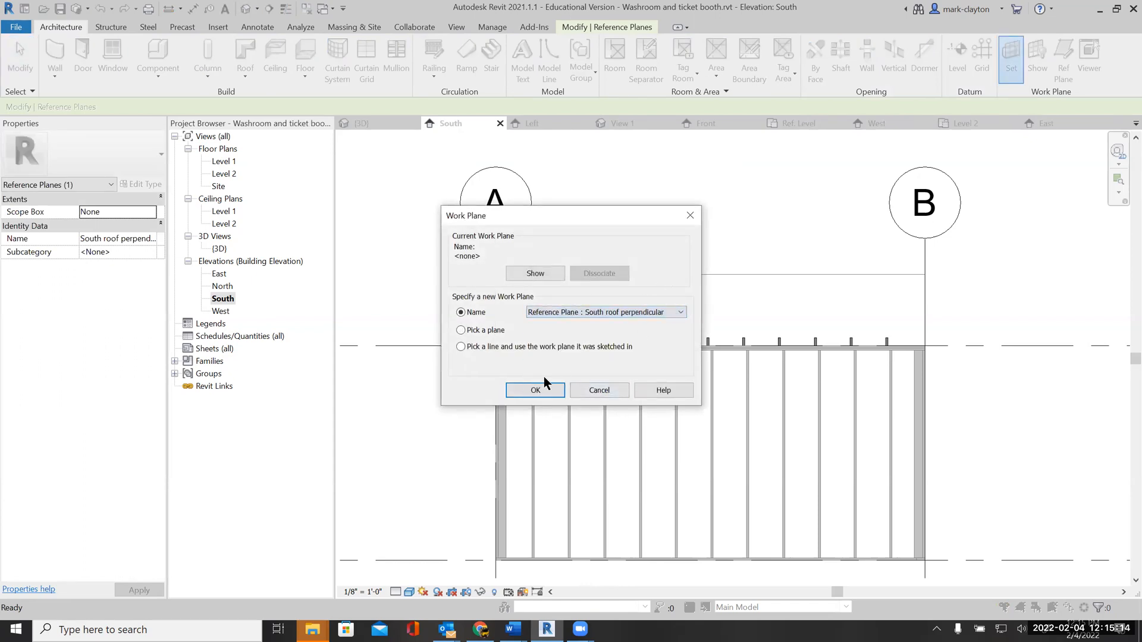
{"action": "left_click", "coordinate": [551, 391]}
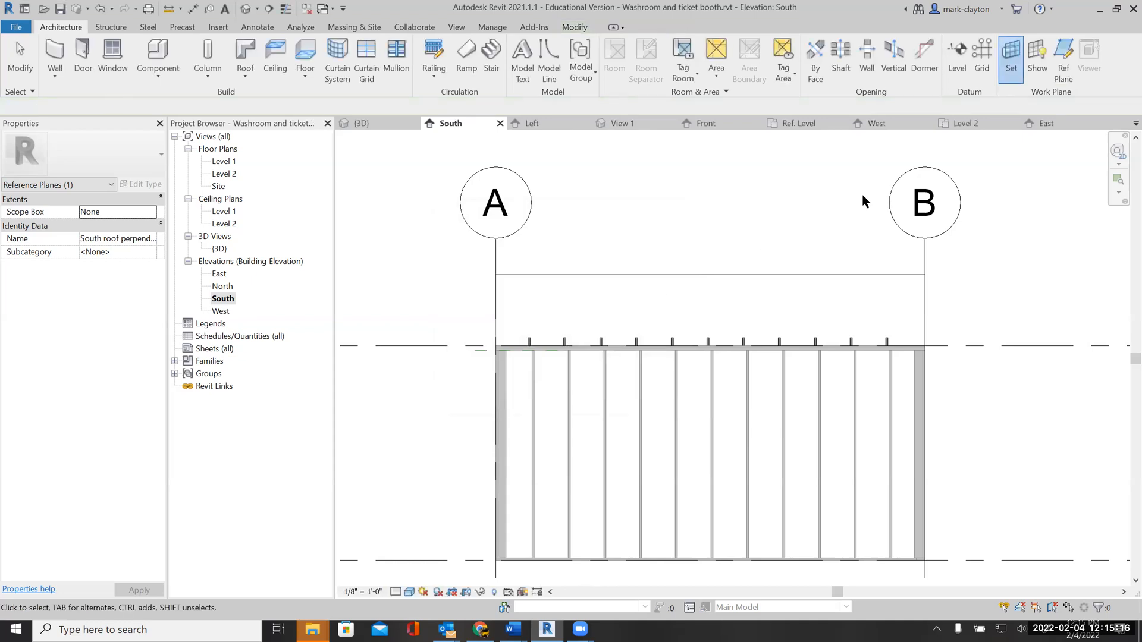
{"action": "left_click", "coordinate": [1033, 66]}
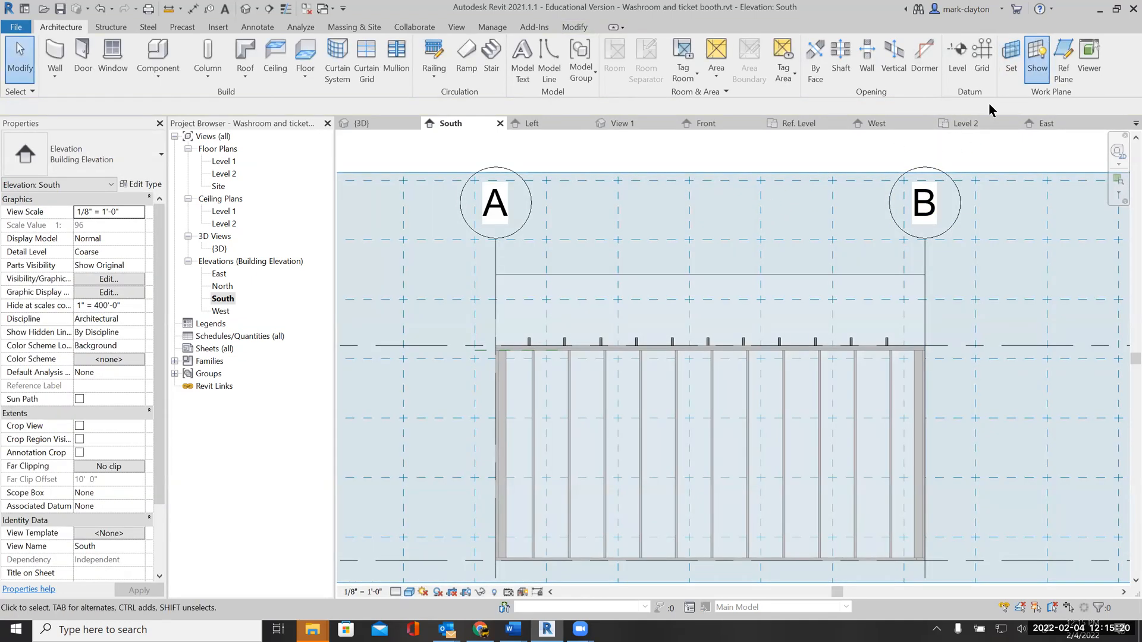
{"action": "left_click", "coordinate": [1038, 64]}
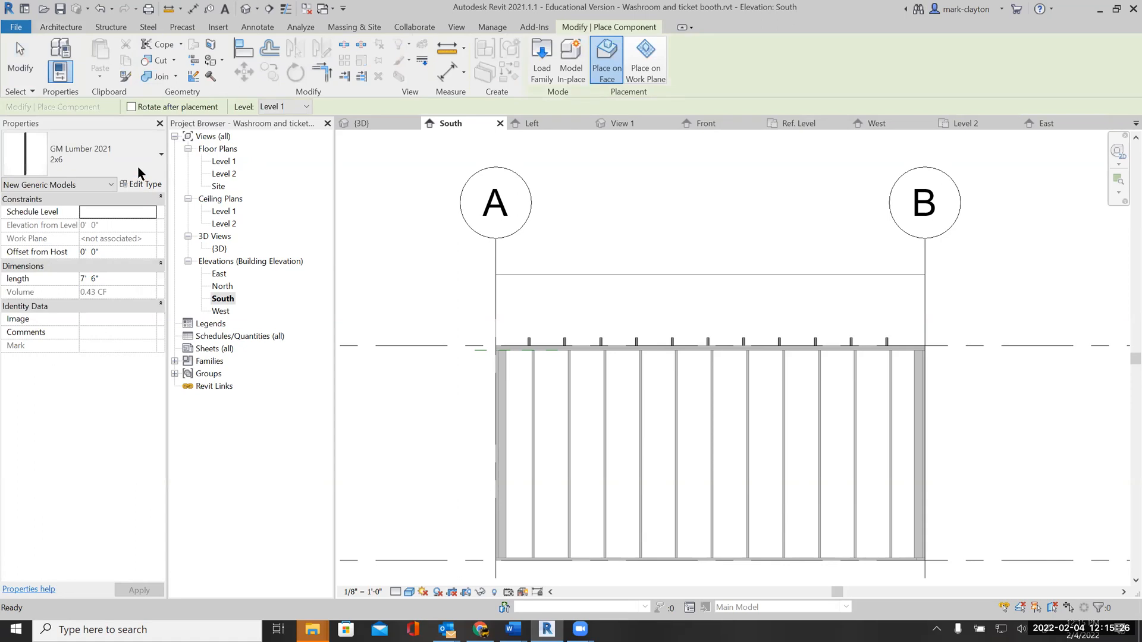
Choose the 2x8 type of GM Lumber 2021 for the component placement
{"action": "left_click", "coordinate": [138, 163]}
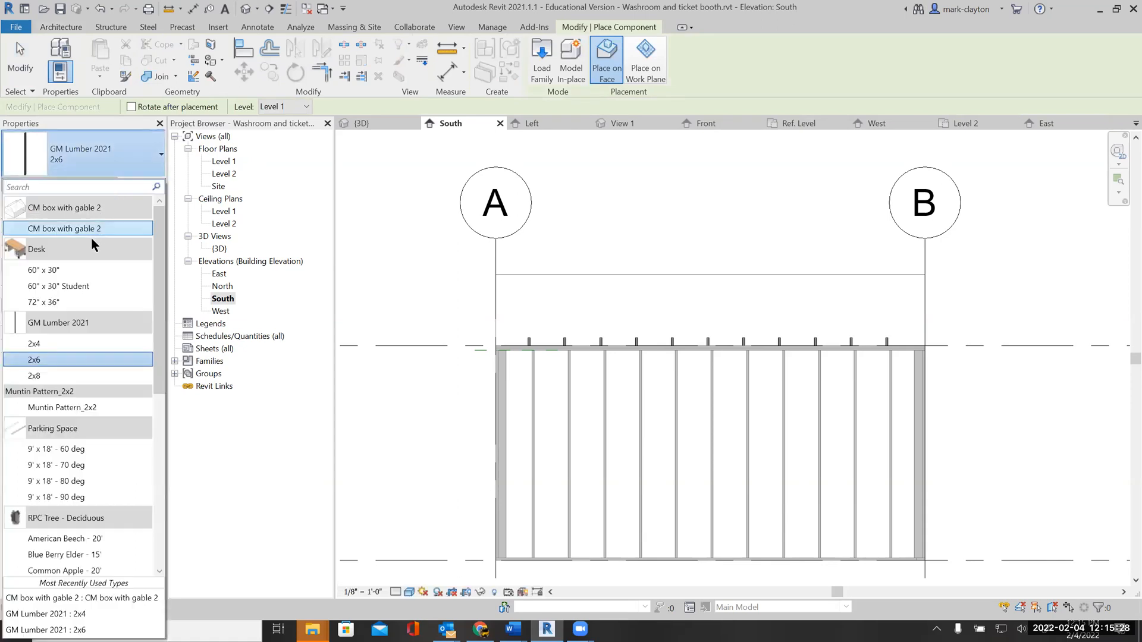
{"action": "left_click", "coordinate": [101, 377]}
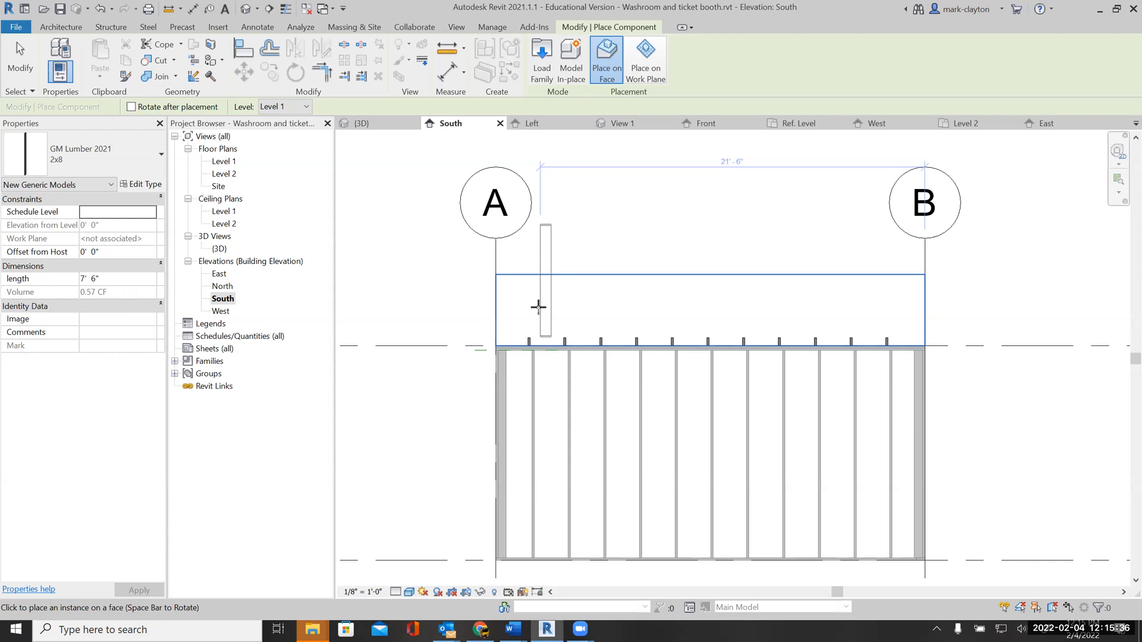
Place a 2x8 on the south roof face near grid A, about 22' 0" from grid B
{"action": "scroll", "coordinate": [538, 307], "scroll_direction": "up", "scroll_amount": 2}
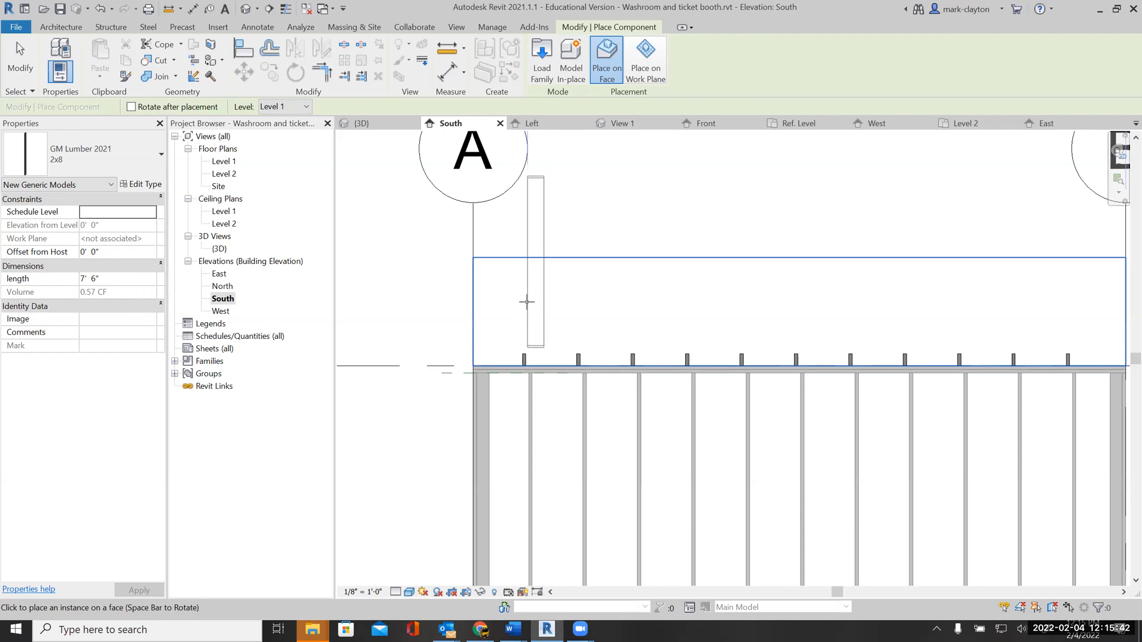
{"action": "left_click", "coordinate": [527, 302]}
{"action": "key", "text": "Escape"}
{"action": "key", "text": "Escape"}
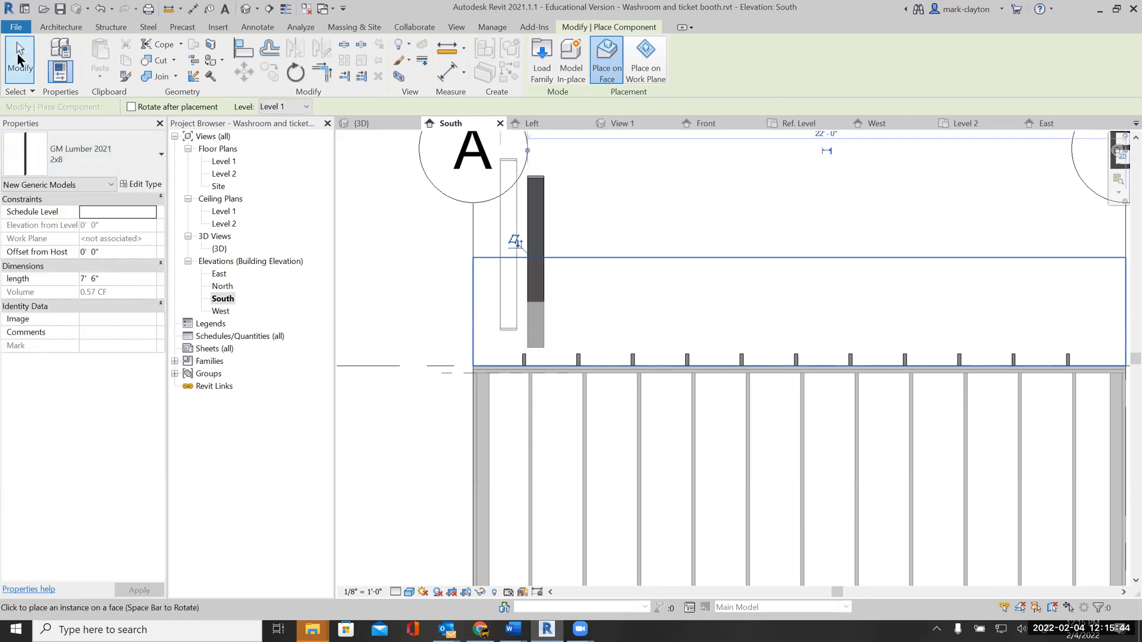
Try to rotate the face-placed 2x8 near grid A, cancel the rotation, and undo the member's placement
{"action": "left_click", "coordinate": [562, 299]}
{"action": "left_click", "coordinate": [296, 72]}
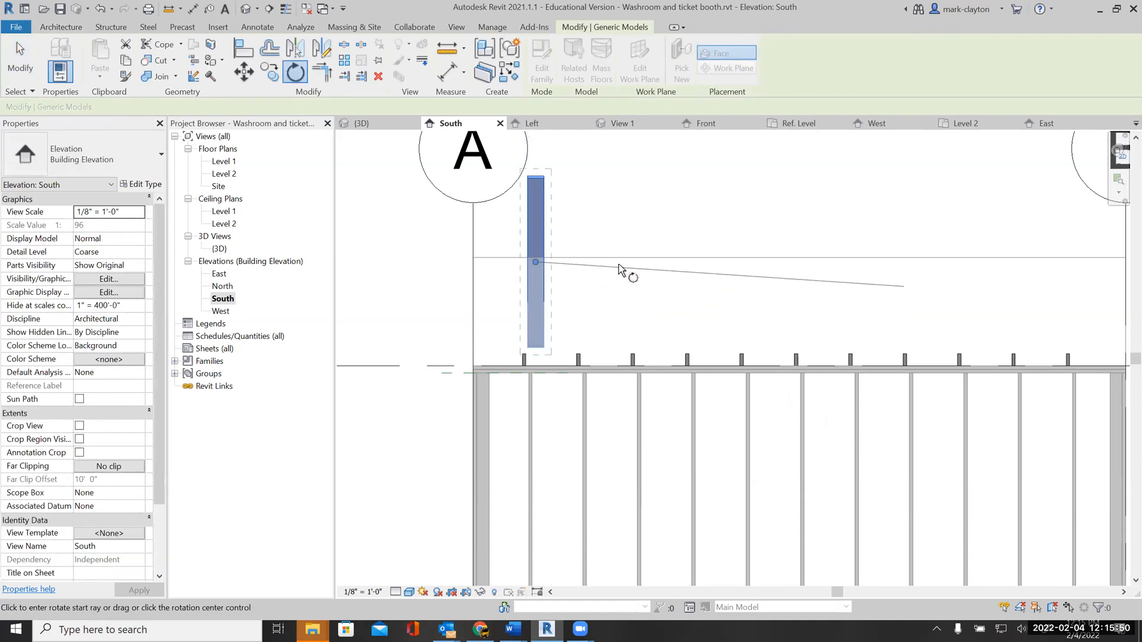
{"action": "left_click", "coordinate": [618, 263]}
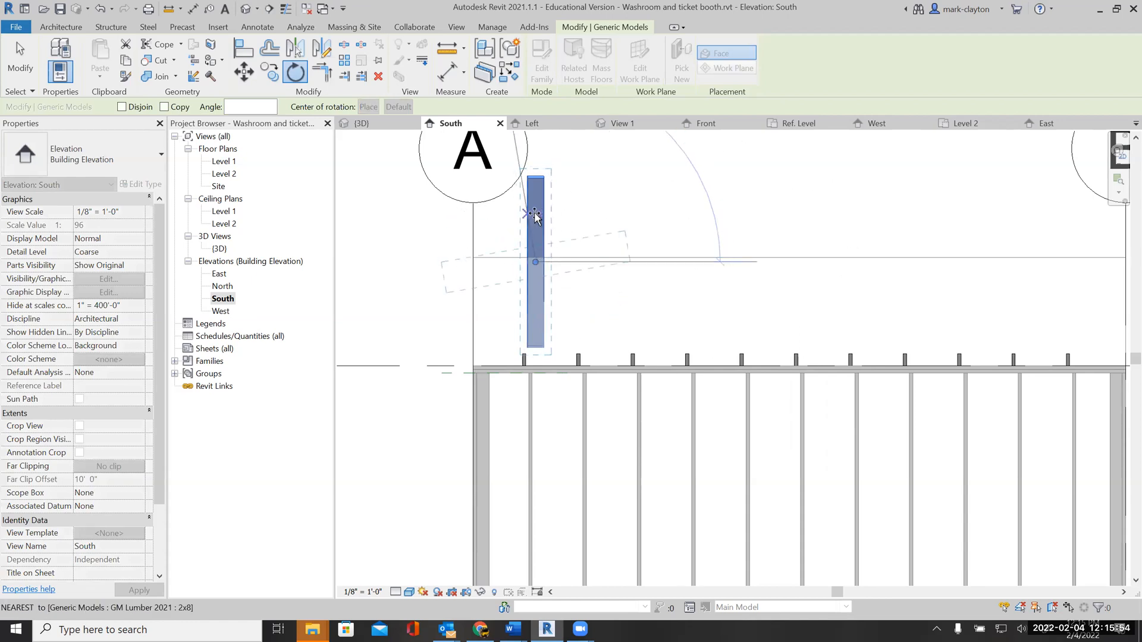
{"action": "left_click", "coordinate": [31, 77]}
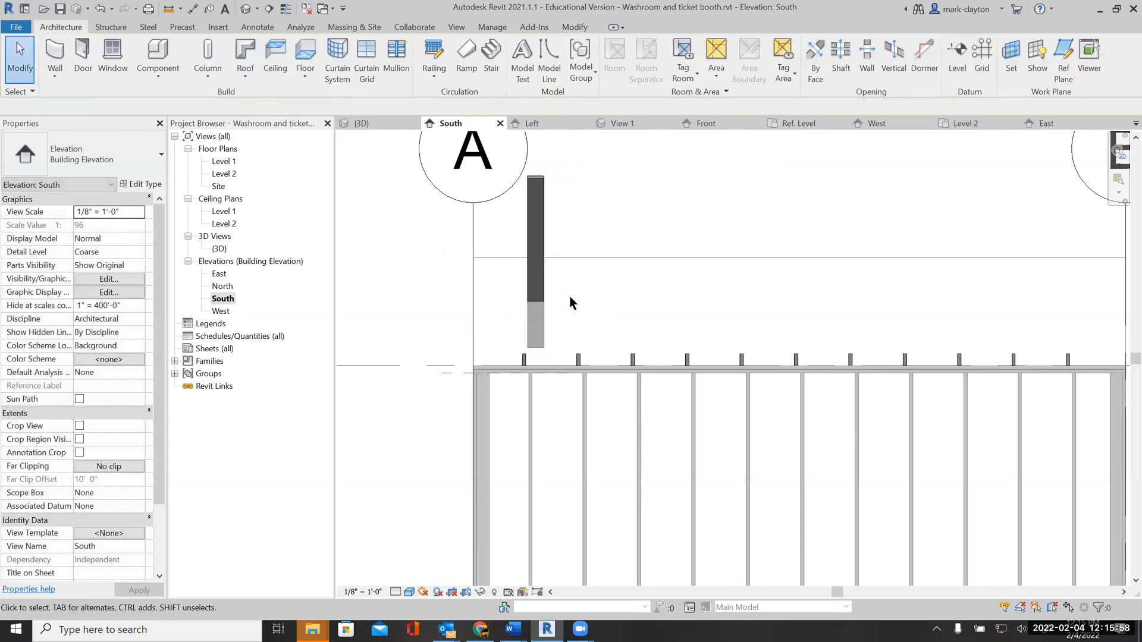
{"action": "key", "text": "ctrl+z"}
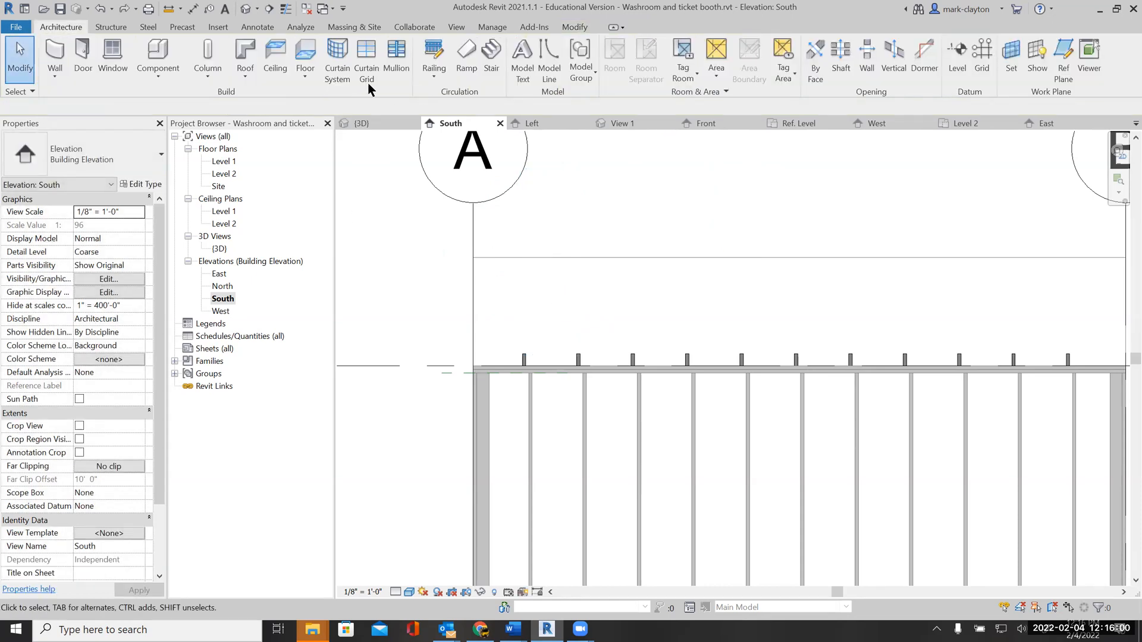
Place a 2x8 on the current work plane near grid A, about 22' 0" from grid B
{"action": "left_click", "coordinate": [150, 56]}
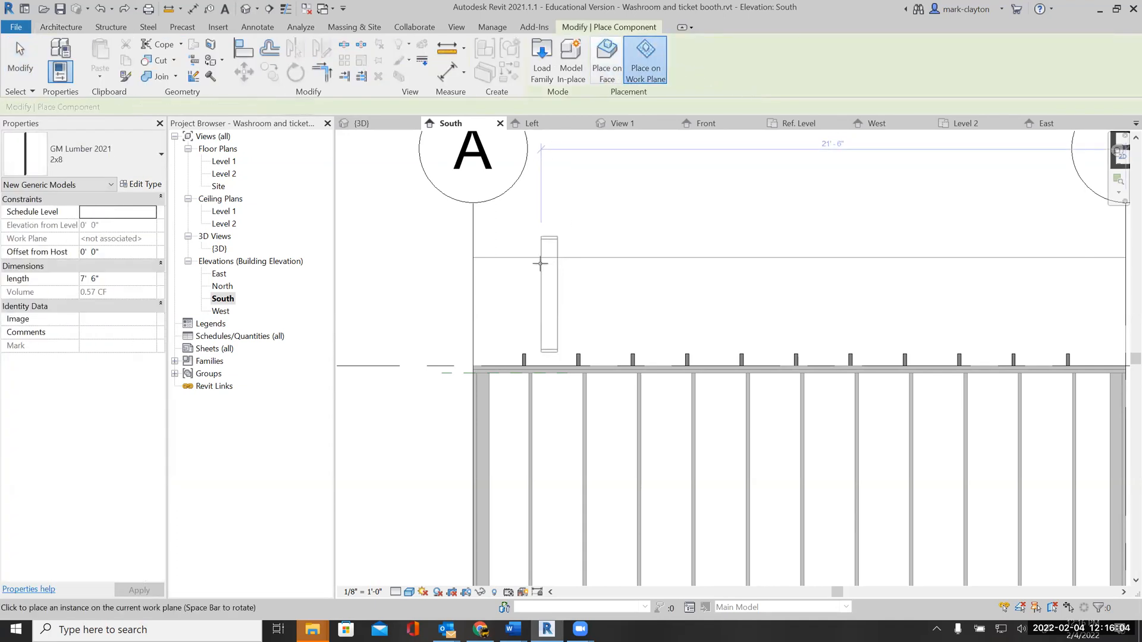
{"action": "left_click", "coordinate": [529, 253]}
{"action": "key", "text": "Escape"}
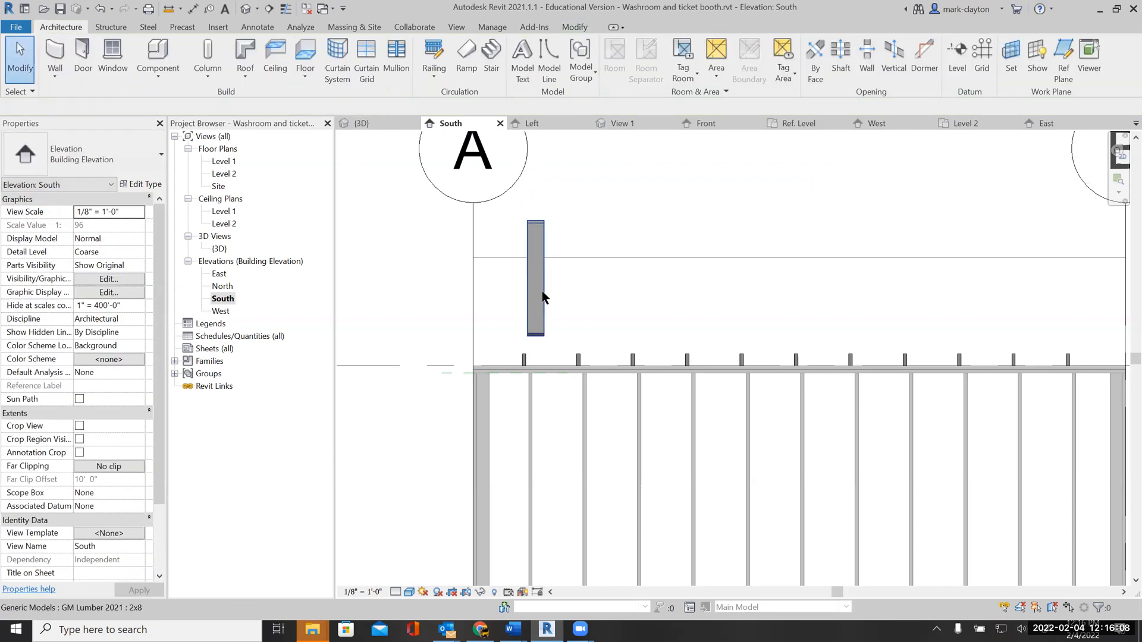
Try to rotate the 2x8 near grid A a quarter turn about its lower corner facing grid A
{"action": "left_click", "coordinate": [542, 292]}
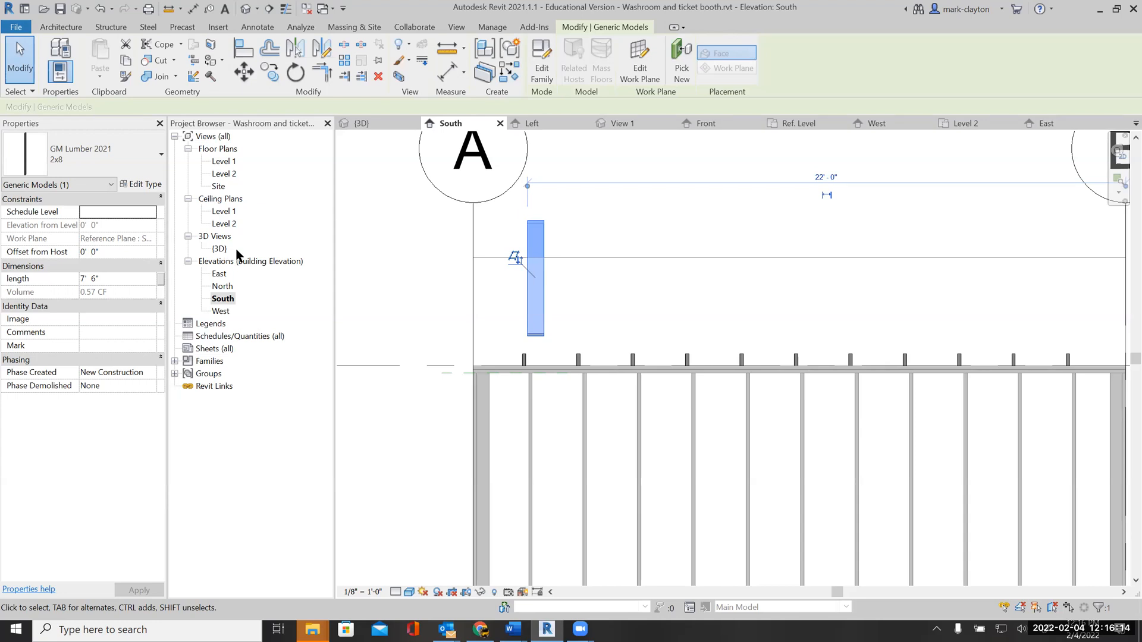
{"action": "left_click", "coordinate": [294, 76]}
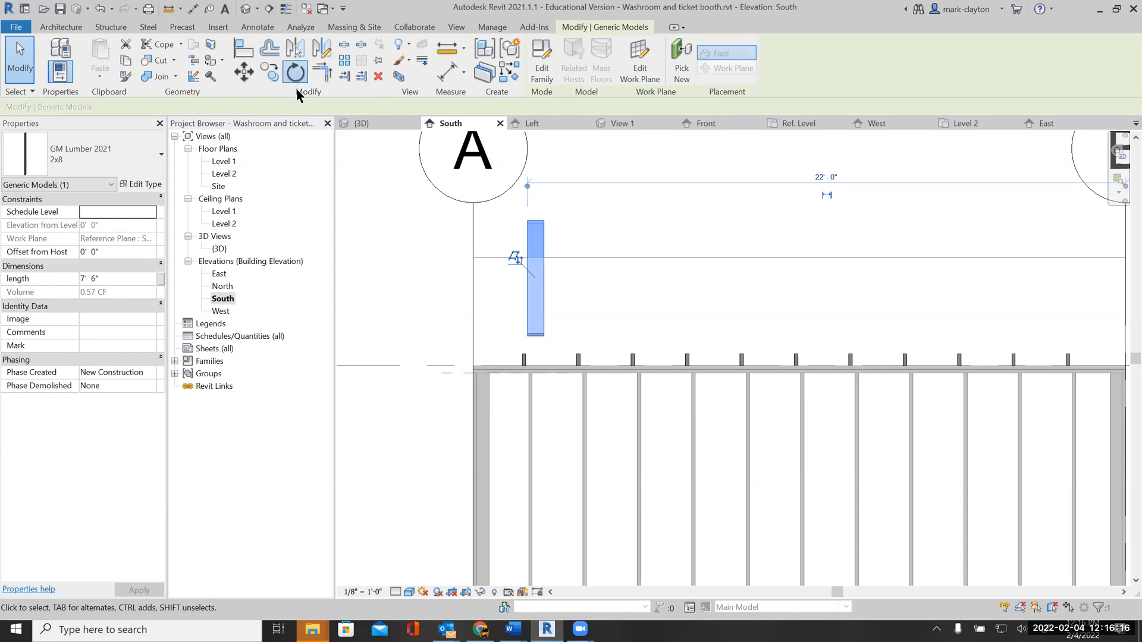
{"action": "left_click_drag", "start_coordinate": [534, 280], "coordinate": [526, 336]}
{"action": "left_click", "coordinate": [572, 337]}
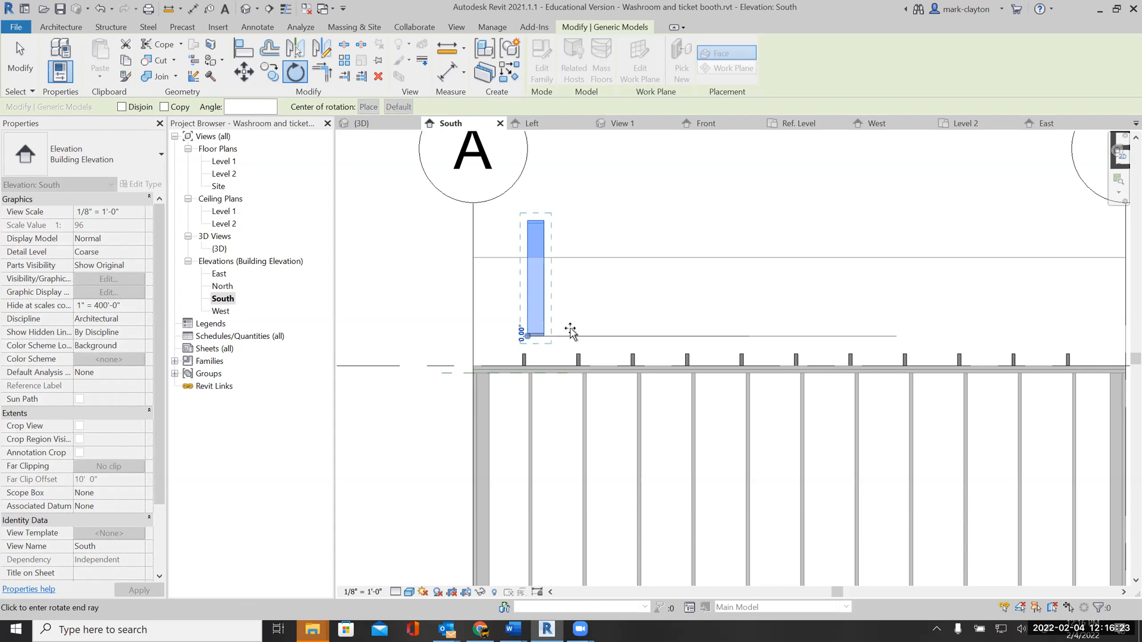
{"action": "left_click", "coordinate": [525, 301]}
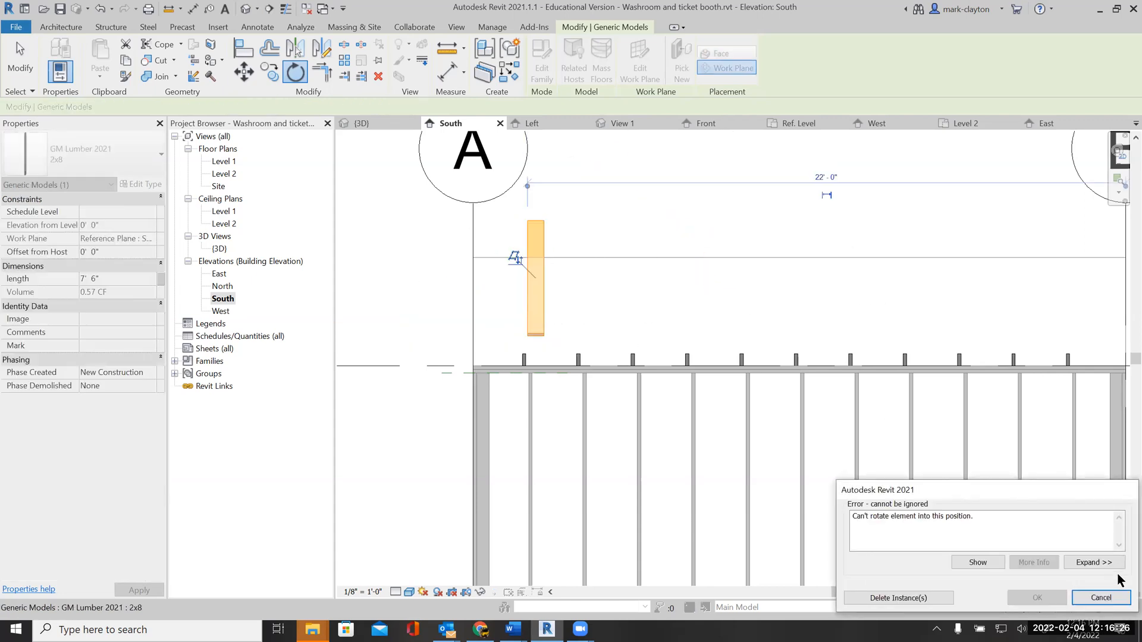
{"action": "left_click", "coordinate": [1100, 598]}
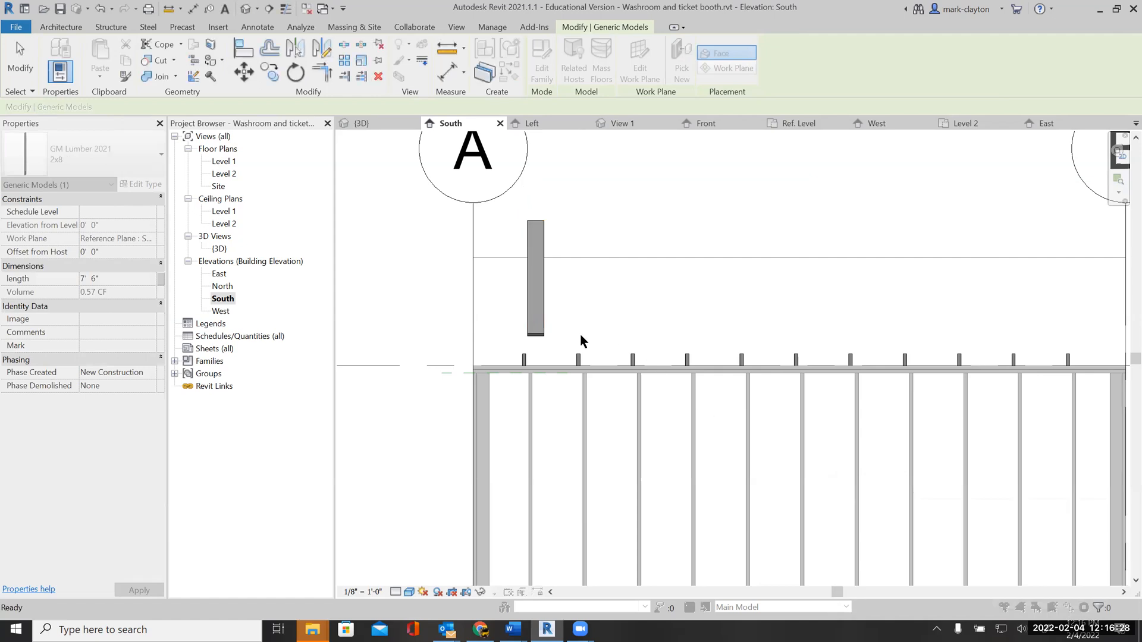
Set Reference Plane : South roof perpendicular as the current work plane in the South elevation
{"action": "left_click", "coordinate": [544, 305]}
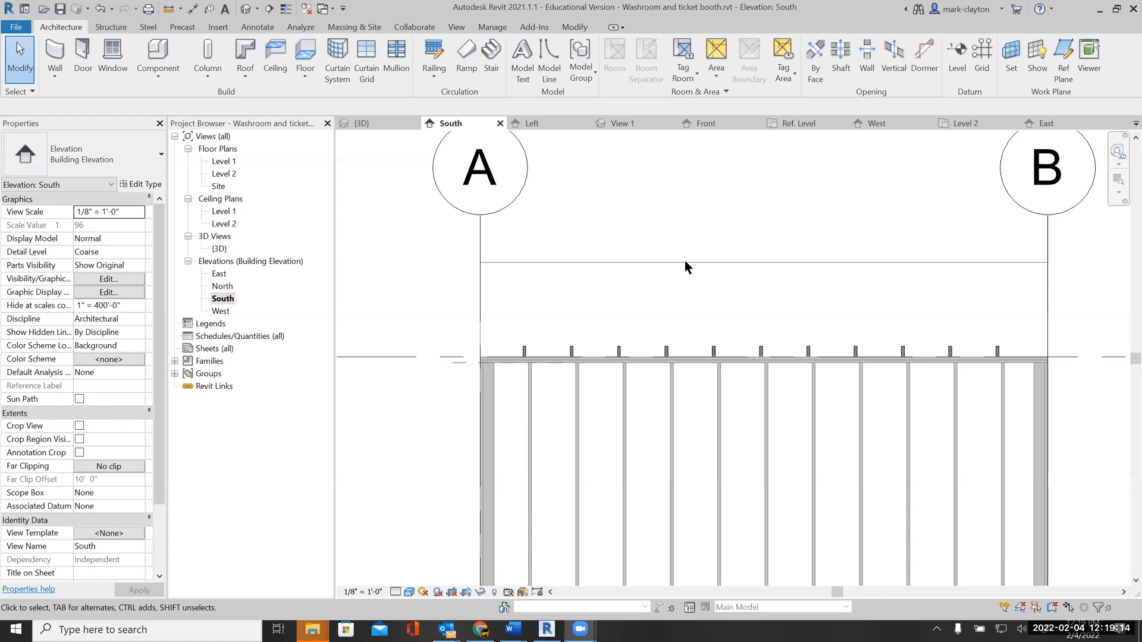
{"action": "scroll", "coordinate": [684, 260], "scroll_direction": "down", "scroll_amount": 2}
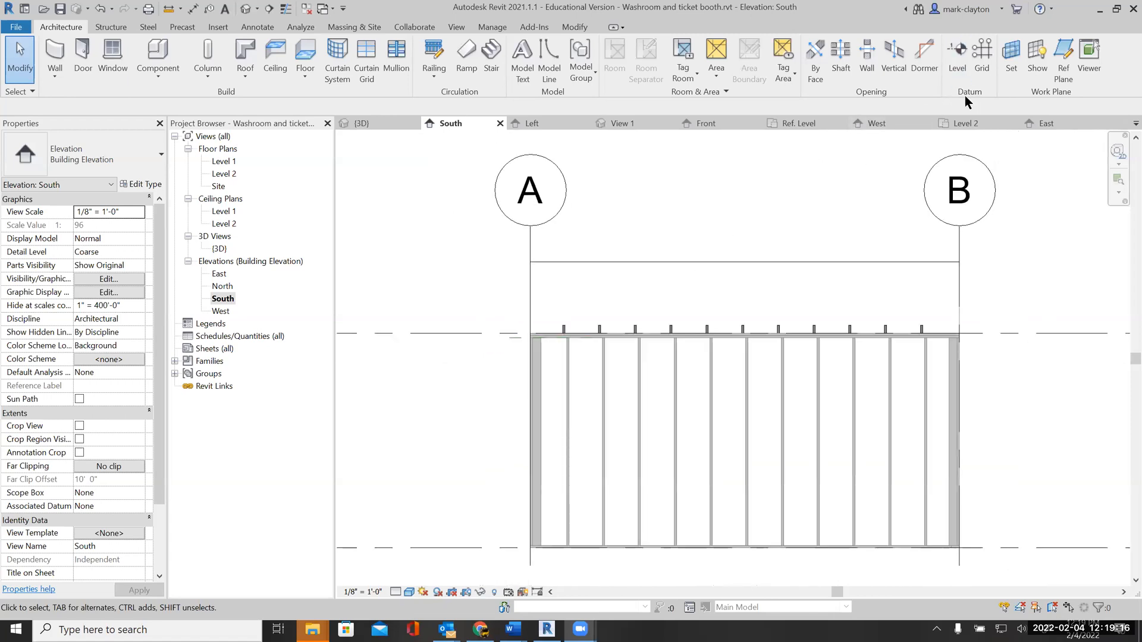
{"action": "left_click", "coordinate": [1012, 56]}
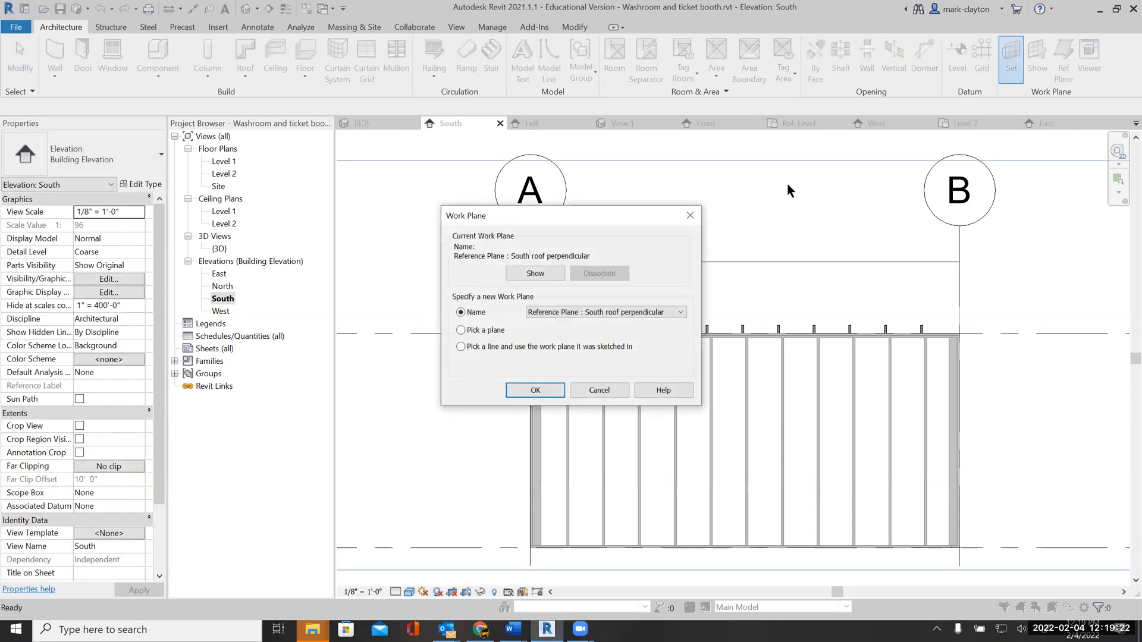
{"action": "left_click", "coordinate": [547, 391]}
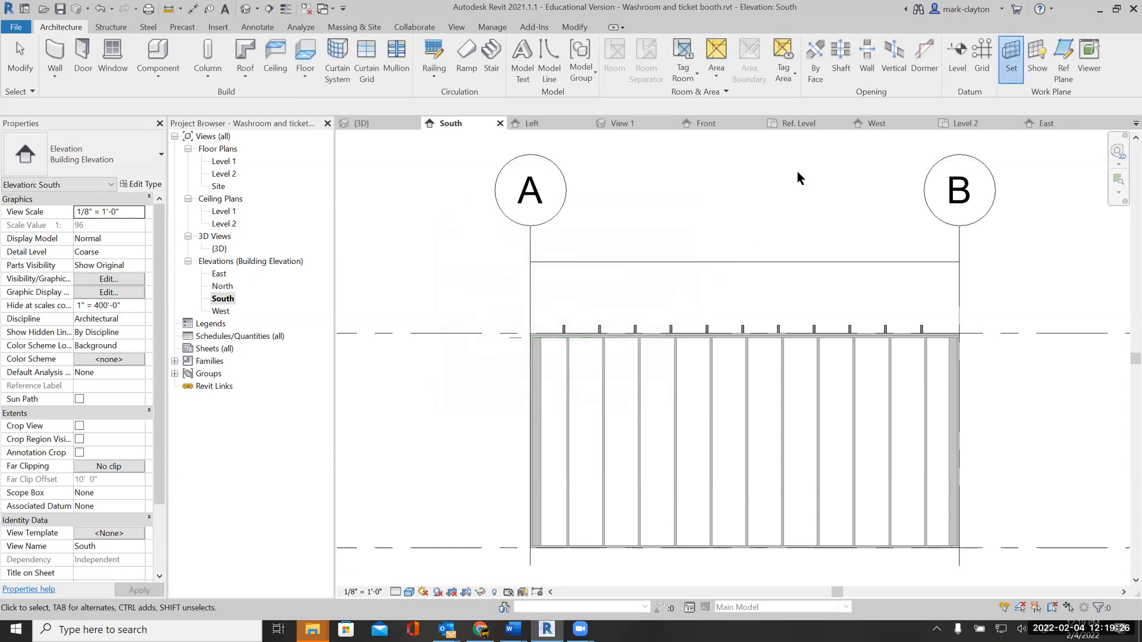
Place a 2x8 on the current work plane 20' 0" from grid B and inspect it from the right side in 3D
{"action": "left_click", "coordinate": [157, 57]}
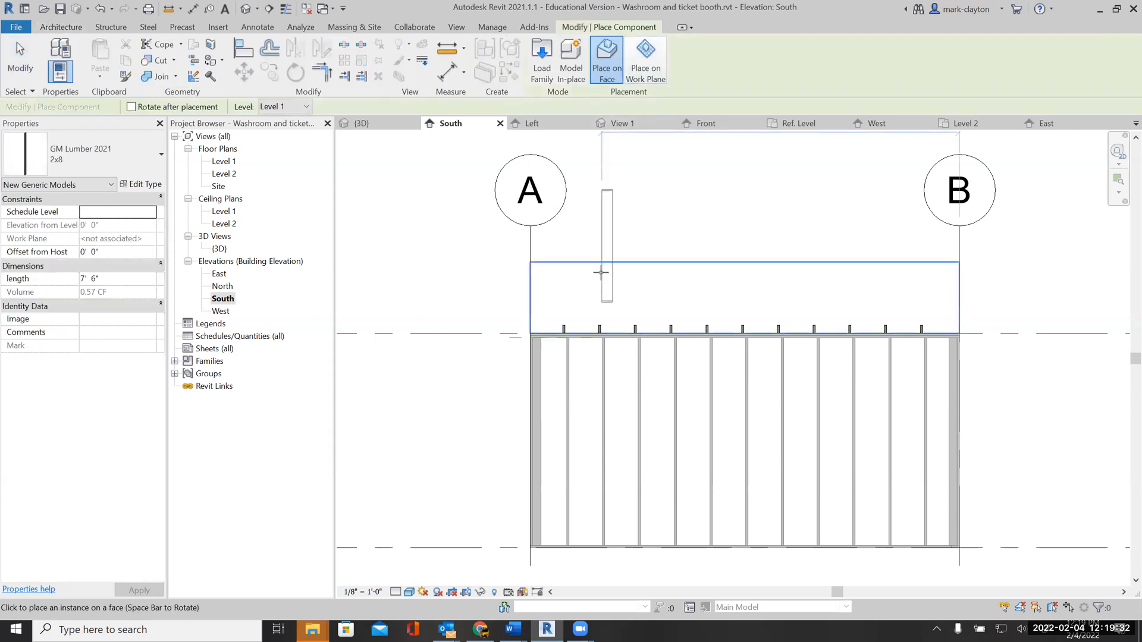
{"action": "left_click", "coordinate": [644, 68]}
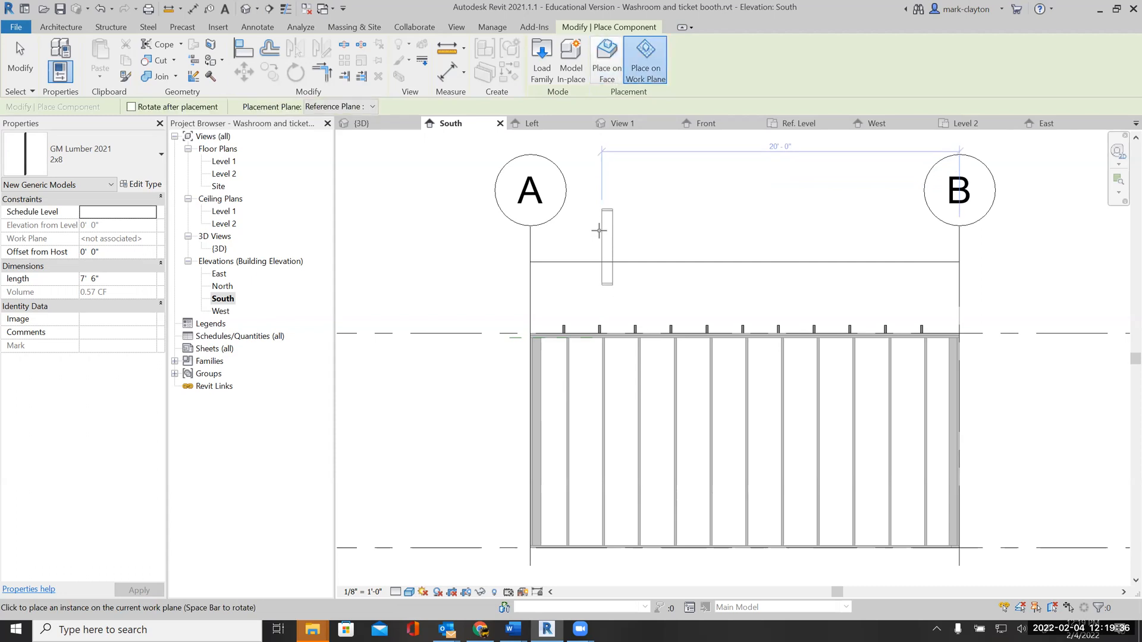
{"action": "left_click", "coordinate": [599, 230]}
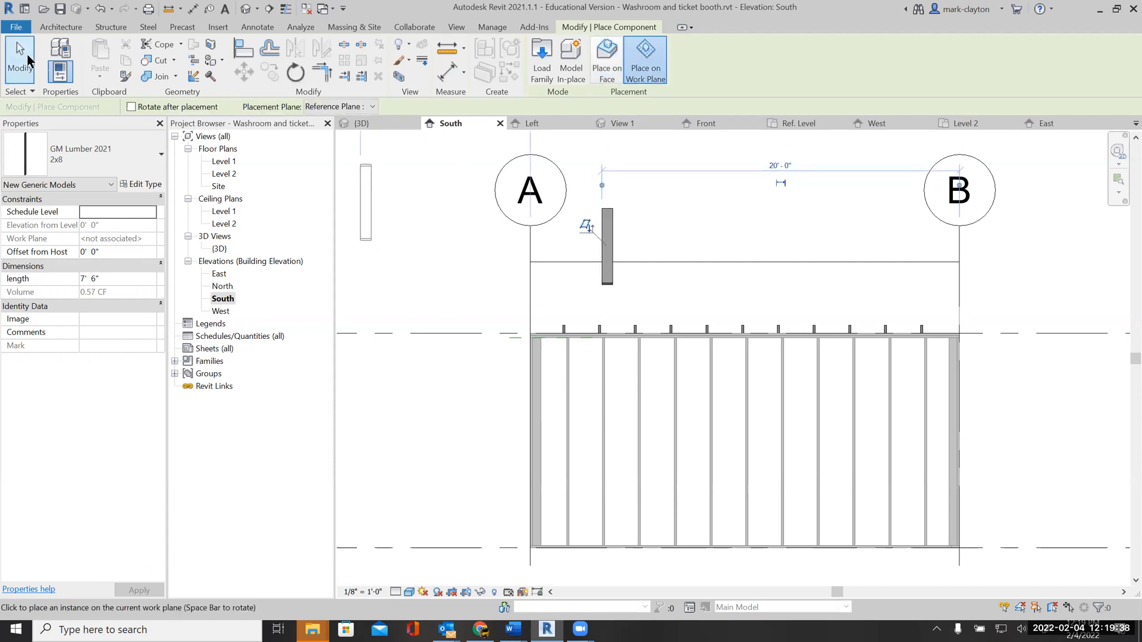
{"action": "left_click", "coordinate": [24, 60]}
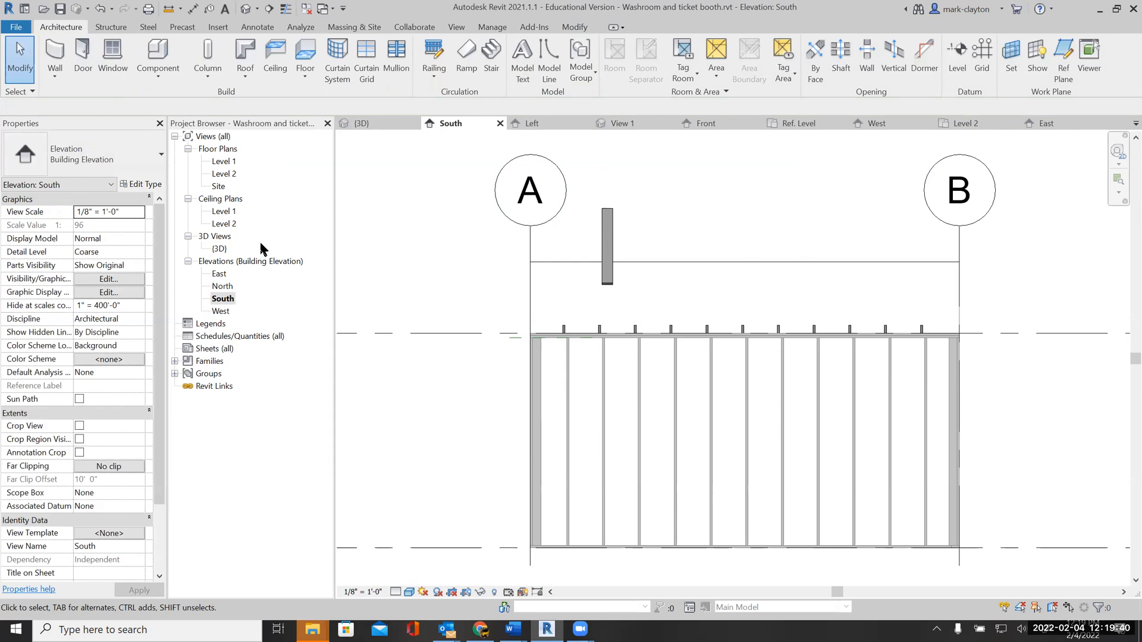
{"action": "double_click", "coordinate": [219, 248]}
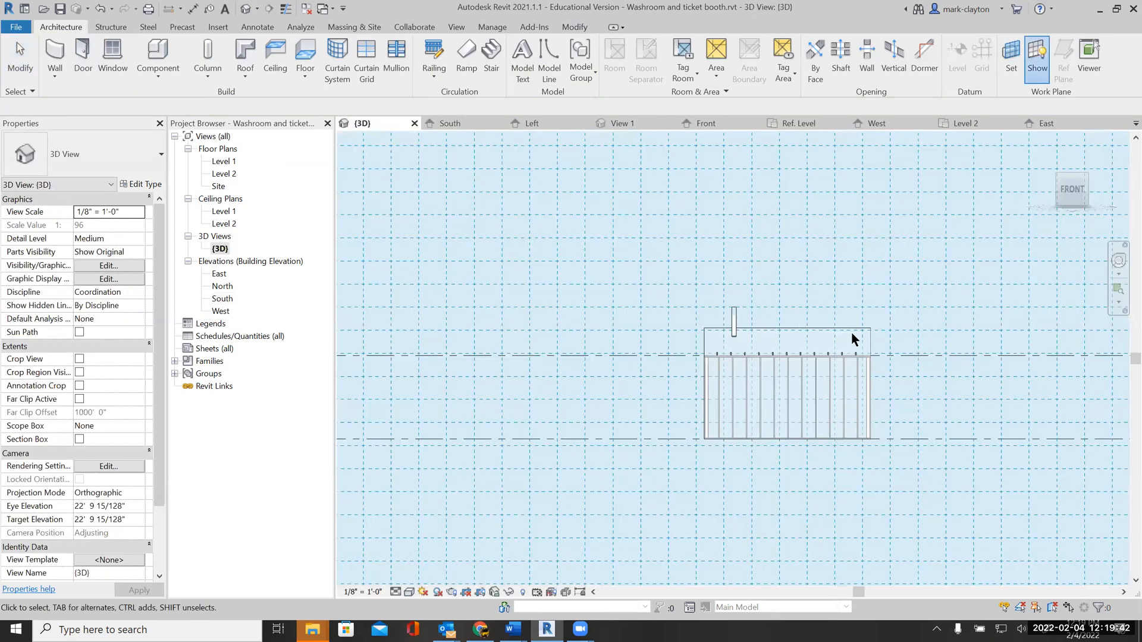
{"action": "mouse_move", "coordinate": [1086, 193]}
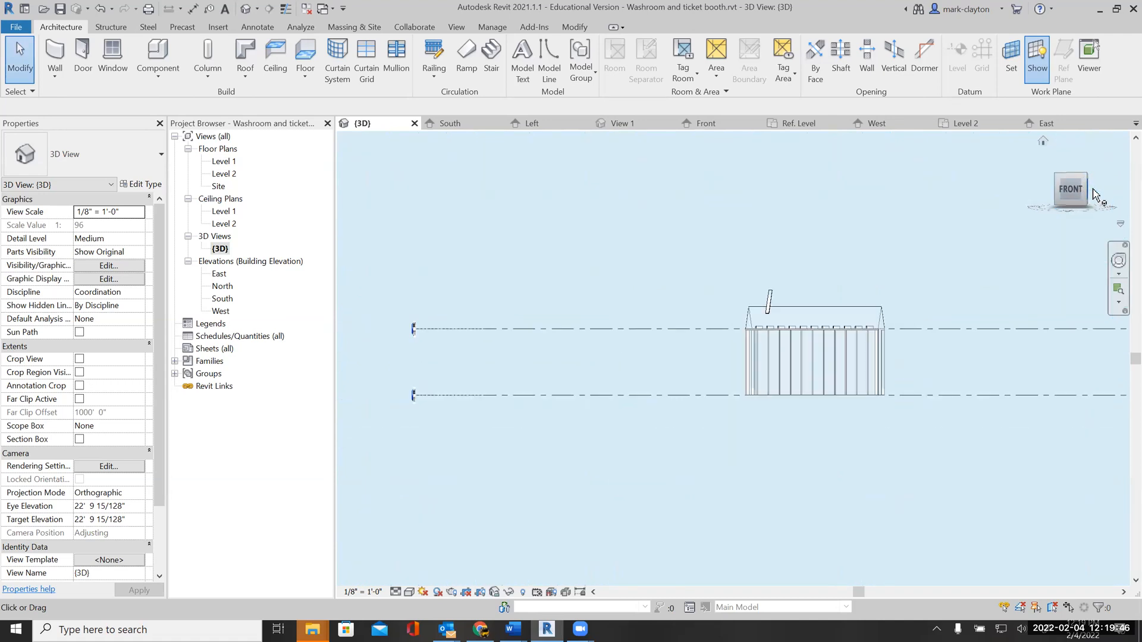
{"action": "left_click", "coordinate": [1094, 190]}
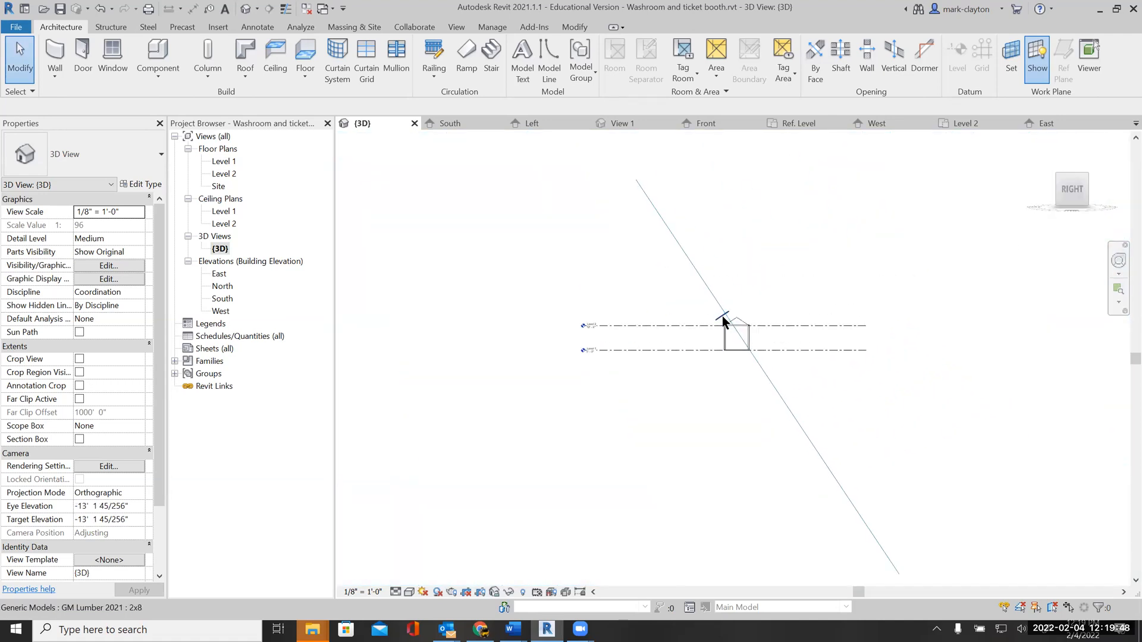
{"action": "scroll", "coordinate": [721, 321], "scroll_direction": "up", "scroll_amount": 5}
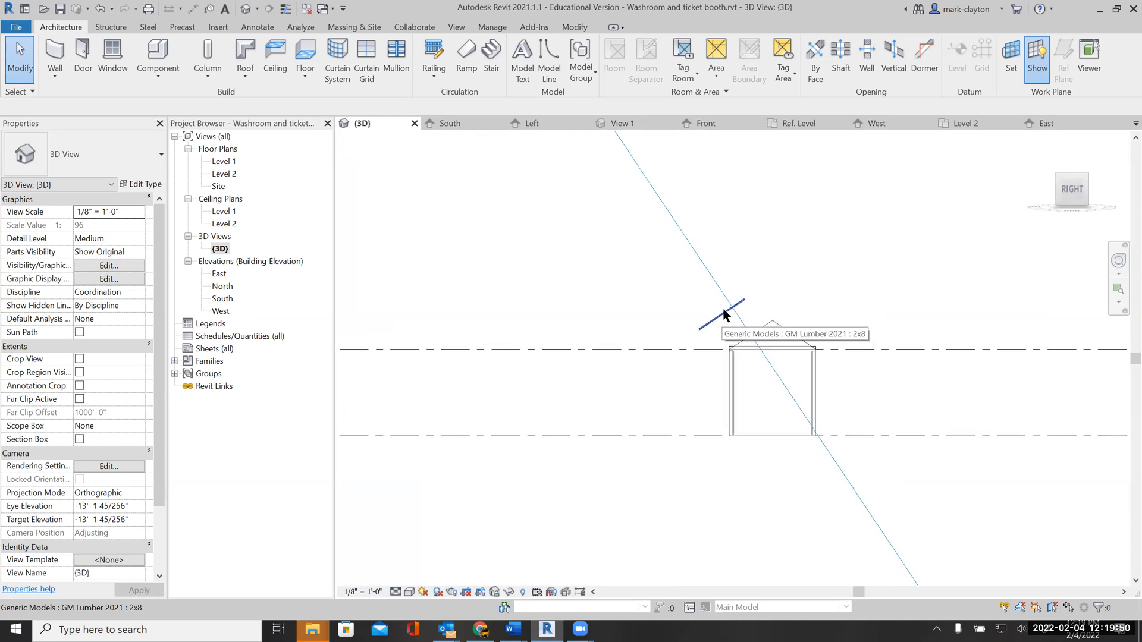
{"action": "scroll", "coordinate": [723, 318], "scroll_direction": "up", "scroll_amount": 2}
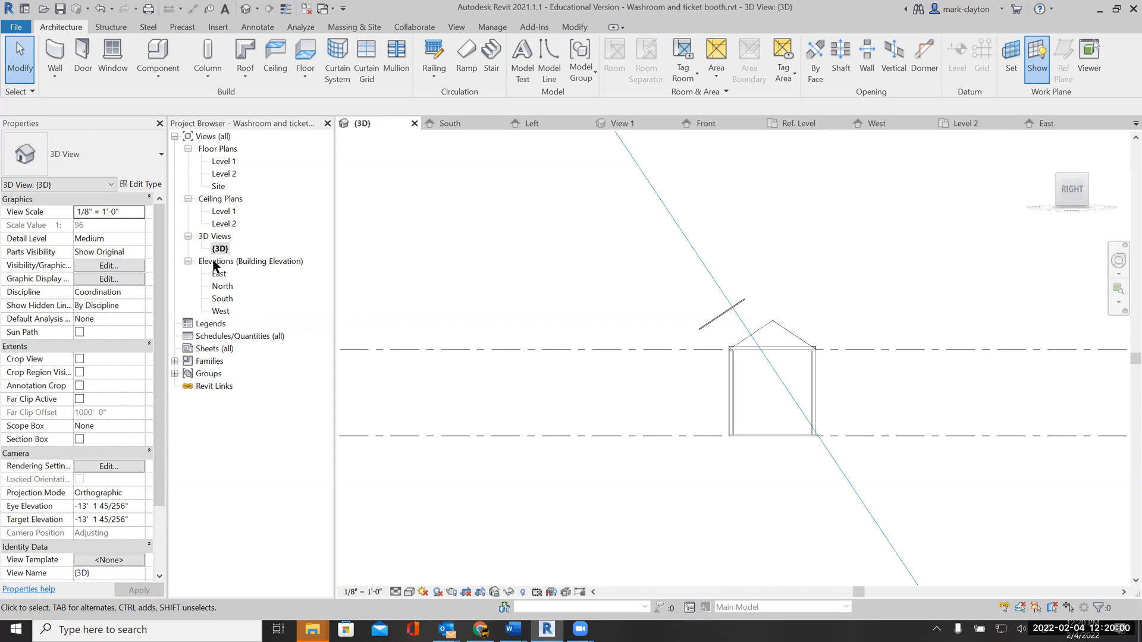
Try to rotate the 2x8 by 90° about its center in the South elevation
{"action": "double_click", "coordinate": [223, 299]}
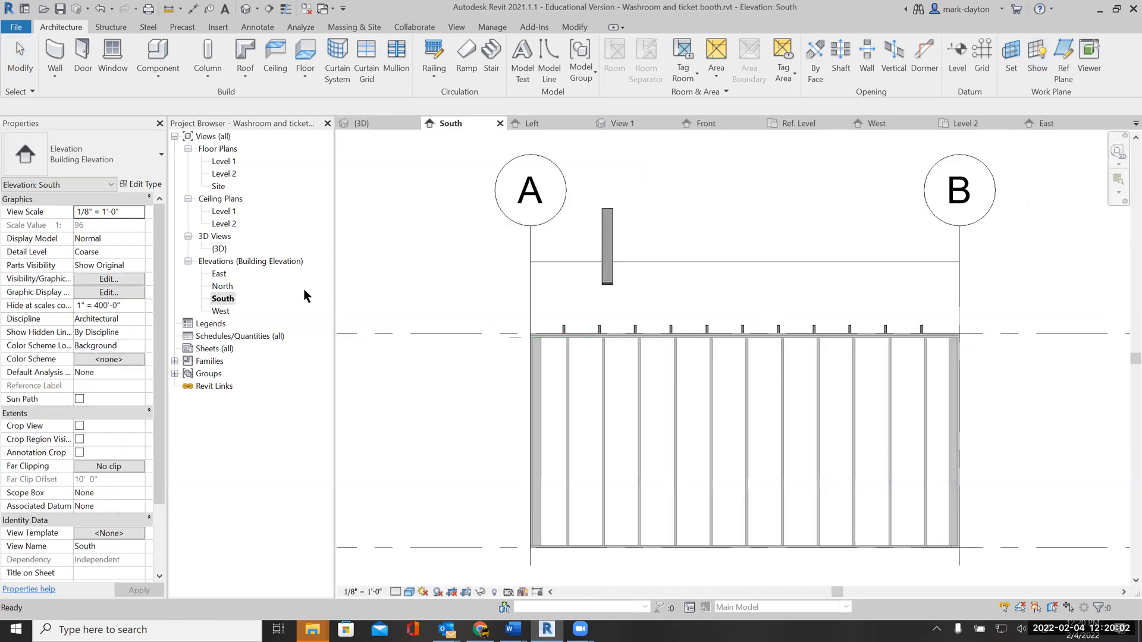
{"action": "left_click", "coordinate": [672, 285]}
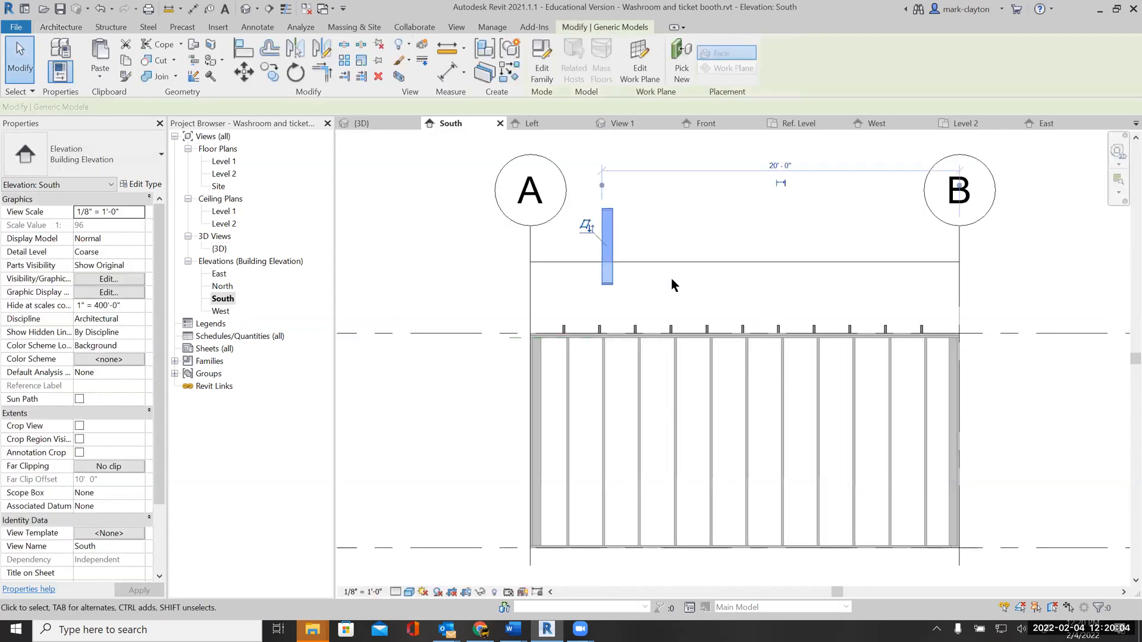
{"action": "left_click", "coordinate": [296, 74]}
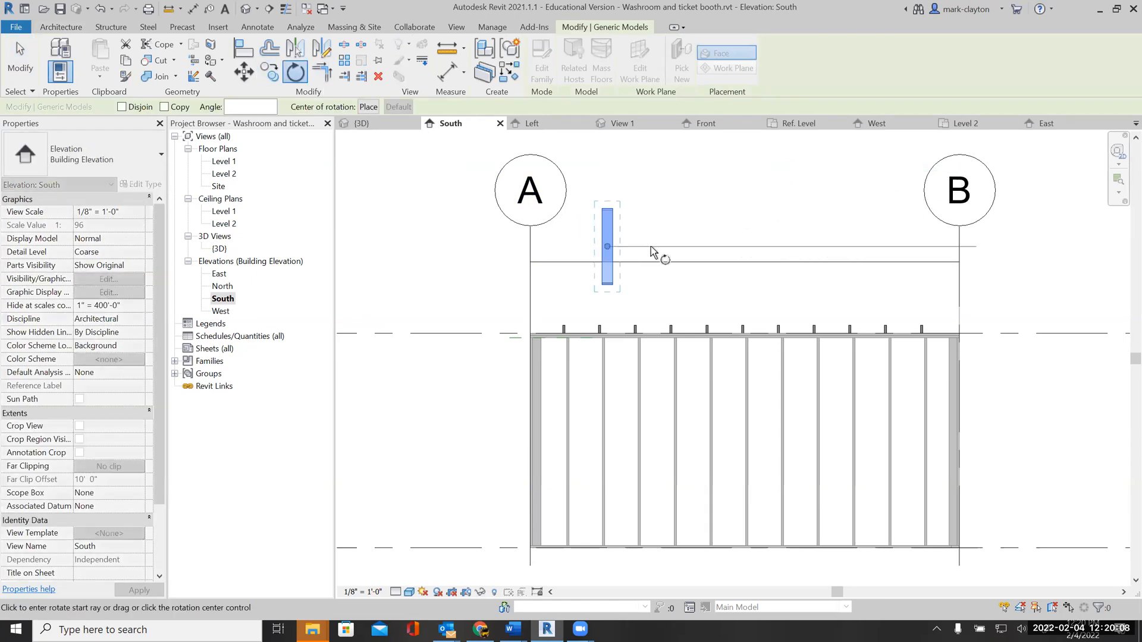
{"action": "left_click", "coordinate": [610, 296]}
{"action": "type", "text": "90"}
{"action": "key", "text": "Return"}
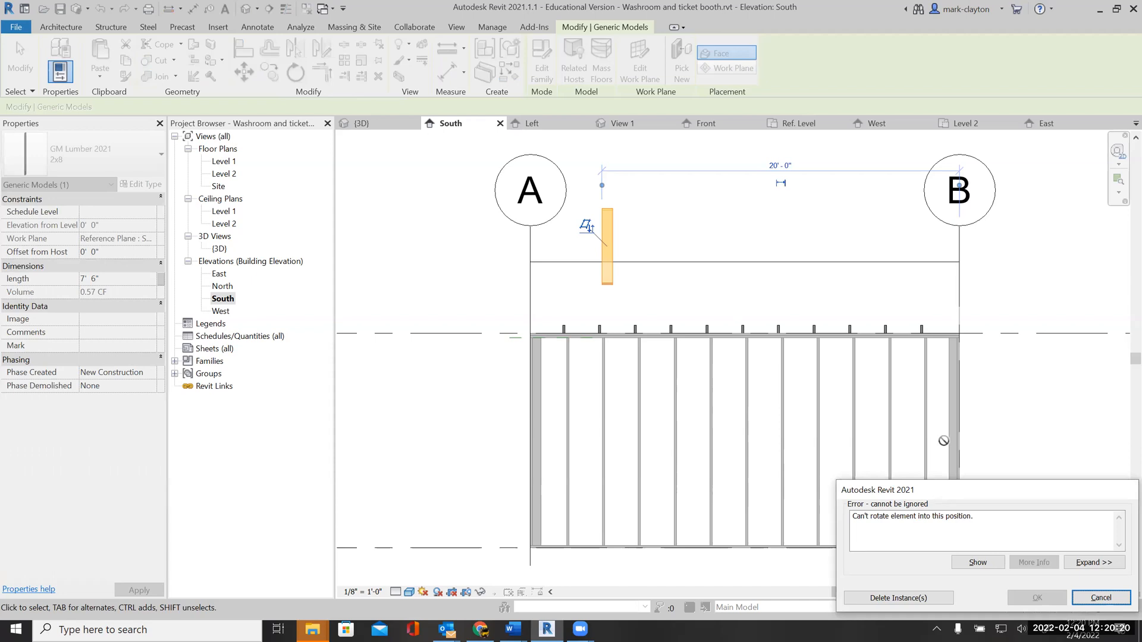
{"action": "left_click", "coordinate": [1100, 597]}
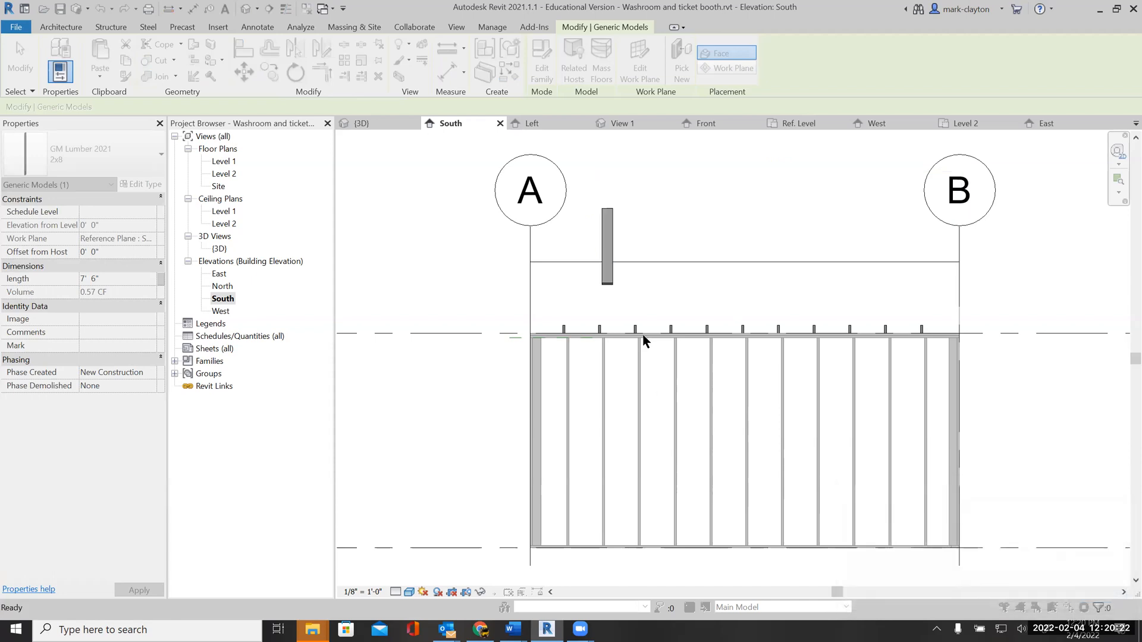
{"action": "key", "text": "Escape"}
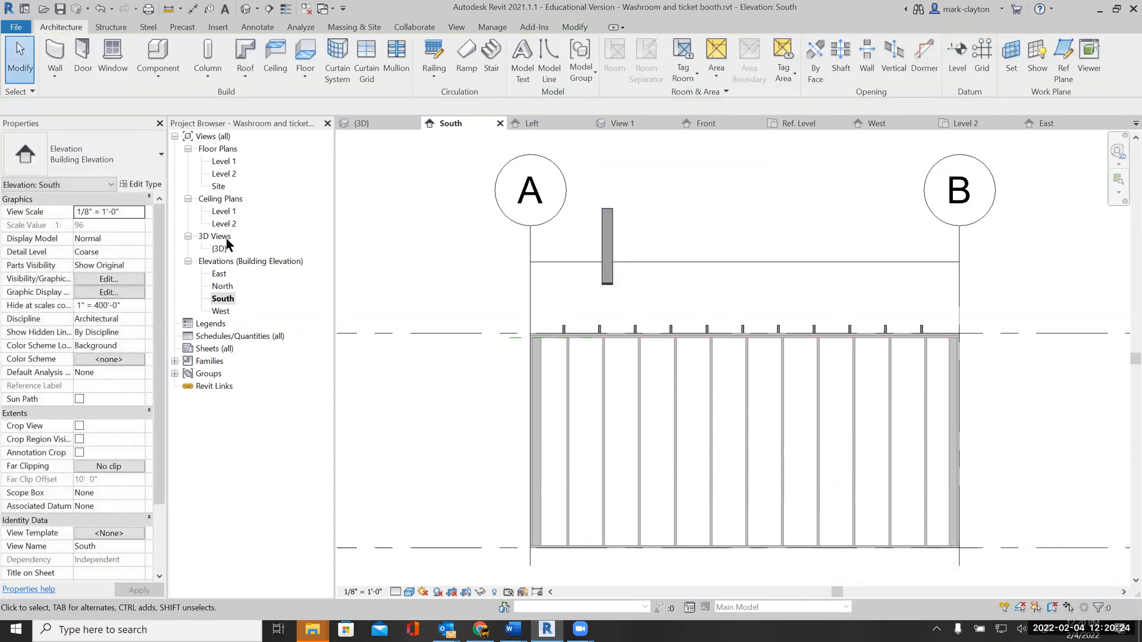
Rotate the 2x8 by 90° about its center on the reference plane, working in the 3D view
{"action": "double_click", "coordinate": [219, 249]}
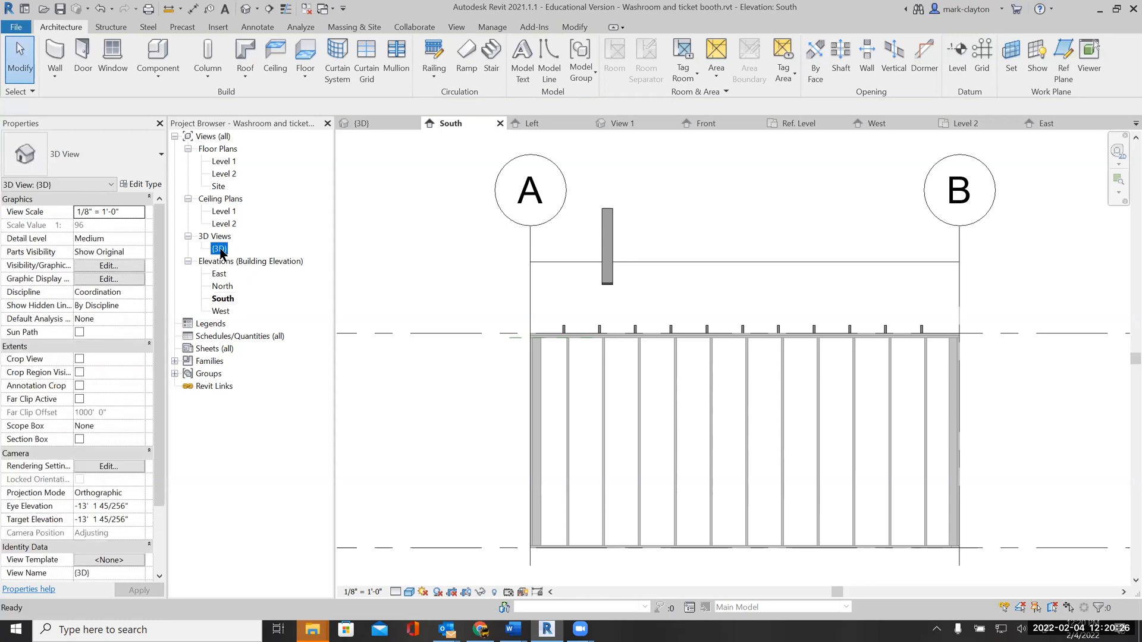
{"action": "scroll", "coordinate": [727, 317], "scroll_direction": "up", "scroll_amount": 3}
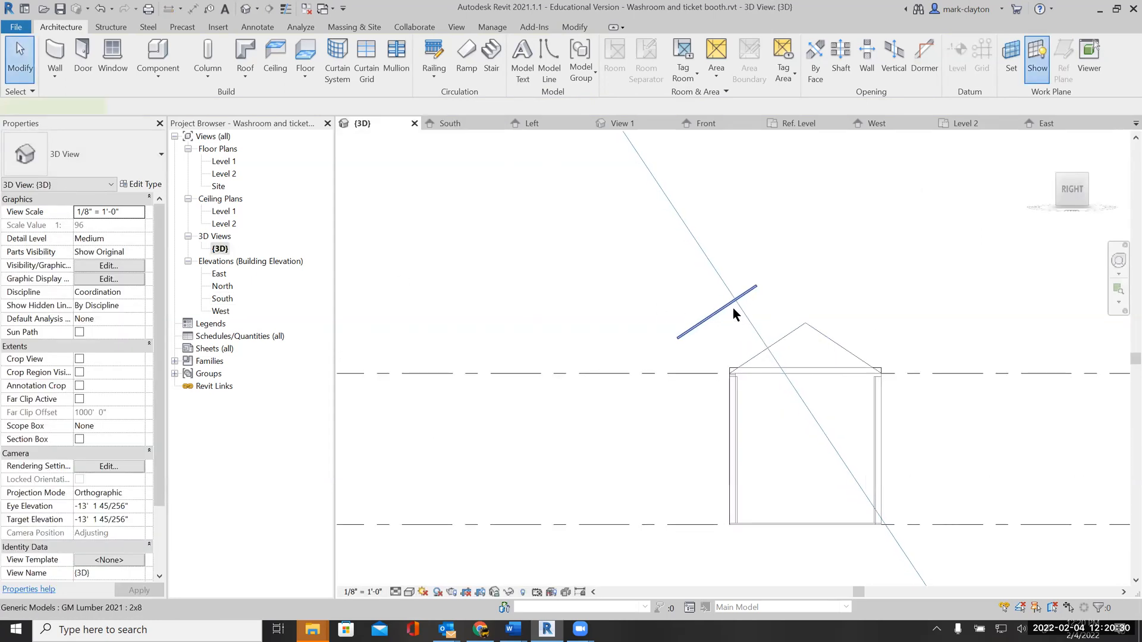
{"action": "left_click", "coordinate": [732, 308]}
{"action": "left_click", "coordinate": [302, 77]}
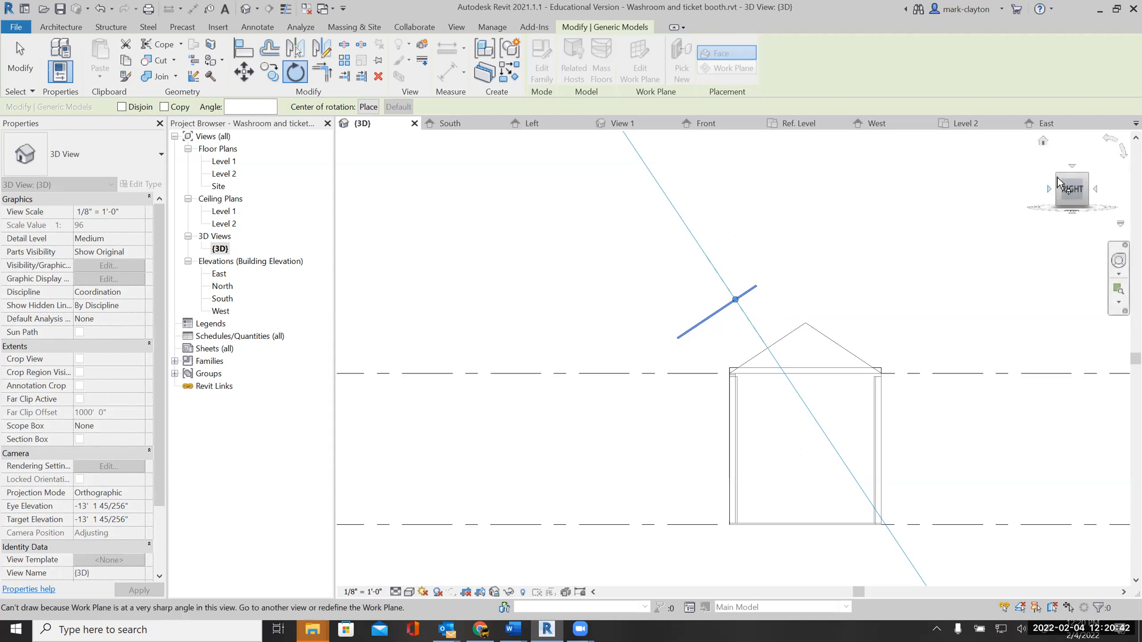
{"action": "left_click_drag", "start_coordinate": [1064, 183], "coordinate": [1091, 176]}
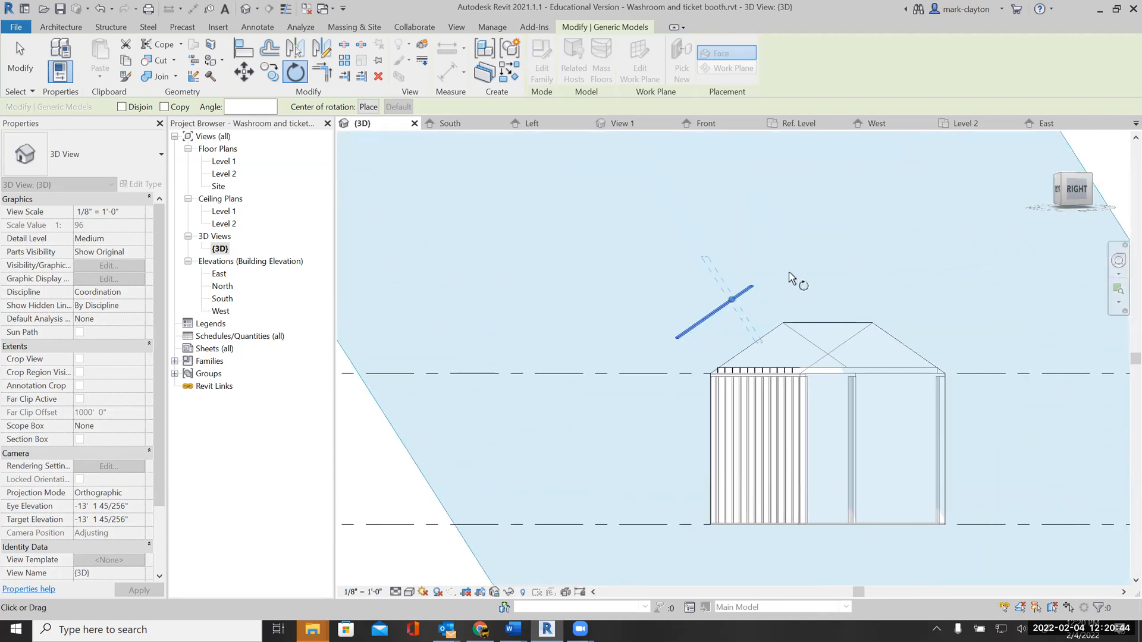
{"action": "left_click_drag", "start_coordinate": [1063, 184], "coordinate": [1117, 182]}
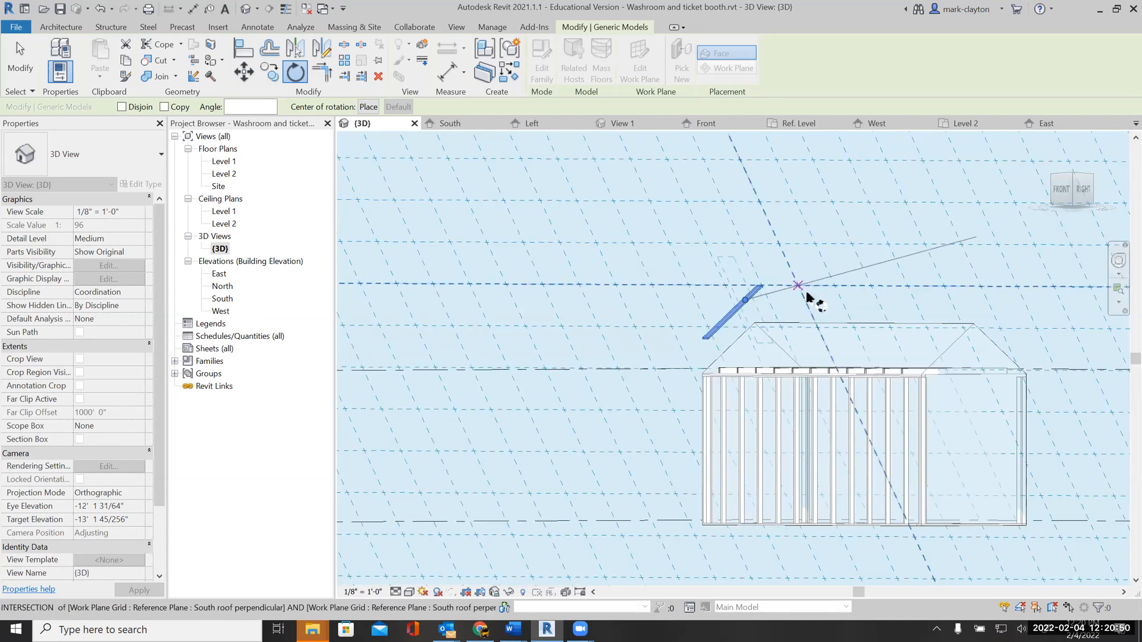
{"action": "left_click", "coordinate": [856, 308]}
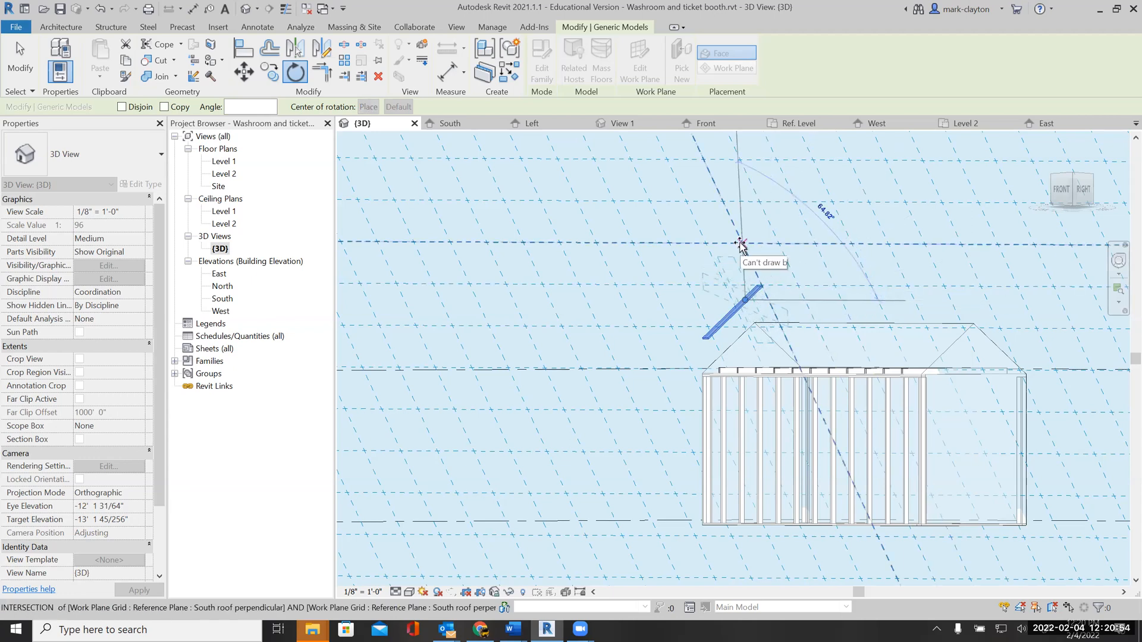
{"action": "type", "text": "90"}
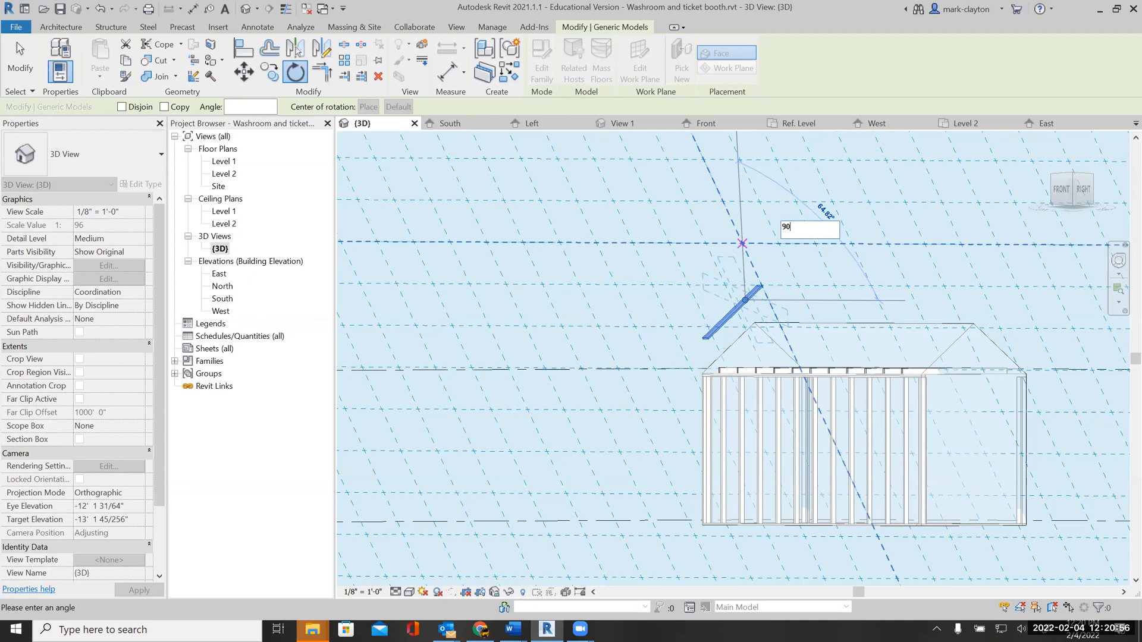
{"action": "key", "text": "Return"}
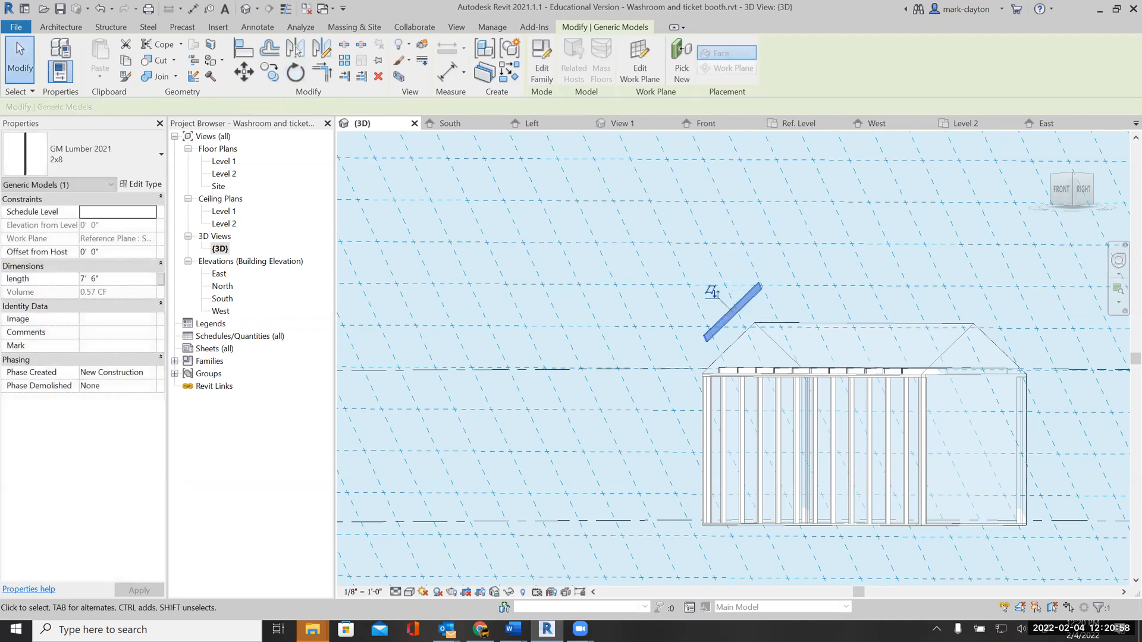
{"action": "left_click", "coordinate": [31, 66]}
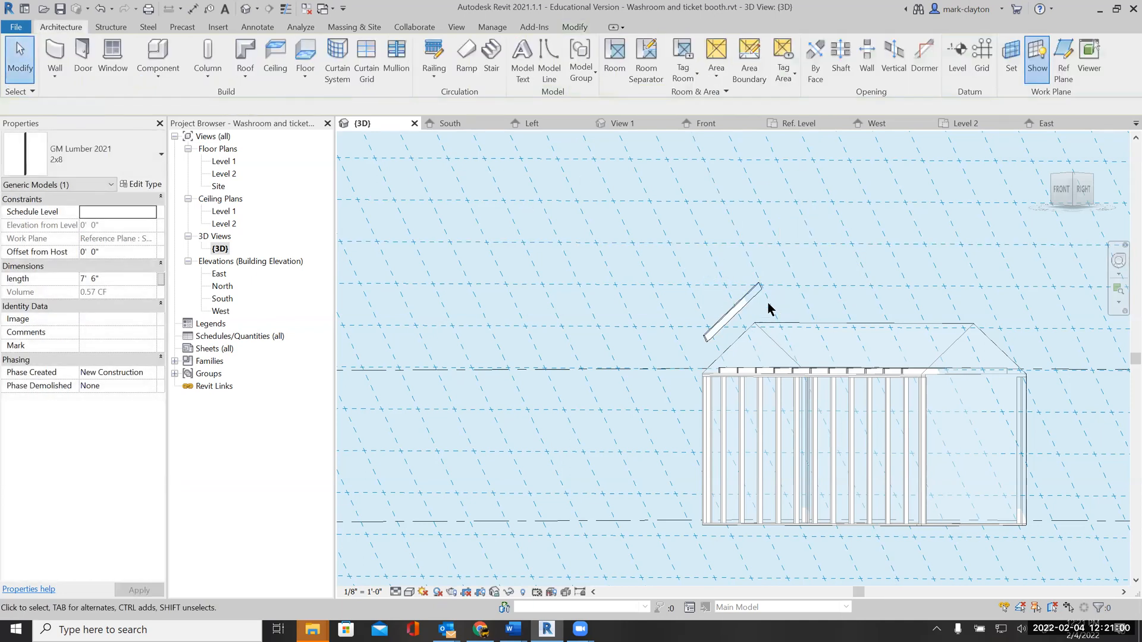
In the right-side 3D view, move the 2x8 with Constrain off so its lower end's bottom corner lands on the roof mass's eave corner
{"action": "left_click", "coordinate": [1085, 192]}
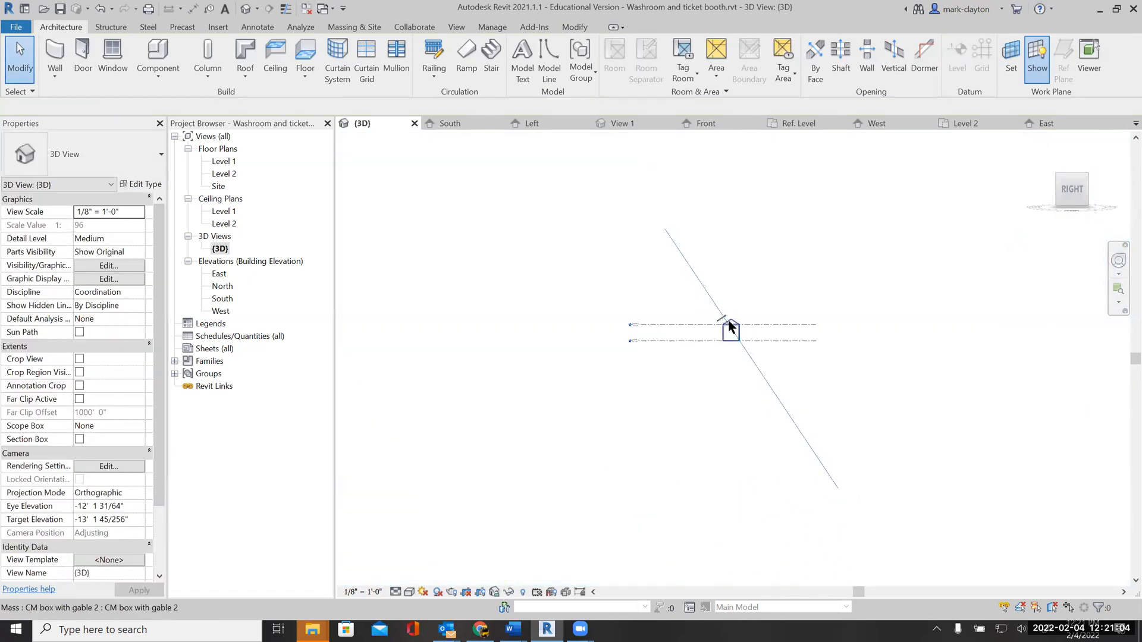
{"action": "scroll", "coordinate": [730, 327], "scroll_direction": "up", "scroll_amount": 6}
{"action": "scroll", "coordinate": [722, 319], "scroll_direction": "up", "scroll_amount": 4}
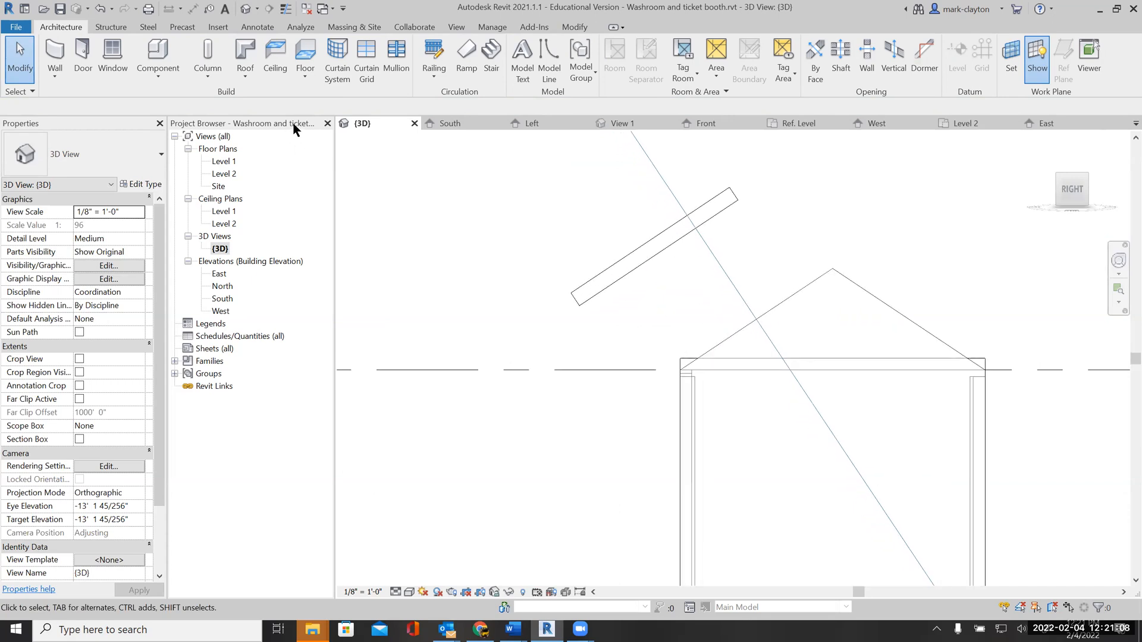
{"action": "left_click", "coordinate": [667, 255]}
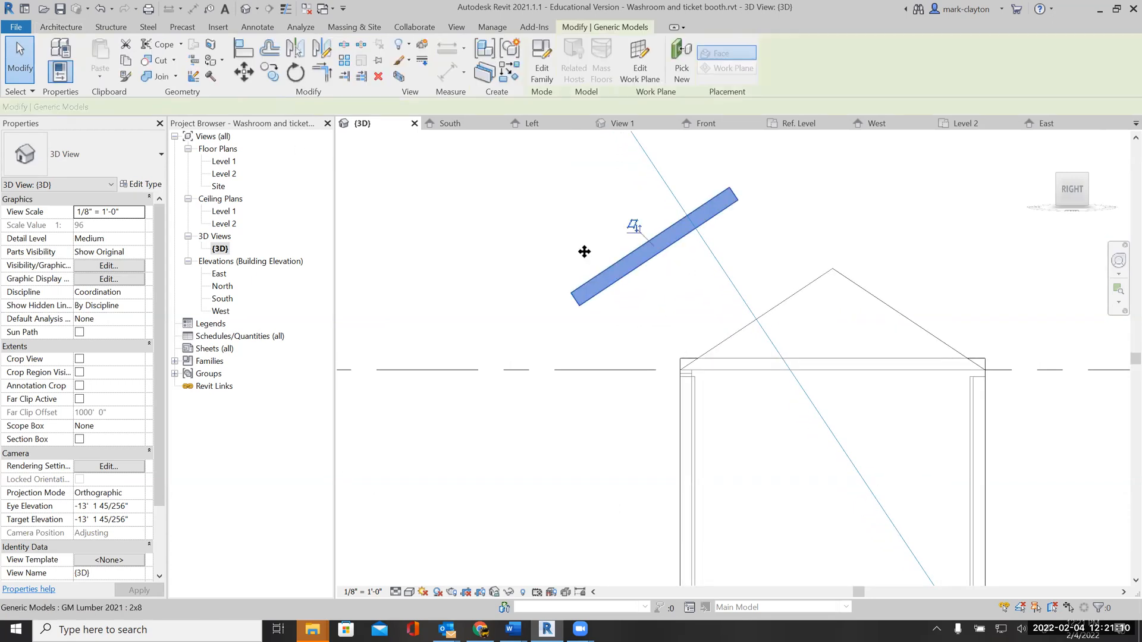
{"action": "left_click", "coordinate": [244, 72]}
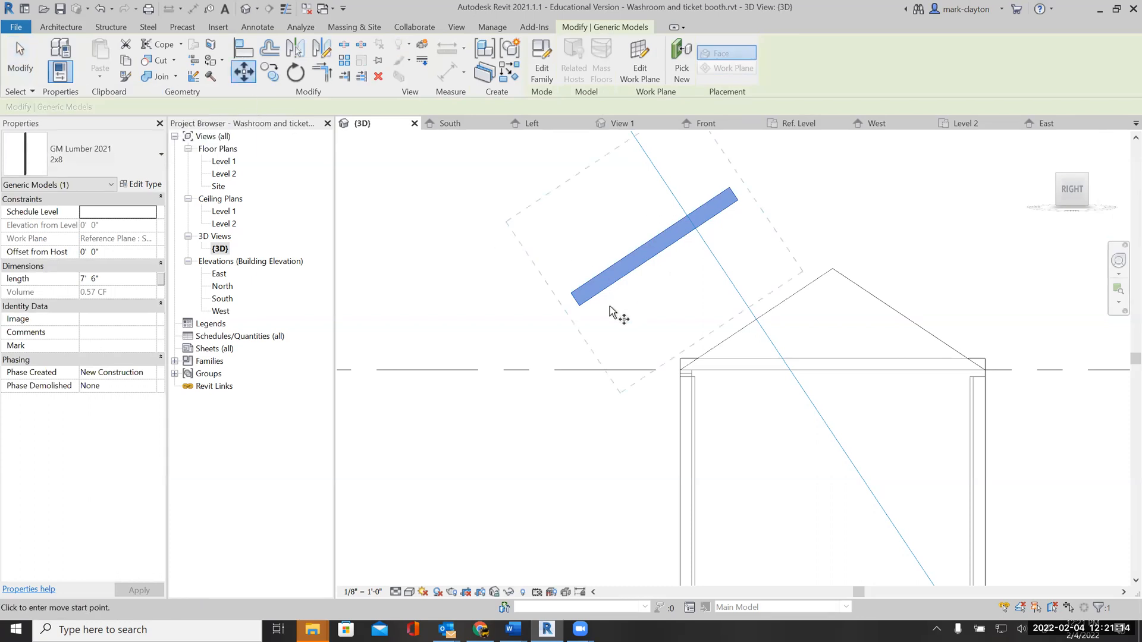
{"action": "left_click", "coordinate": [578, 308]}
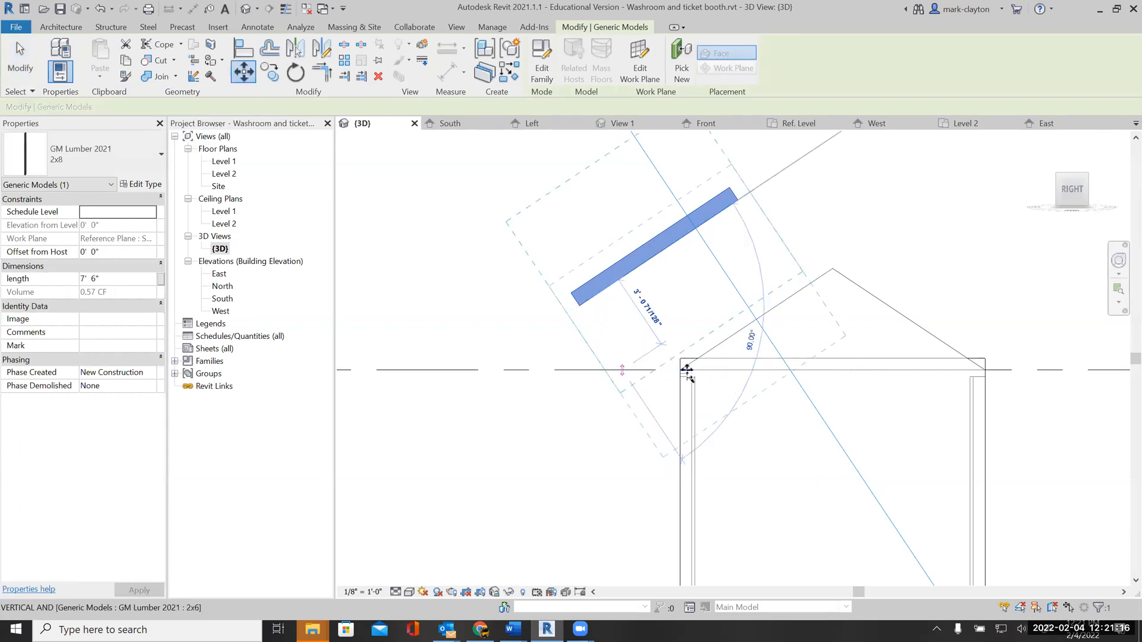
{"action": "scroll", "coordinate": [679, 369], "scroll_direction": "up", "scroll_amount": 2}
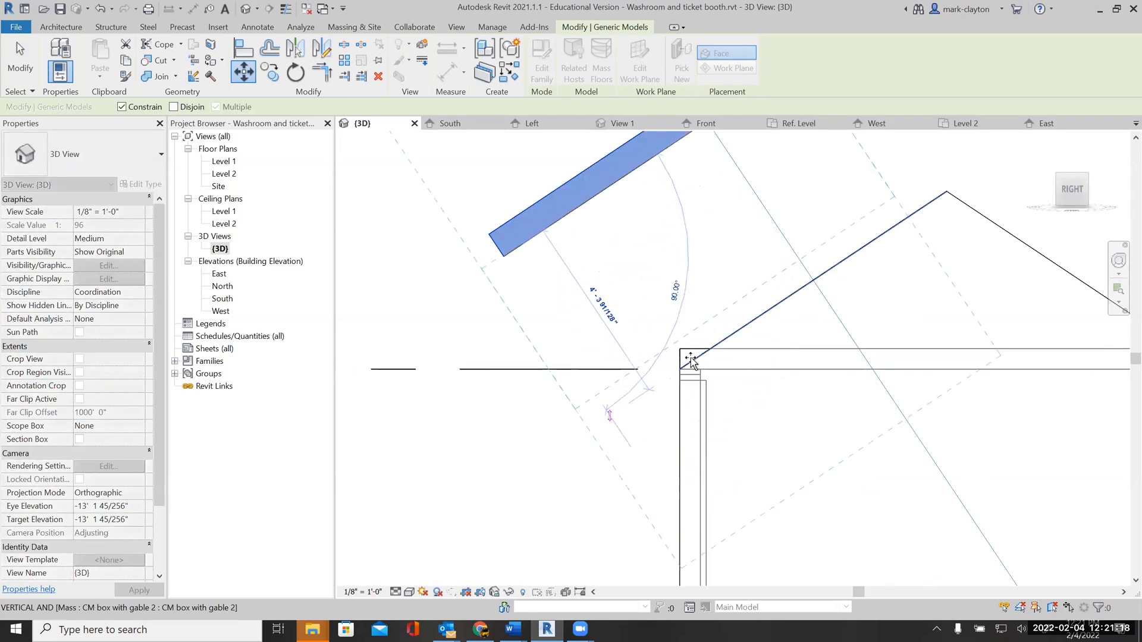
{"action": "scroll", "coordinate": [682, 369], "scroll_direction": "up", "scroll_amount": 2}
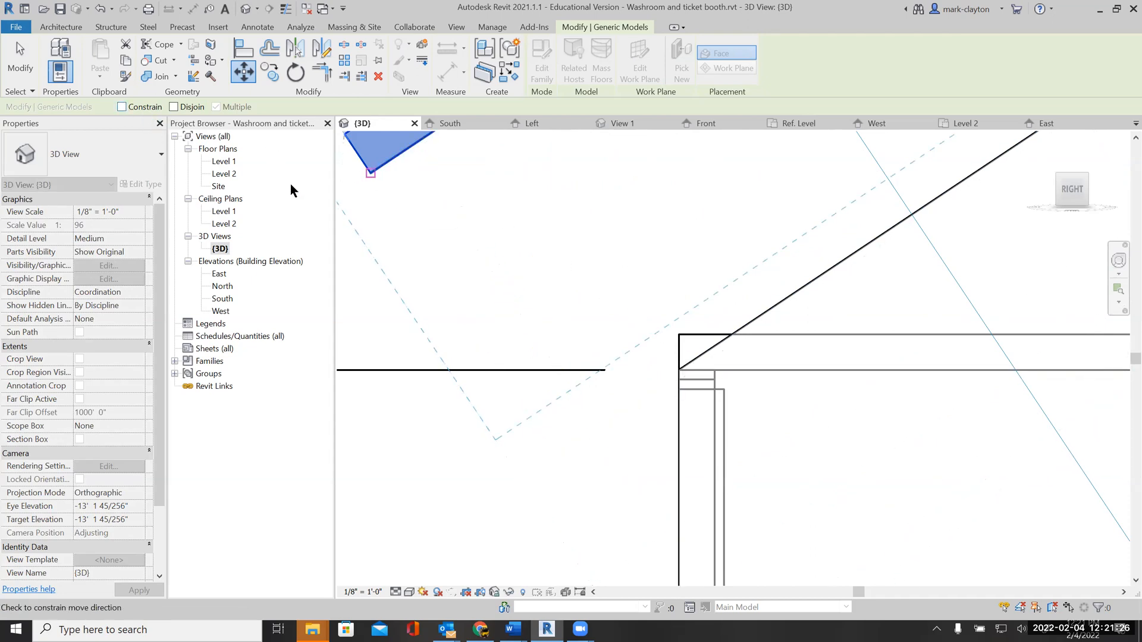
{"action": "left_click", "coordinate": [679, 369]}
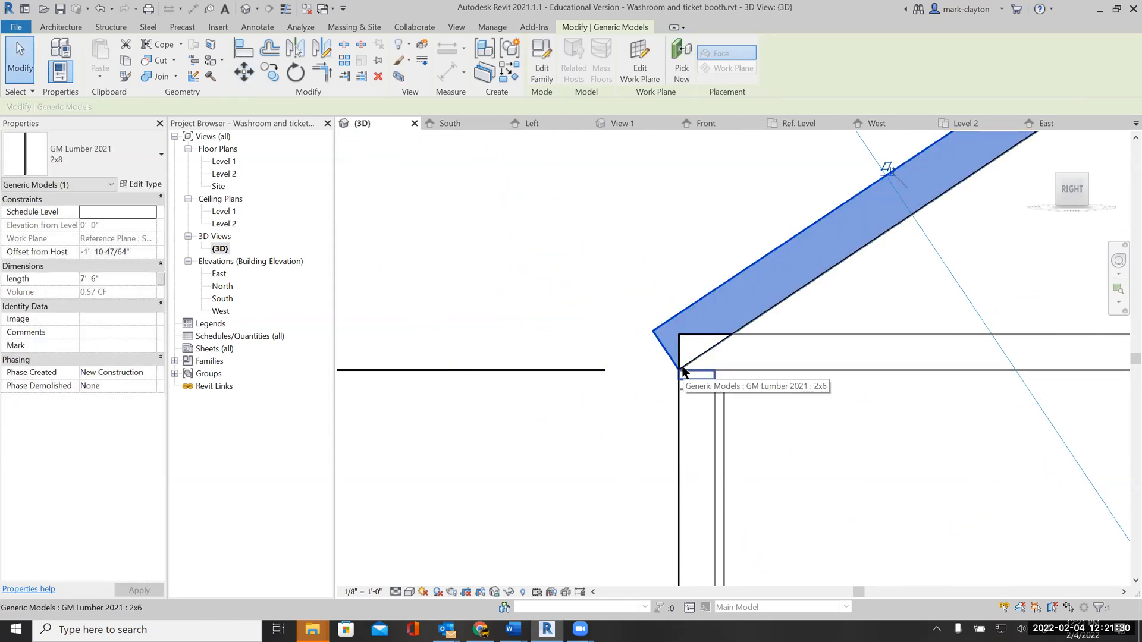
Move the 2x8 from its lower end's top corner to the eave corner, aligning its top edge with the roof slope
{"action": "left_click", "coordinate": [244, 74]}
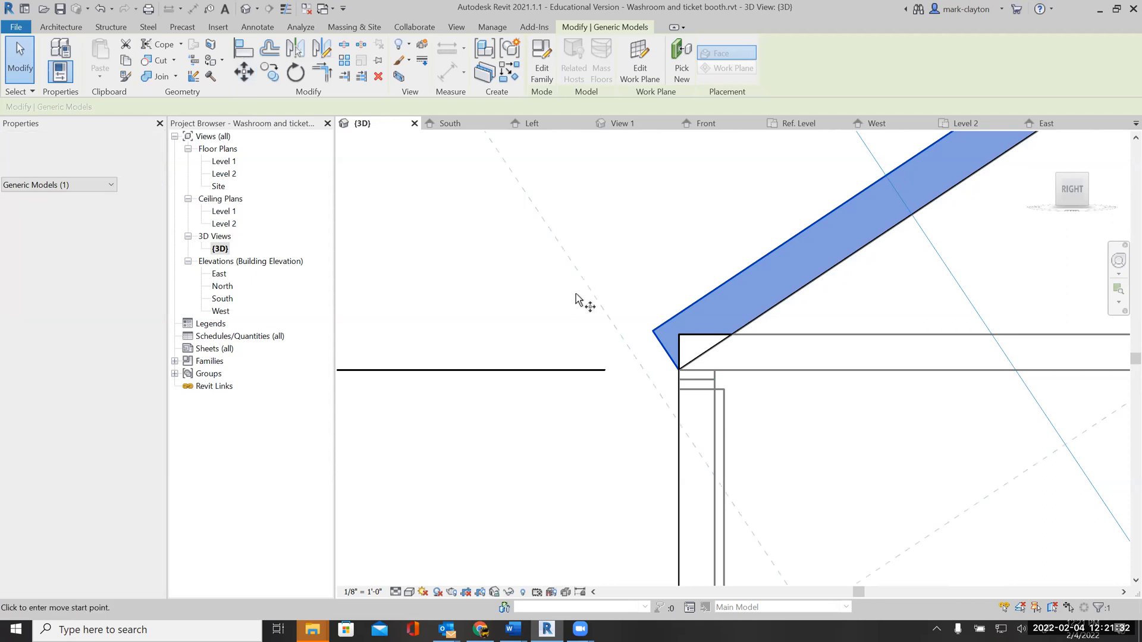
{"action": "left_click", "coordinate": [656, 338]}
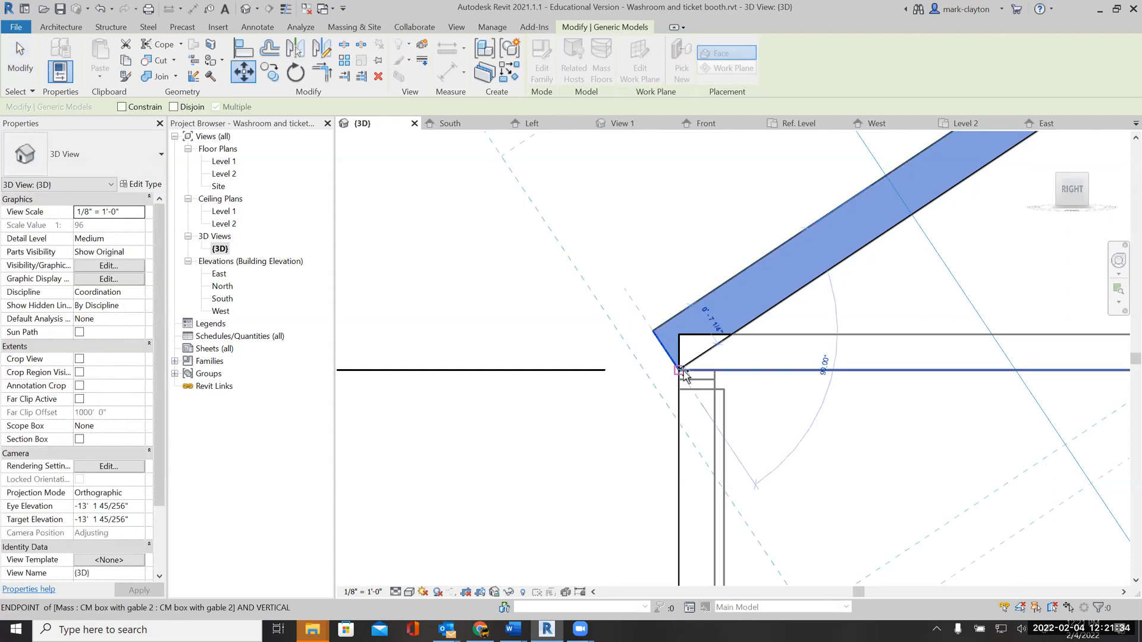
{"action": "left_click", "coordinate": [679, 370]}
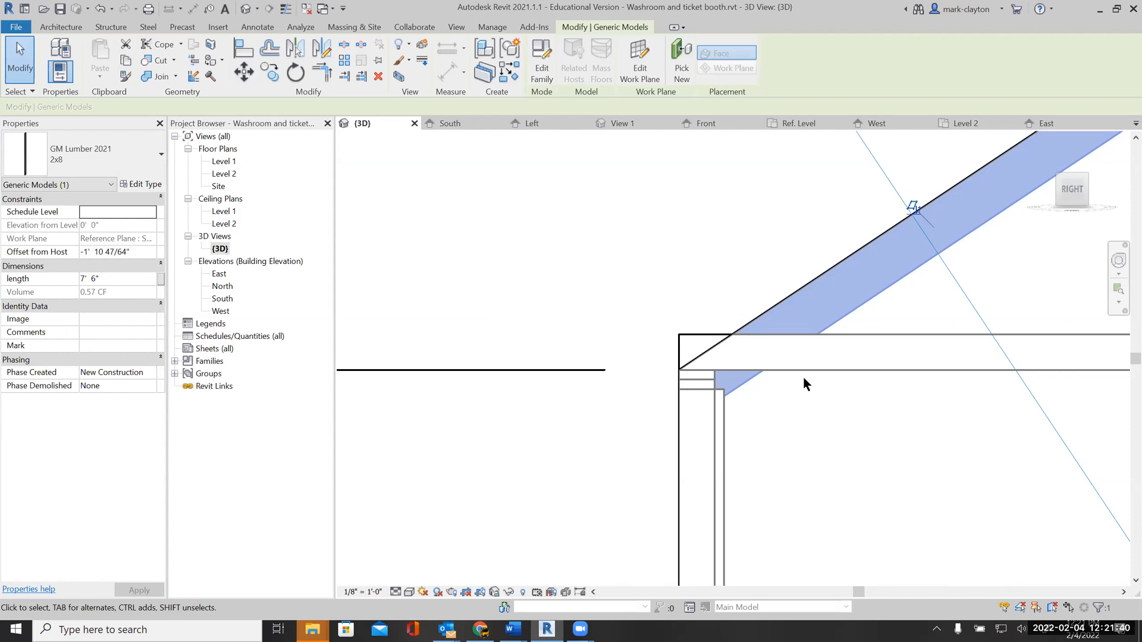
Move the 2x8 up from the eave corner to the top outer corner of the 2x6 ceiling joist
{"action": "left_click", "coordinate": [679, 370]}
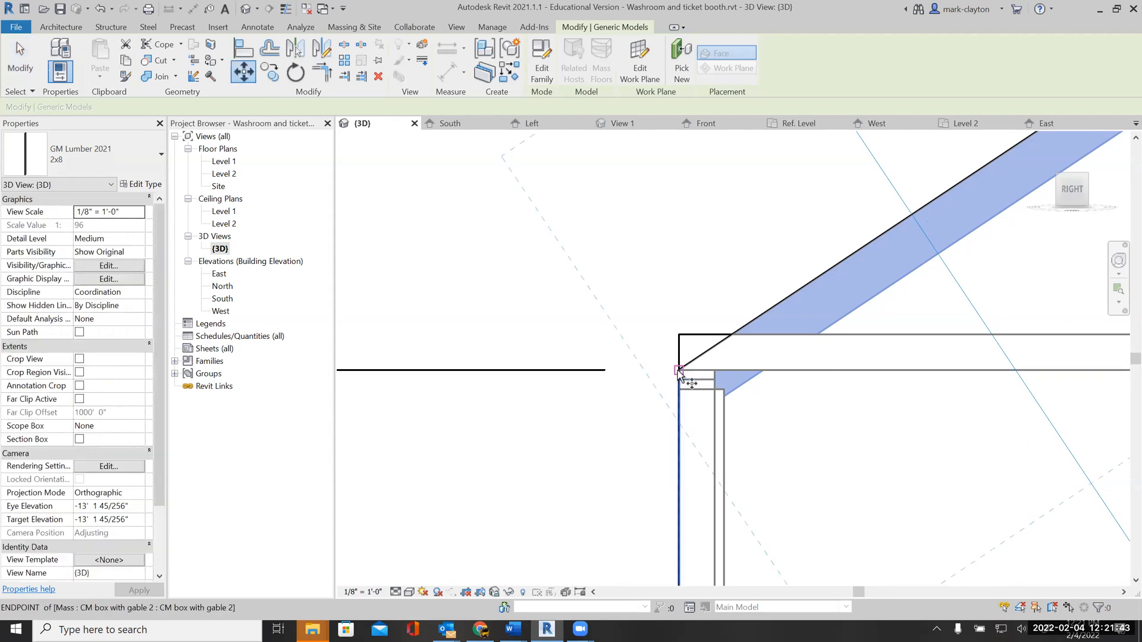
{"action": "left_click", "coordinate": [675, 336]}
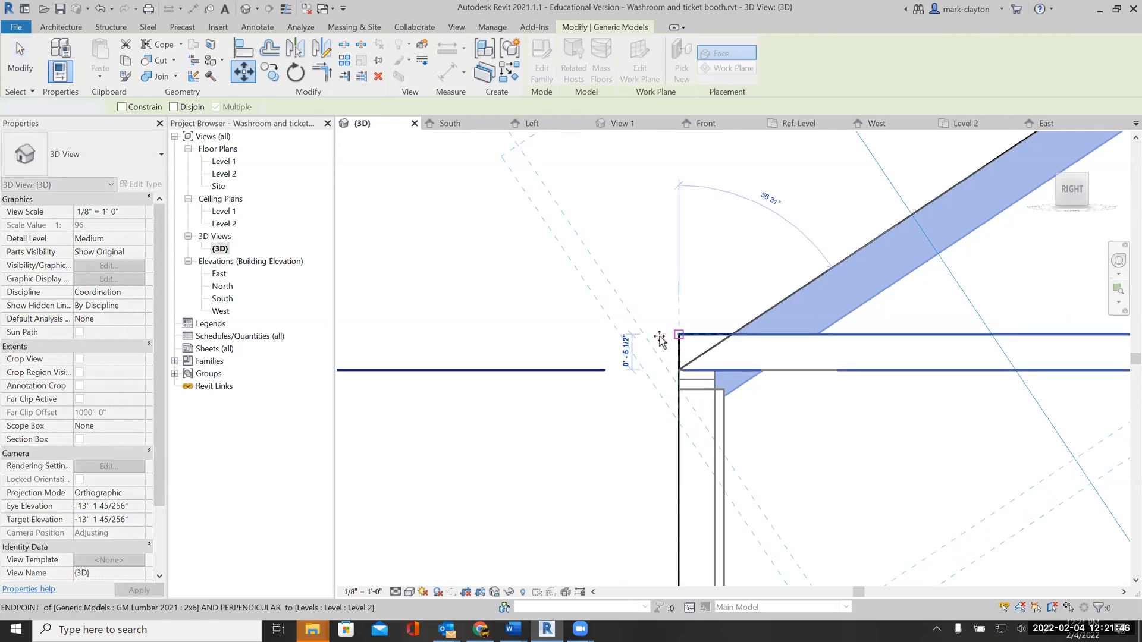
{"action": "left_click", "coordinate": [26, 67]}
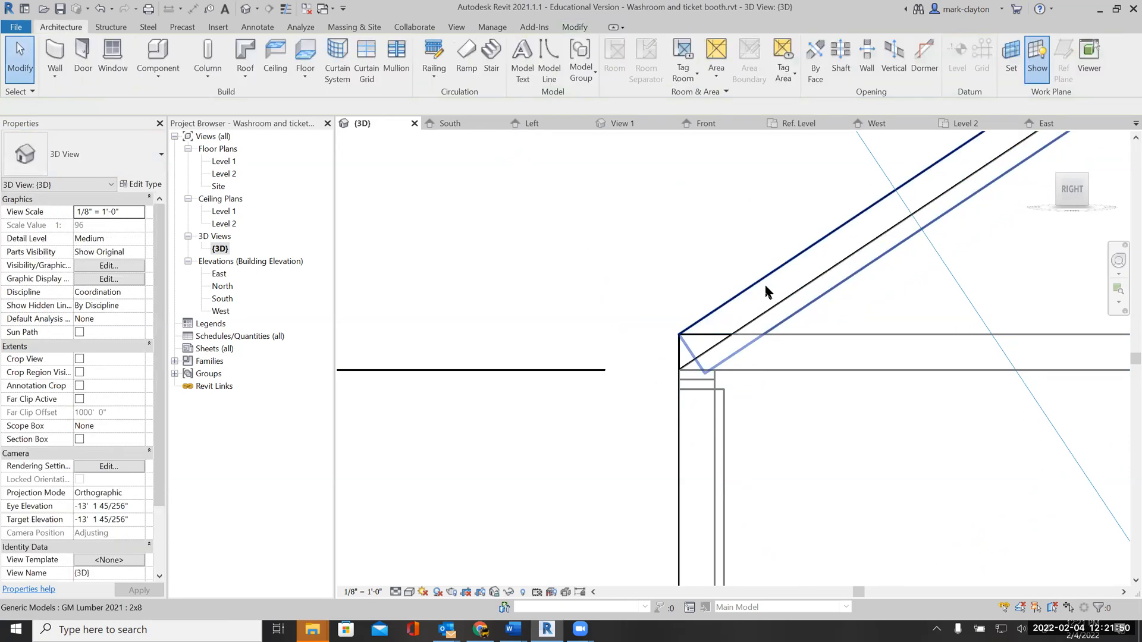
Set the 3D view's visual style to Wireframe to show the rafter's end behind the joist
{"action": "left_click", "coordinate": [688, 350]}
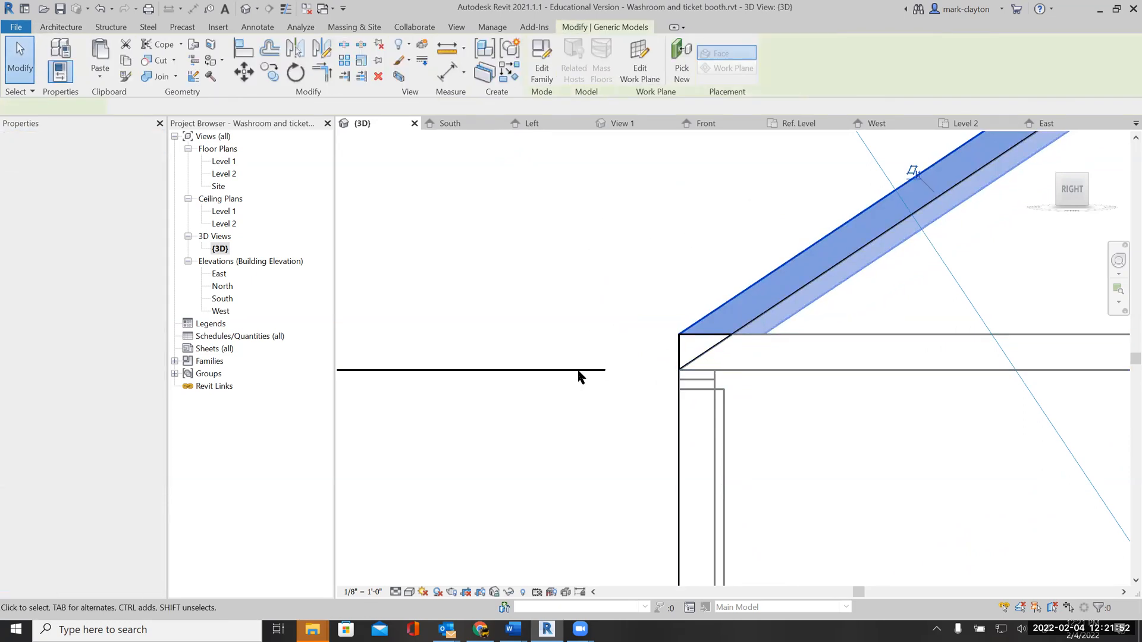
{"action": "left_click", "coordinate": [409, 591]}
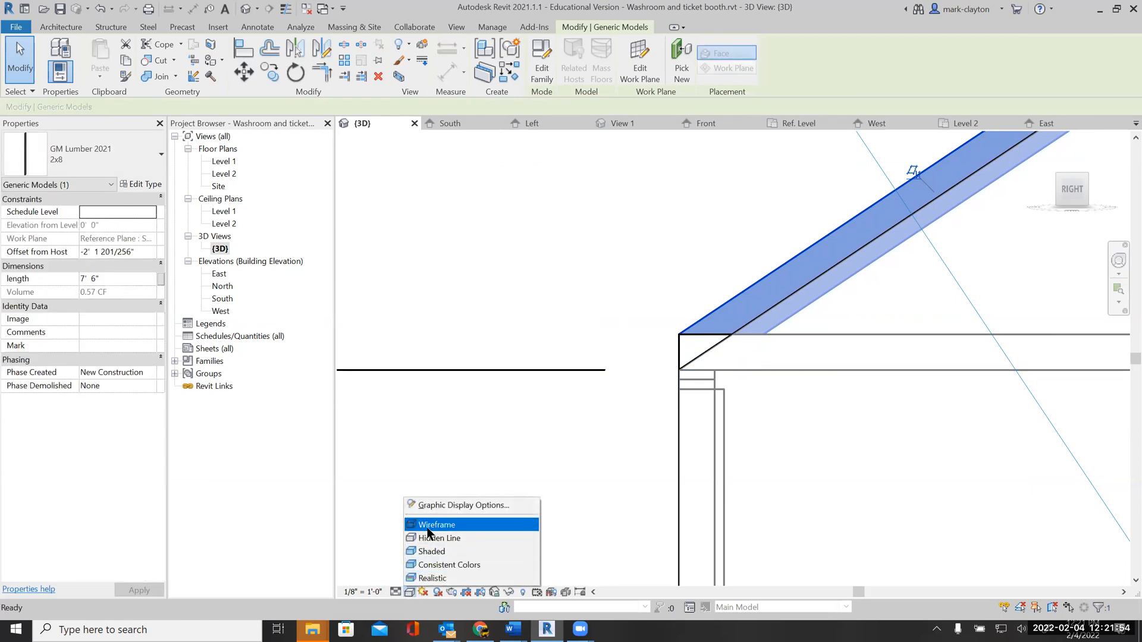
{"action": "left_click", "coordinate": [434, 538]}
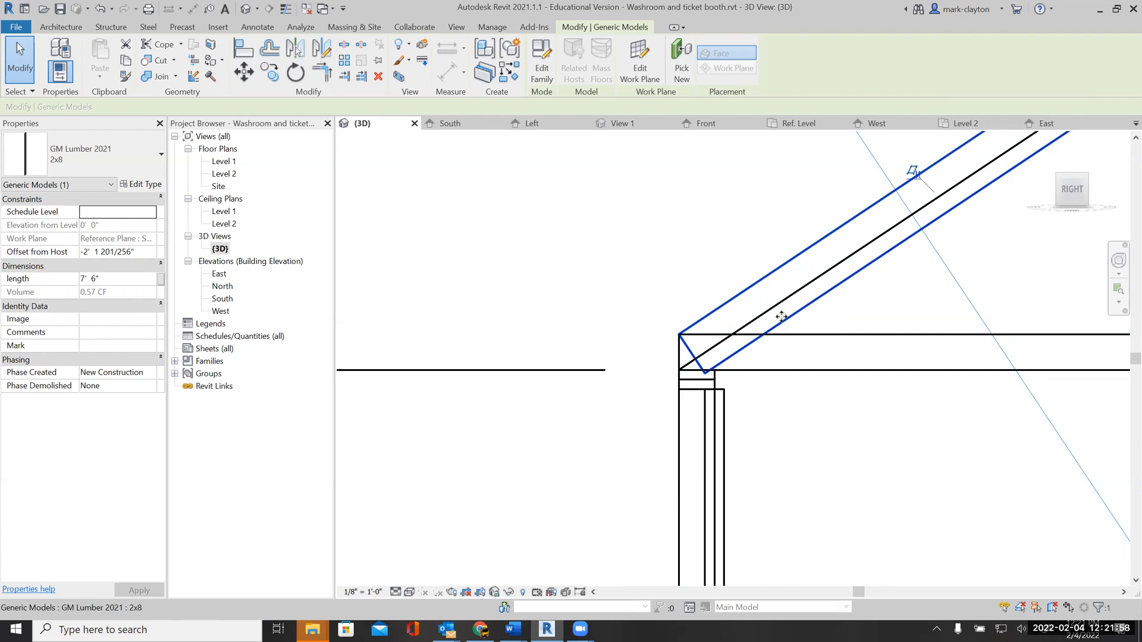
{"action": "left_click", "coordinate": [509, 312]}
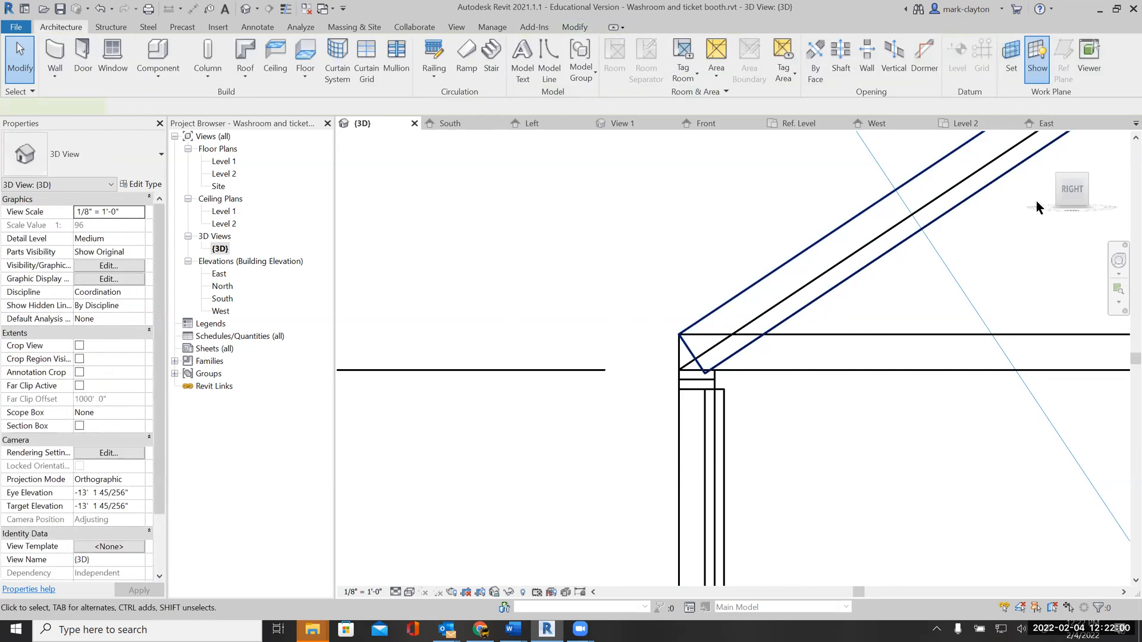
{"action": "left_click", "coordinate": [954, 208]}
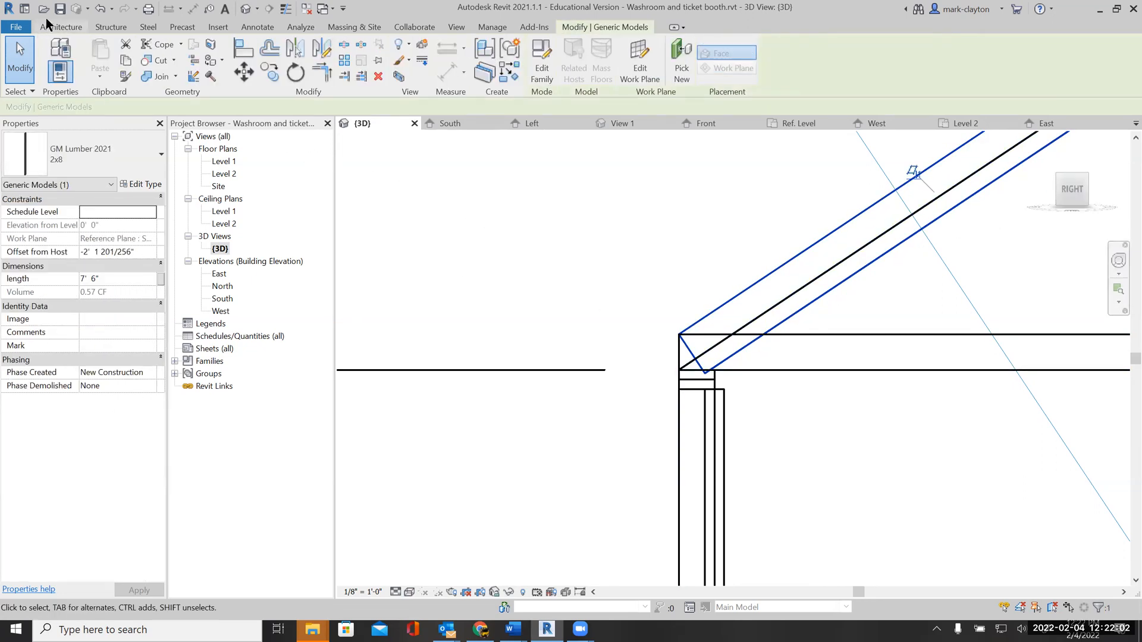
{"action": "left_click", "coordinate": [61, 28]}
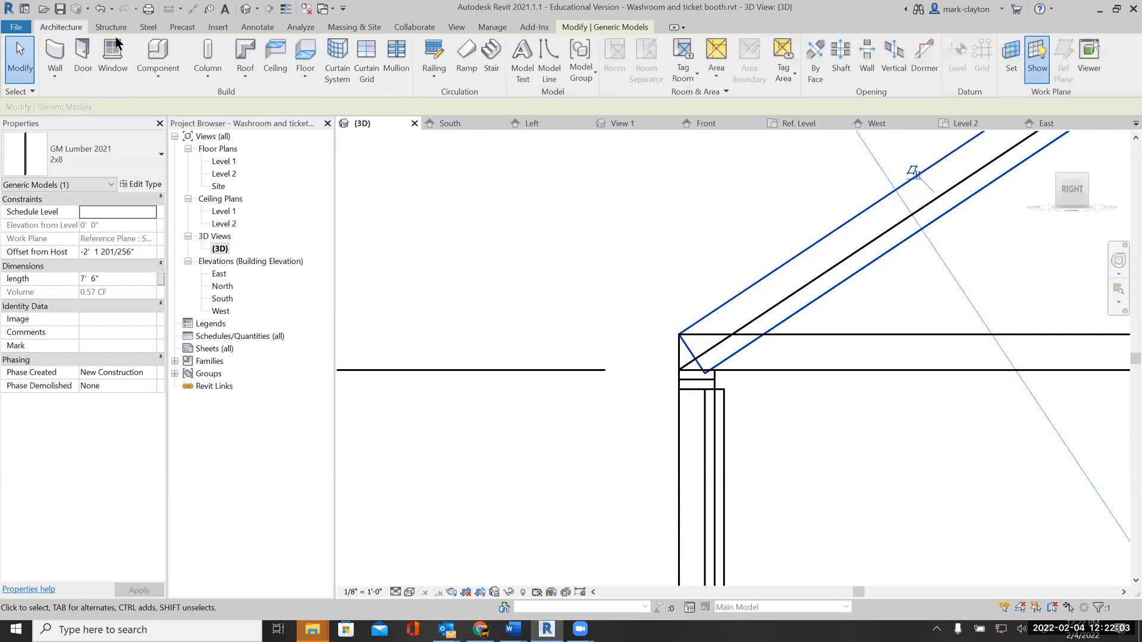
{"action": "left_click", "coordinate": [1011, 59]}
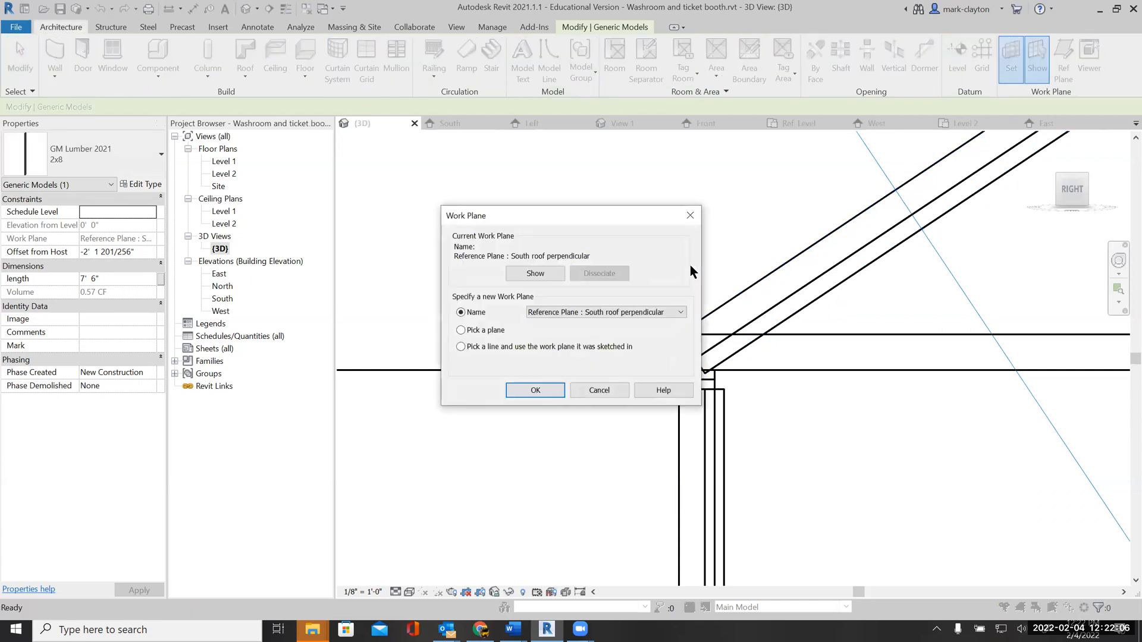
{"action": "left_click", "coordinate": [605, 390]}
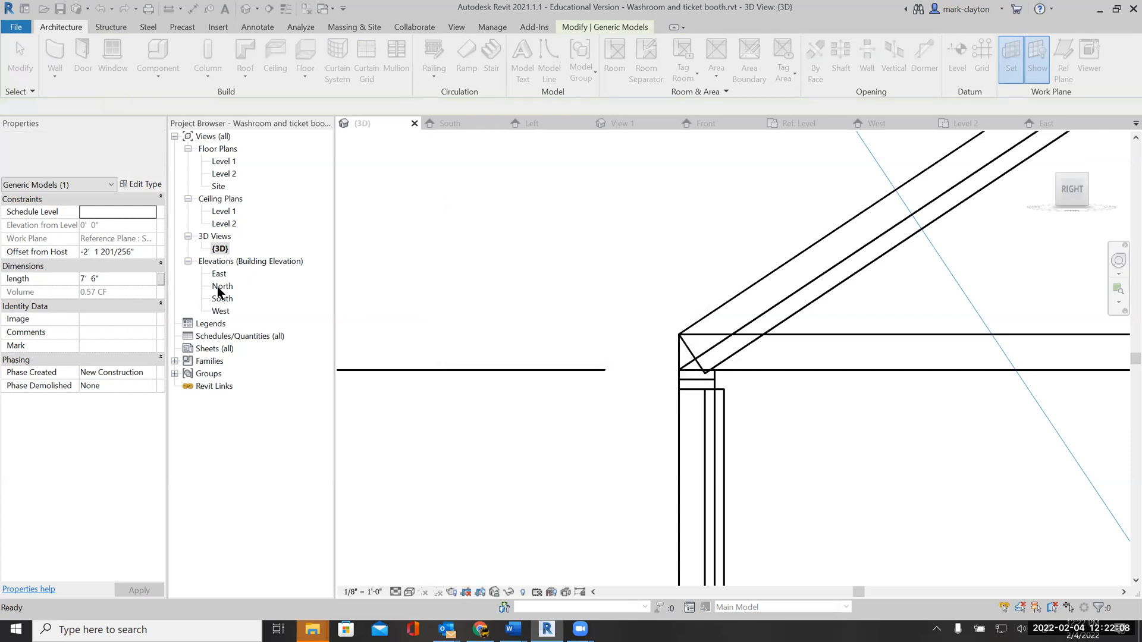
In the East elevation, stretch the 2x8 rafter's lower end outward until its bottom corner reaches the wall's outer face
{"action": "double_click", "coordinate": [220, 274]}
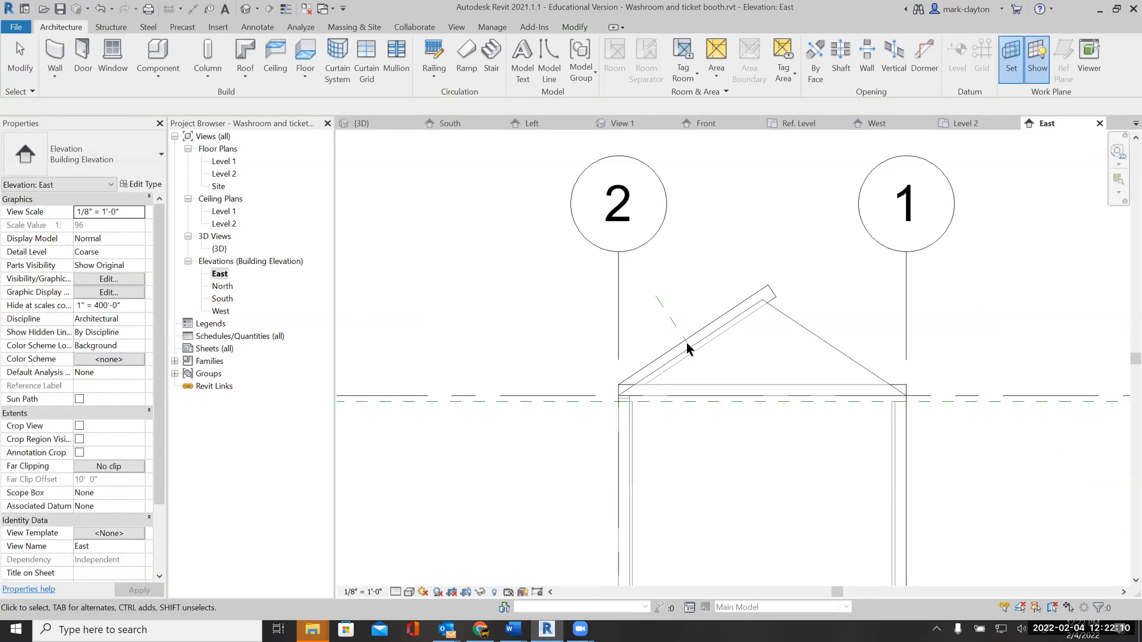
{"action": "left_click", "coordinate": [671, 394]}
{"action": "left_click", "coordinate": [623, 392]}
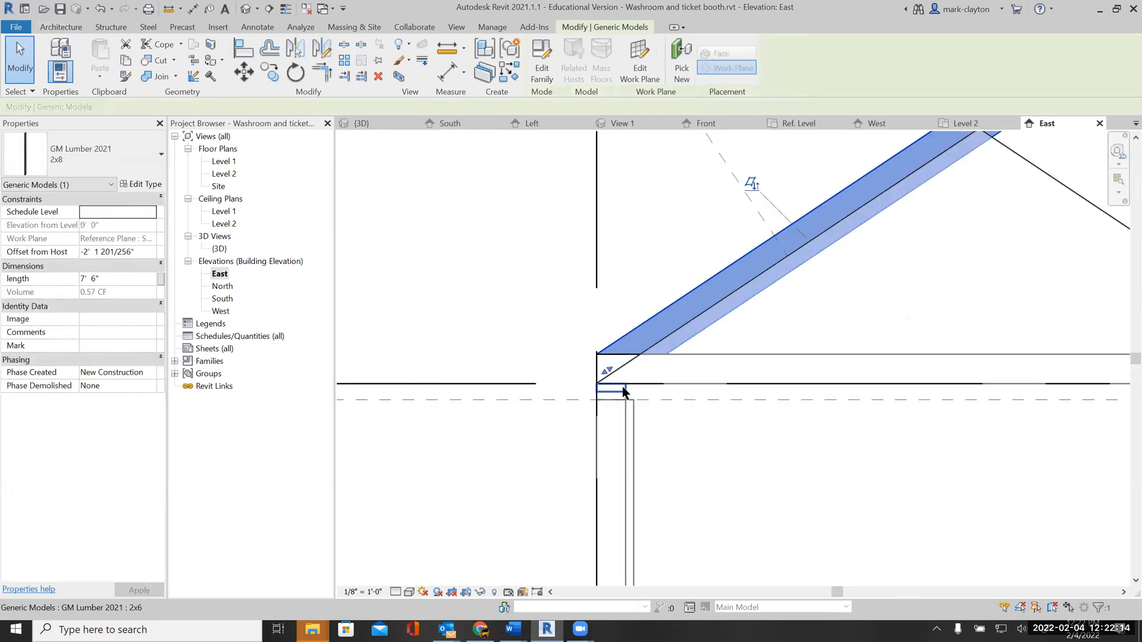
{"action": "scroll", "coordinate": [588, 372], "scroll_direction": "up", "scroll_amount": 3}
{"action": "mouse_move", "coordinate": [566, 373]}
{"action": "left_mouse_down"}
{"action": "mouse_move", "coordinate": [539, 393]}
{"action": "mouse_move", "coordinate": [558, 388]}
{"action": "left_mouse_up"}
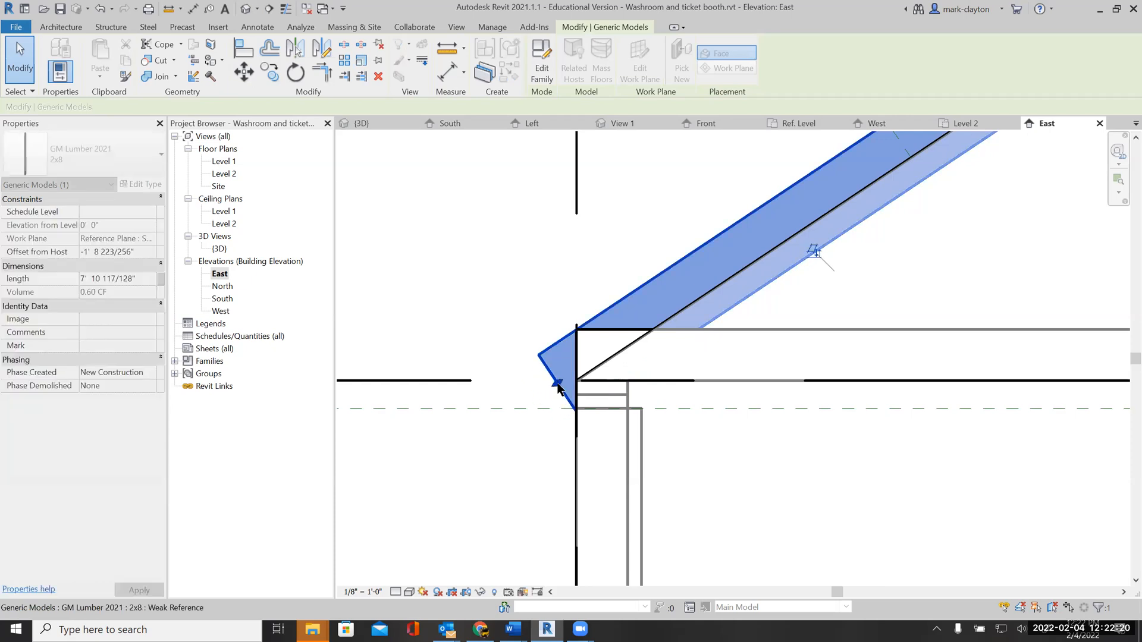
Adjust the 2x8 rafter's upper end to just past the roof ridge, giving a length of about 7' 7"
{"action": "scroll", "coordinate": [824, 439], "scroll_direction": "down", "scroll_amount": 2}
{"action": "middle_click_drag", "start_coordinate": [826, 449], "coordinate": [504, 530]}
{"action": "scroll", "coordinate": [742, 306], "scroll_direction": "down", "scroll_amount": 2}
{"action": "left_click_drag", "start_coordinate": [797, 204], "coordinate": [786, 220]}
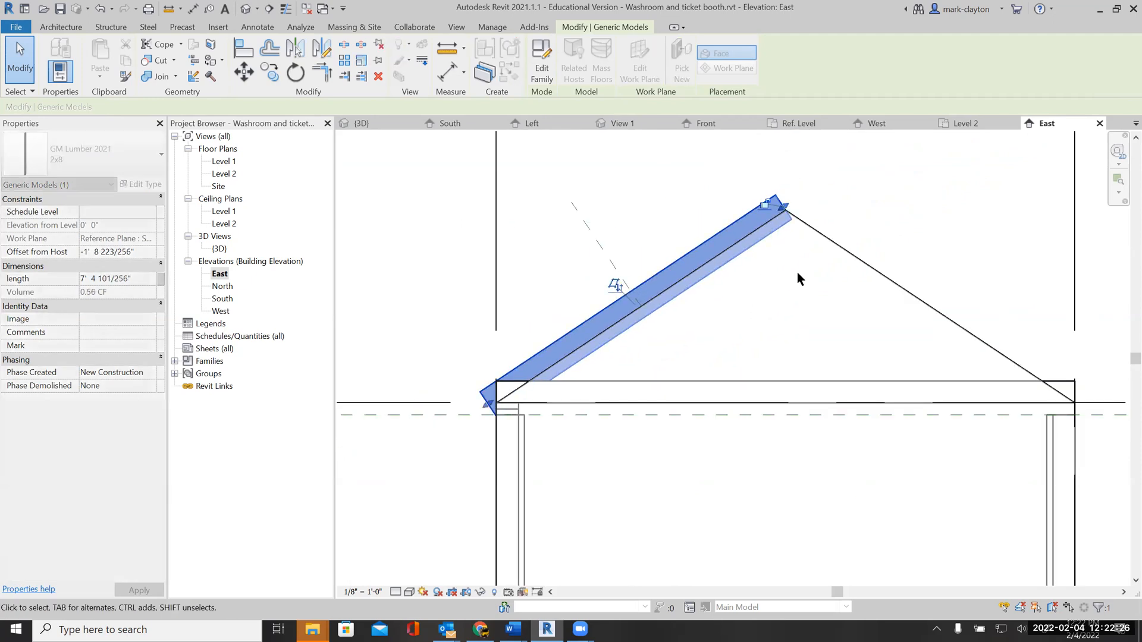
{"action": "left_click", "coordinate": [797, 273]}
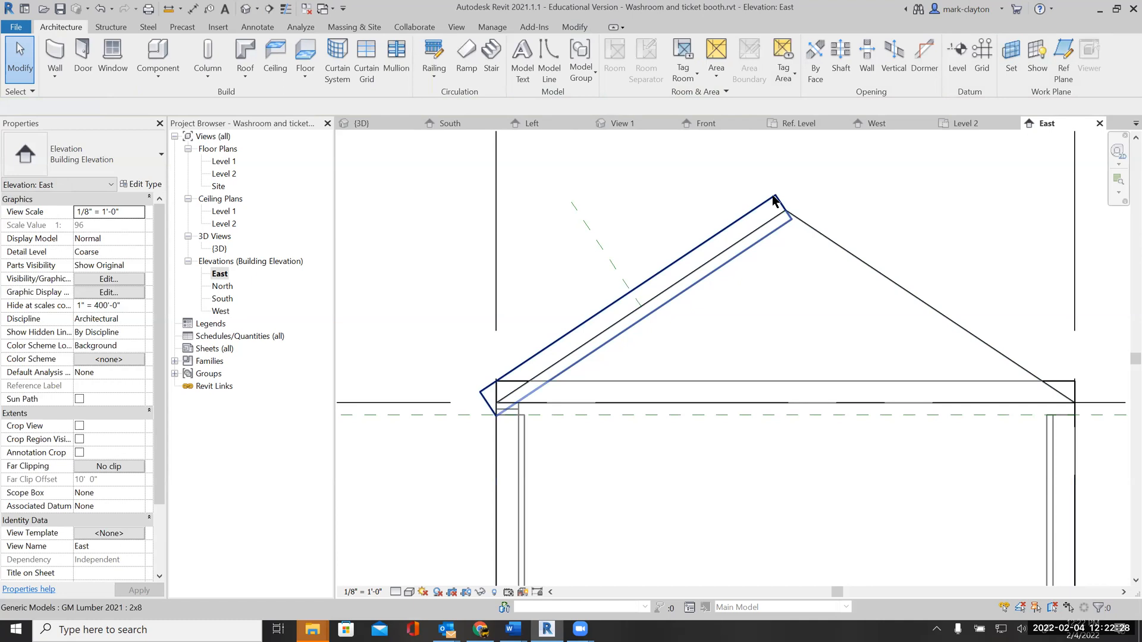
{"action": "left_click", "coordinate": [785, 208]}
{"action": "left_click_drag", "start_coordinate": [787, 207], "coordinate": [794, 204]}
{"action": "left_click", "coordinate": [797, 263]}
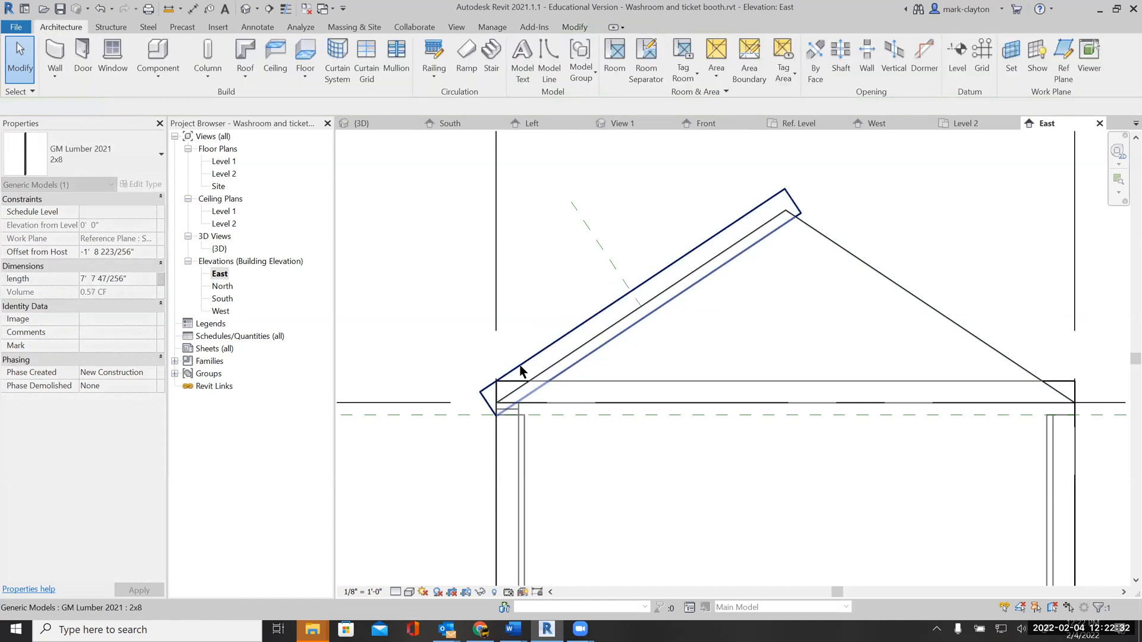
In the Level 2 floor plan, move the 2x8 rafter horizontally until its outer face sits on grid A at the building's west end
{"action": "double_click", "coordinate": [228, 173]}
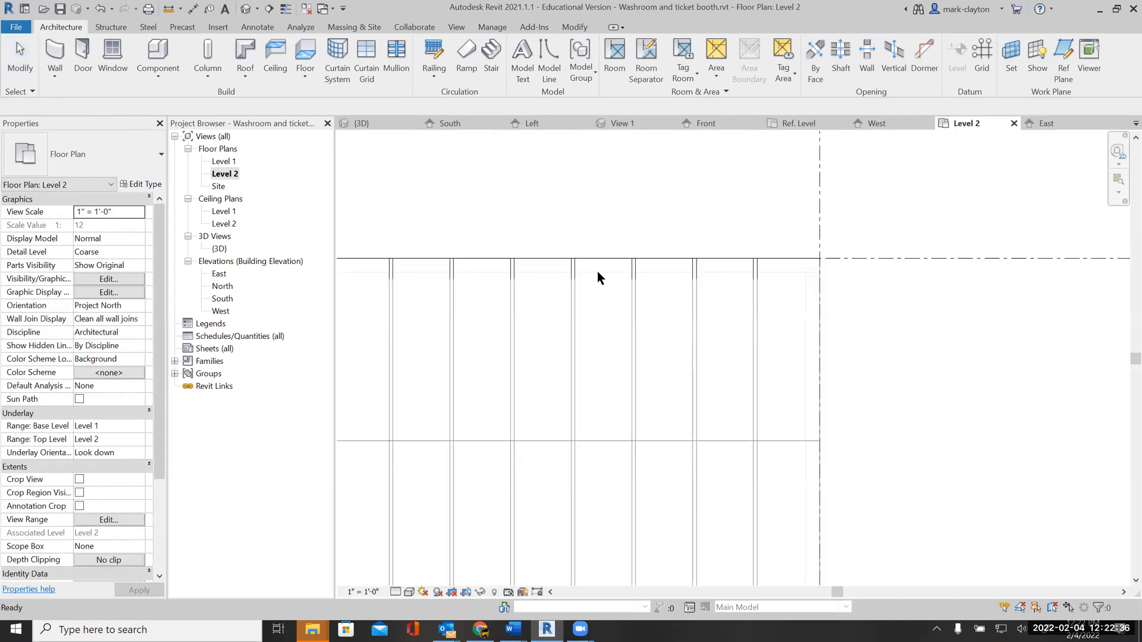
{"action": "scroll", "coordinate": [886, 348], "scroll_direction": "down", "scroll_amount": 3}
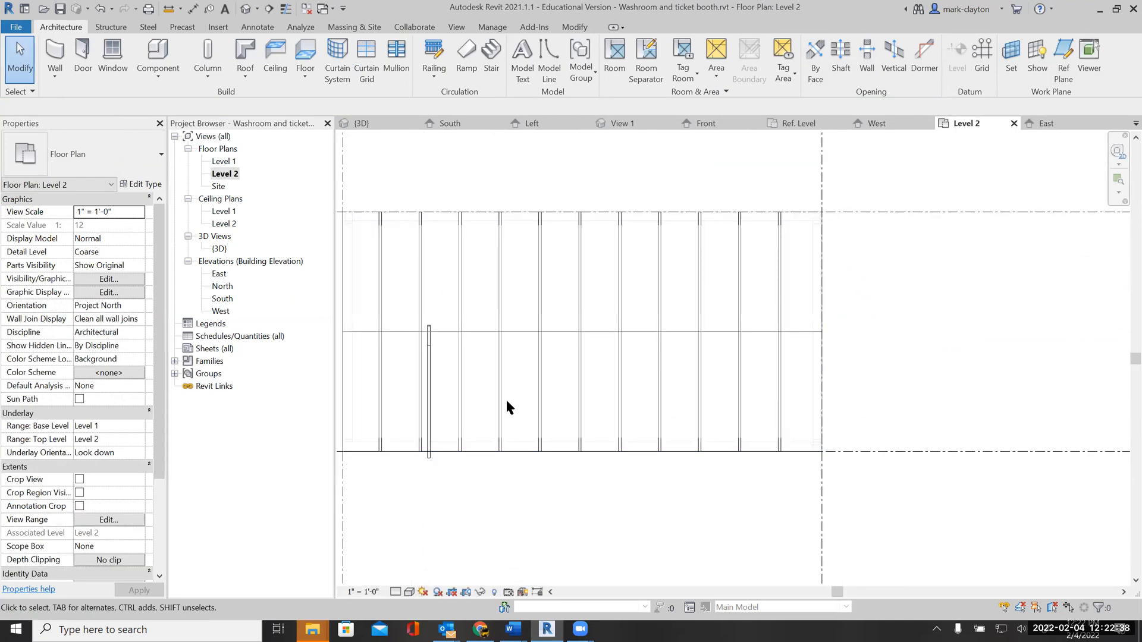
{"action": "scroll", "coordinate": [435, 407], "scroll_direction": "up", "scroll_amount": 1}
{"action": "middle_click_drag", "start_coordinate": [435, 407], "coordinate": [613, 377]}
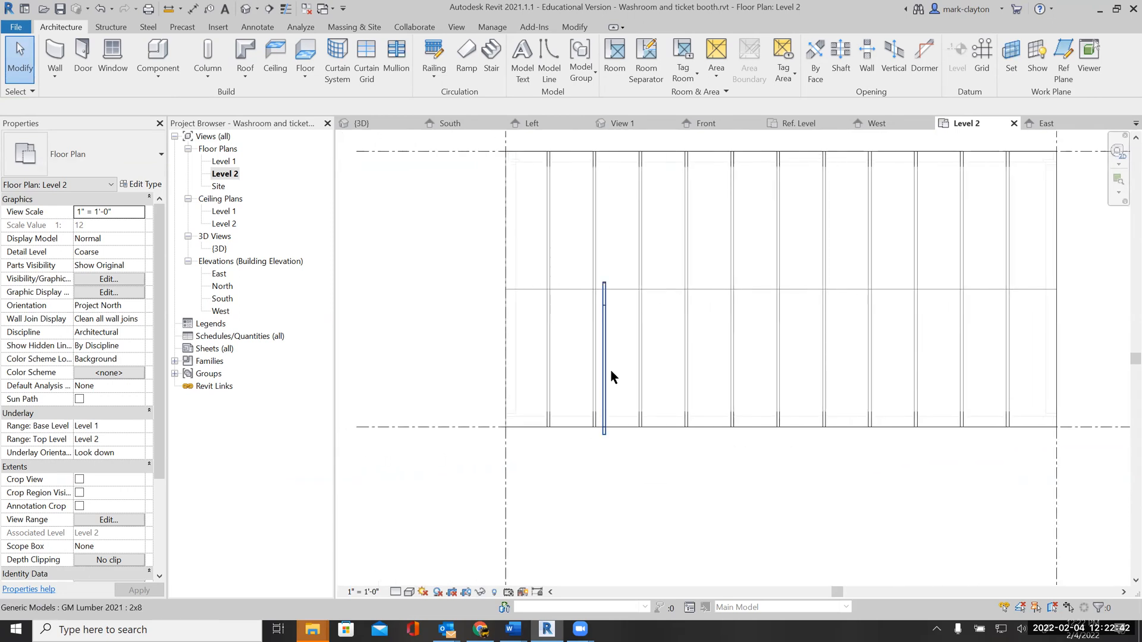
{"action": "left_click", "coordinate": [611, 371]}
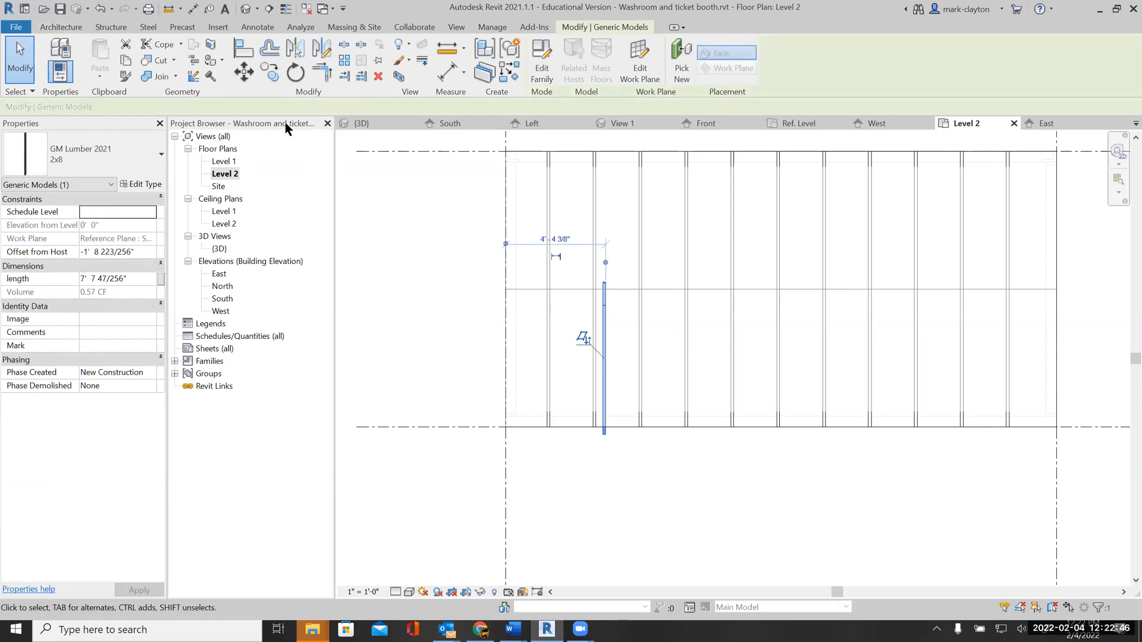
{"action": "left_click", "coordinate": [243, 72]}
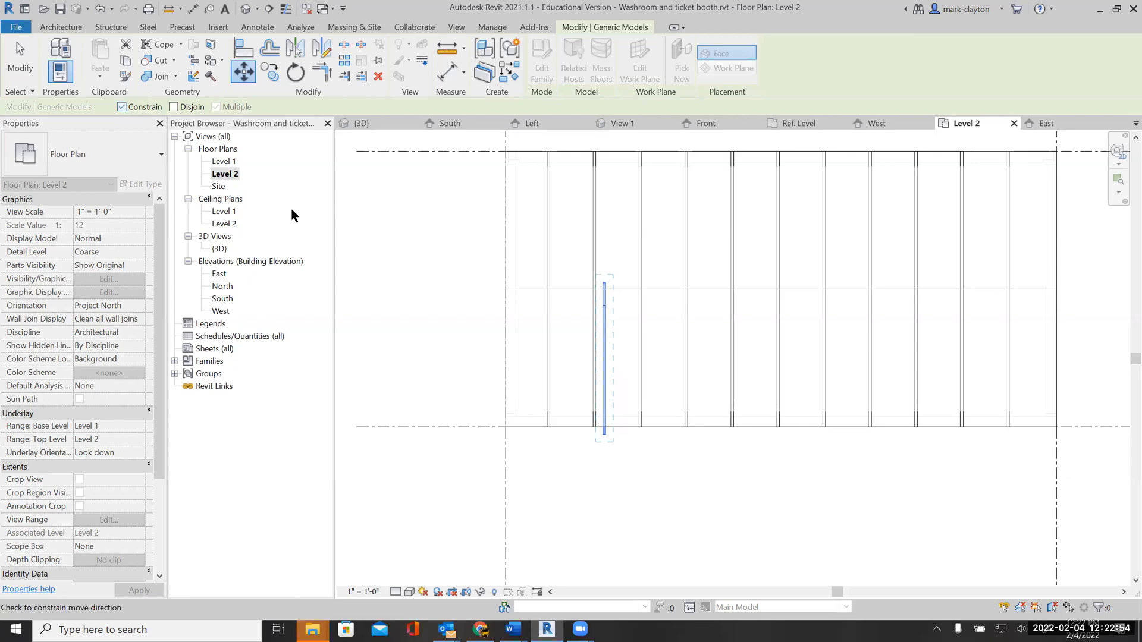
{"action": "scroll", "coordinate": [631, 450], "scroll_direction": "up", "scroll_amount": 3}
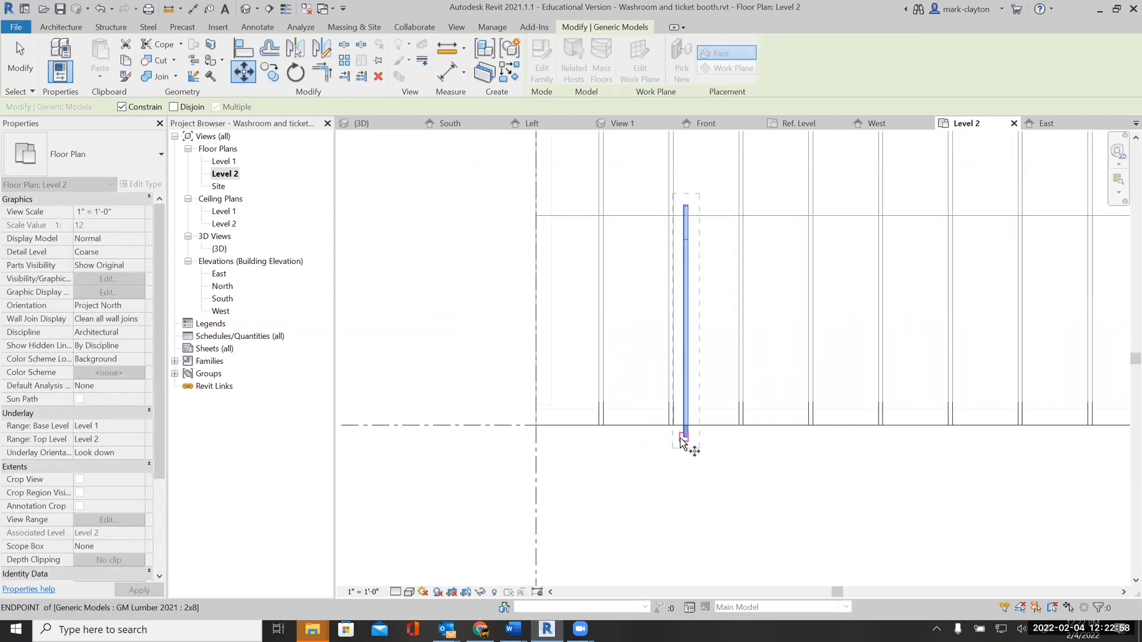
{"action": "left_click", "coordinate": [682, 440]}
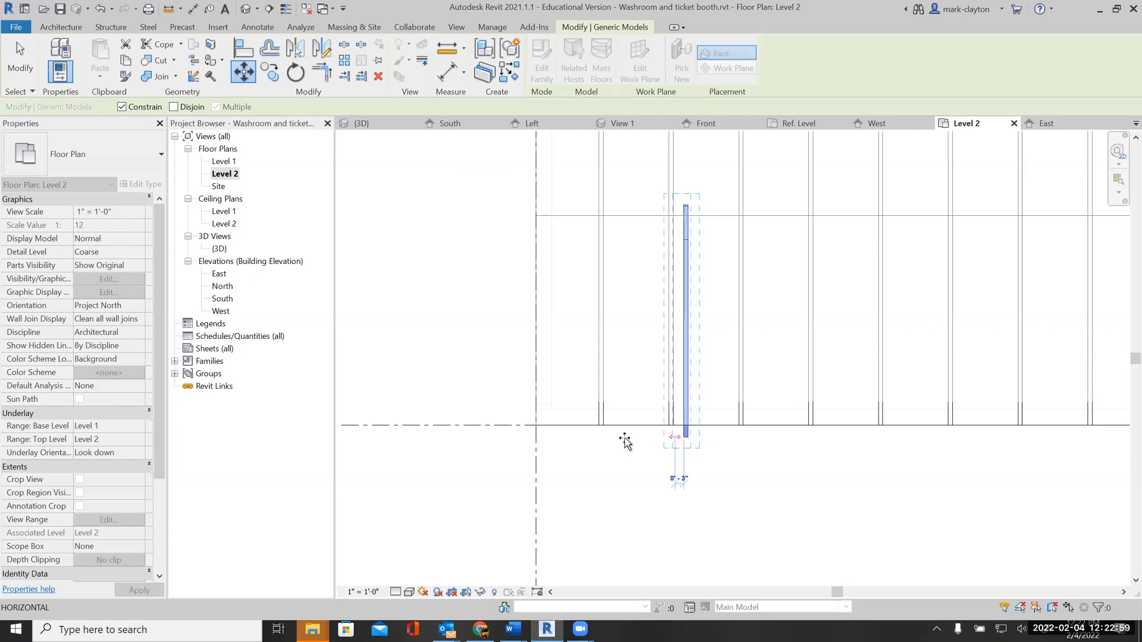
{"action": "left_click", "coordinate": [537, 437]}
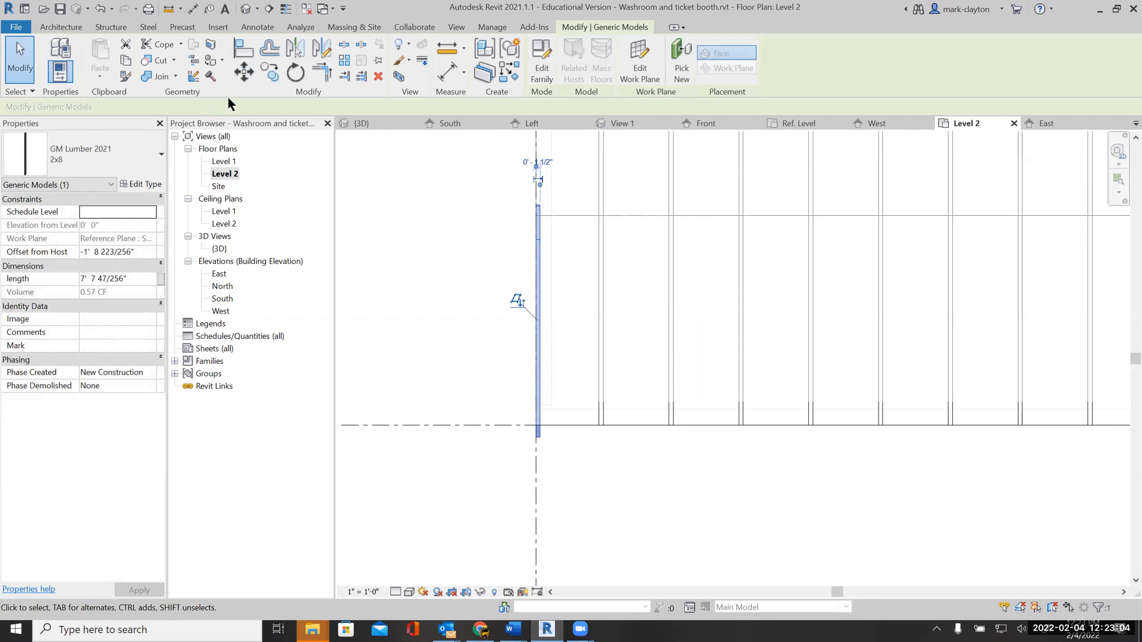
Copy the 2x8 rafter at grid A so the duplicate sits against its inner face, and delete the duplicate
{"action": "left_click", "coordinate": [275, 79]}
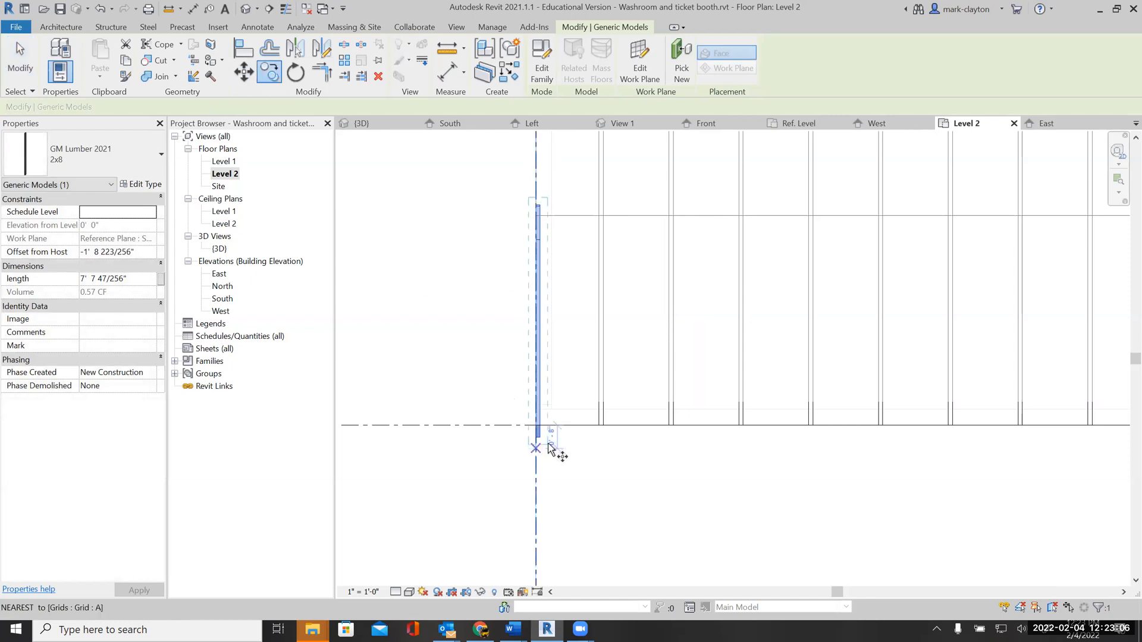
{"action": "scroll", "coordinate": [551, 442], "scroll_direction": "up", "scroll_amount": 2}
{"action": "scroll", "coordinate": [551, 440], "scroll_direction": "up", "scroll_amount": 1}
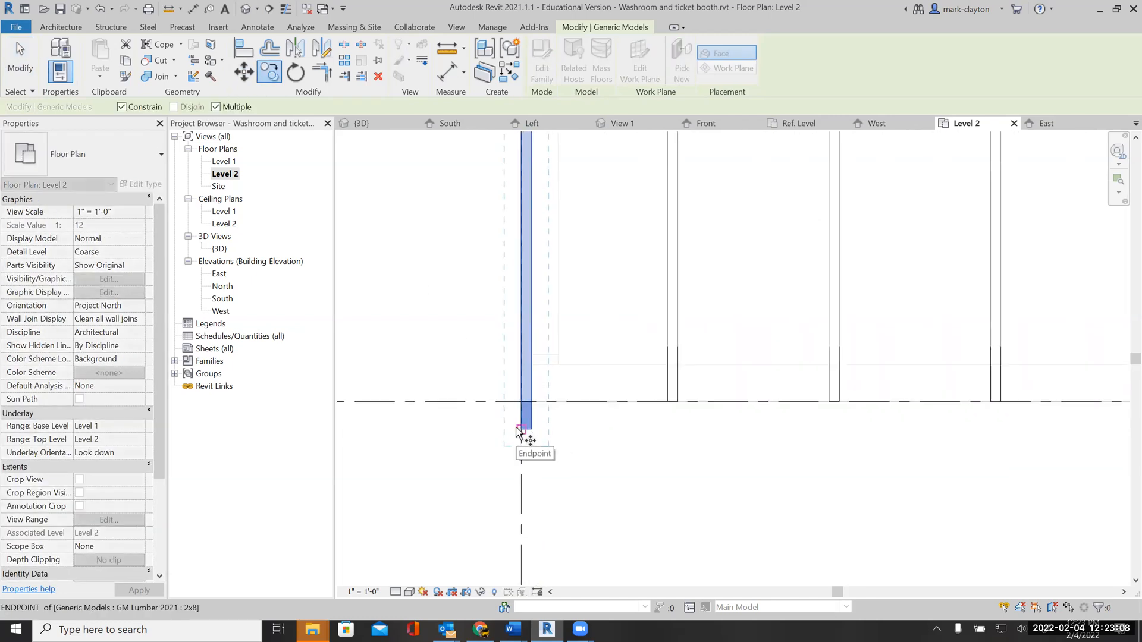
{"action": "left_click", "coordinate": [521, 430]}
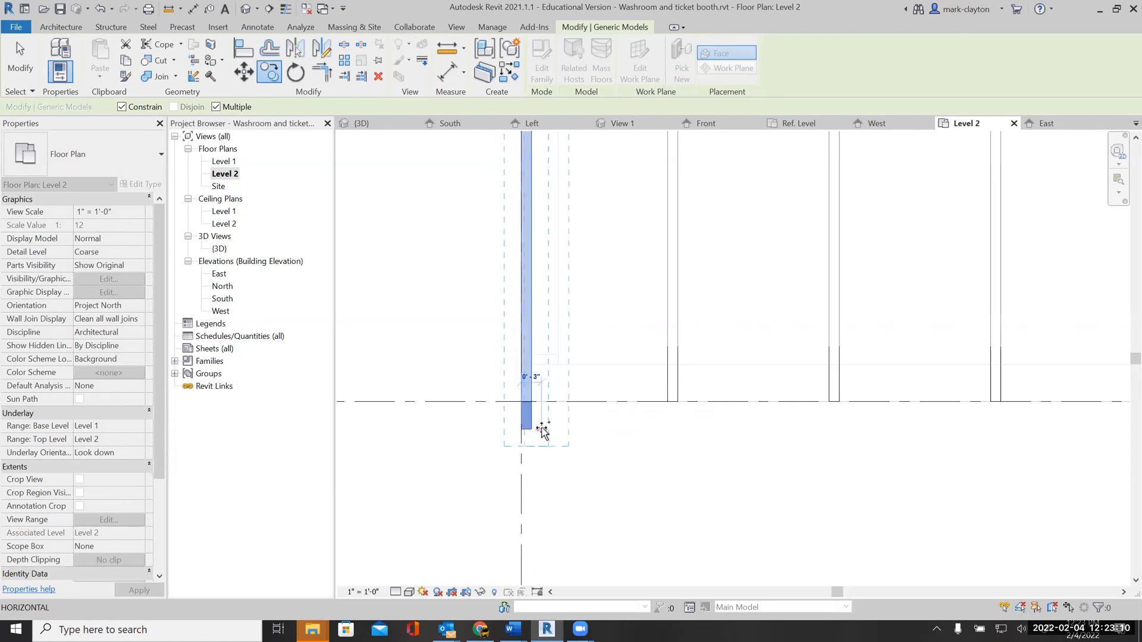
{"action": "left_click", "coordinate": [533, 429]}
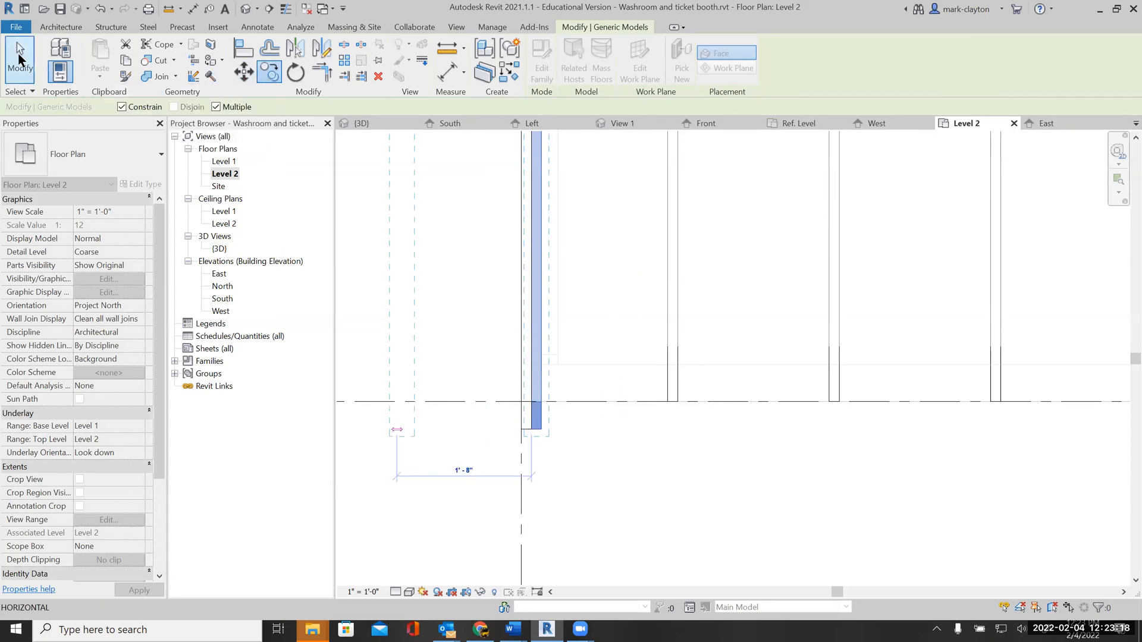
{"action": "left_click", "coordinate": [20, 58]}
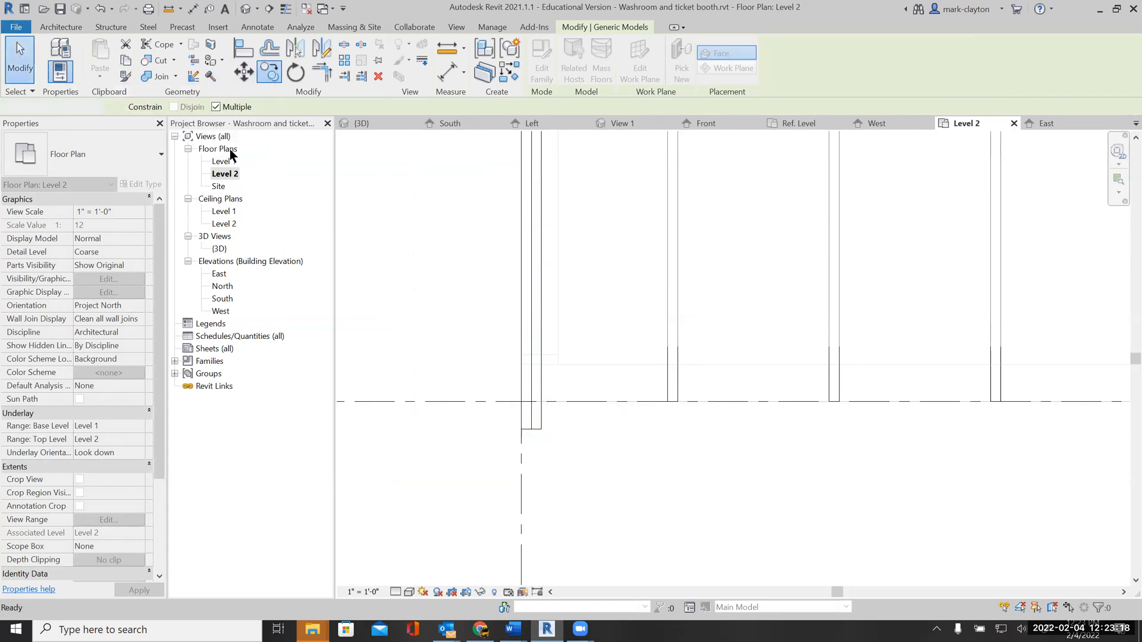
{"action": "left_click", "coordinate": [587, 351]}
{"action": "key", "text": "Delete"}
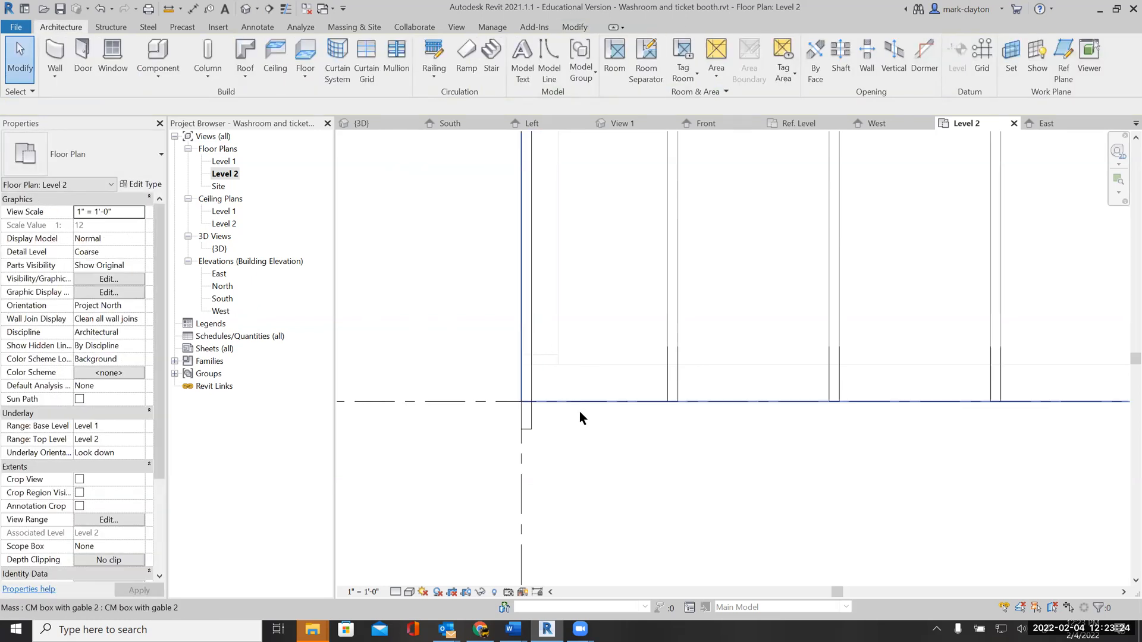
In the West elevation, examine the 2x8 rafter's lower end where it projects past the wall at the eave
{"action": "double_click", "coordinate": [220, 312]}
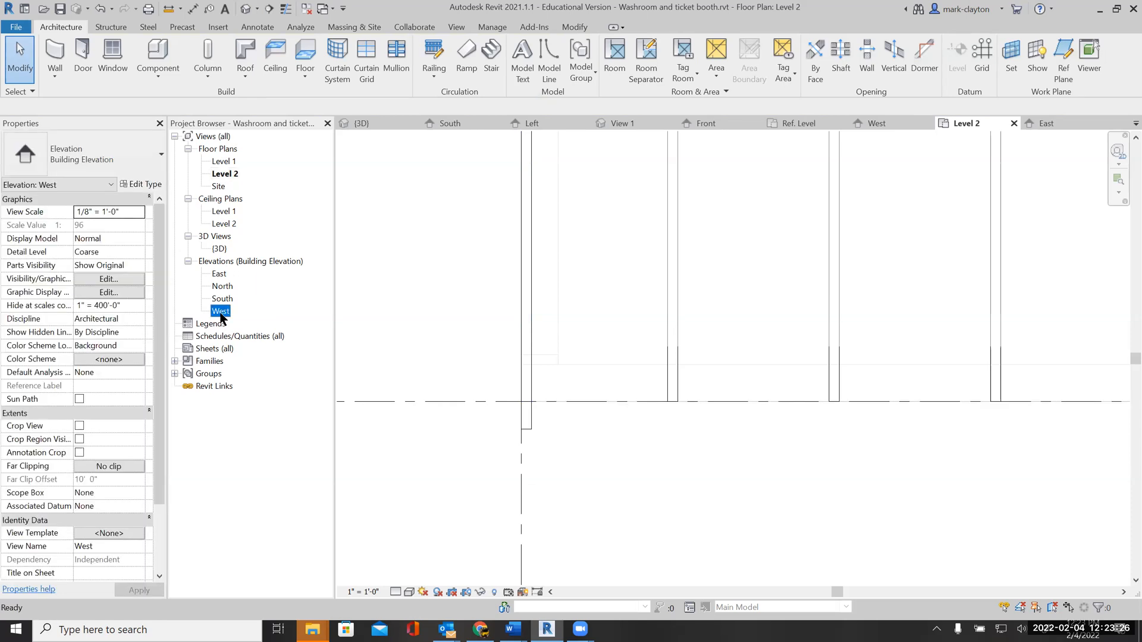
{"action": "scroll", "coordinate": [737, 386], "scroll_direction": "down", "scroll_amount": 5}
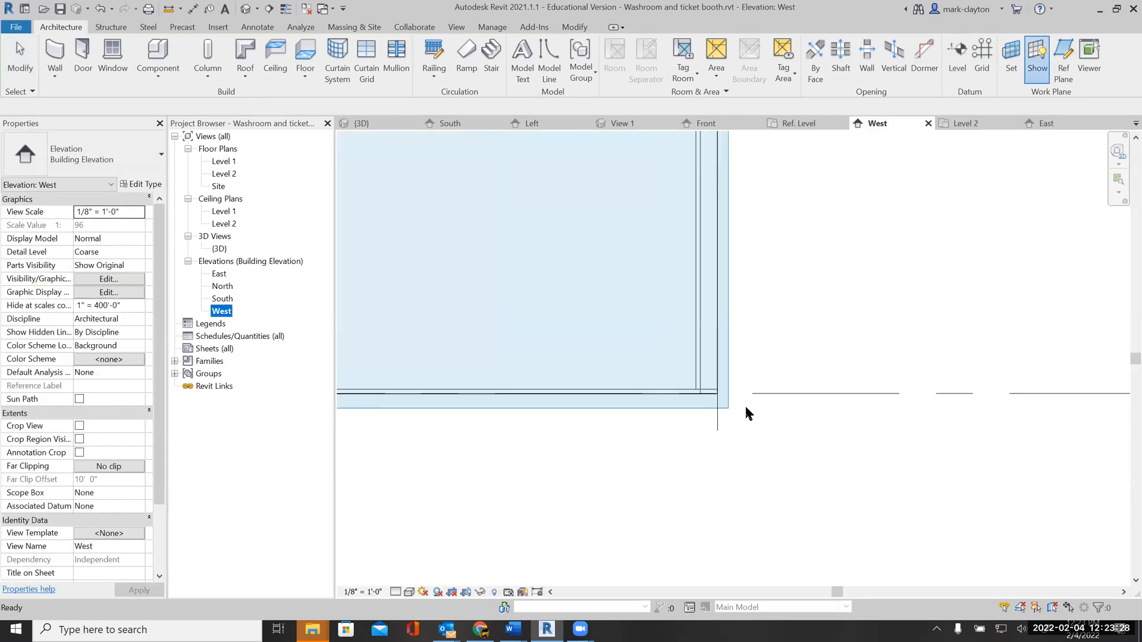
{"action": "scroll", "coordinate": [834, 219], "scroll_direction": "down", "scroll_amount": 2}
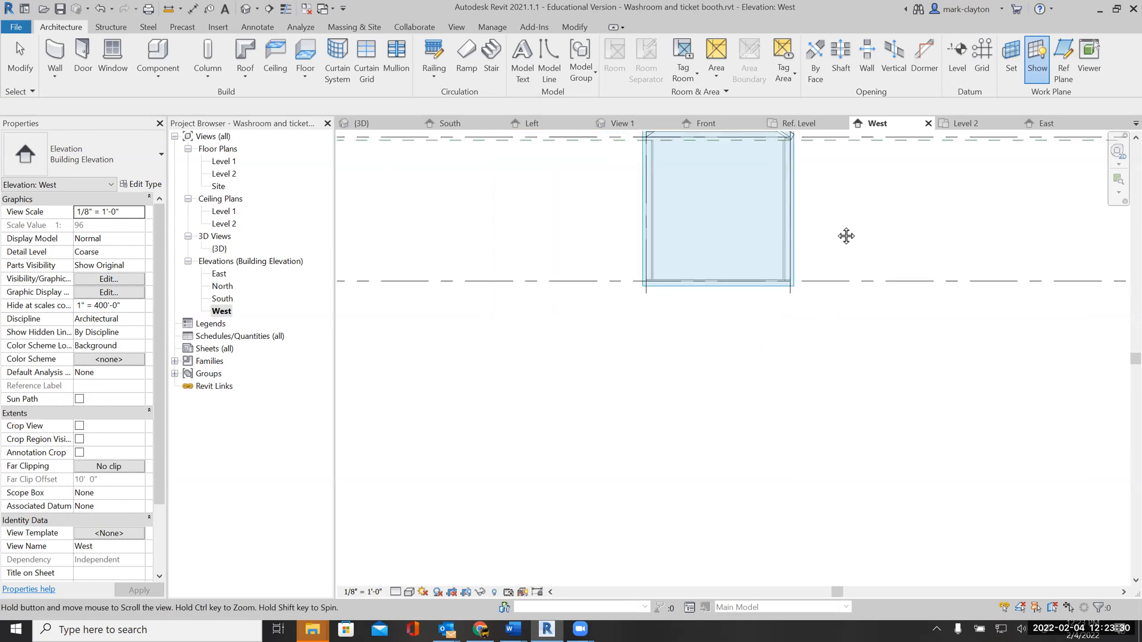
{"action": "middle_click_drag", "start_coordinate": [846, 234], "coordinate": [831, 334]}
{"action": "scroll", "coordinate": [810, 257], "scroll_direction": "up", "scroll_amount": 3}
{"action": "scroll", "coordinate": [770, 261], "scroll_direction": "up", "scroll_amount": 4}
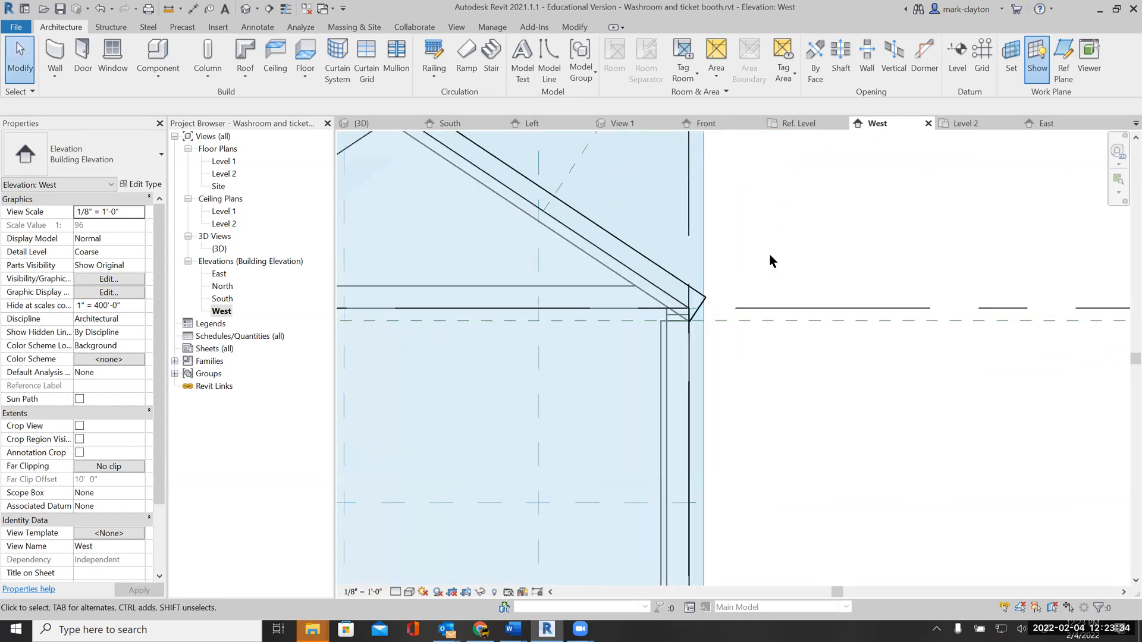
{"action": "scroll", "coordinate": [689, 311], "scroll_direction": "up", "scroll_amount": 1}
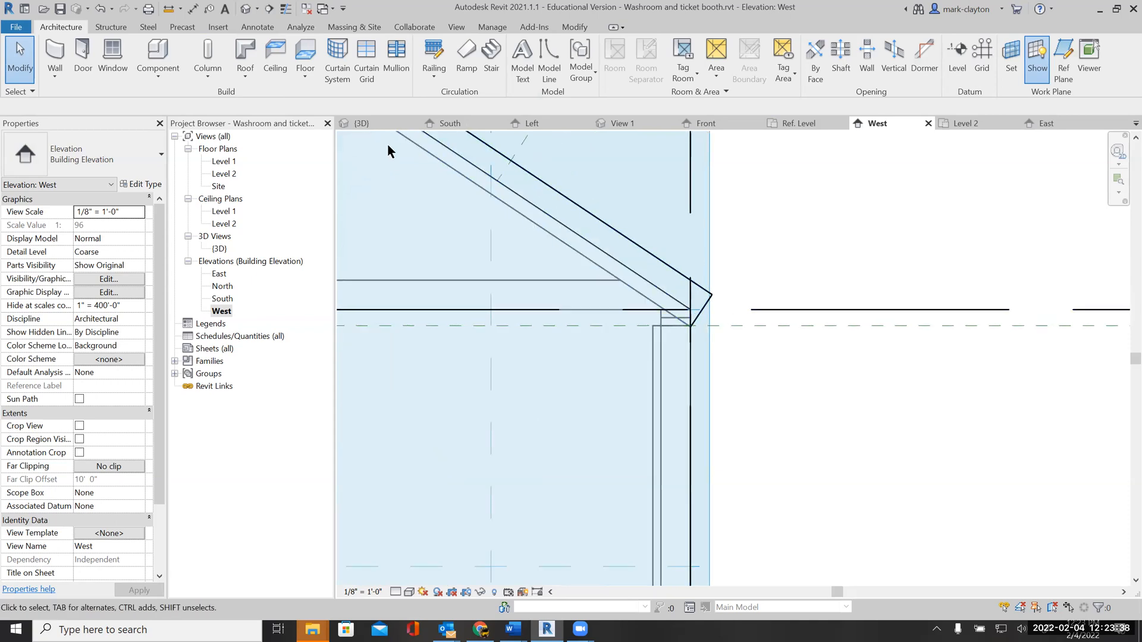
Close the inactive views and switch to View 1 of the void 2021.rfa family
{"action": "left_click", "coordinate": [333, 9]}
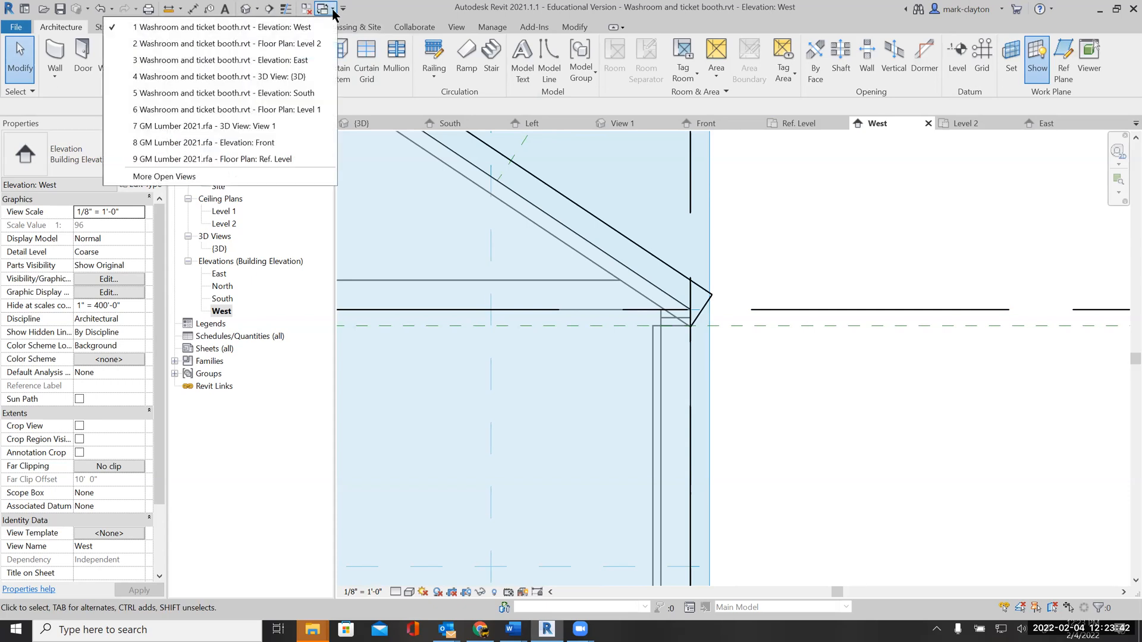
{"action": "left_click", "coordinate": [306, 8]}
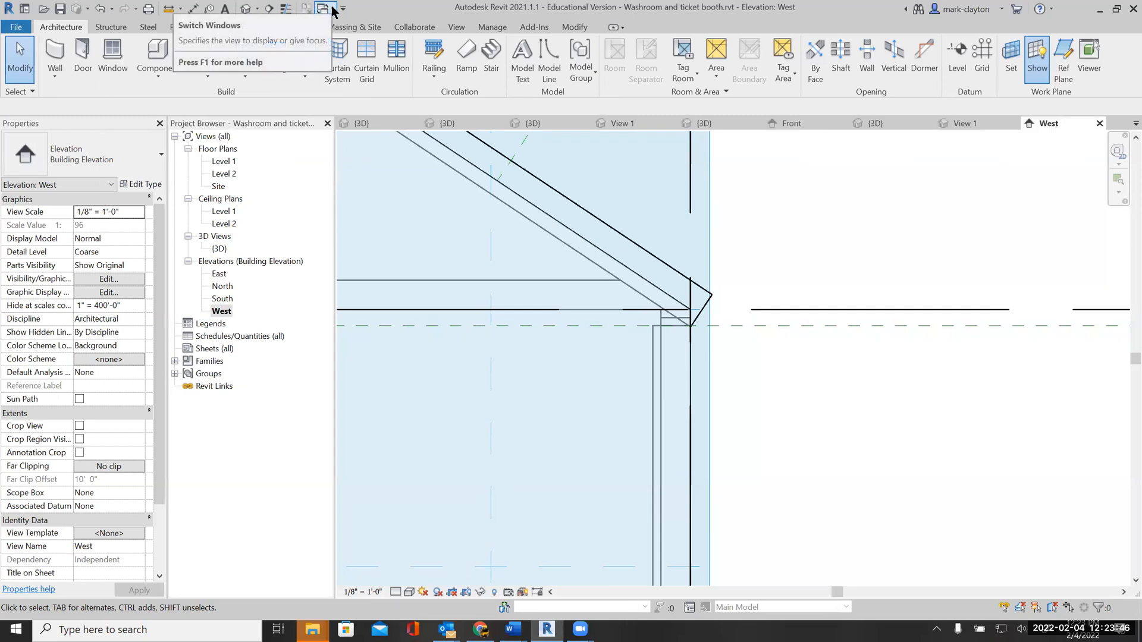
{"action": "left_click", "coordinate": [332, 9]}
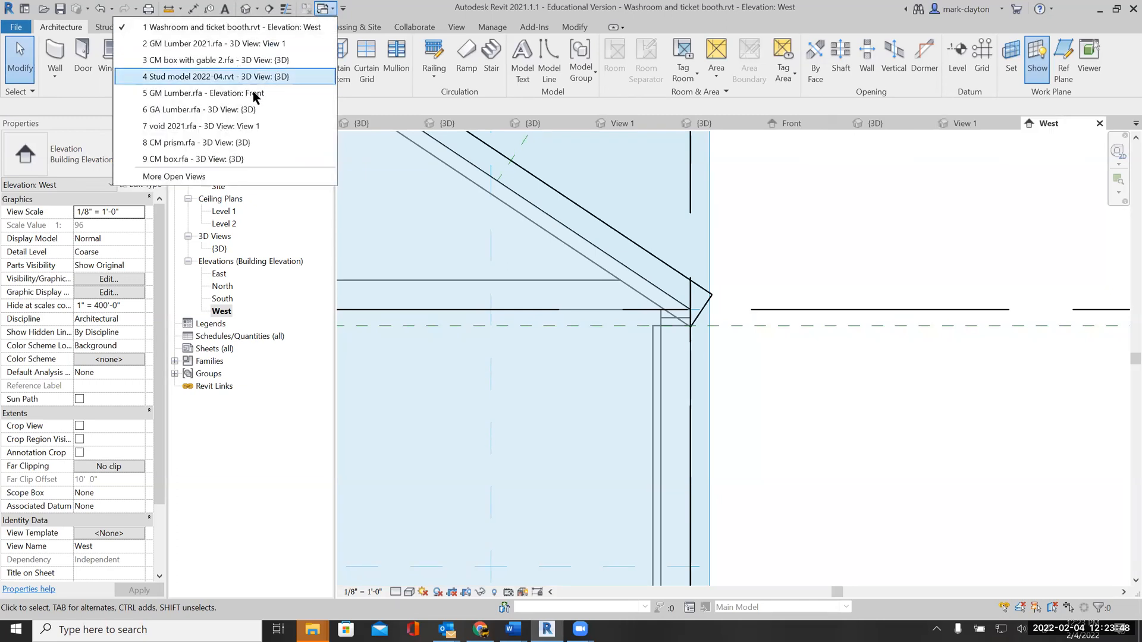
{"action": "left_click", "coordinate": [254, 126]}
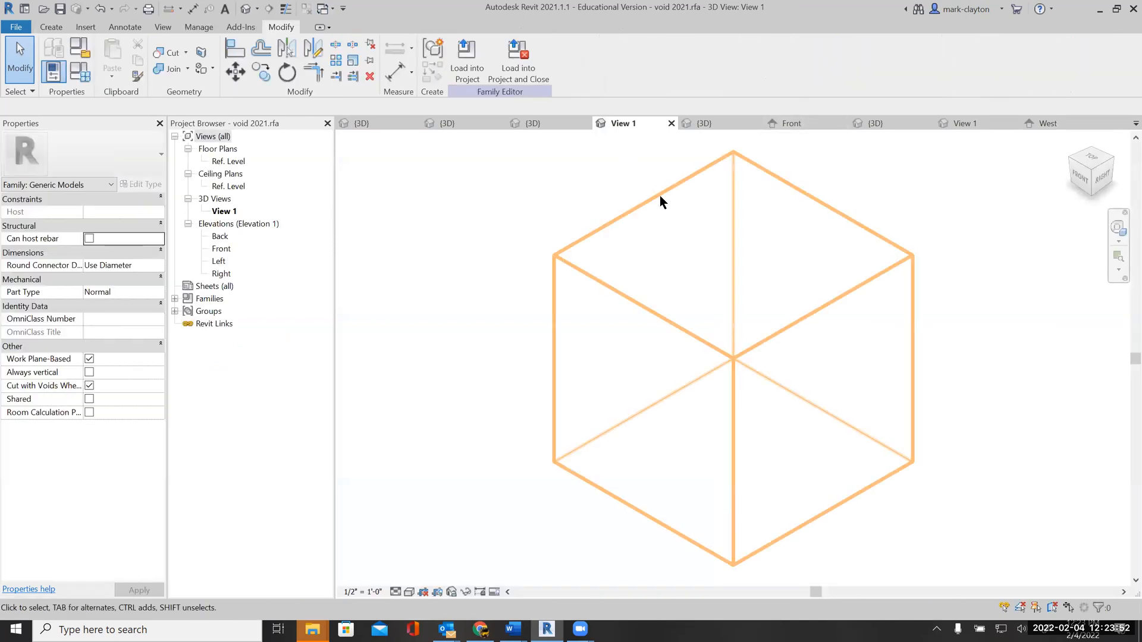
Inspect the void extrusion's family type parameters and its Solid/Void setting
{"action": "left_click", "coordinate": [672, 201]}
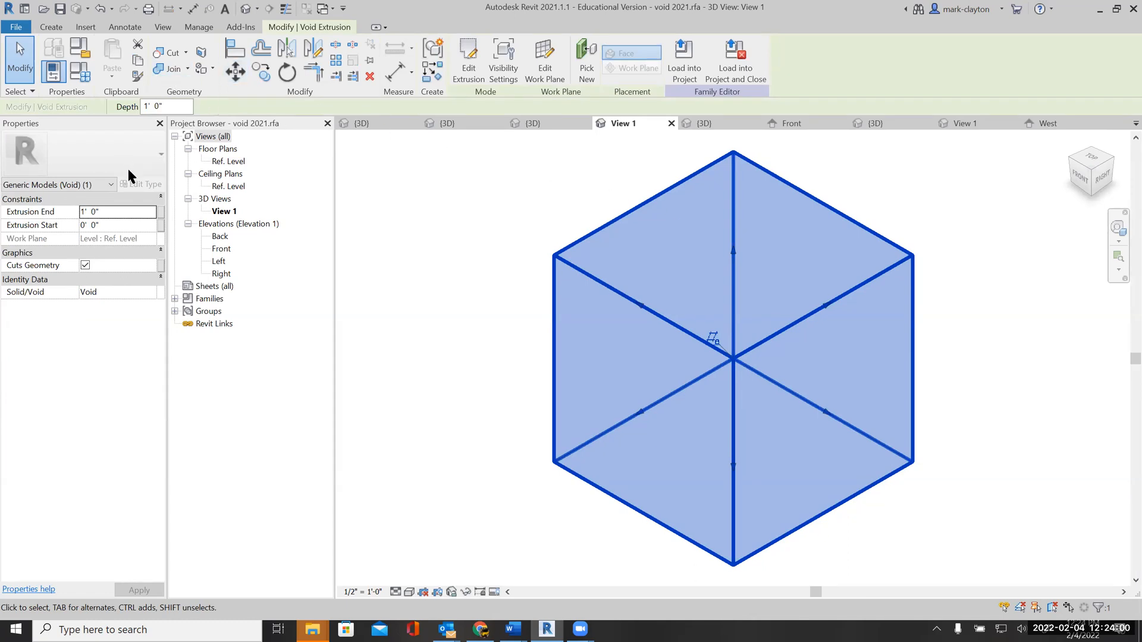
{"action": "left_click", "coordinate": [80, 71]}
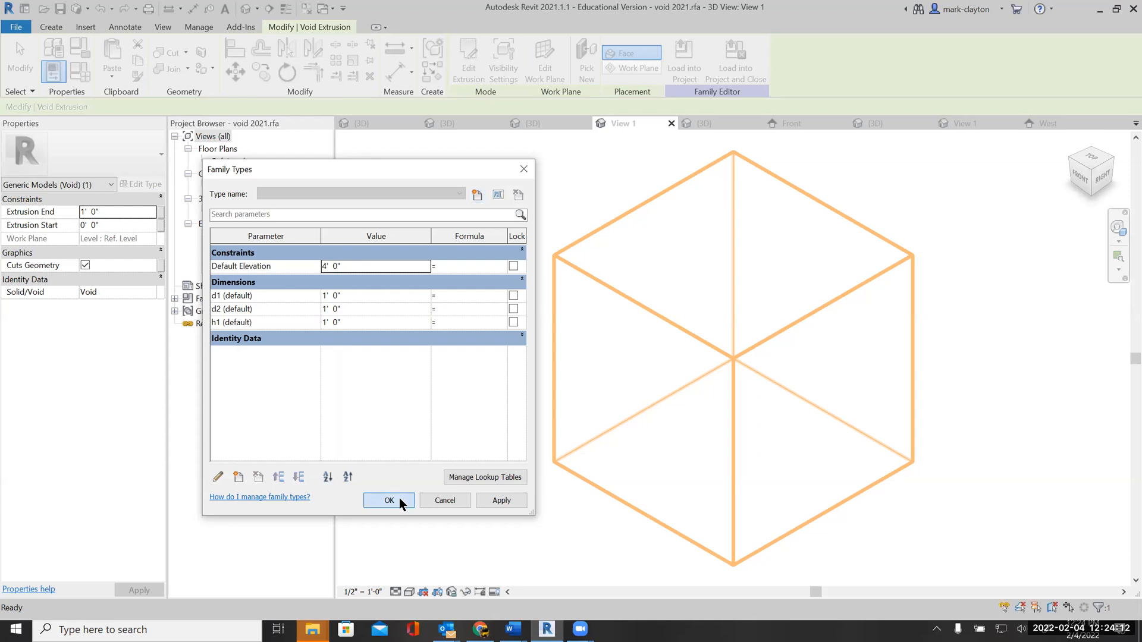
{"action": "left_click", "coordinate": [389, 500]}
{"action": "left_click", "coordinate": [375, 469]}
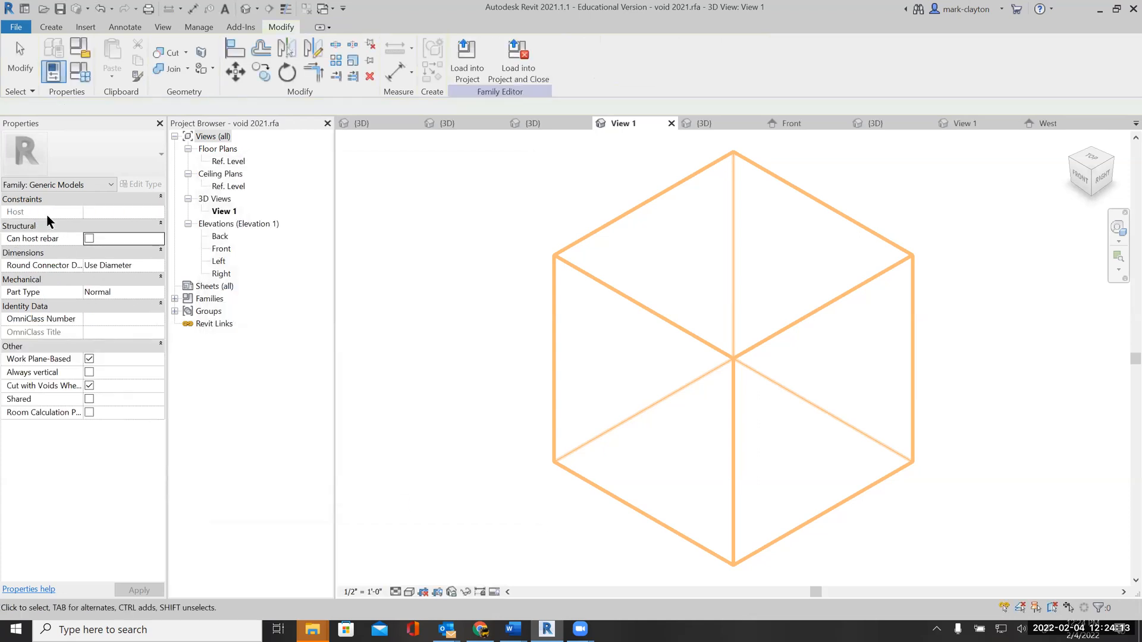
{"action": "left_click", "coordinate": [616, 220]}
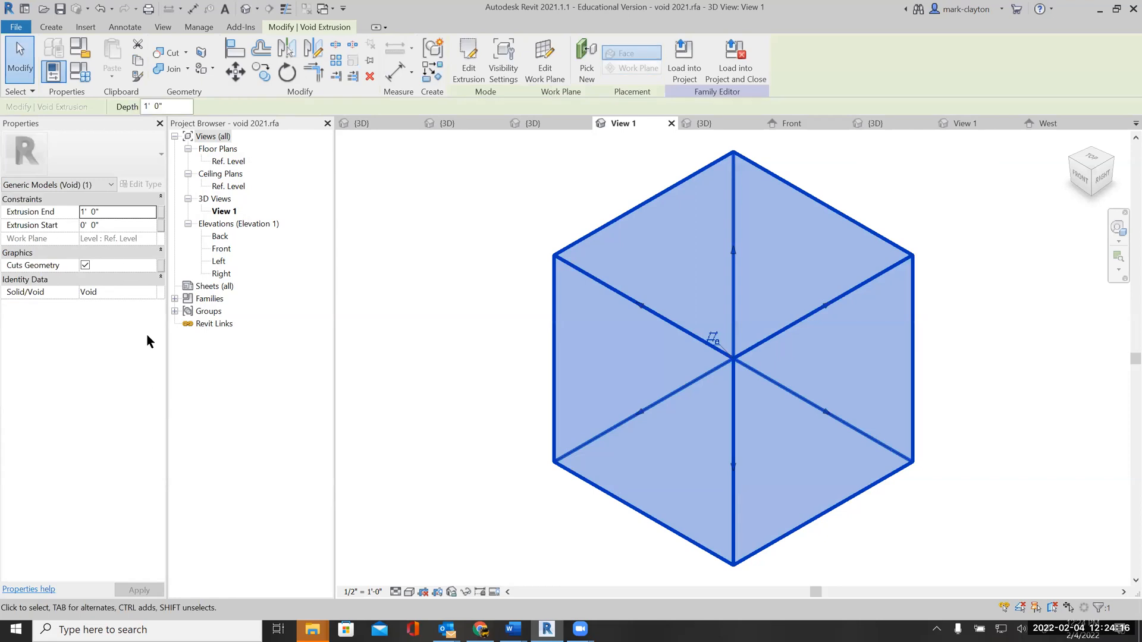
{"action": "left_click", "coordinate": [148, 291]}
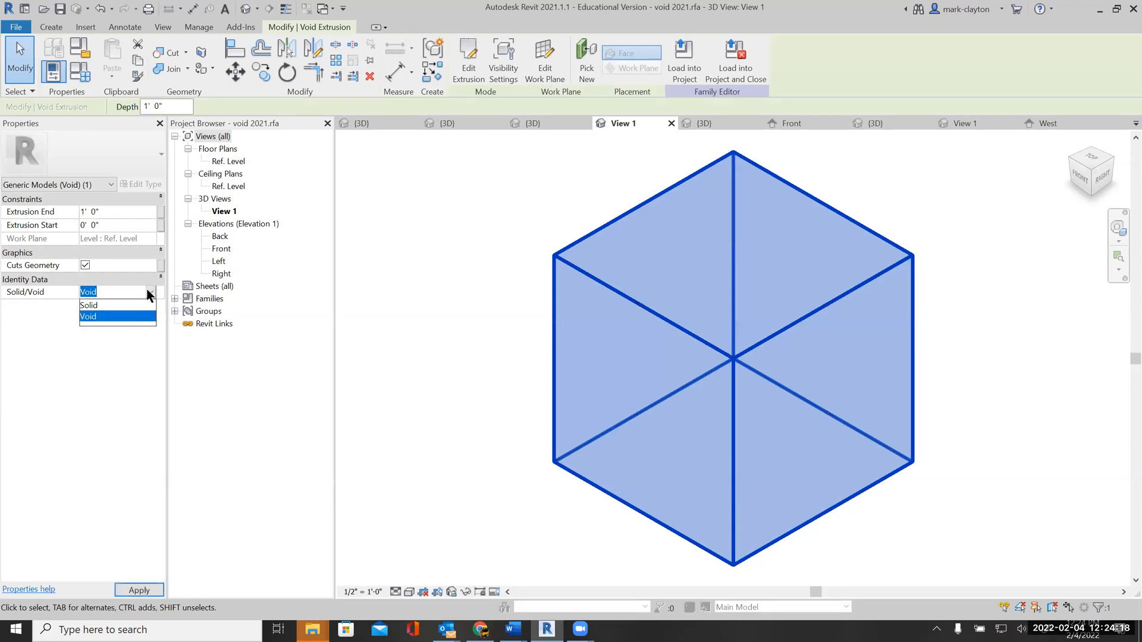
{"action": "left_click", "coordinate": [148, 290]}
{"action": "left_click", "coordinate": [322, 264]}
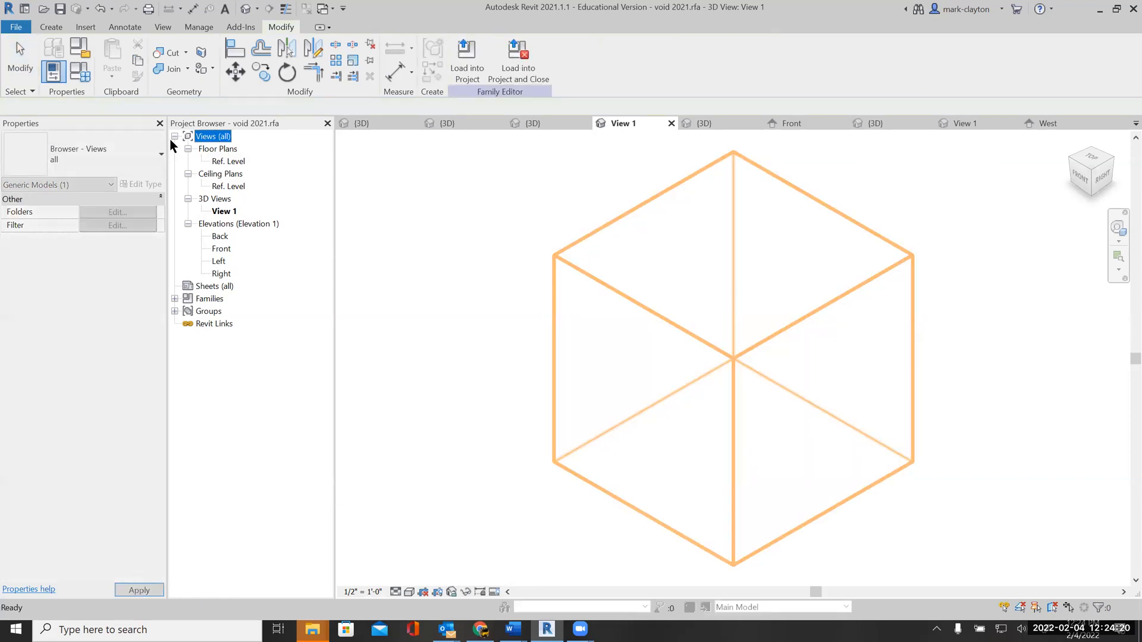
Review the void family's category and parameters, including Work Plane-Based and Cut with Voids When Loaded
{"action": "left_click", "coordinate": [80, 47]}
{"action": "left_click_drag", "start_coordinate": [663, 238], "coordinate": [663, 247]}
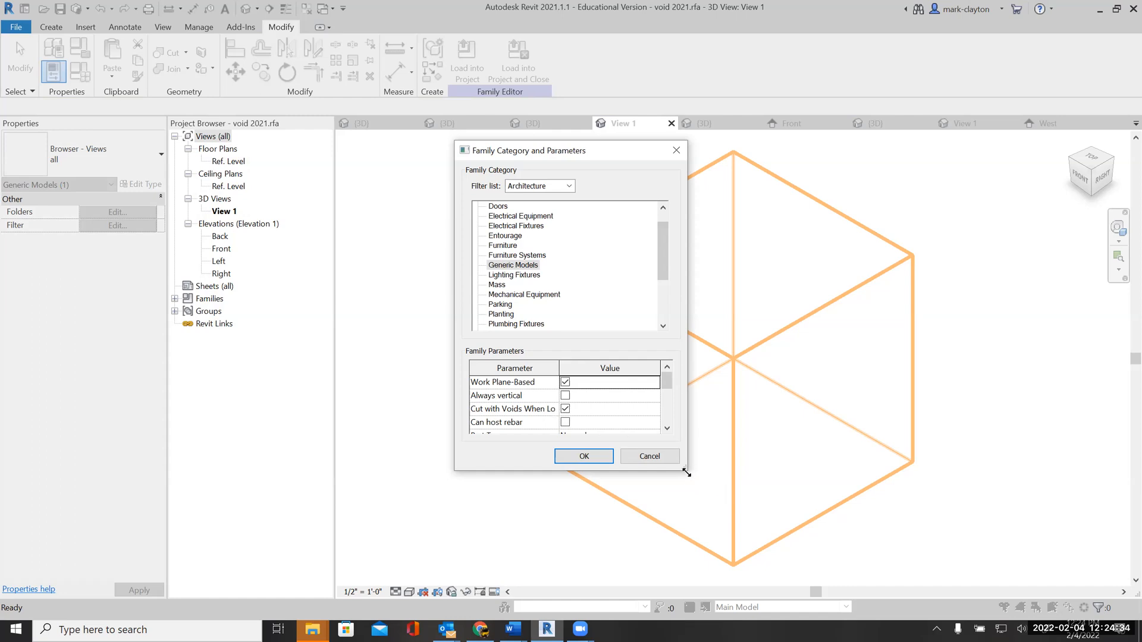
{"action": "left_click_drag", "start_coordinate": [685, 472], "coordinate": [765, 484]}
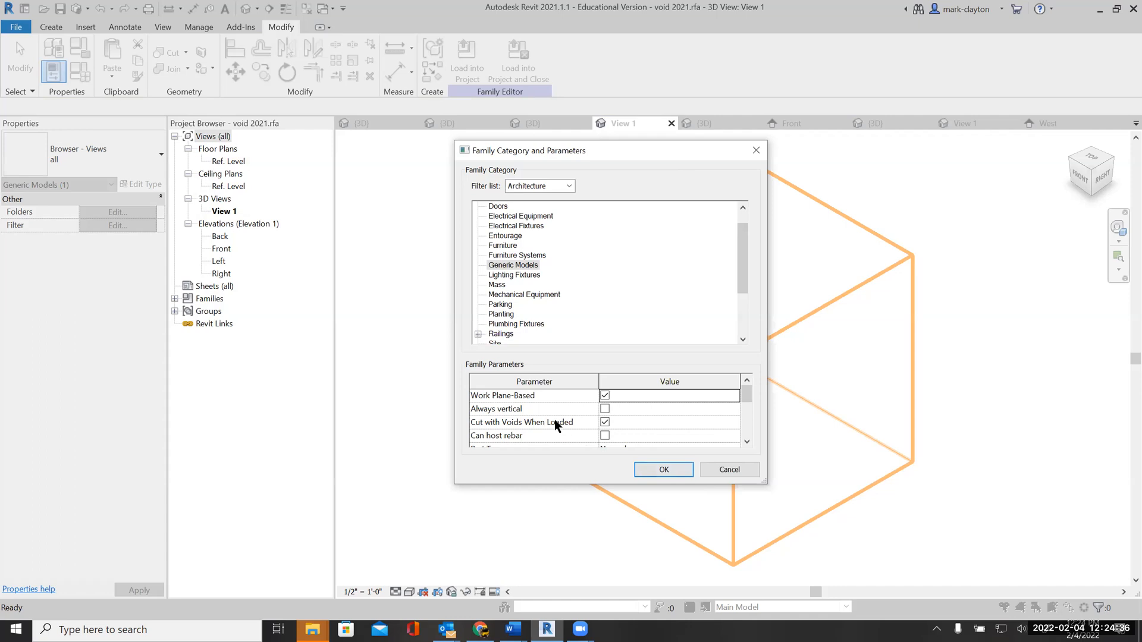
{"action": "left_click", "coordinate": [673, 472]}
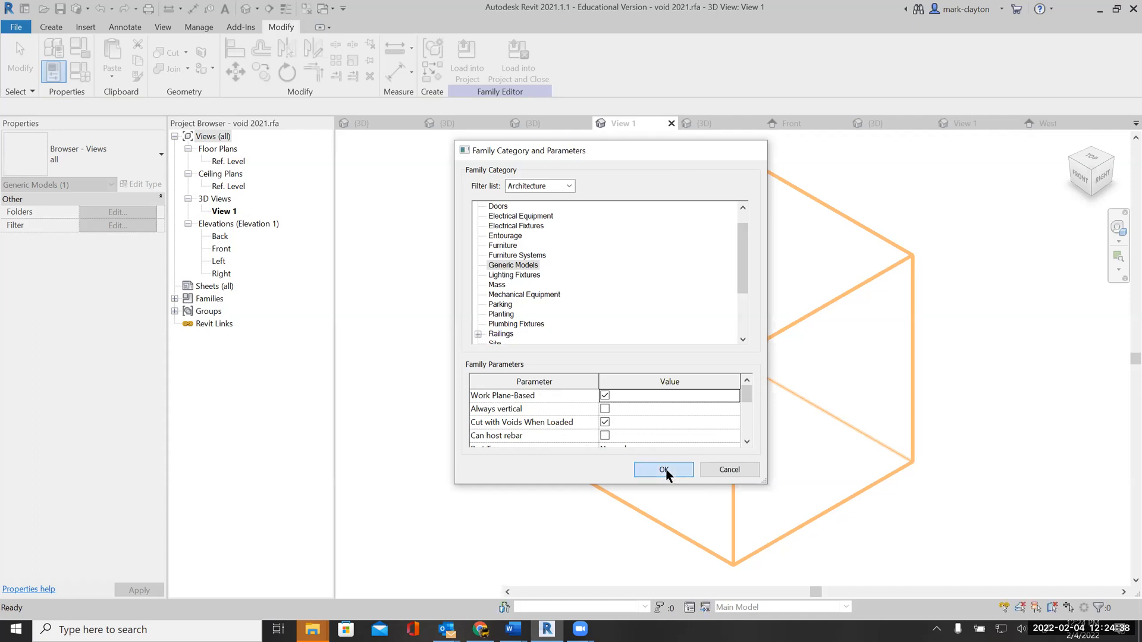
Load the void 2021 family into the Washroom and ticket booth.rvt project
{"action": "left_click", "coordinate": [459, 174]}
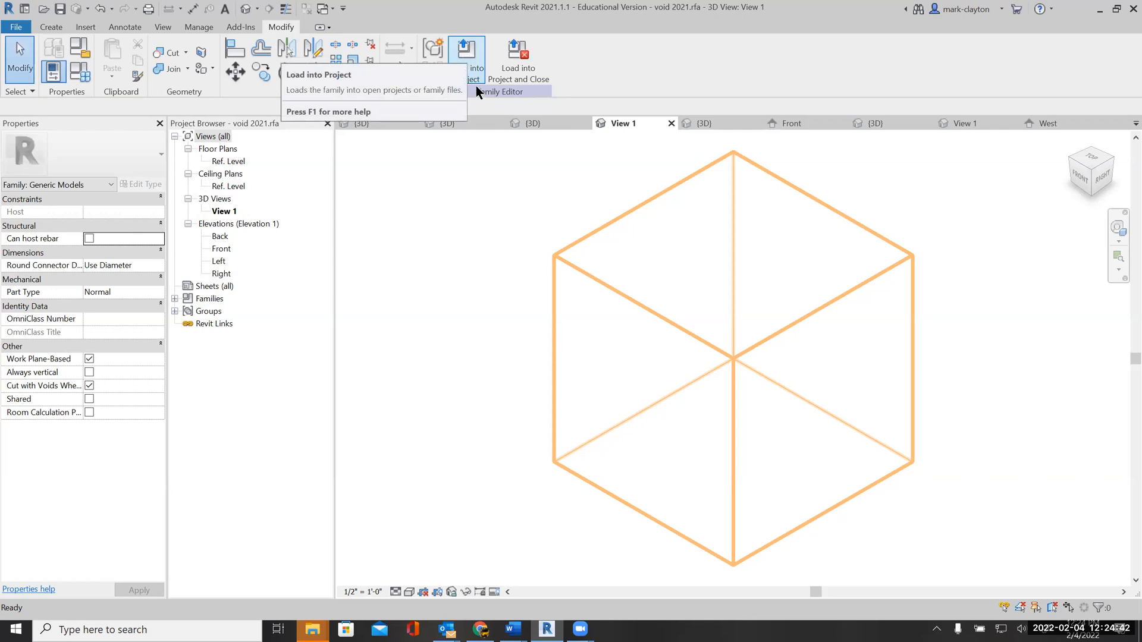
{"action": "left_click", "coordinate": [464, 56]}
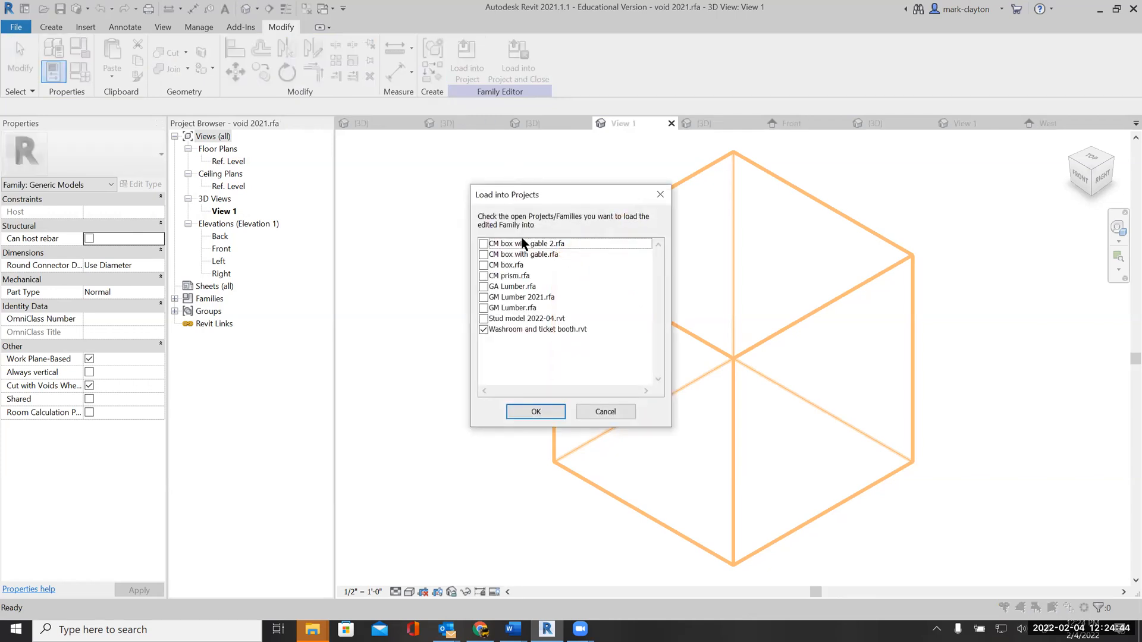
{"action": "left_click", "coordinate": [537, 411]}
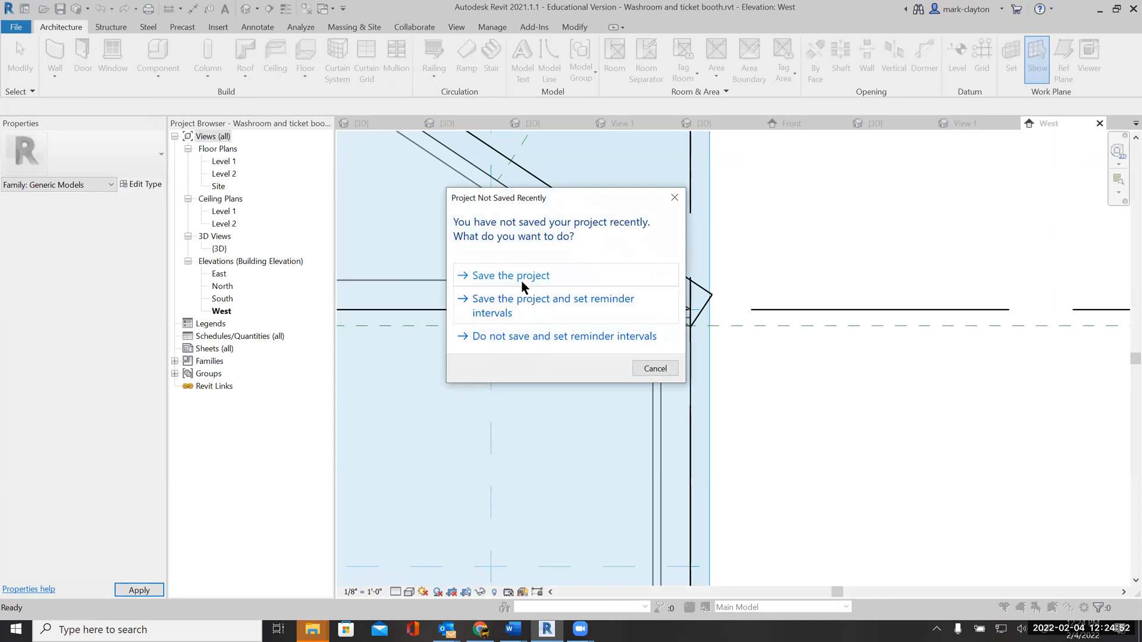
Place two void 2021 boxes at the rafter's lower end, outside and inside the wall face, and reduce the inner one to 7" high
{"action": "left_click", "coordinate": [658, 329]}
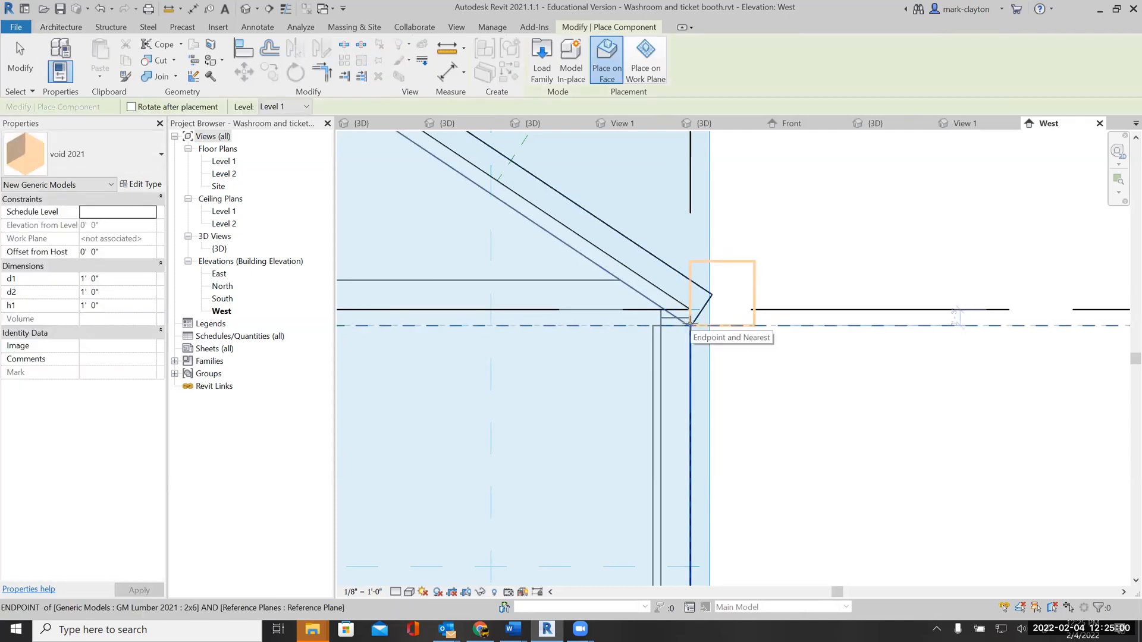
{"action": "left_click", "coordinate": [689, 326]}
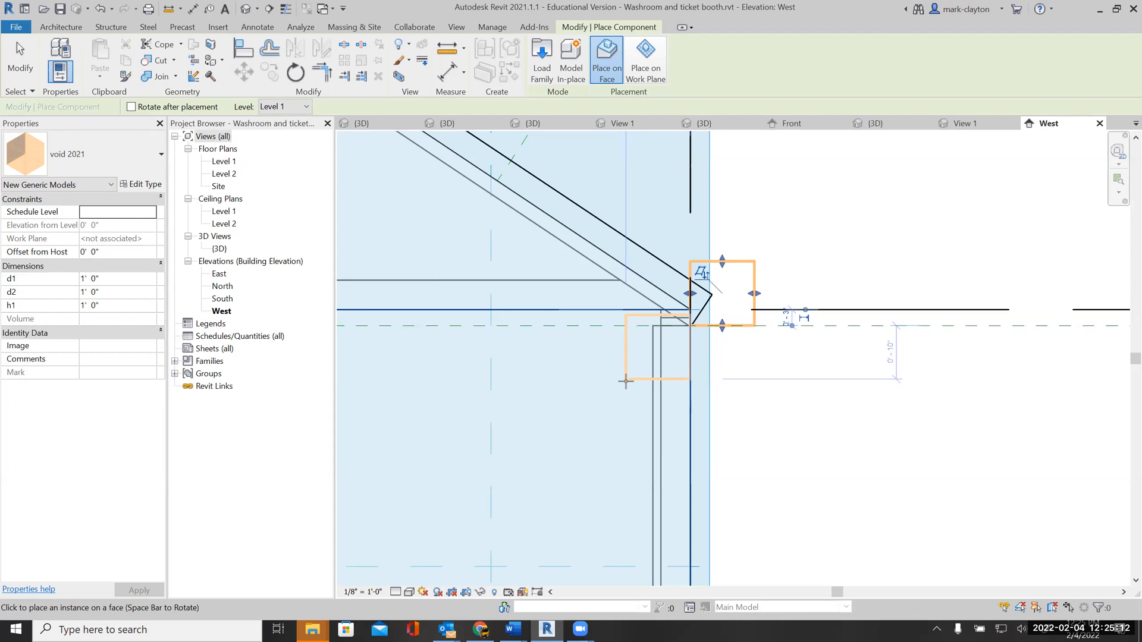
{"action": "left_click", "coordinate": [626, 347]}
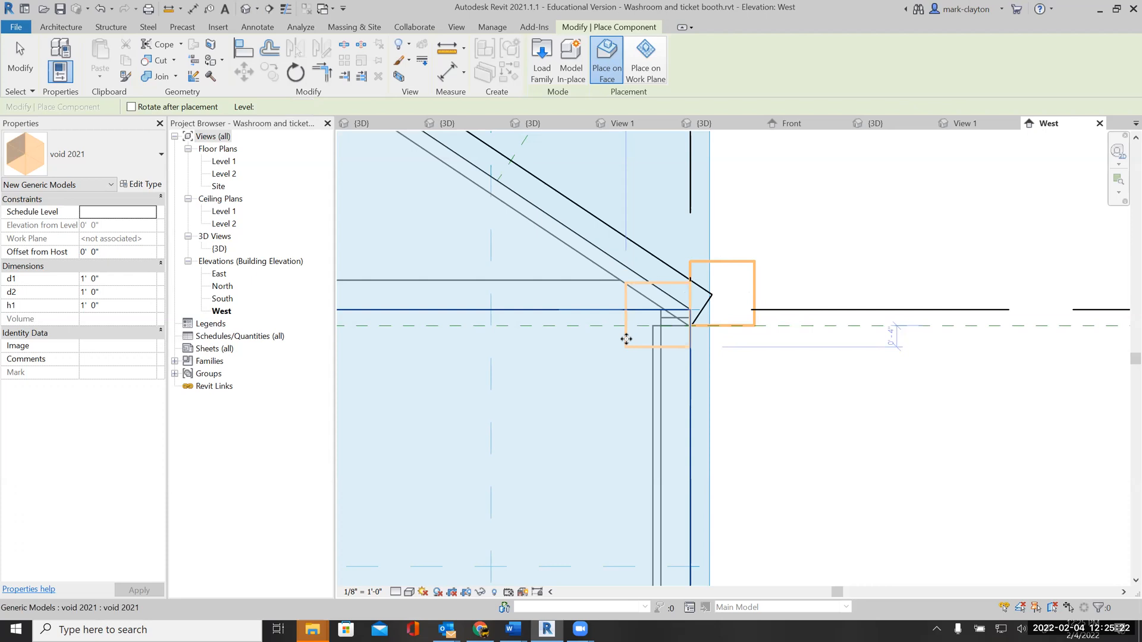
{"action": "left_click", "coordinate": [659, 310]}
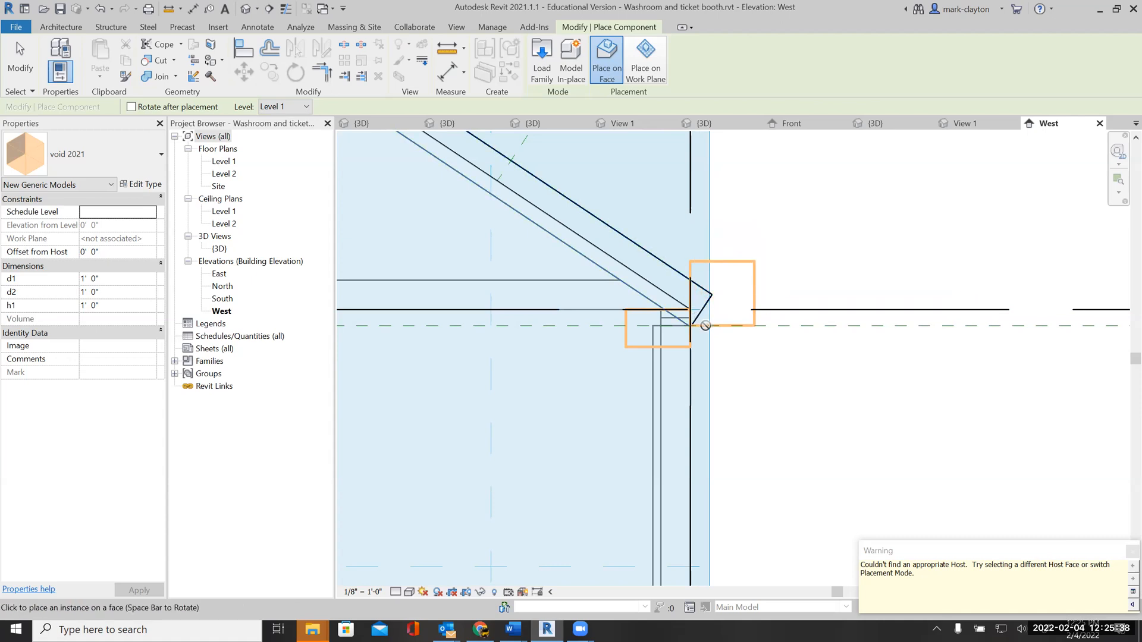
{"action": "left_click", "coordinate": [18, 66]}
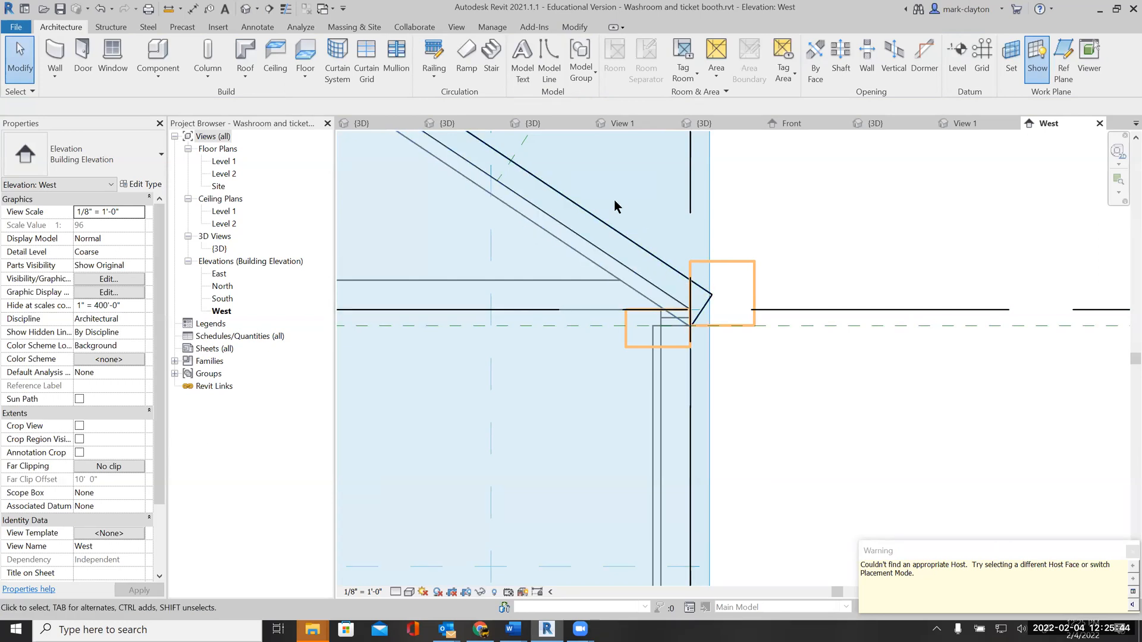
{"action": "left_click", "coordinate": [574, 27]}
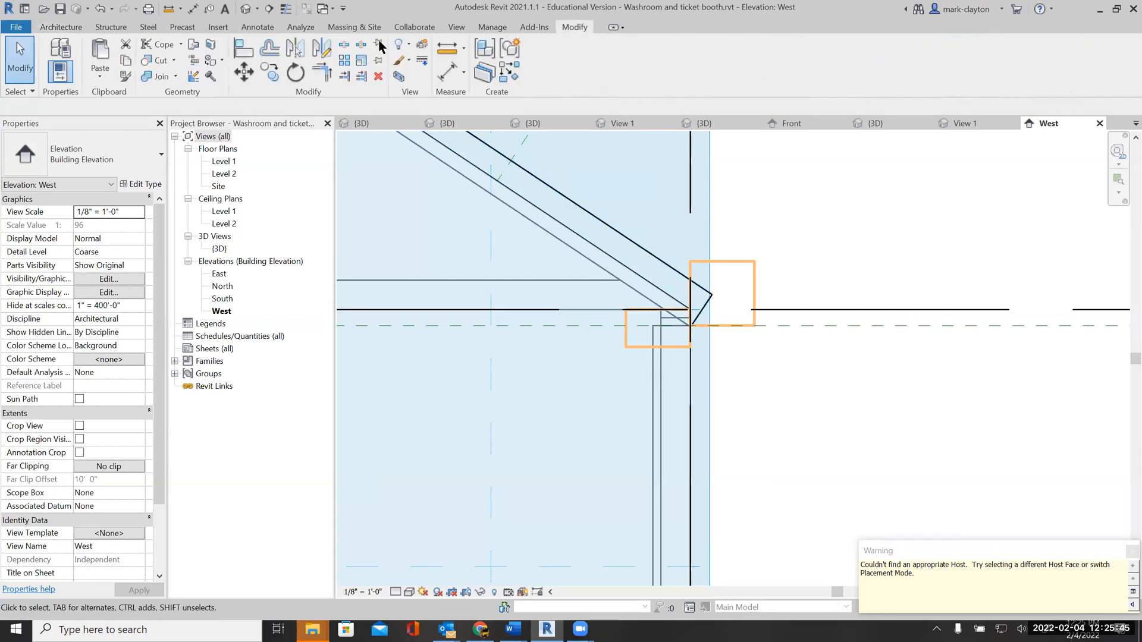
{"action": "left_click", "coordinate": [160, 61]}
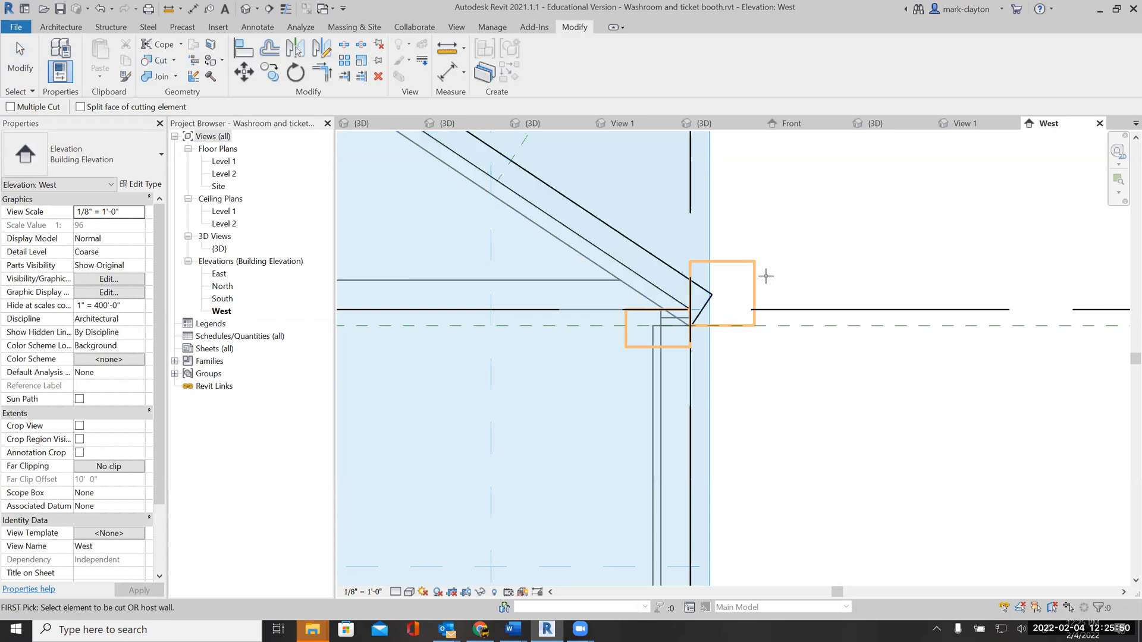
{"action": "left_click", "coordinate": [23, 70]}
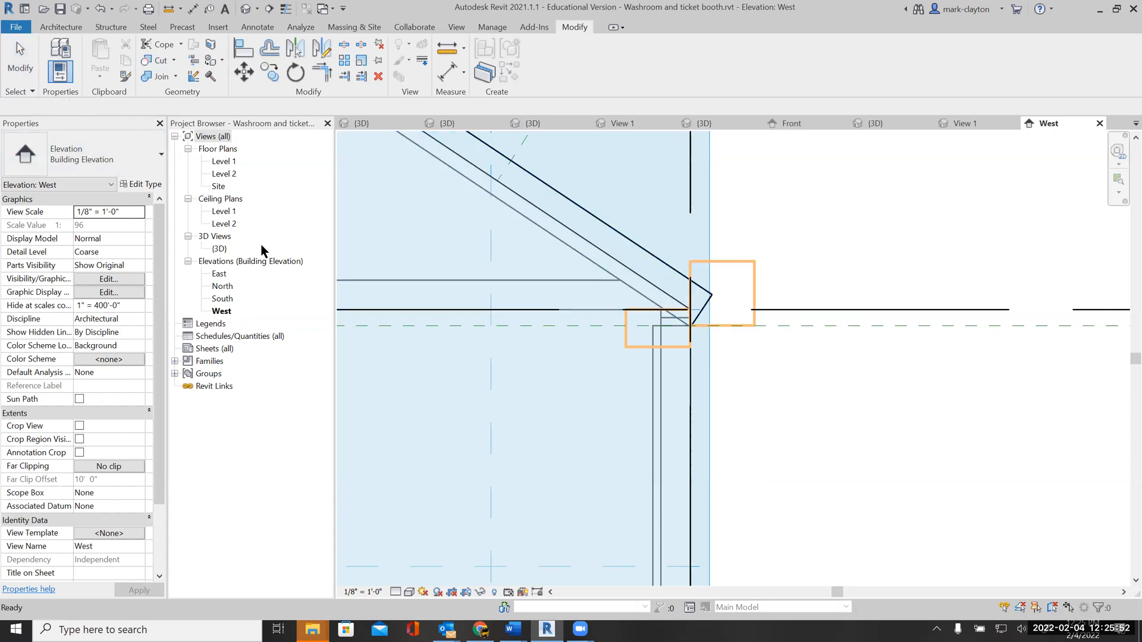
In the South elevation, move the upper void at grid A across the rafter to a -0' 5 1/2" offset from host
{"action": "double_click", "coordinate": [223, 299]}
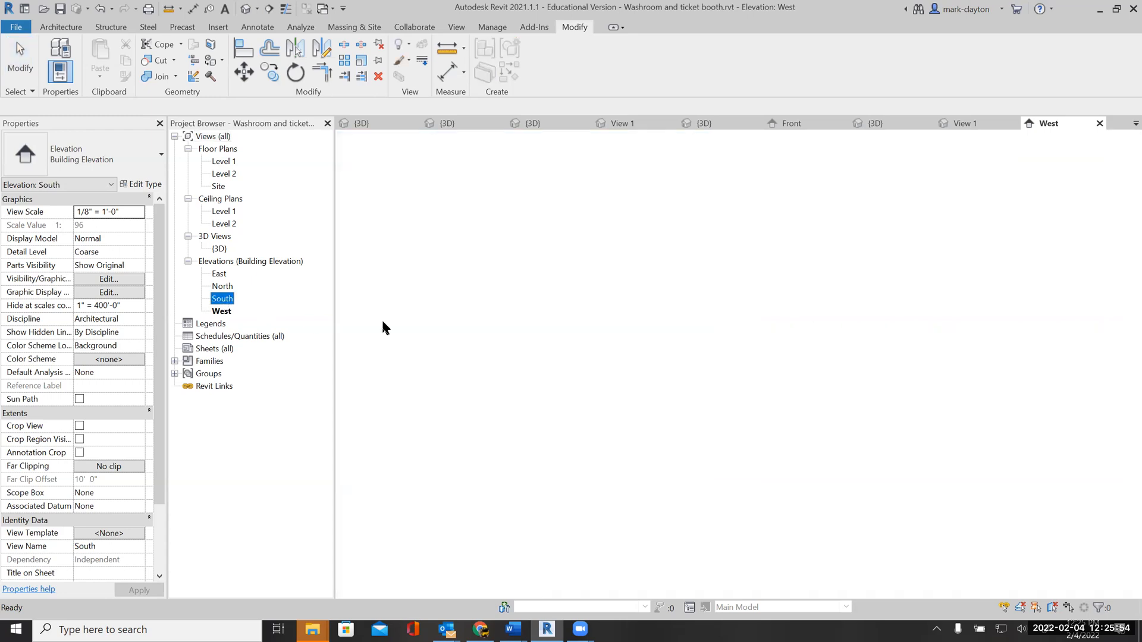
{"action": "scroll", "coordinate": [599, 357], "scroll_direction": "up", "scroll_amount": 8}
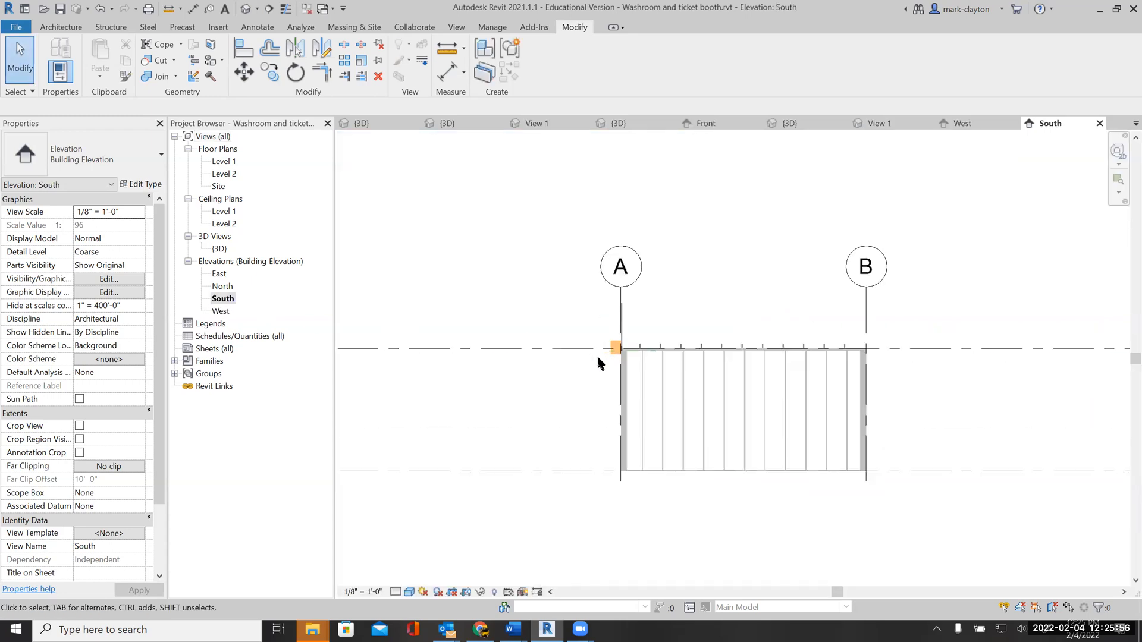
{"action": "scroll", "coordinate": [599, 356], "scroll_direction": "up", "scroll_amount": 4}
{"action": "middle_click_drag", "start_coordinate": [606, 365], "coordinate": [499, 369]}
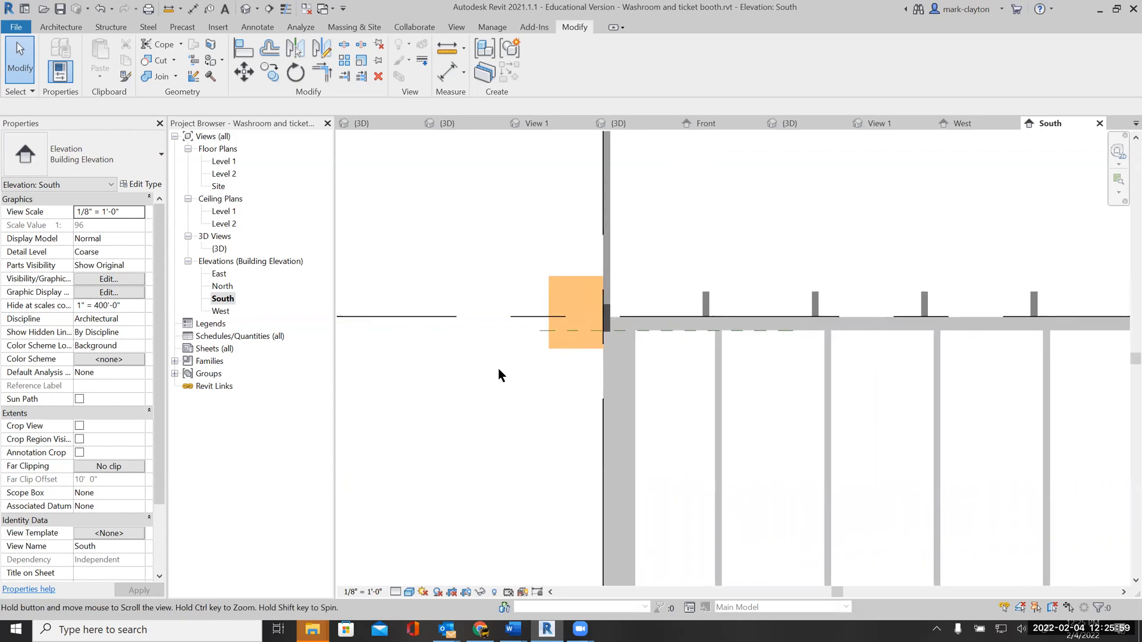
{"action": "left_click", "coordinate": [586, 280]}
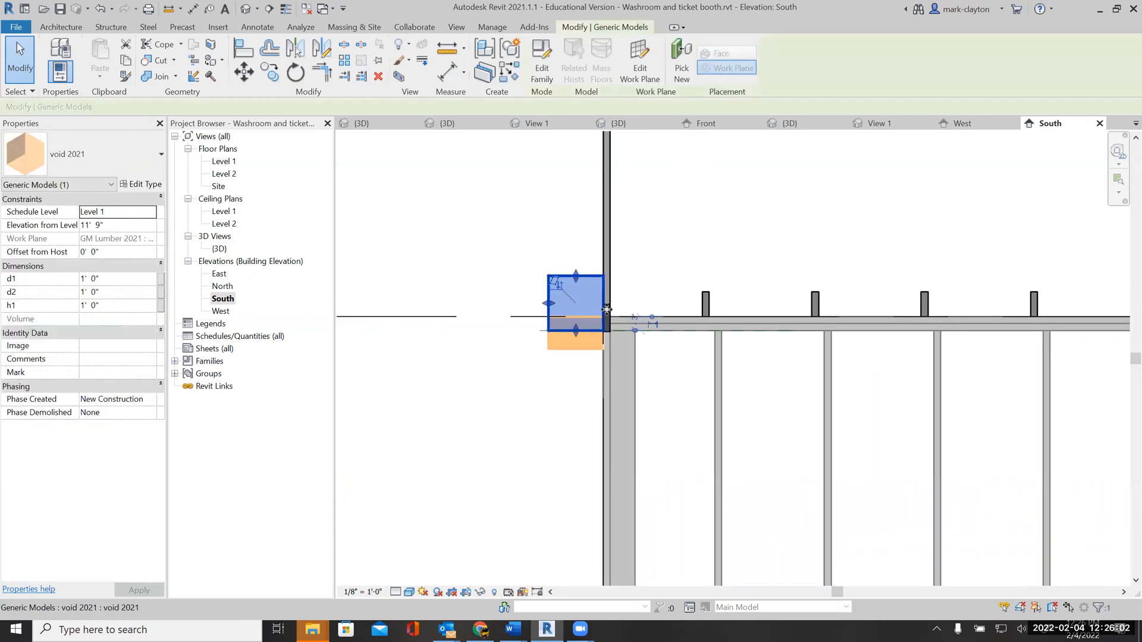
{"action": "left_click_drag", "start_coordinate": [619, 300], "coordinate": [644, 300]}
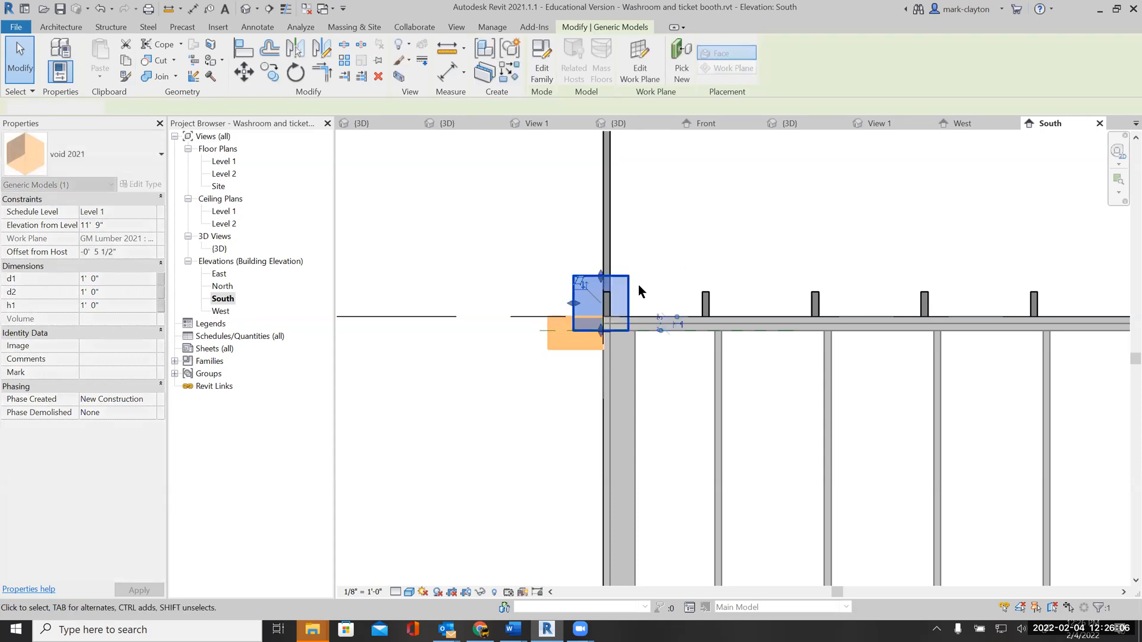
{"action": "key", "text": "Escape"}
Move the lower void at grid A across the rafter to a -0' 7" offset from host
{"action": "left_click", "coordinate": [581, 344]}
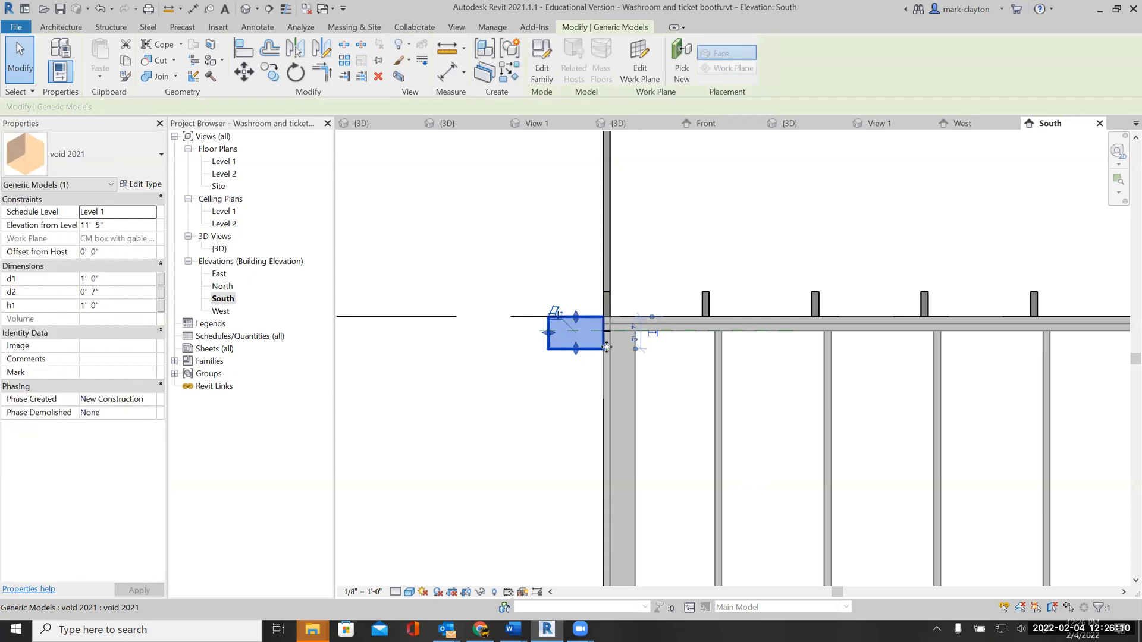
{"action": "left_click_drag", "start_coordinate": [607, 347], "coordinate": [639, 347]}
{"action": "left_click", "coordinate": [648, 225]}
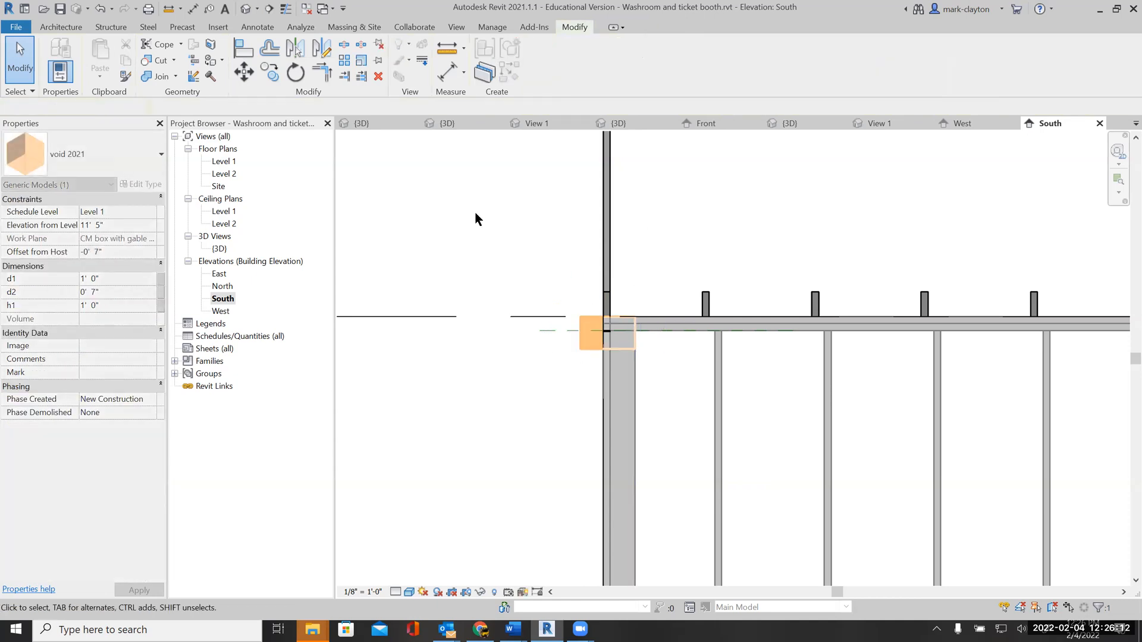
In the {3D} view, cut the 2x8 rafter's lower end with the void 2021 boxes
{"action": "left_click", "coordinate": [218, 248]}
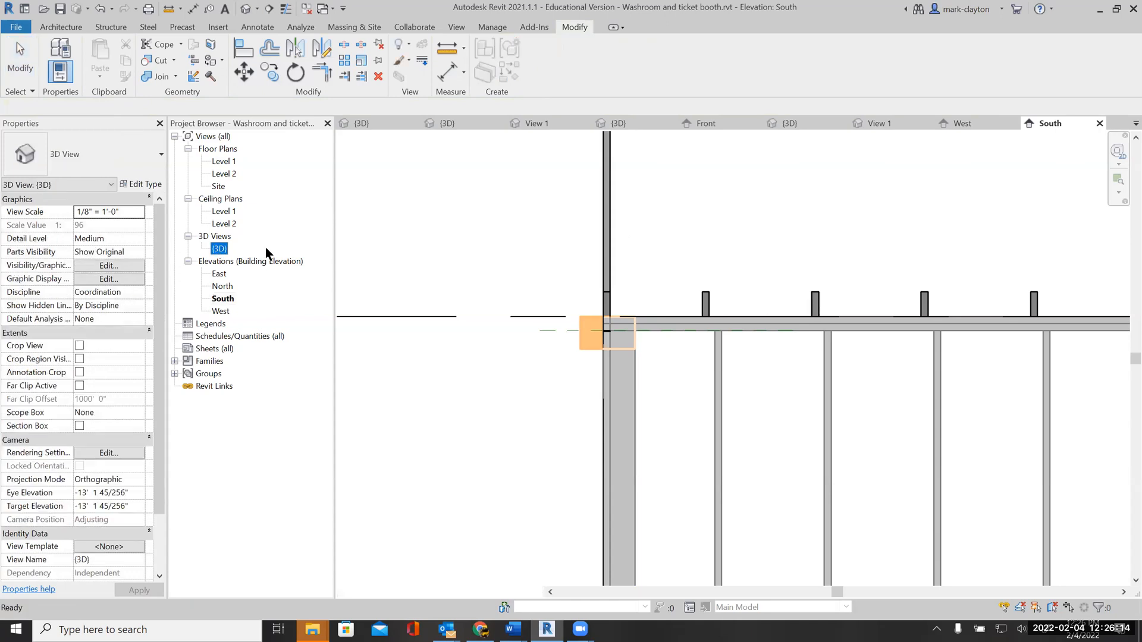
{"action": "scroll", "coordinate": [745, 306], "scroll_direction": "up", "scroll_amount": 5}
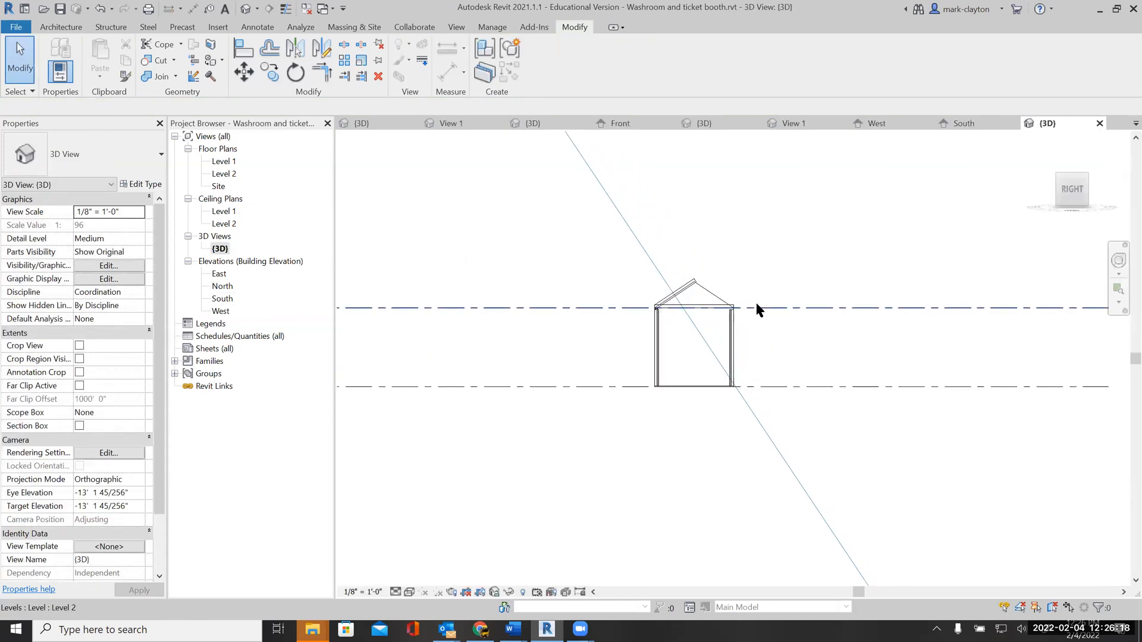
{"action": "scroll", "coordinate": [756, 305], "scroll_direction": "up", "scroll_amount": 1}
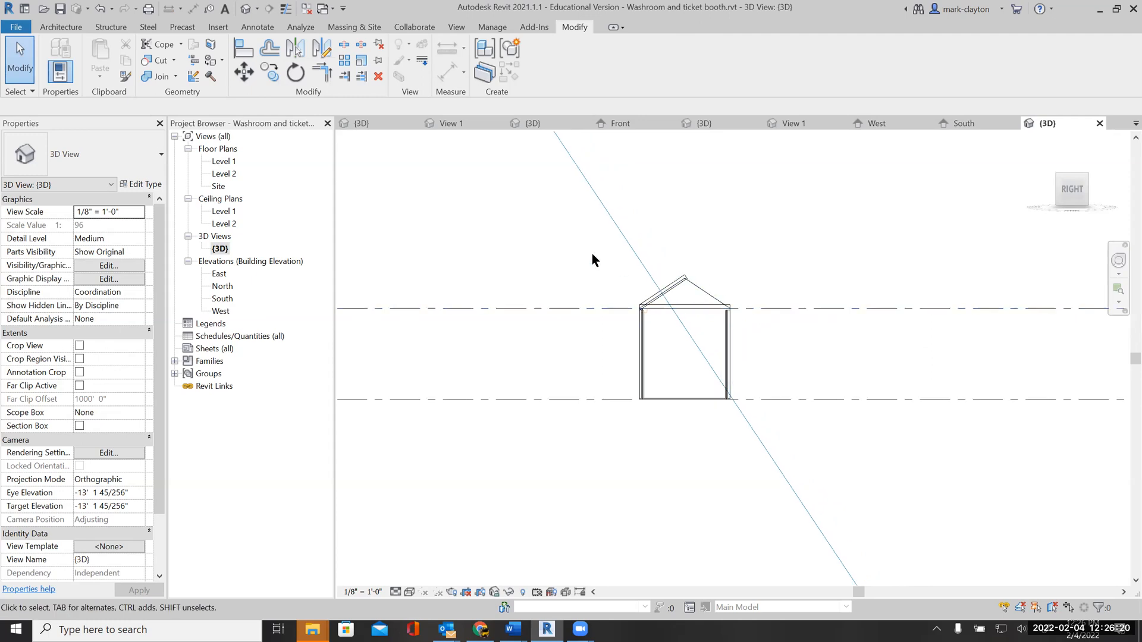
{"action": "left_click", "coordinate": [1058, 179]}
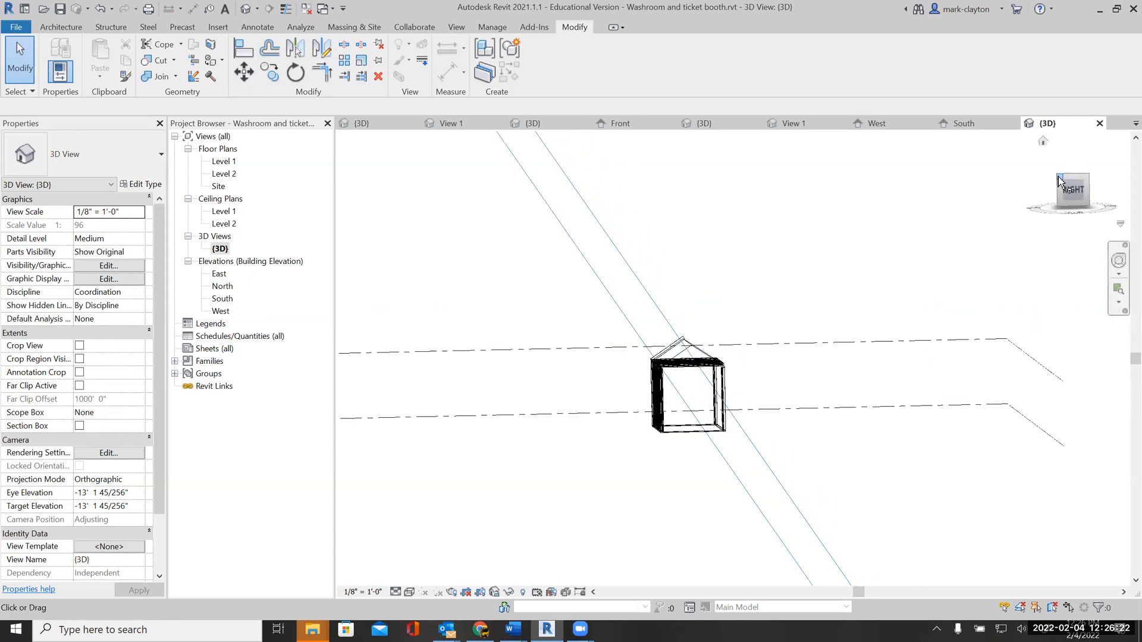
{"action": "scroll", "coordinate": [727, 337], "scroll_direction": "up", "scroll_amount": 8}
{"action": "scroll", "coordinate": [710, 318], "scroll_direction": "up", "scroll_amount": 6}
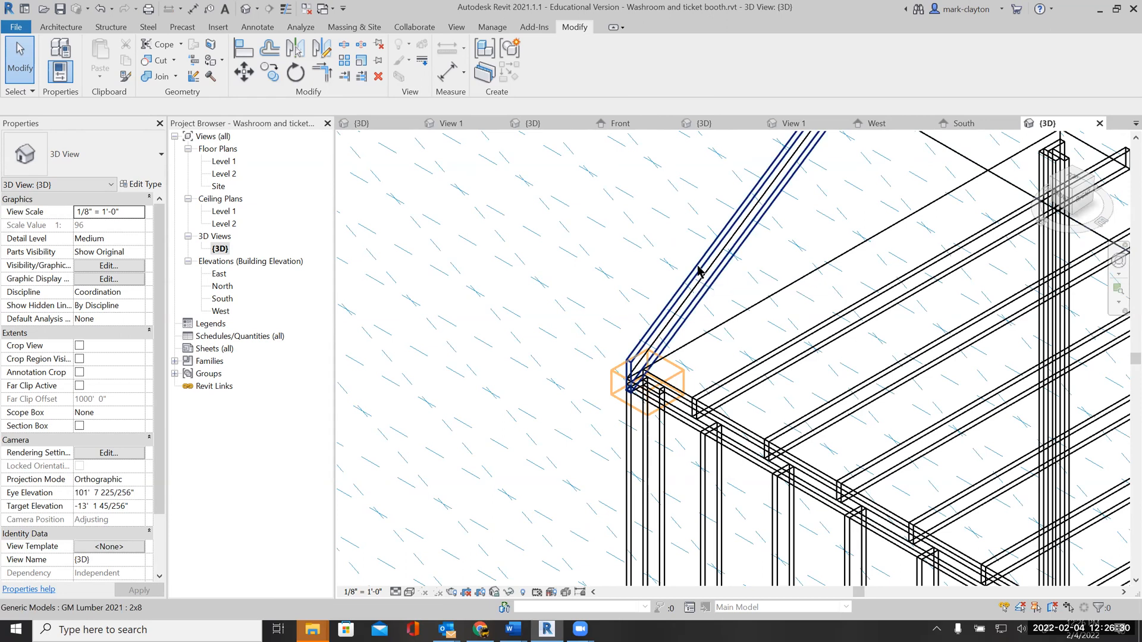
{"action": "left_click", "coordinate": [699, 271]}
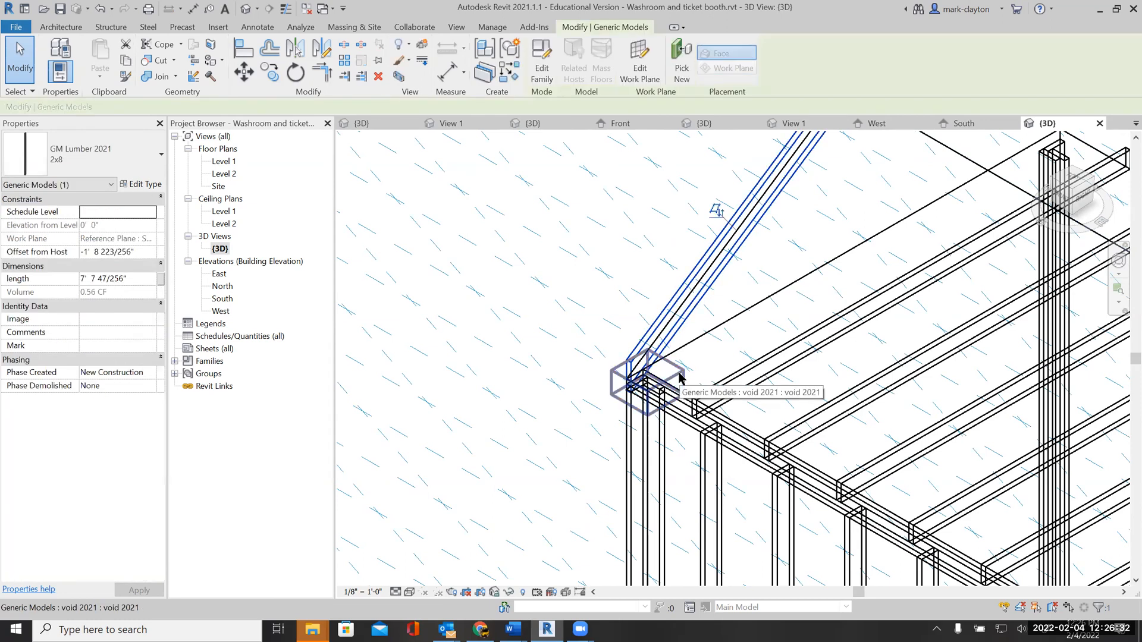
{"action": "left_click", "coordinate": [158, 60]}
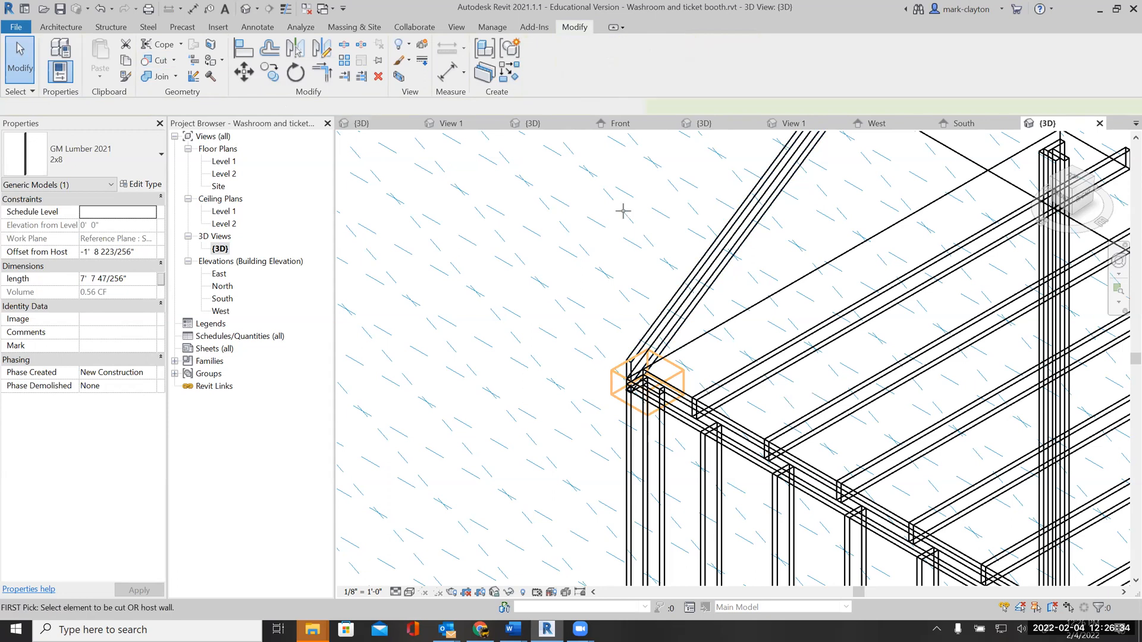
{"action": "left_click", "coordinate": [684, 307]}
{"action": "left_click", "coordinate": [698, 368]}
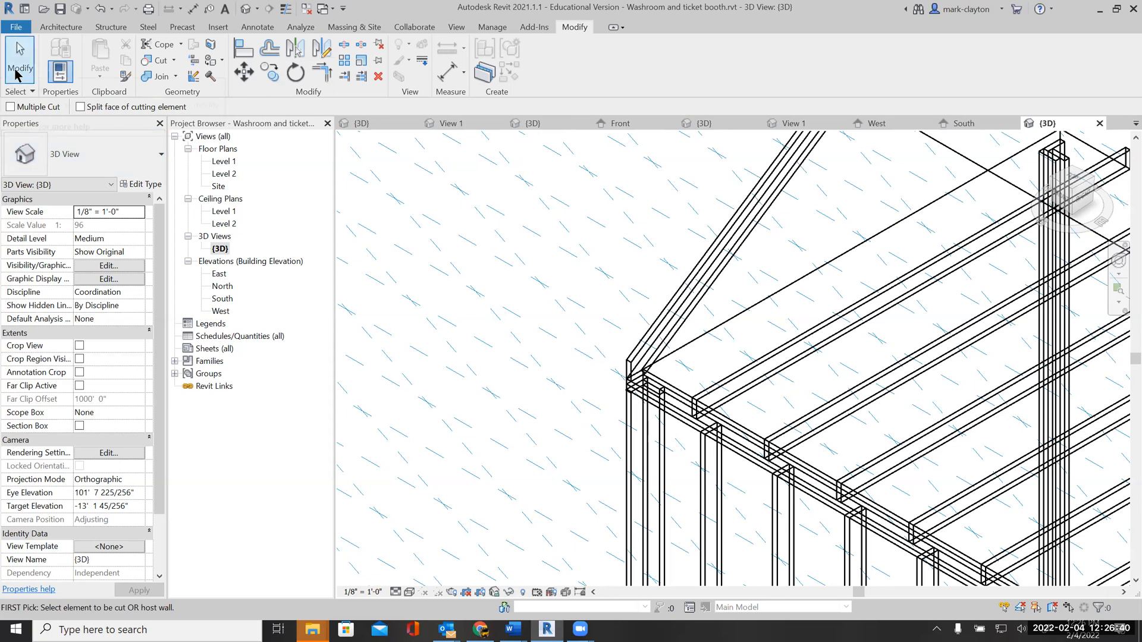
{"action": "left_click", "coordinate": [18, 70]}
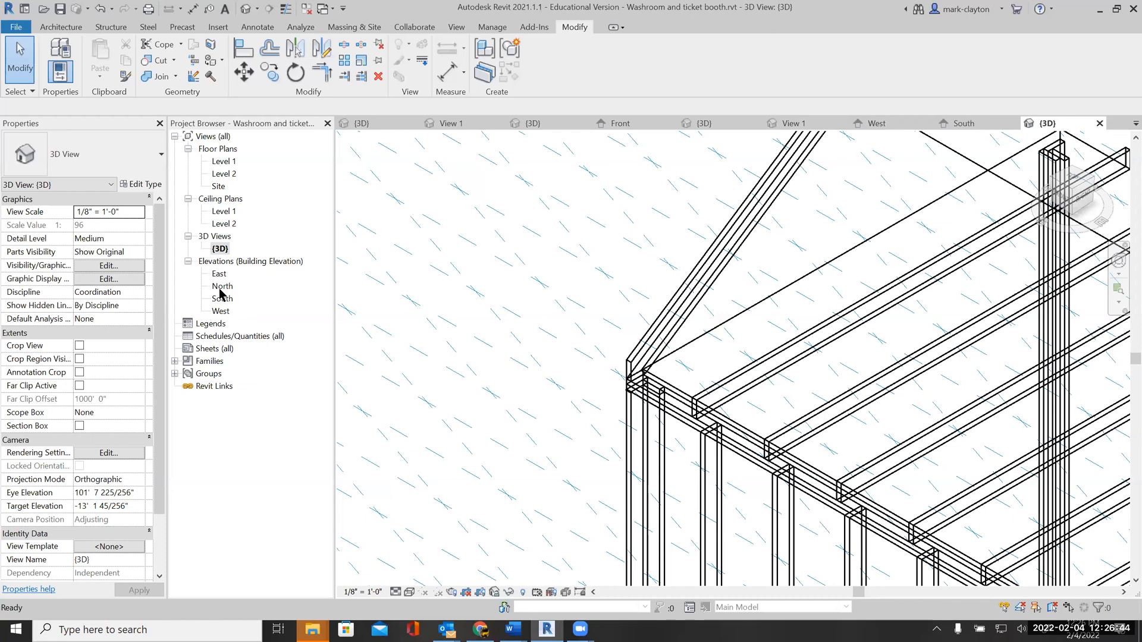
Examine the trimmed rafter end and its void boxes in the West elevation
{"action": "double_click", "coordinate": [220, 311]}
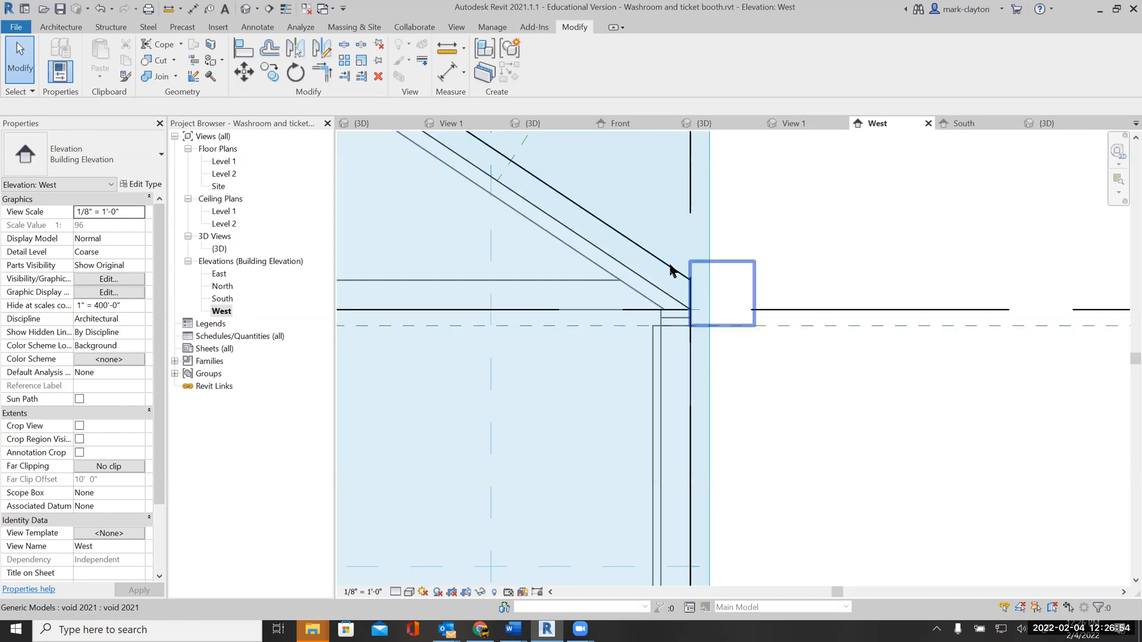
{"action": "left_click", "coordinate": [719, 271]}
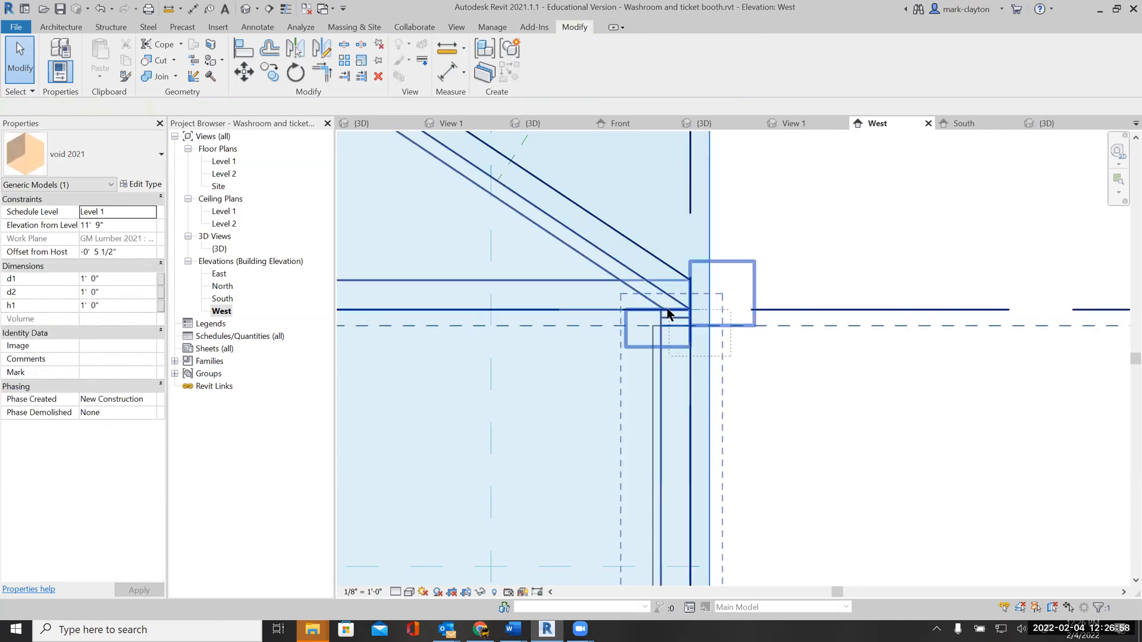
{"action": "key", "text": "Escape"}
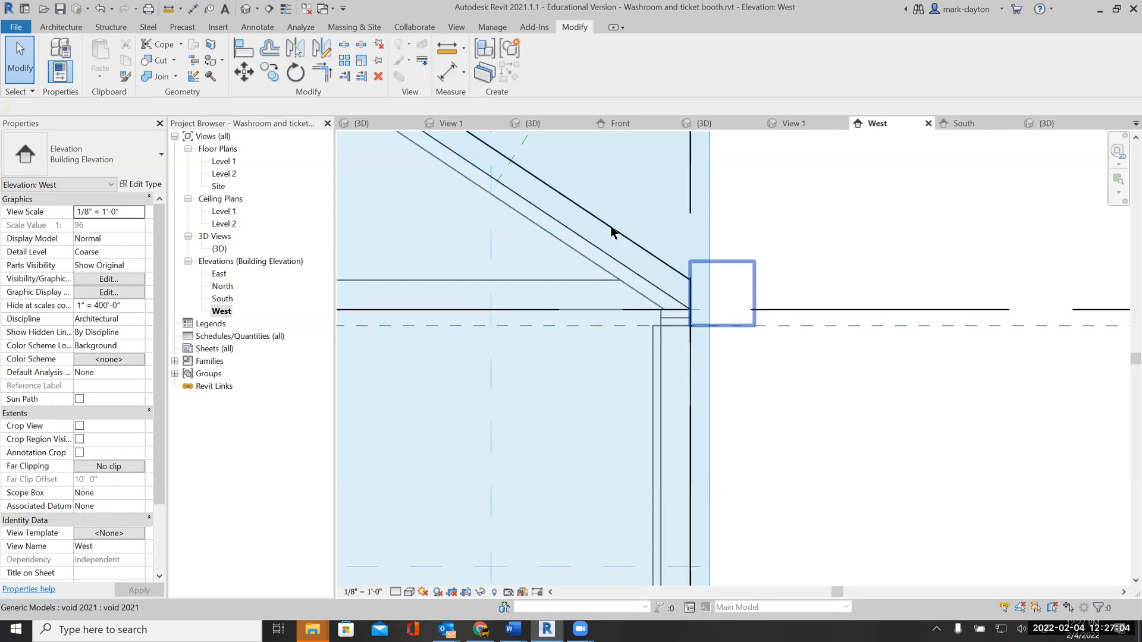
{"action": "left_click", "coordinate": [150, 60]}
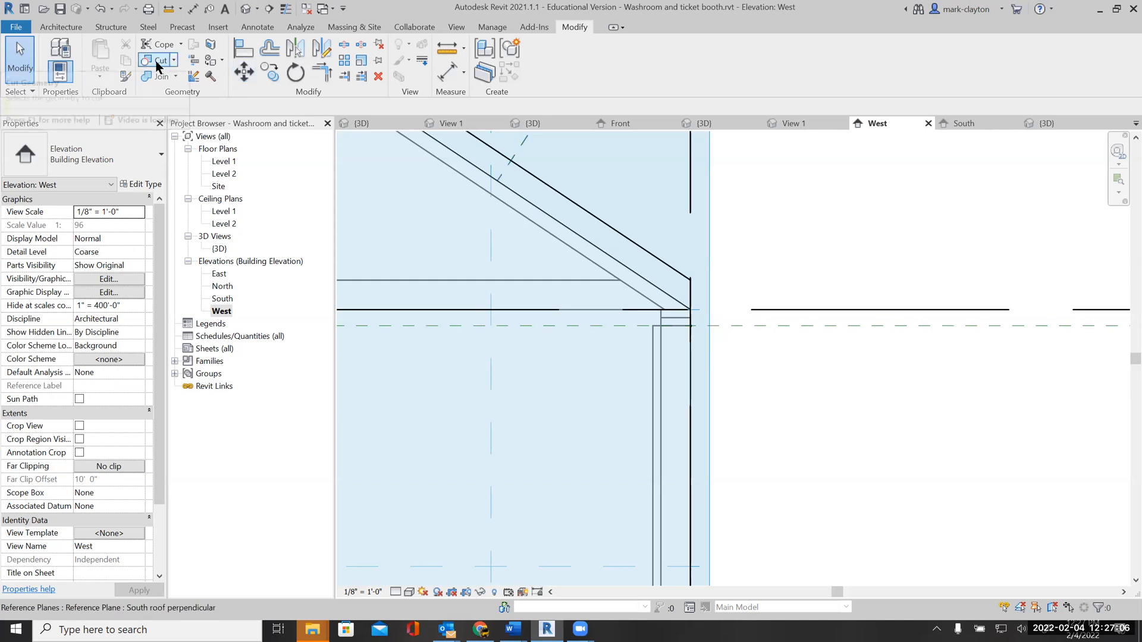
{"action": "left_click", "coordinate": [641, 251]}
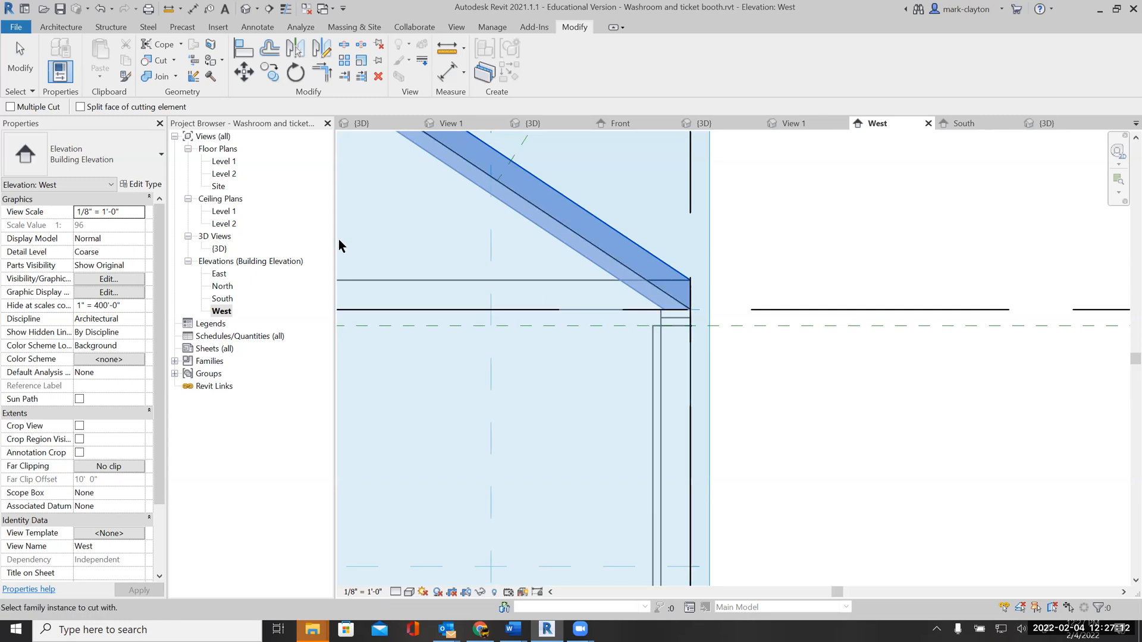
{"action": "left_click", "coordinate": [24, 67]}
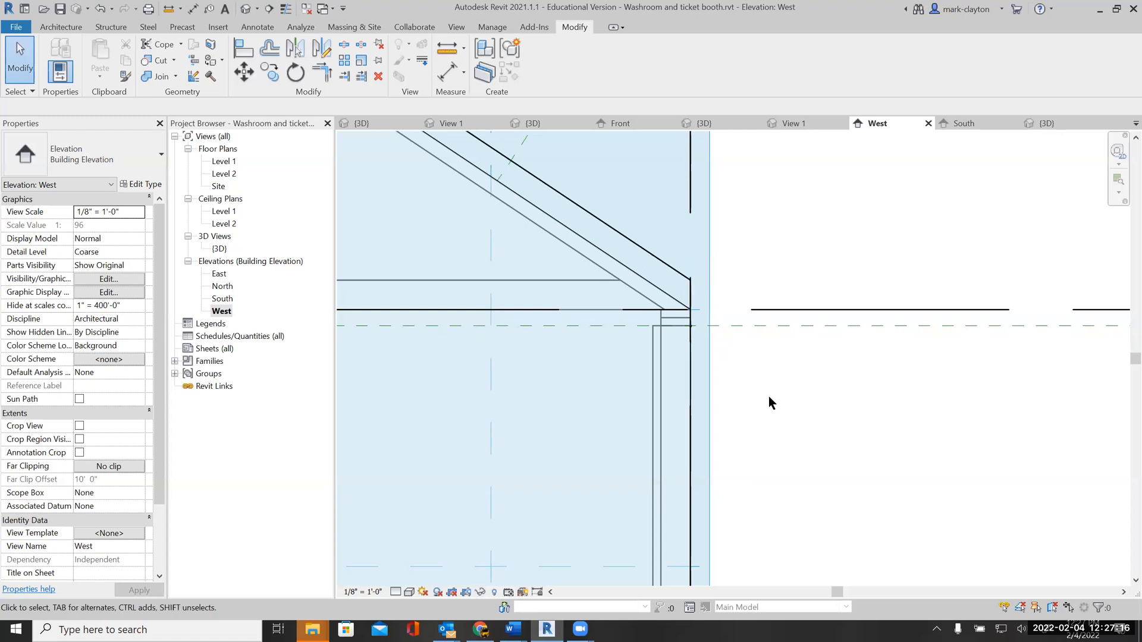
Uncut the 2x8 rafter from both void 2021 boxes at its lower end in the West elevation
{"action": "left_click", "coordinate": [530, 198]}
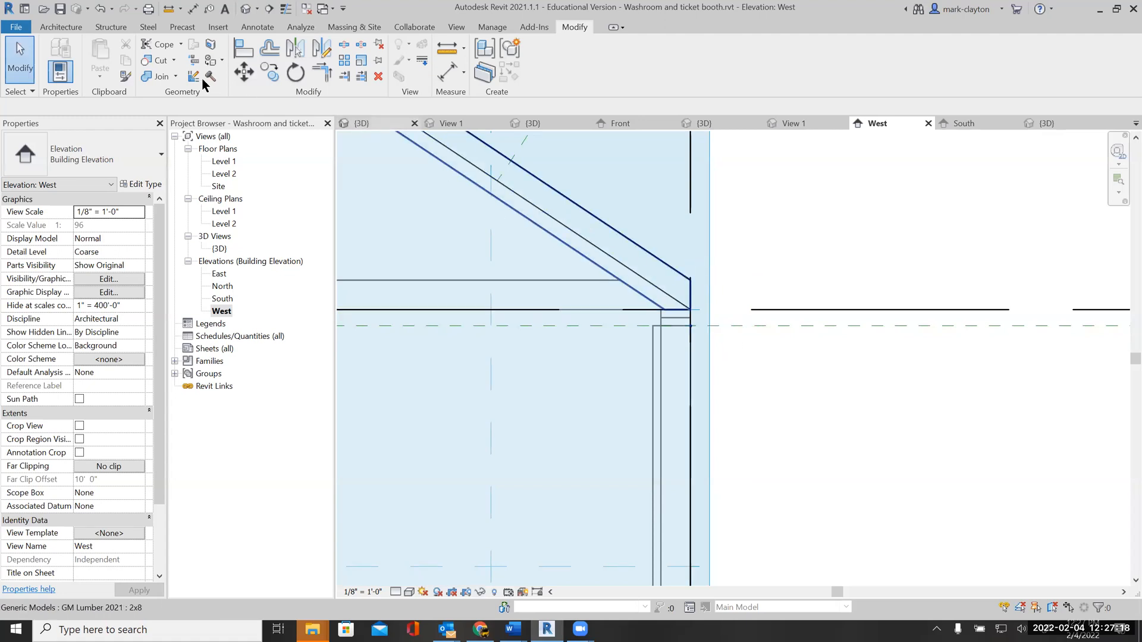
{"action": "left_click", "coordinate": [174, 60]}
{"action": "left_click", "coordinate": [149, 109]}
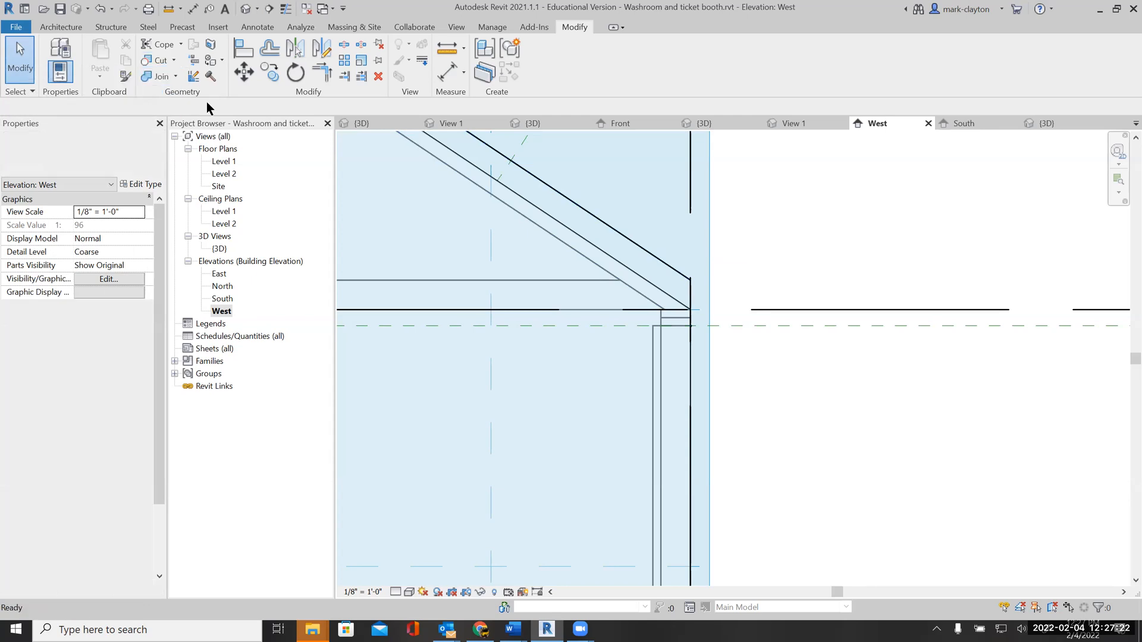
{"action": "left_click", "coordinate": [600, 225]}
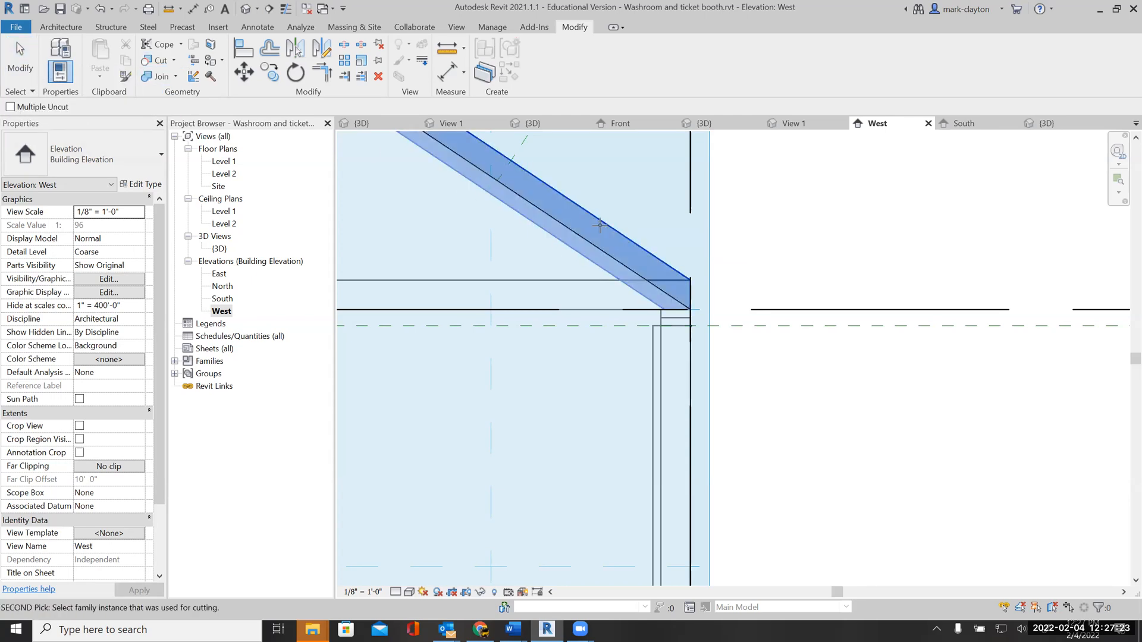
{"action": "left_click", "coordinate": [706, 264]}
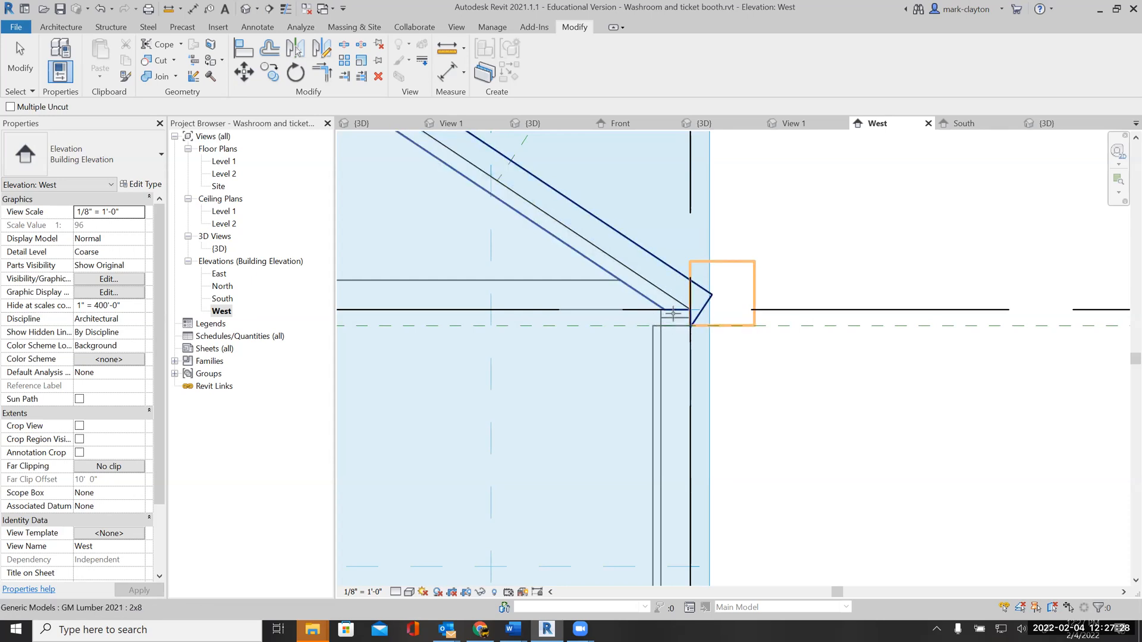
{"action": "left_click", "coordinate": [632, 239]}
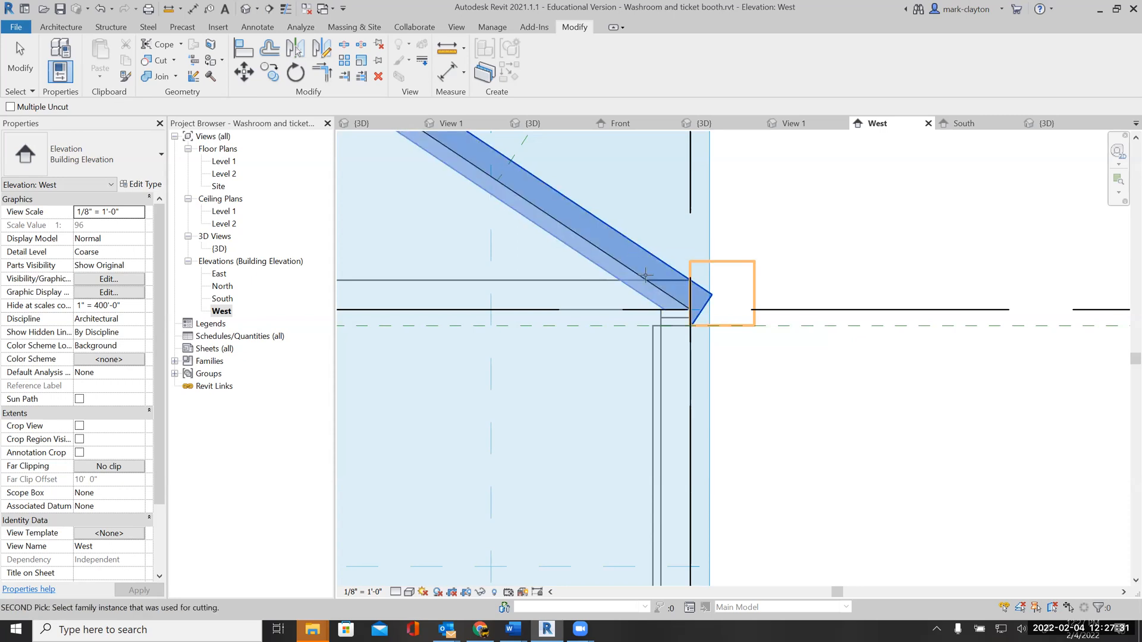
{"action": "left_click", "coordinate": [666, 315]}
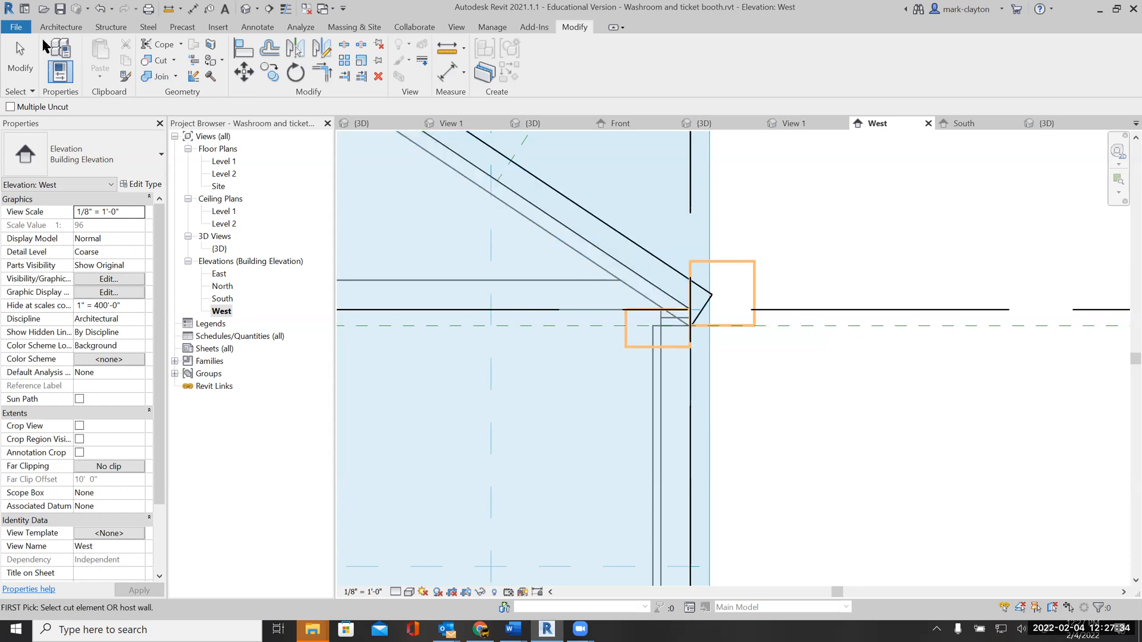
{"action": "left_click", "coordinate": [28, 46]}
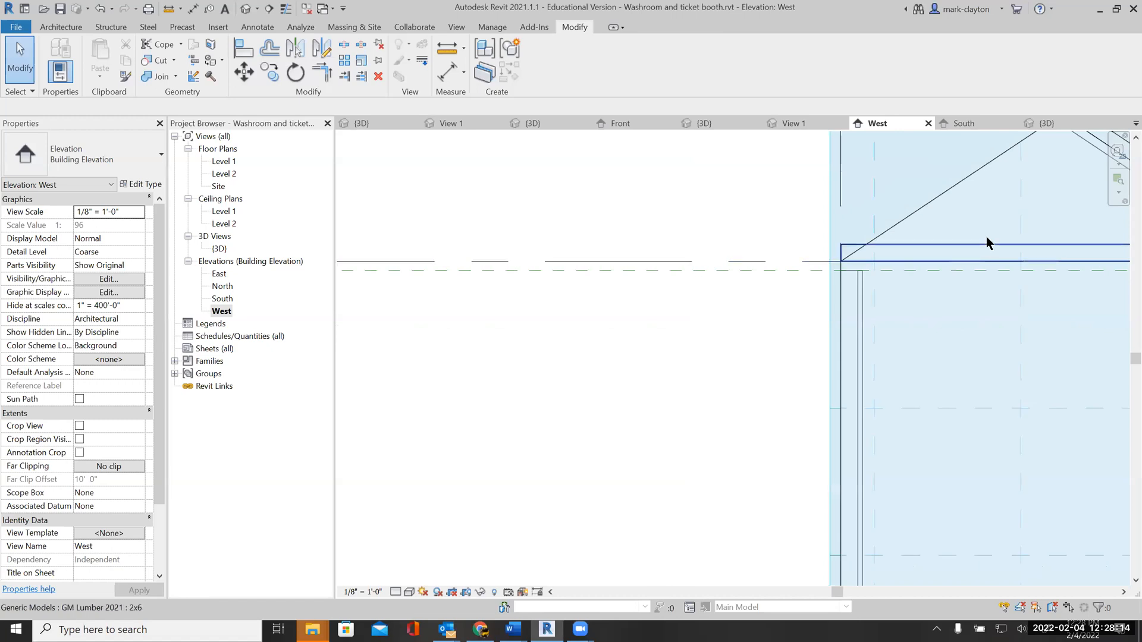
Examine the gable framing from the far wall to the uncut rafter and its void boxes in the West elevation
{"action": "left_click", "coordinate": [988, 238]}
{"action": "middle_click_drag", "start_coordinate": [966, 228], "coordinate": [653, 234]}
{"action": "scroll", "coordinate": [651, 229], "scroll_direction": "up", "scroll_amount": 2}
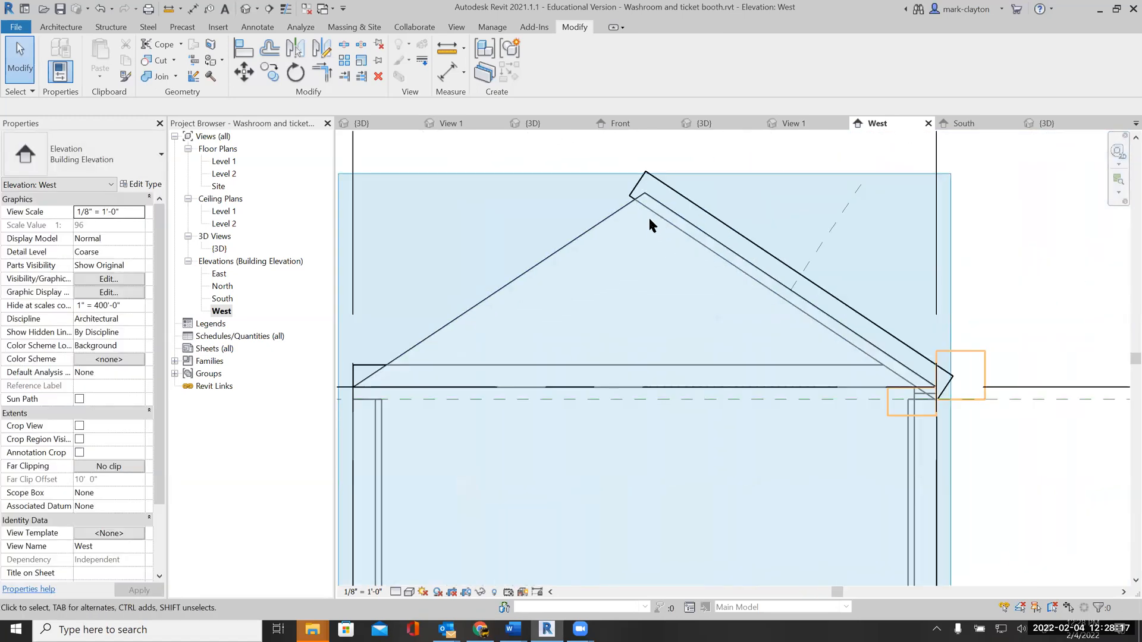
{"action": "scroll", "coordinate": [649, 220], "scroll_direction": "up", "scroll_amount": 1}
{"action": "scroll", "coordinate": [648, 220], "scroll_direction": "up", "scroll_amount": 1}
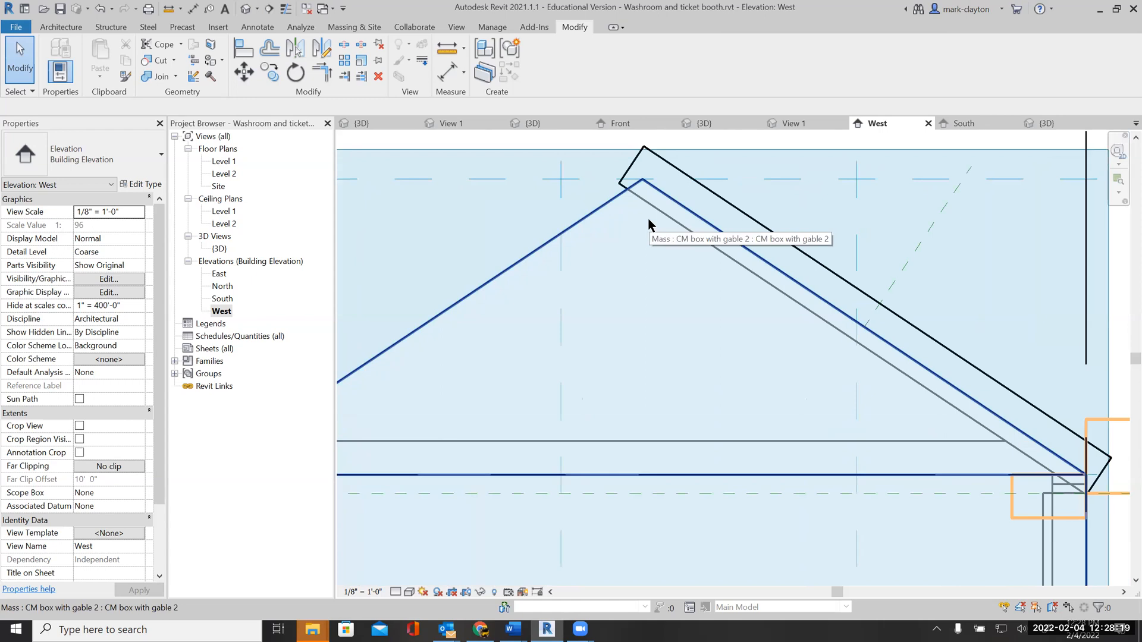
{"action": "scroll", "coordinate": [649, 220], "scroll_direction": "down", "scroll_amount": 1}
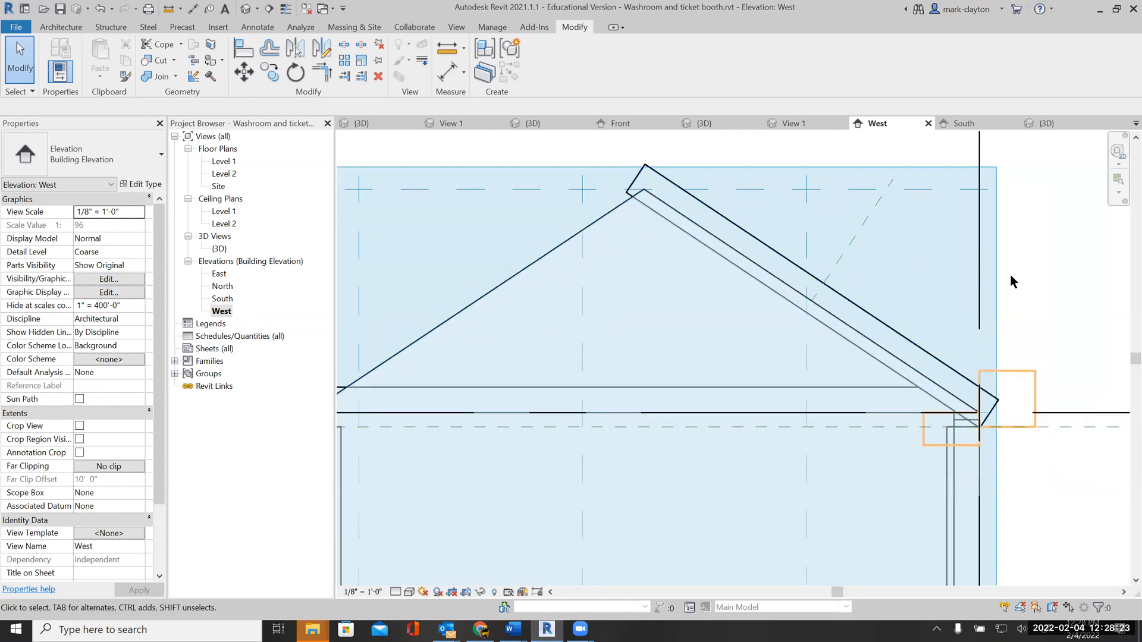
{"action": "scroll", "coordinate": [1024, 285], "scroll_direction": "down", "scroll_amount": 1}
{"action": "middle_click_drag", "start_coordinate": [1024, 286], "coordinate": [801, 252]}
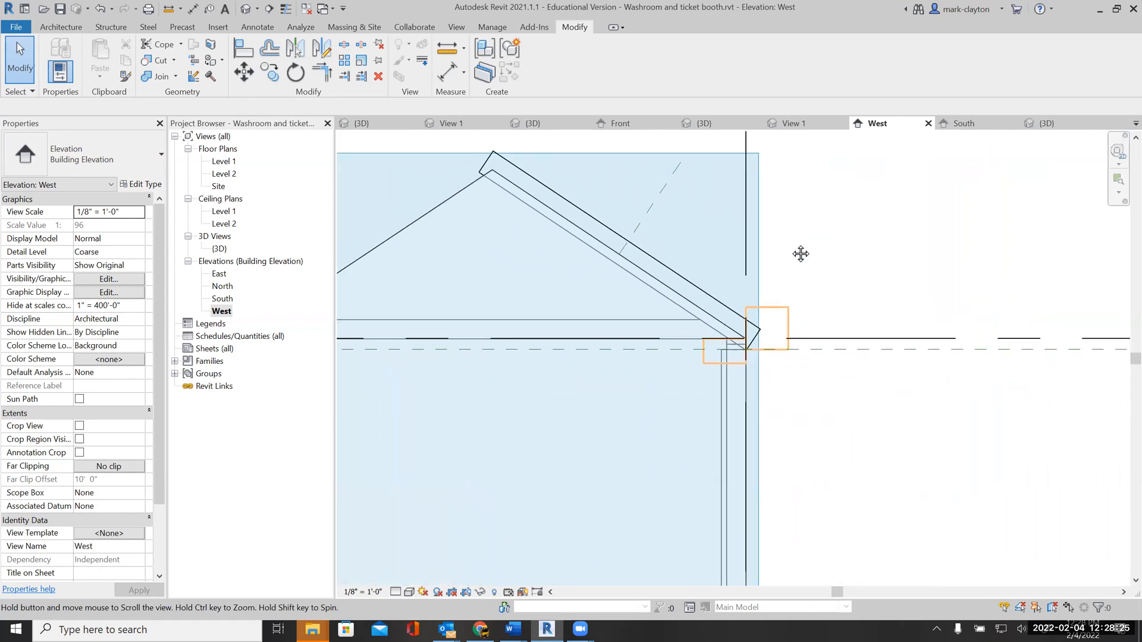
Group the 2x8 rafter and its two void 2021 boxes into a model group named Rafter
{"action": "left_click", "coordinate": [61, 26]}
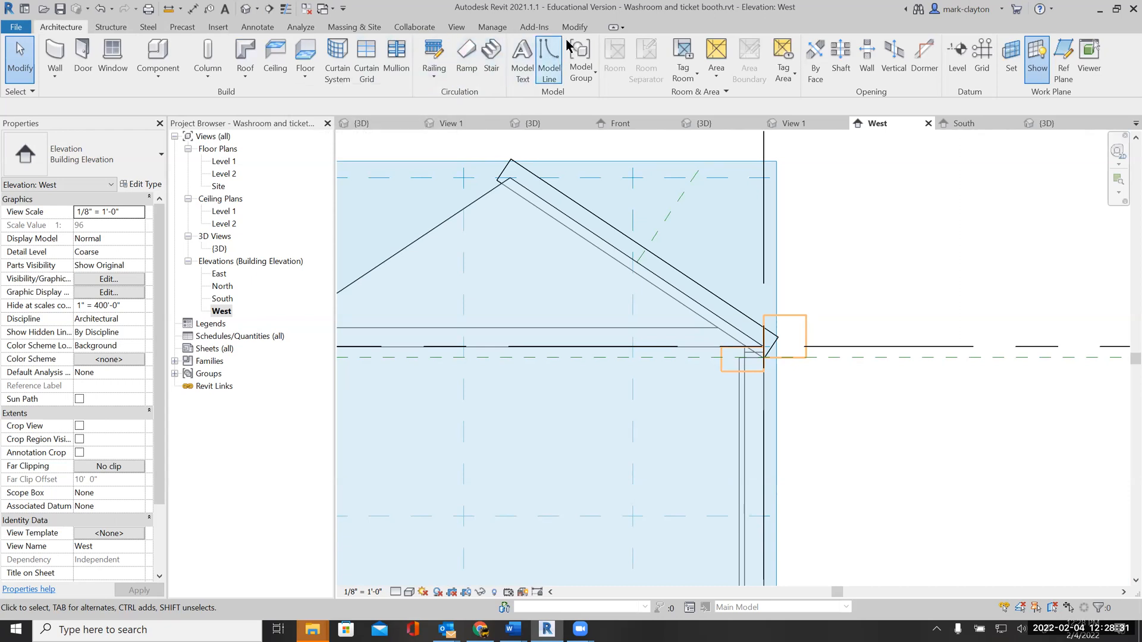
{"action": "left_click", "coordinate": [574, 27]}
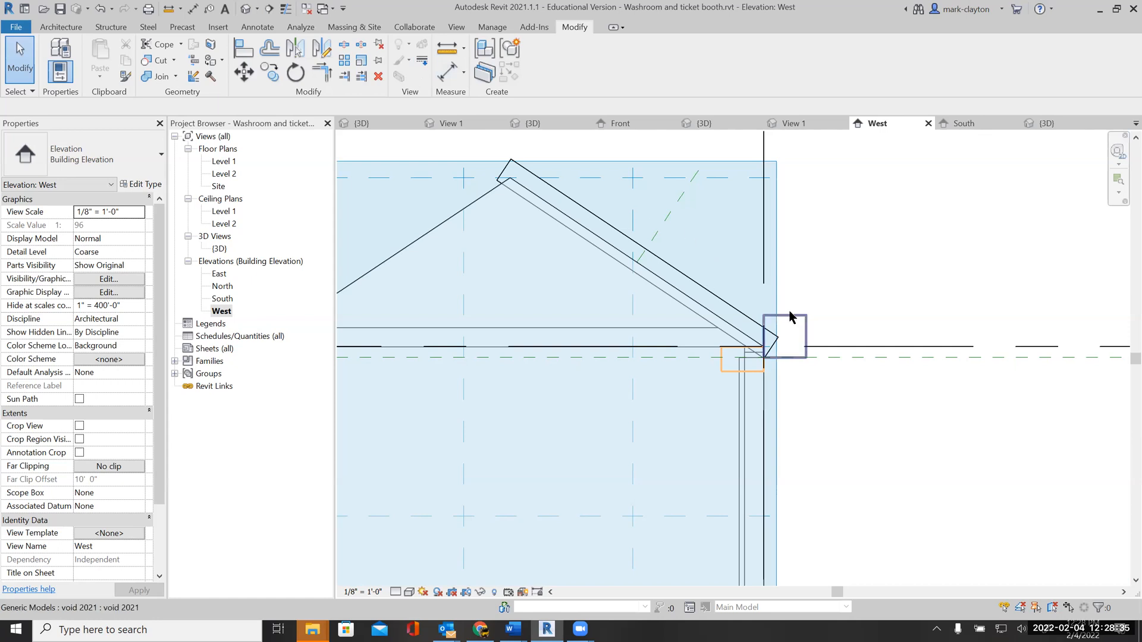
{"action": "left_click", "coordinate": [803, 331]}
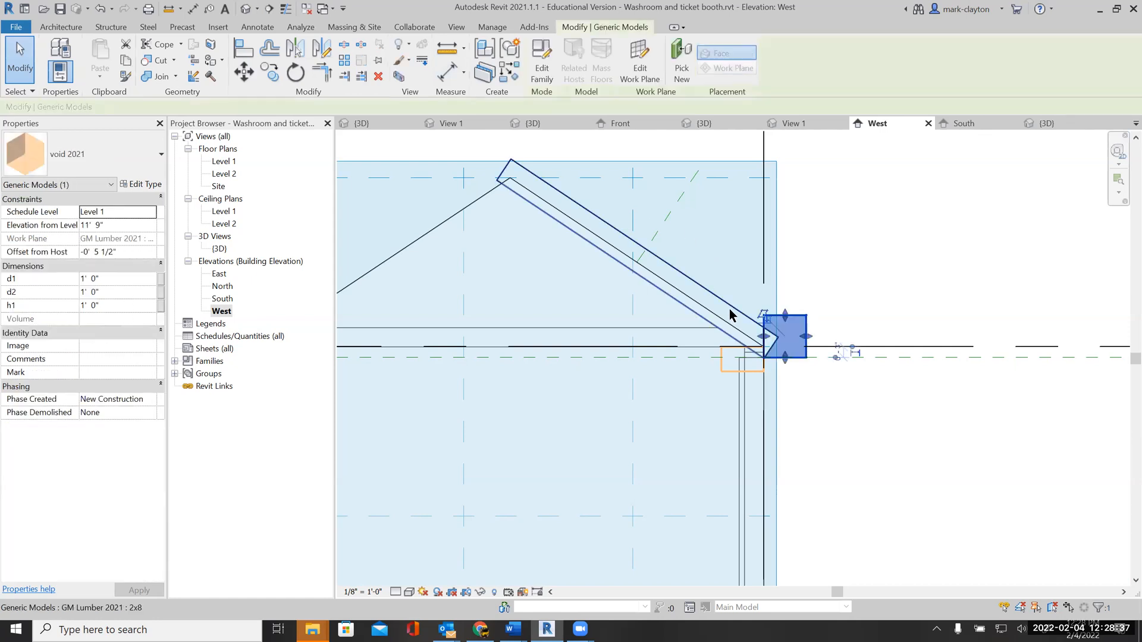
{"action": "left_click", "coordinate": [736, 318], "text": "ctrl"}
{"action": "left_click", "coordinate": [739, 380], "text": "ctrl"}
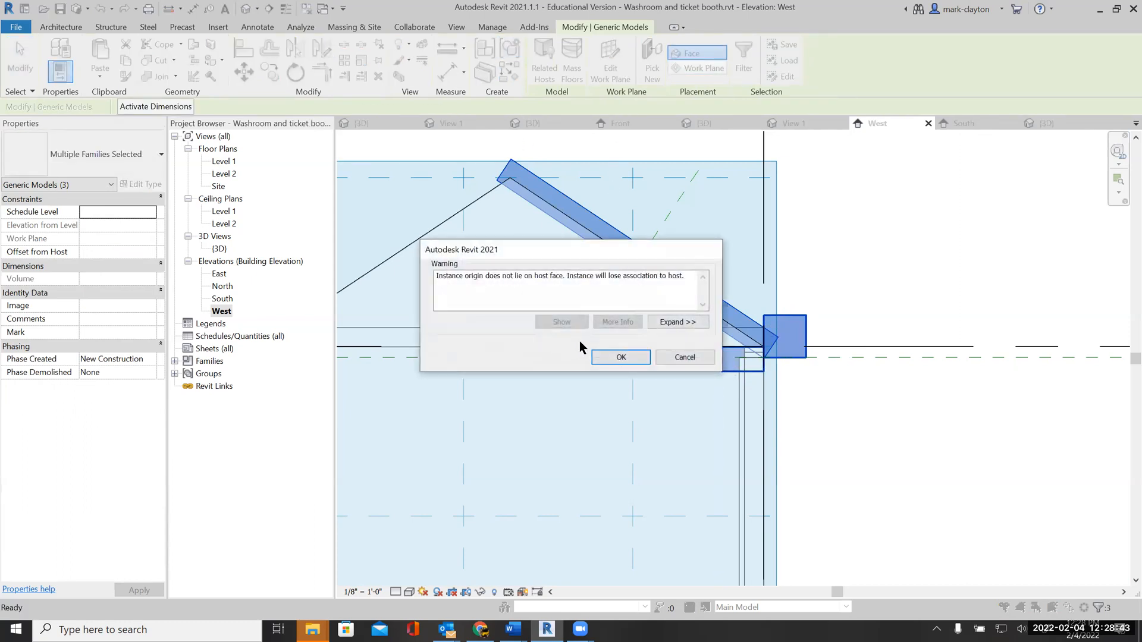
{"action": "left_click", "coordinate": [607, 357]}
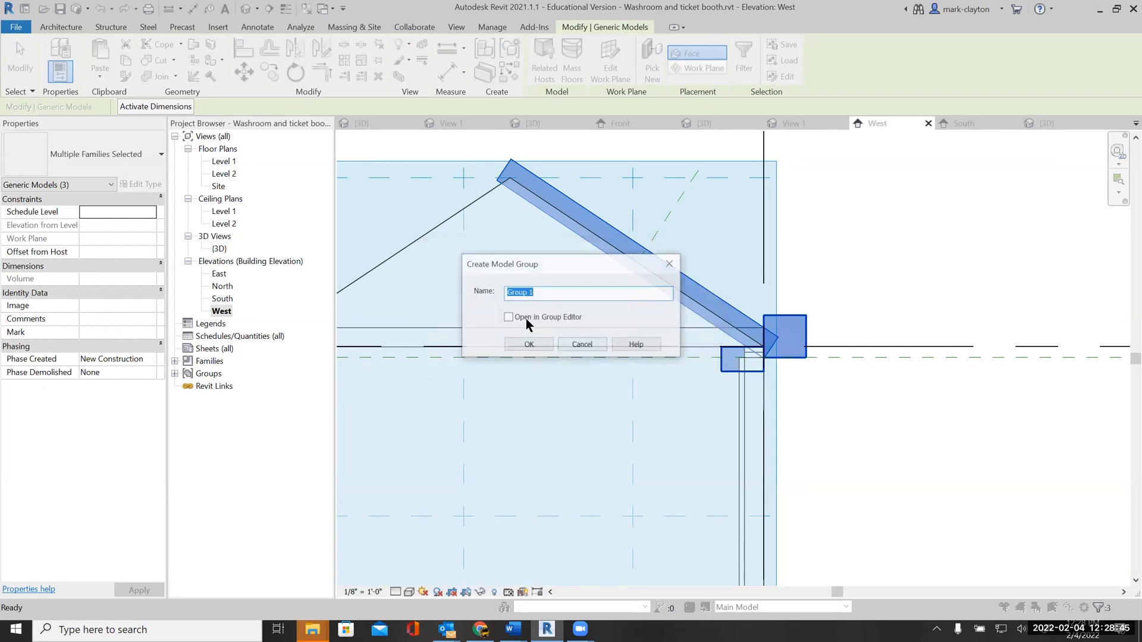
{"action": "type", "text": "Rafter"}
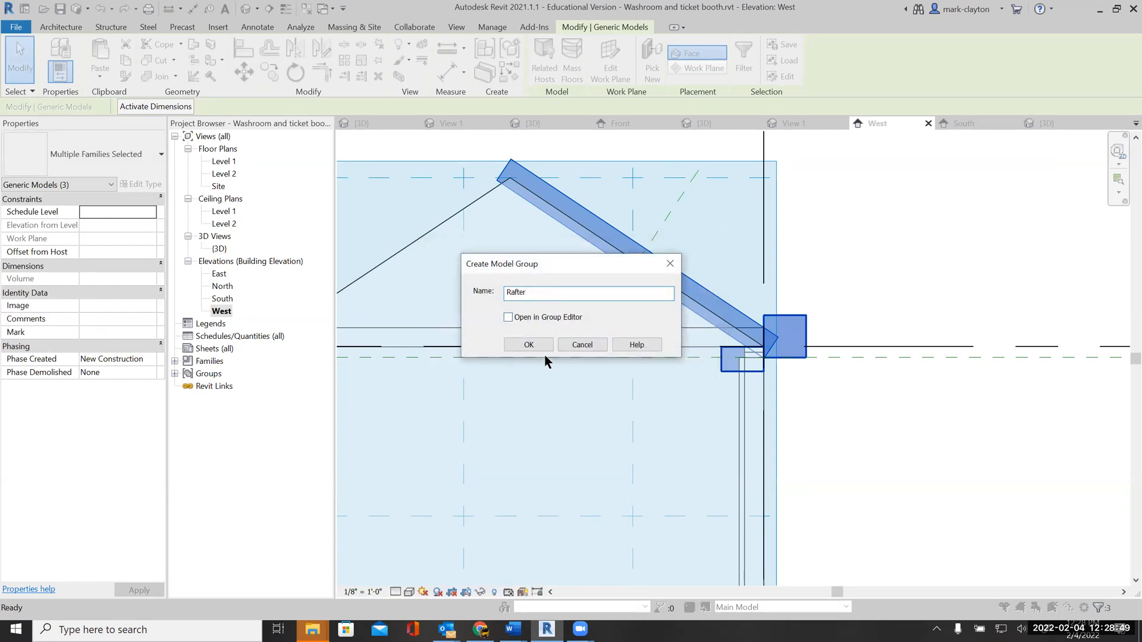
{"action": "left_click", "coordinate": [528, 345]}
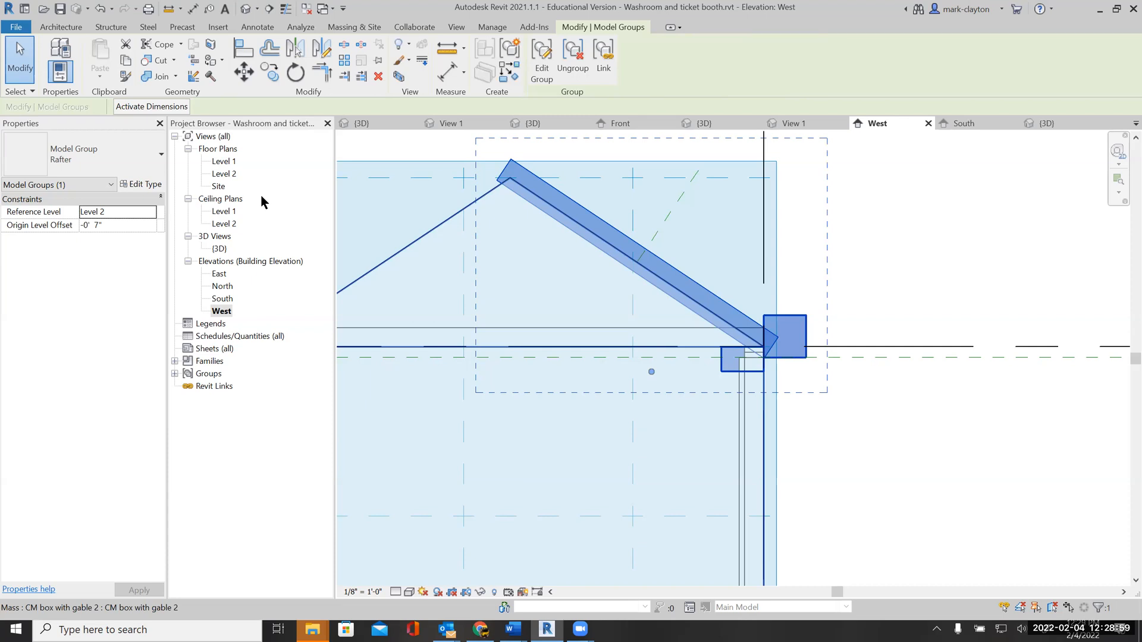
In the Level 2 floor plan, copy the Rafter group along the lower wall line to the next four 2x6 joists
{"action": "double_click", "coordinate": [228, 173]}
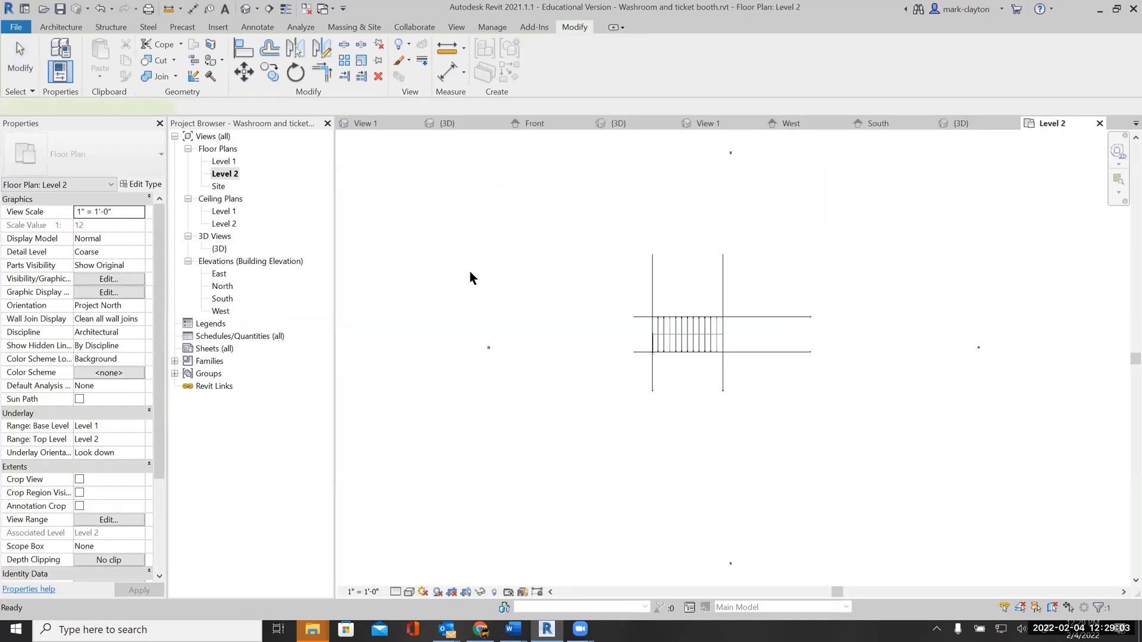
{"action": "left_click", "coordinate": [655, 354]}
{"action": "scroll", "coordinate": [668, 357], "scroll_direction": "up", "scroll_amount": 5}
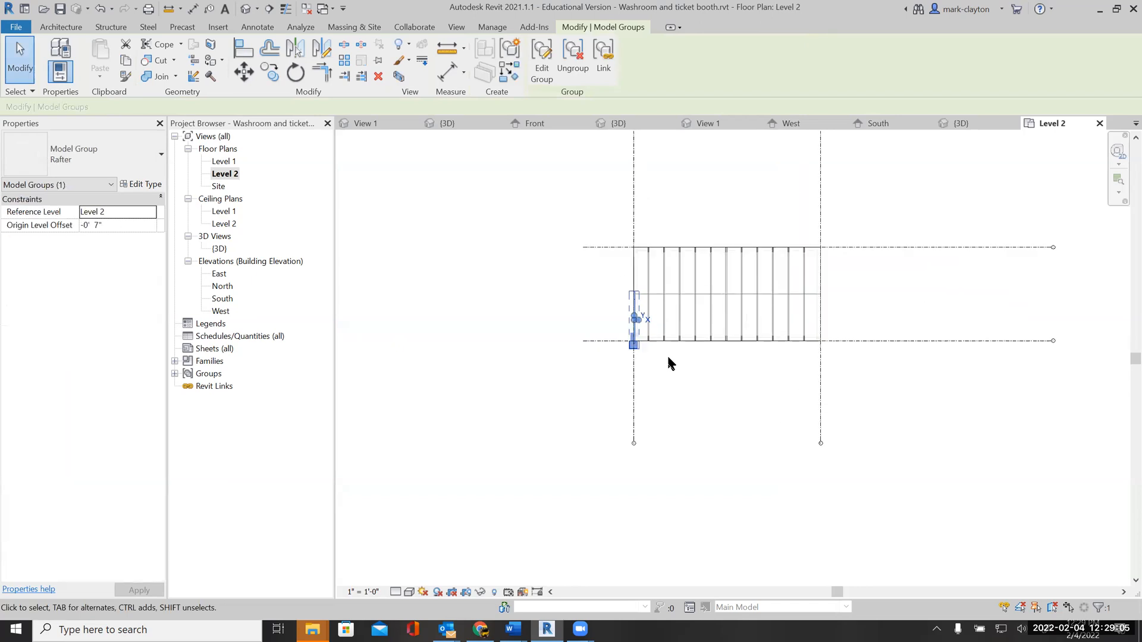
{"action": "scroll", "coordinate": [668, 357], "scroll_direction": "up", "scroll_amount": 5}
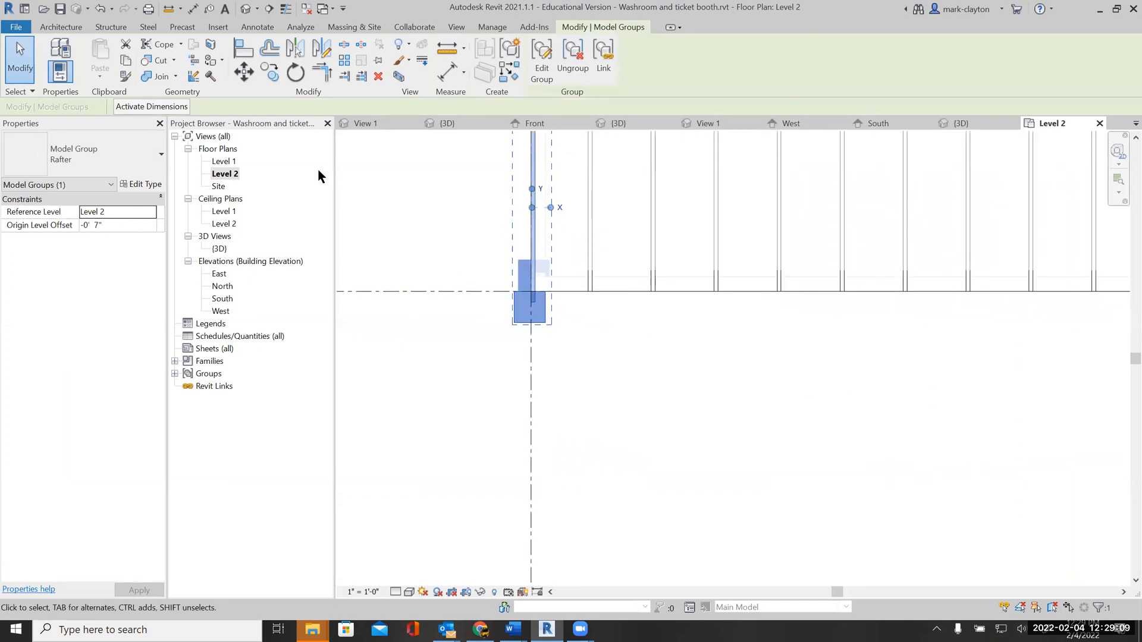
{"action": "left_click", "coordinate": [269, 71]}
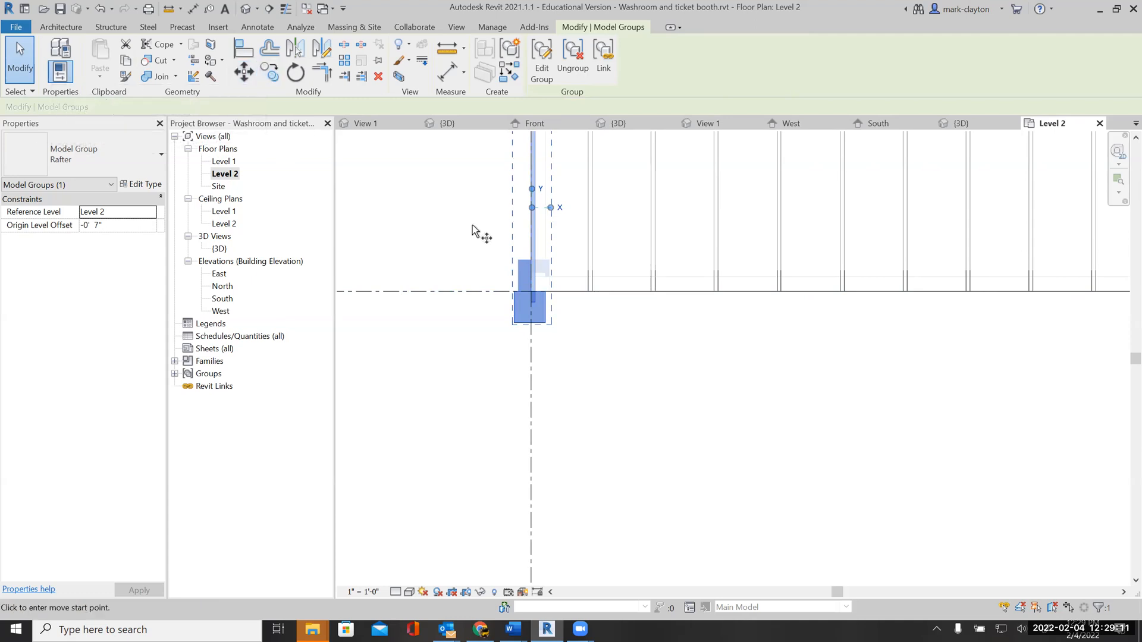
{"action": "left_click", "coordinate": [533, 291]}
{"action": "left_click", "coordinate": [536, 292]}
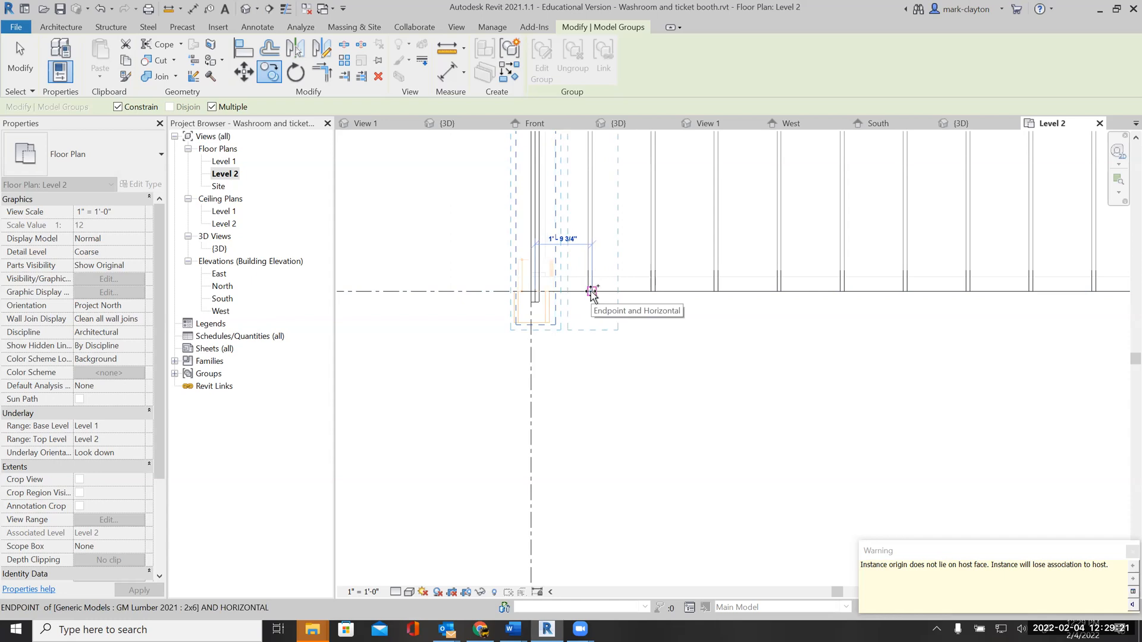
{"action": "left_click", "coordinate": [591, 291]}
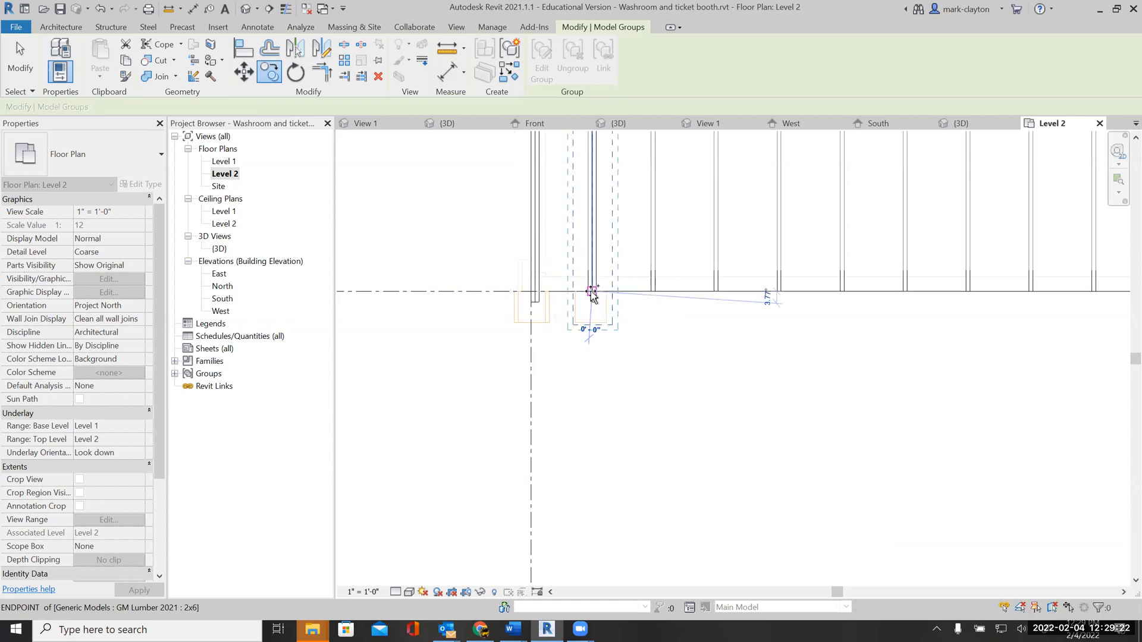
{"action": "left_click", "coordinate": [655, 291]}
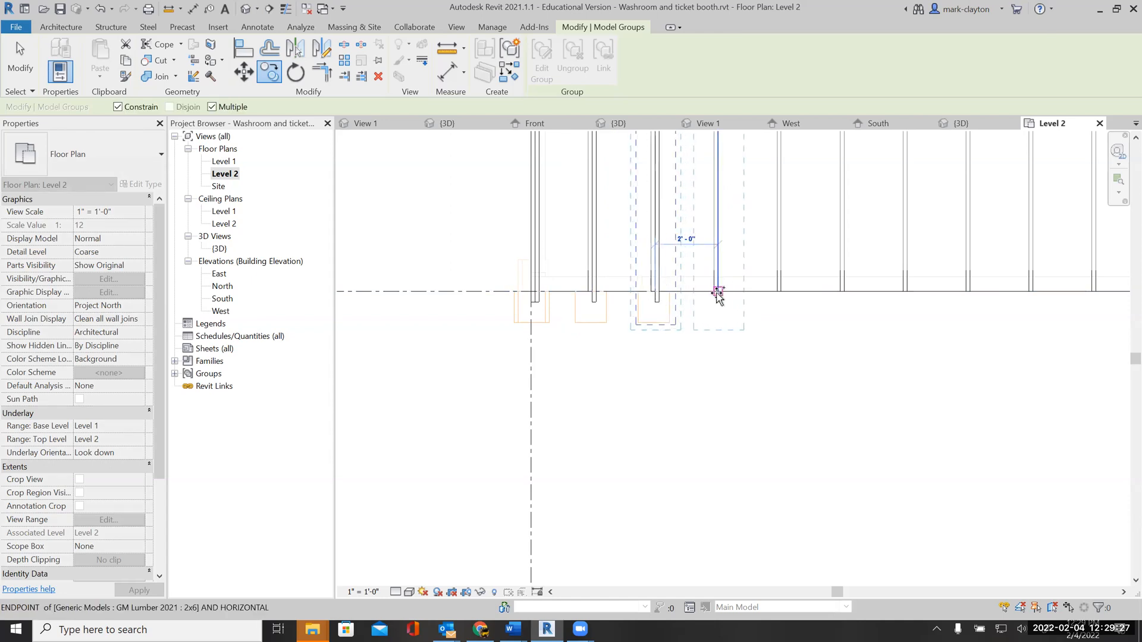
{"action": "left_click", "coordinate": [719, 291]}
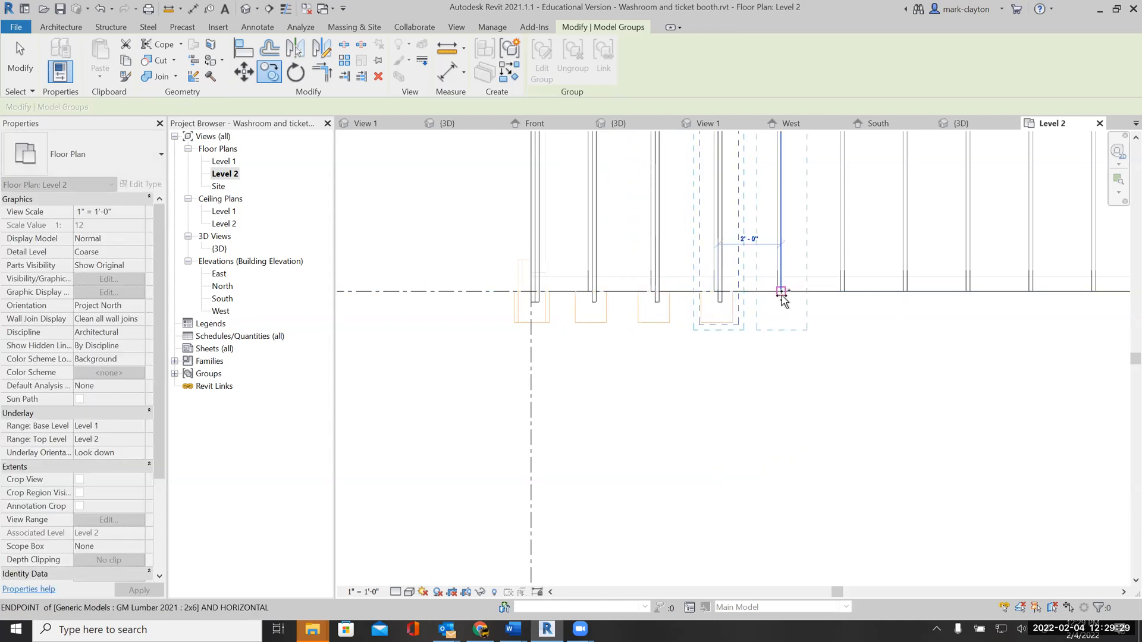
{"action": "left_click", "coordinate": [781, 291]}
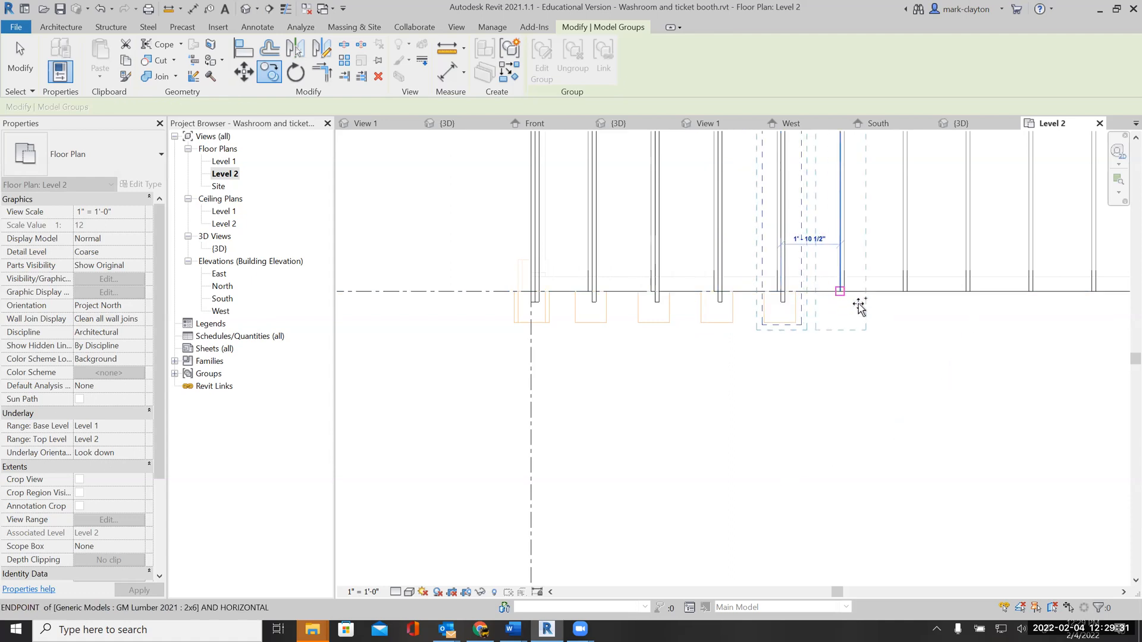
{"action": "left_click", "coordinate": [30, 57]}
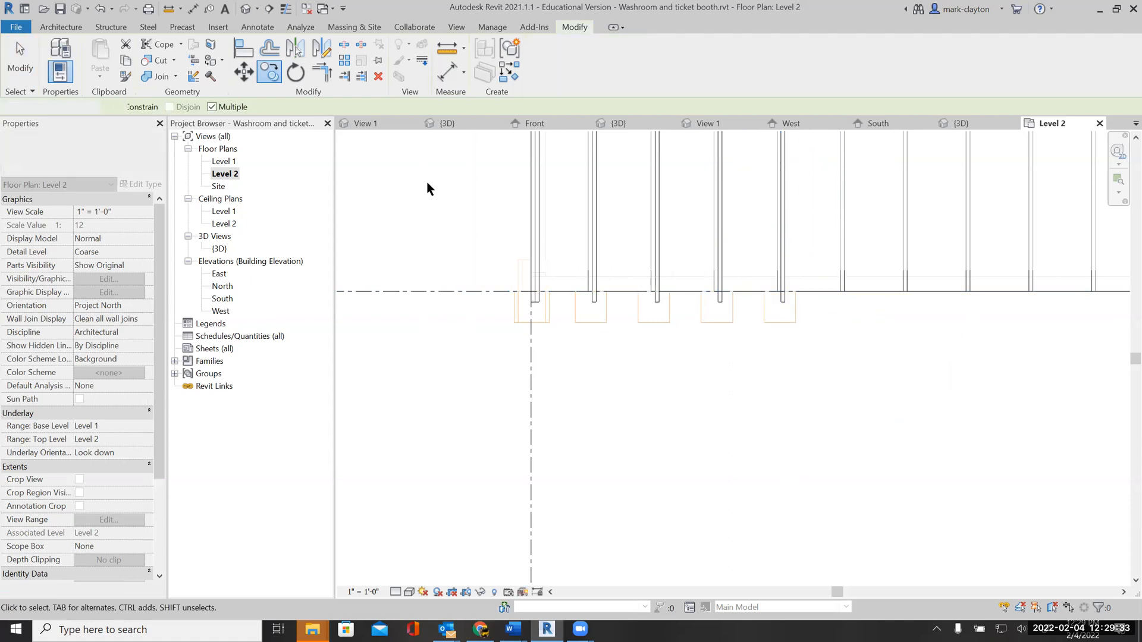
In the 3D view, open the Rafter group at the building's end corner for editing
{"action": "scroll", "coordinate": [664, 348], "scroll_direction": "up", "scroll_amount": 2}
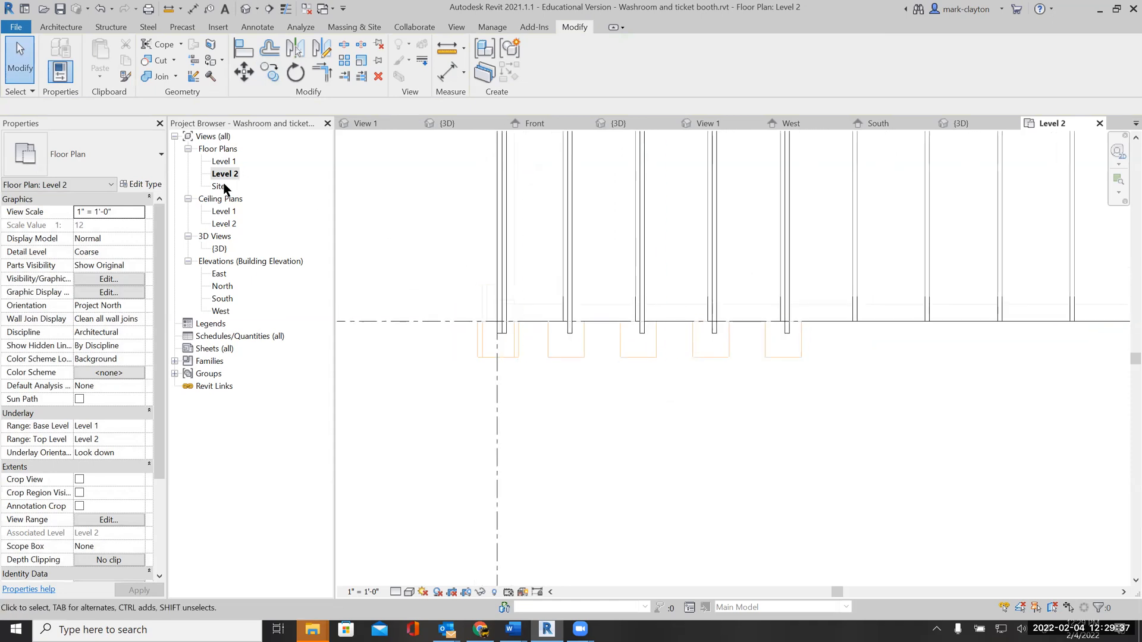
{"action": "double_click", "coordinate": [220, 249]}
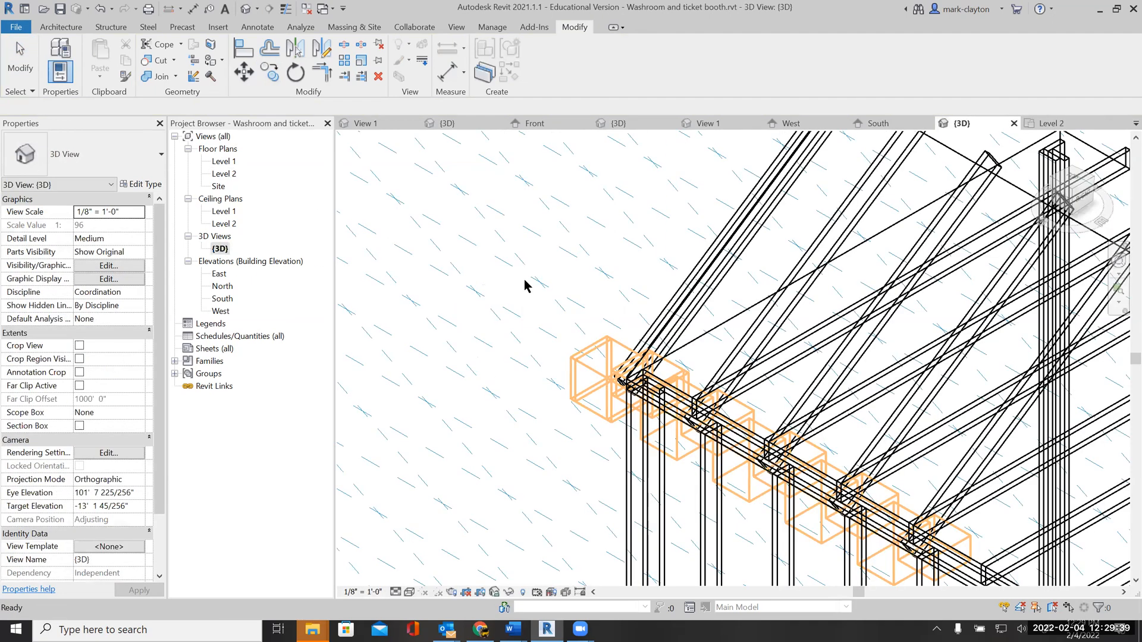
{"action": "middle_click_drag", "start_coordinate": [632, 305], "coordinate": [541, 229]}
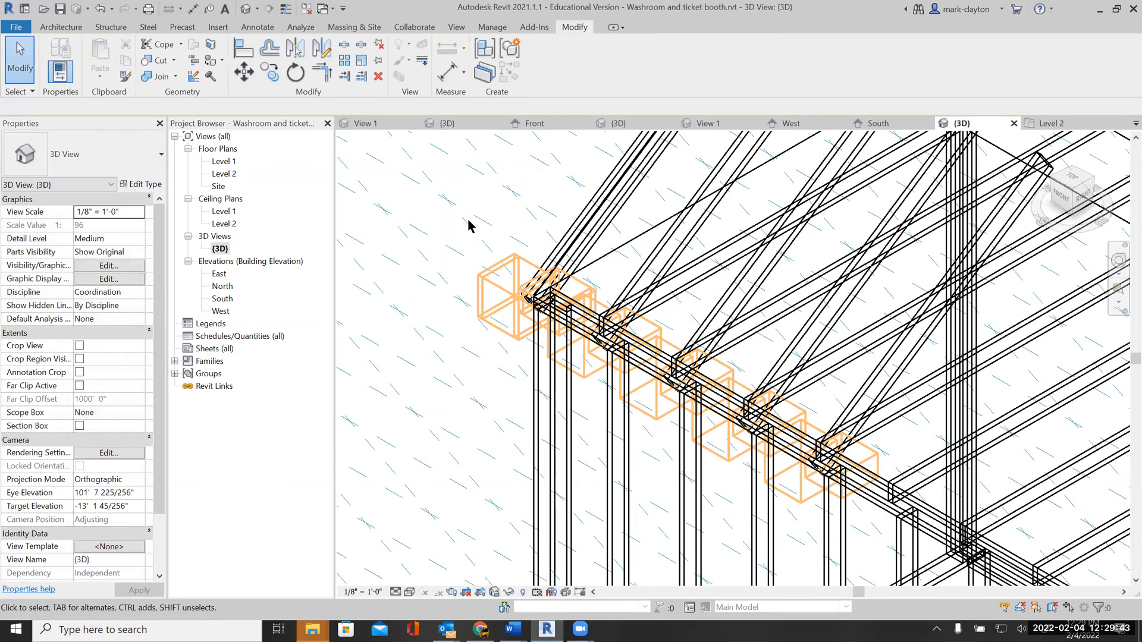
{"action": "left_click", "coordinate": [556, 241]}
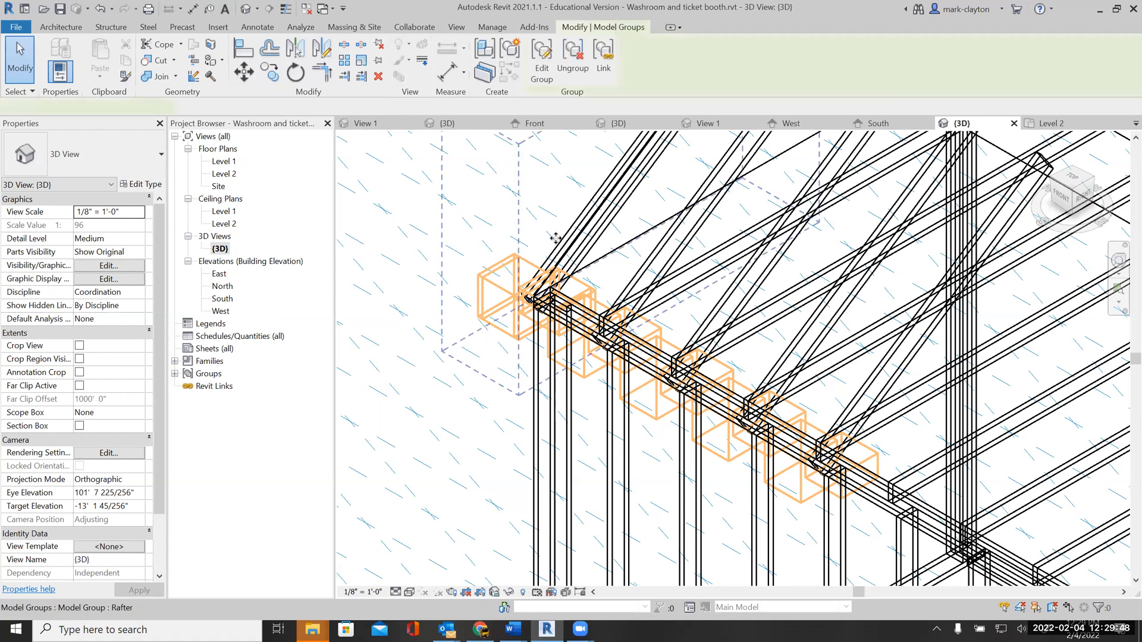
{"action": "left_click", "coordinate": [538, 67]}
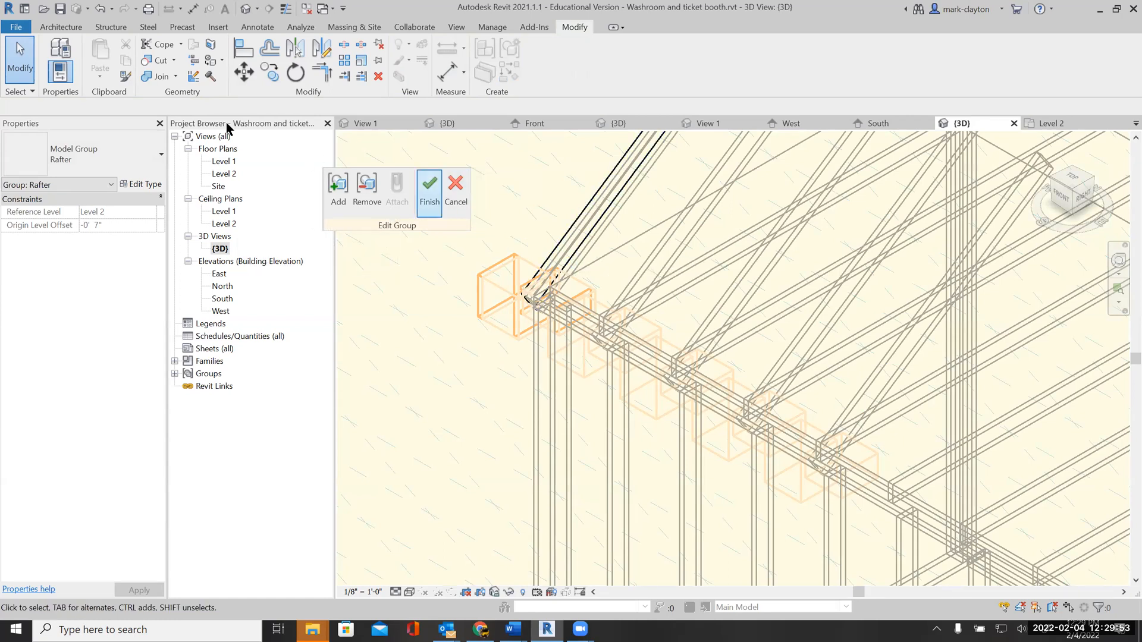
Try to cut the group's 2x8 rafter with a void 2021 box at its lower end
{"action": "left_click", "coordinate": [154, 62]}
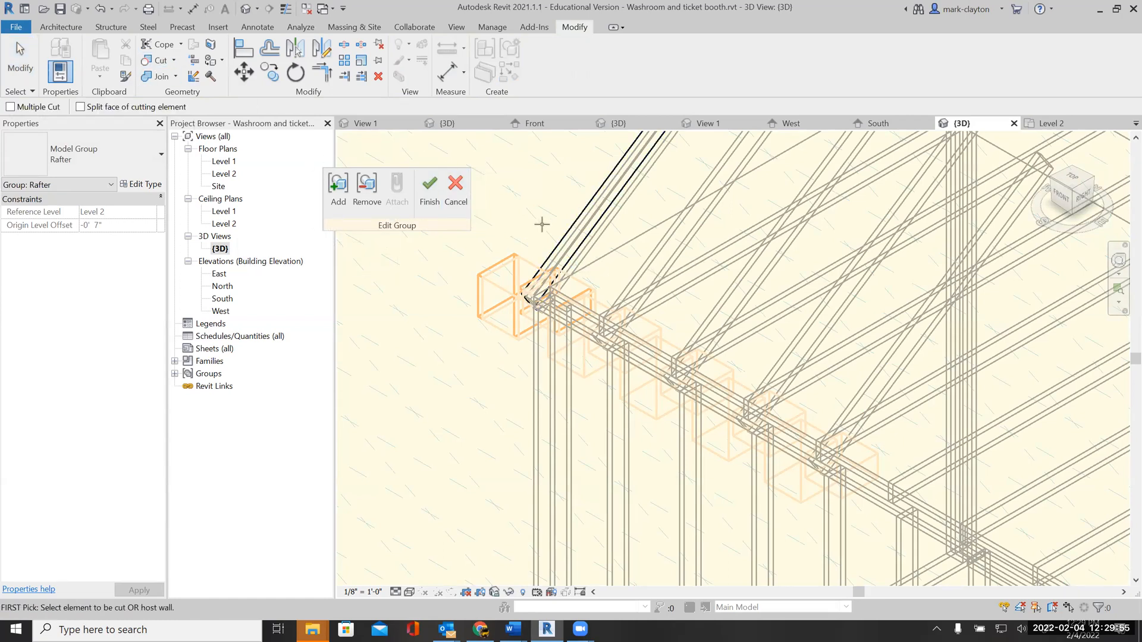
{"action": "left_click", "coordinate": [554, 244]}
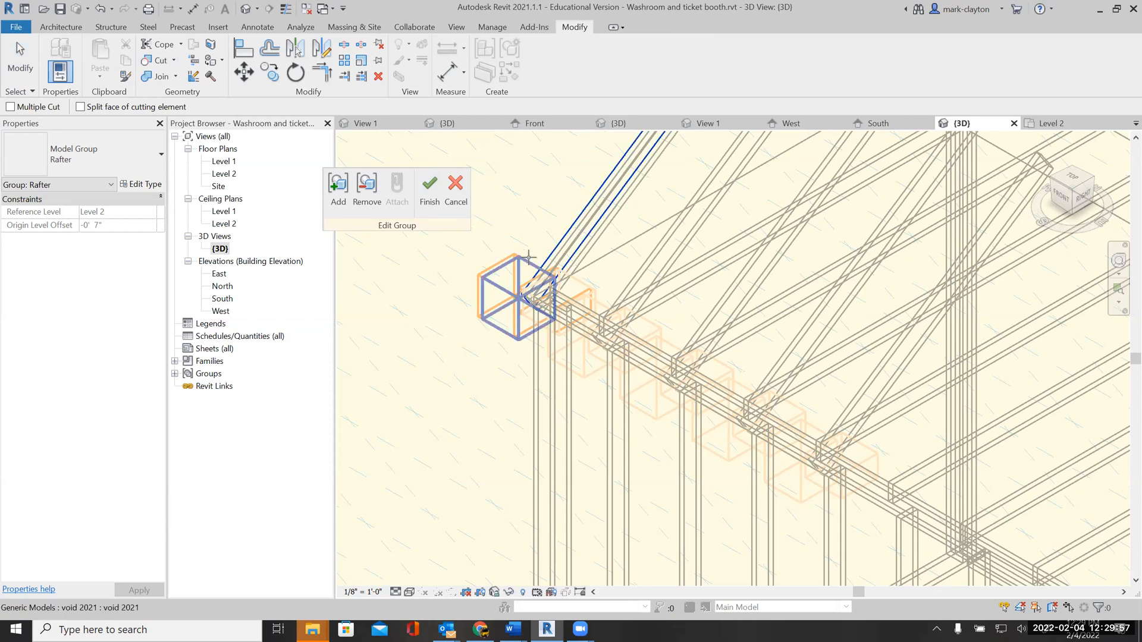
{"action": "left_click", "coordinate": [554, 244]}
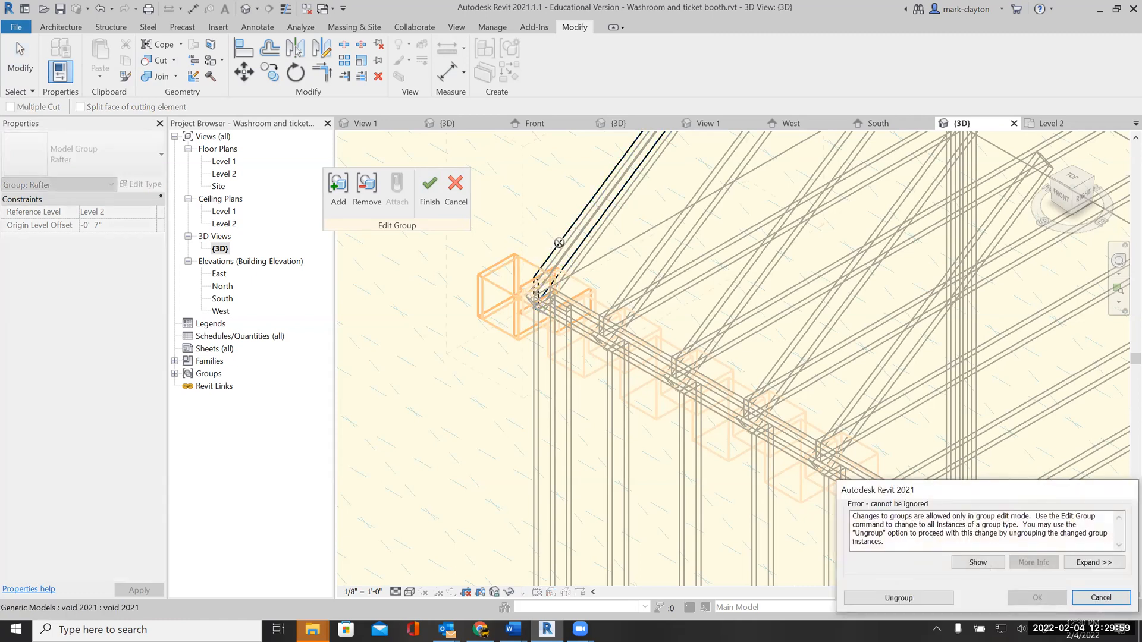
{"action": "left_click", "coordinate": [159, 60]}
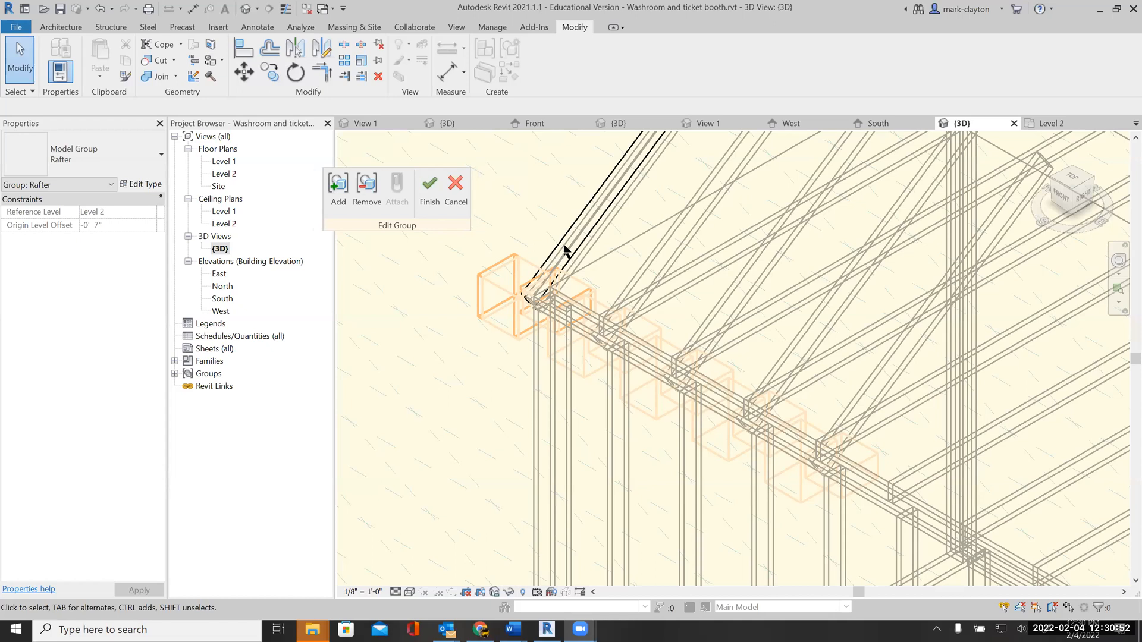
Cut the 2x8 rafter with both void 2021 boxes at its lower end and finish editing the Rafter group
{"action": "left_click", "coordinate": [156, 60]}
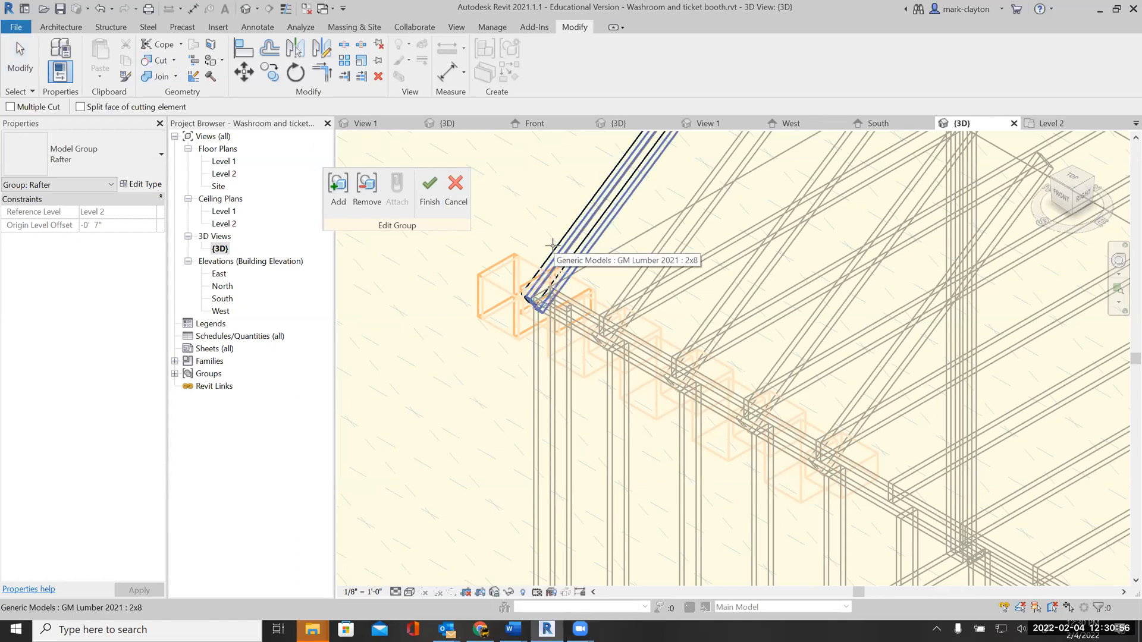
{"action": "left_click", "coordinate": [551, 245]}
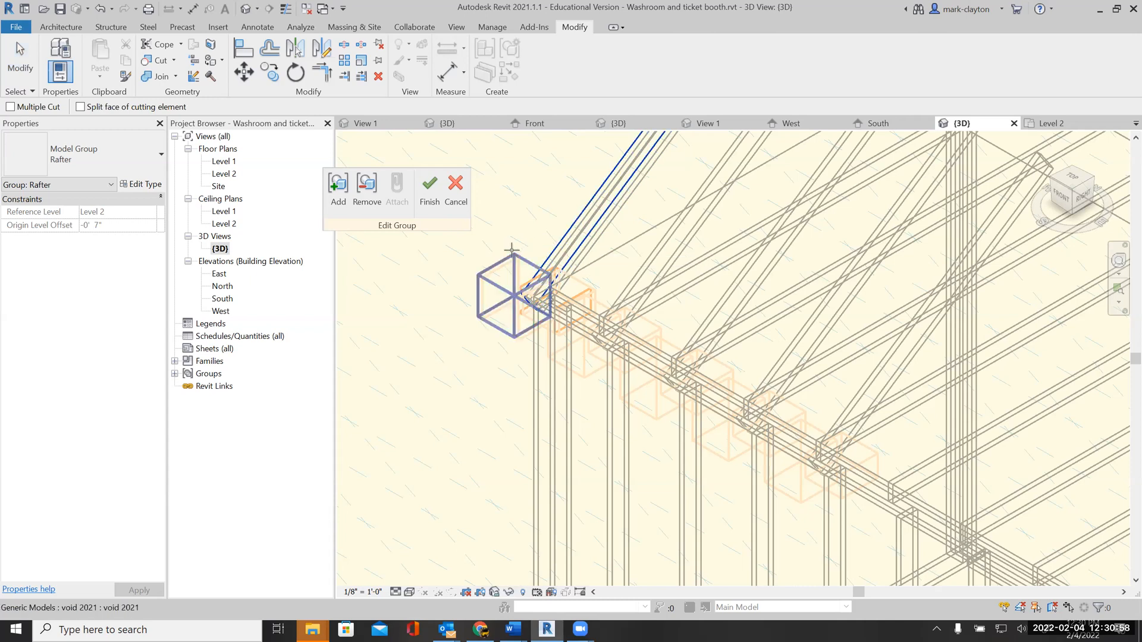
{"action": "left_click", "coordinate": [511, 249]}
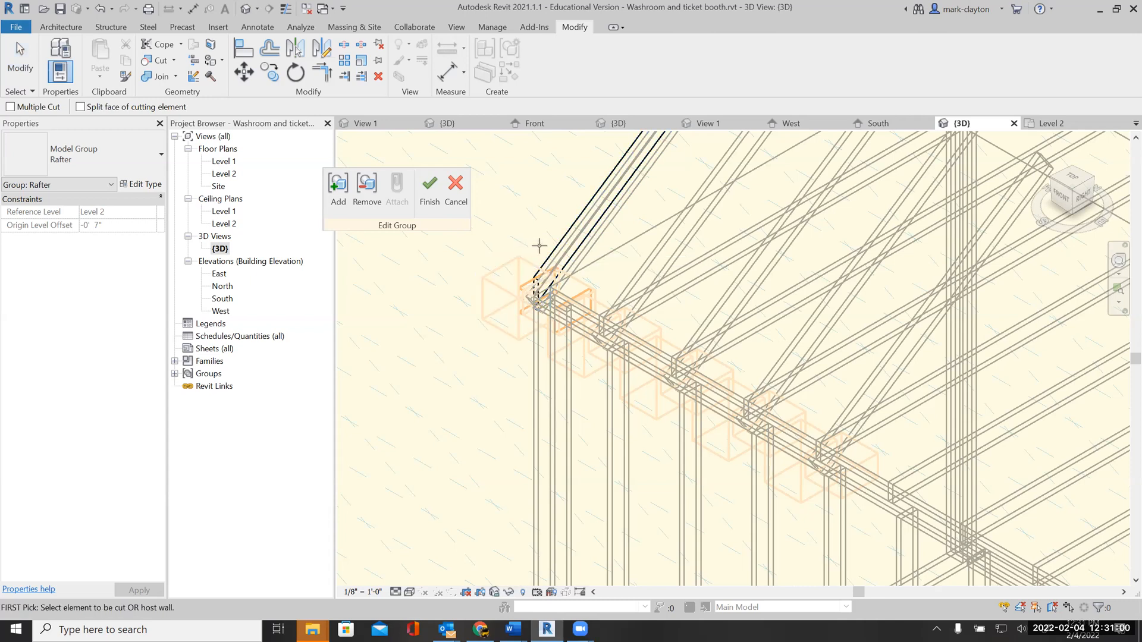
{"action": "left_click", "coordinate": [548, 245]}
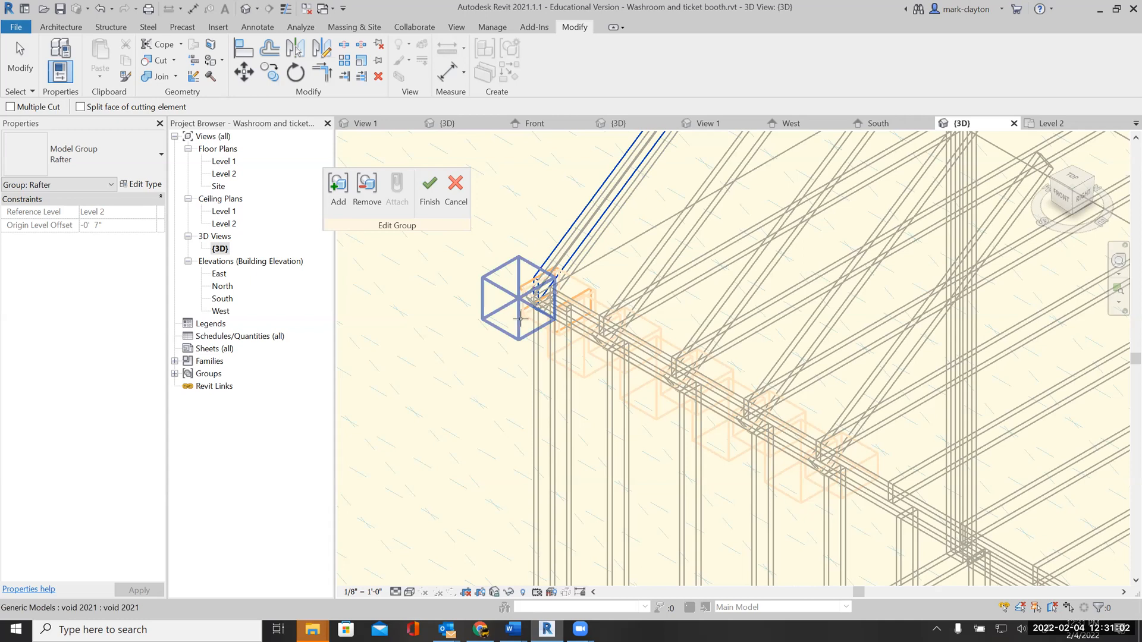
{"action": "scroll", "coordinate": [519, 303], "scroll_direction": "up", "scroll_amount": 3}
{"action": "left_click", "coordinate": [481, 218]}
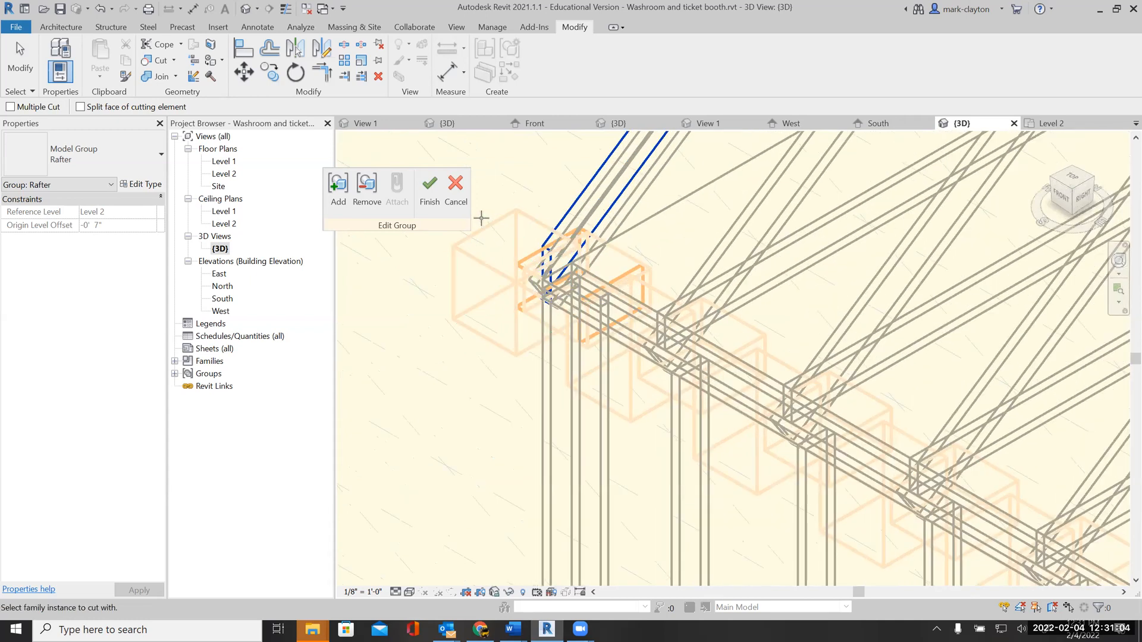
{"action": "scroll", "coordinate": [511, 238], "scroll_direction": "up", "scroll_amount": 3}
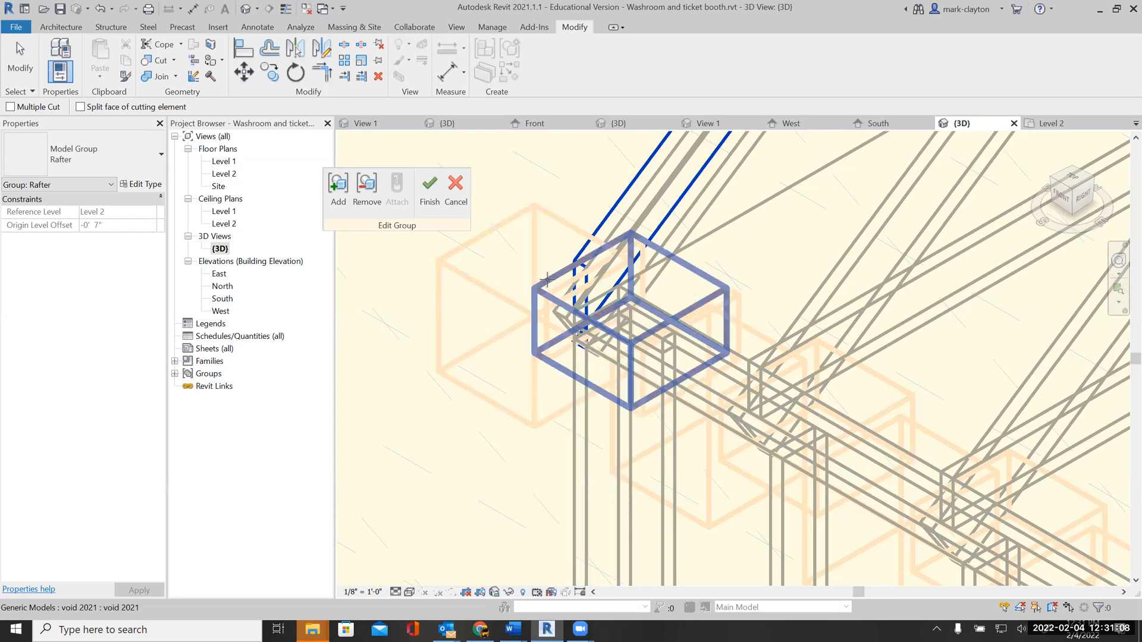
{"action": "left_click", "coordinate": [546, 279]}
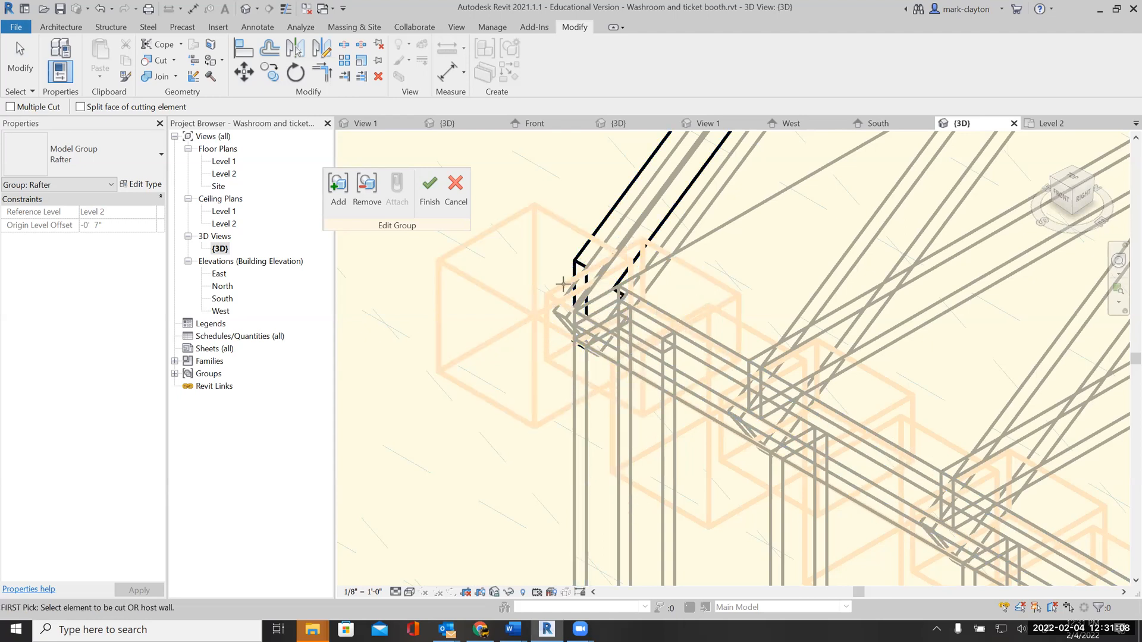
{"action": "left_click", "coordinate": [430, 190]}
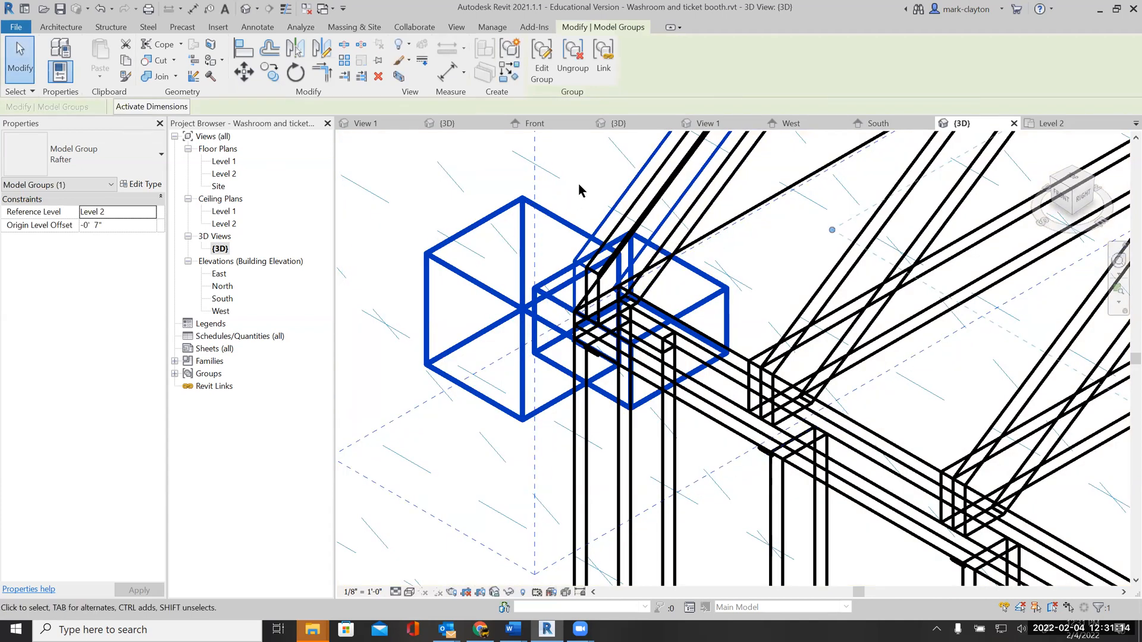
{"action": "left_click", "coordinate": [20, 59]}
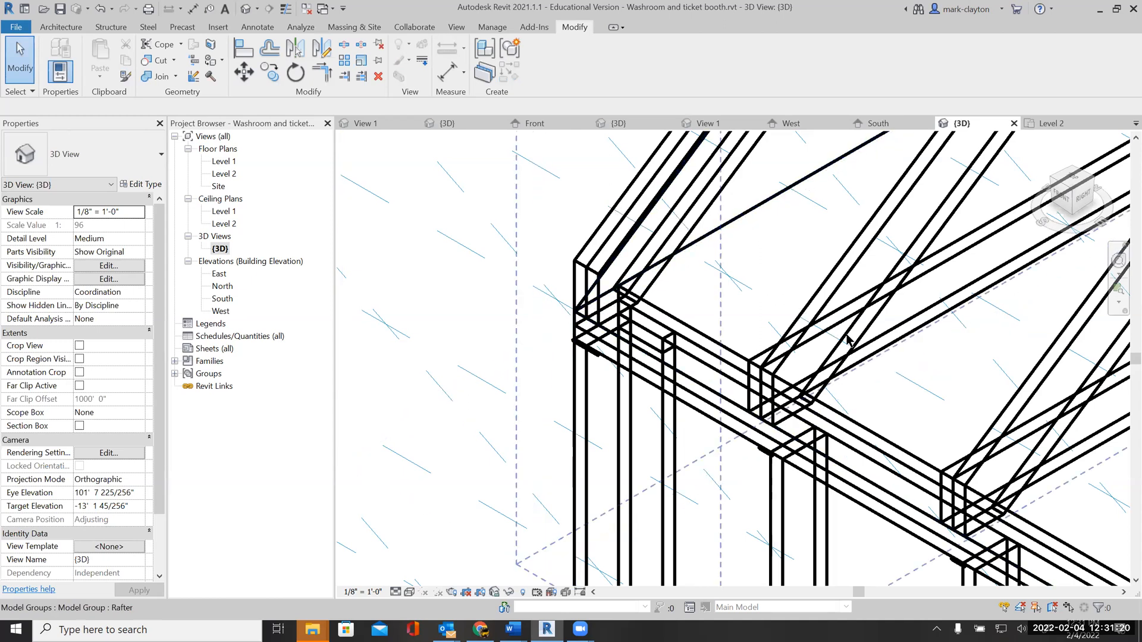
Set the 3D view's visual style to Shaded
{"action": "scroll", "coordinate": [957, 402], "scroll_direction": "down", "scroll_amount": 4}
{"action": "mouse_move", "coordinate": [958, 400]}
{"action": "middle_mouse_down"}
{"action": "mouse_move", "coordinate": [670, 408]}
{"action": "mouse_move", "coordinate": [582, 313]}
{"action": "mouse_move", "coordinate": [530, 298]}
{"action": "middle_mouse_up"}
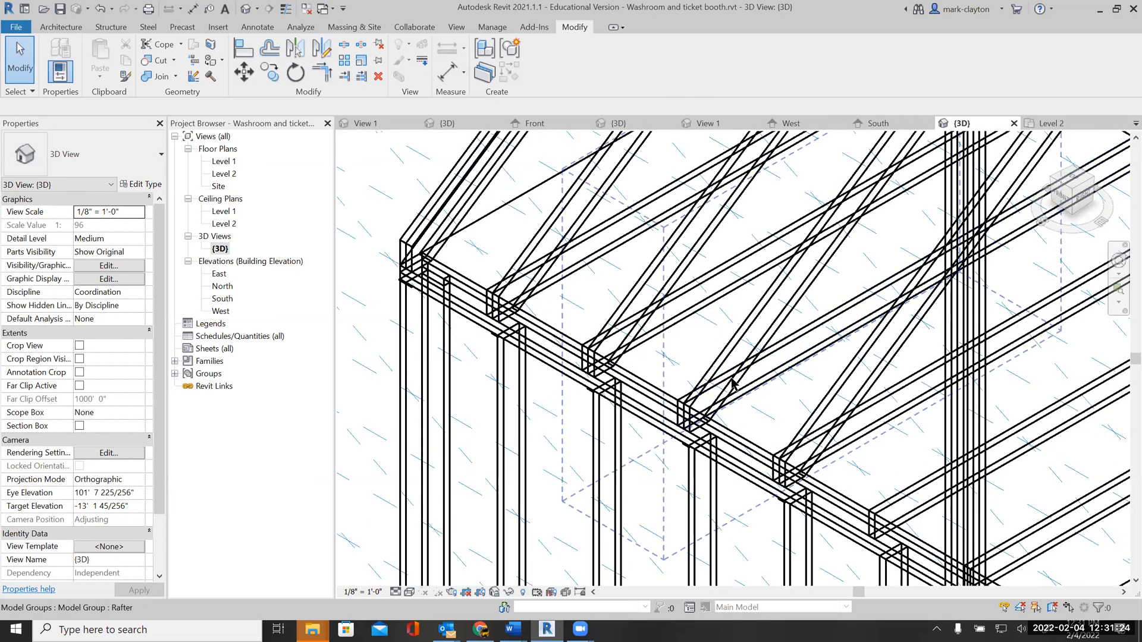
{"action": "left_click", "coordinate": [395, 592]}
{"action": "left_click", "coordinate": [409, 593]}
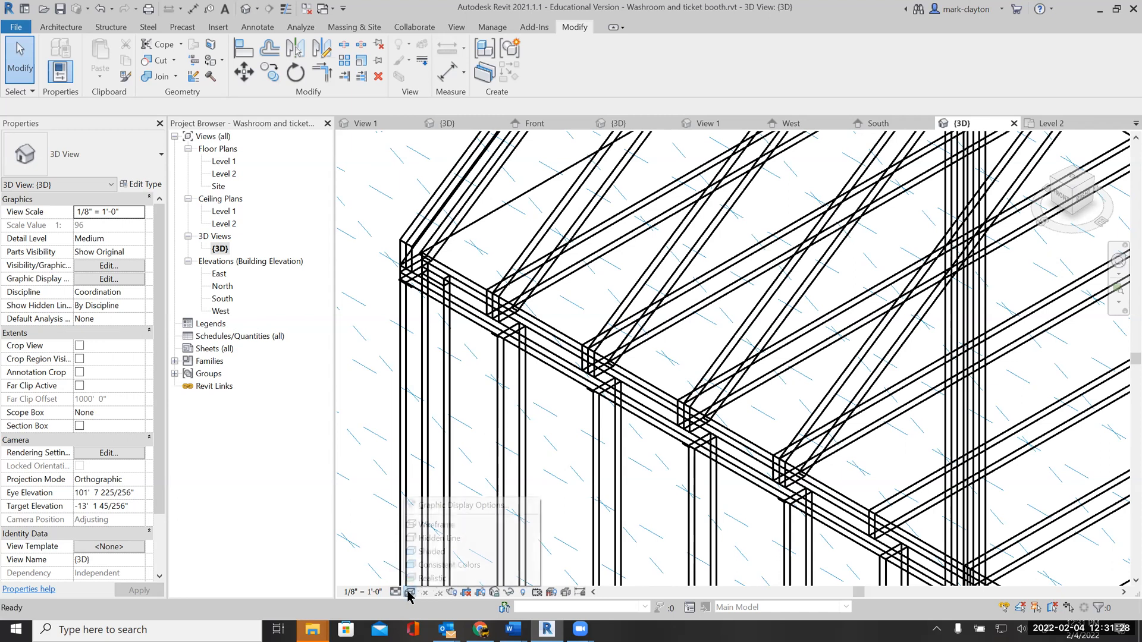
{"action": "left_click", "coordinate": [420, 553]}
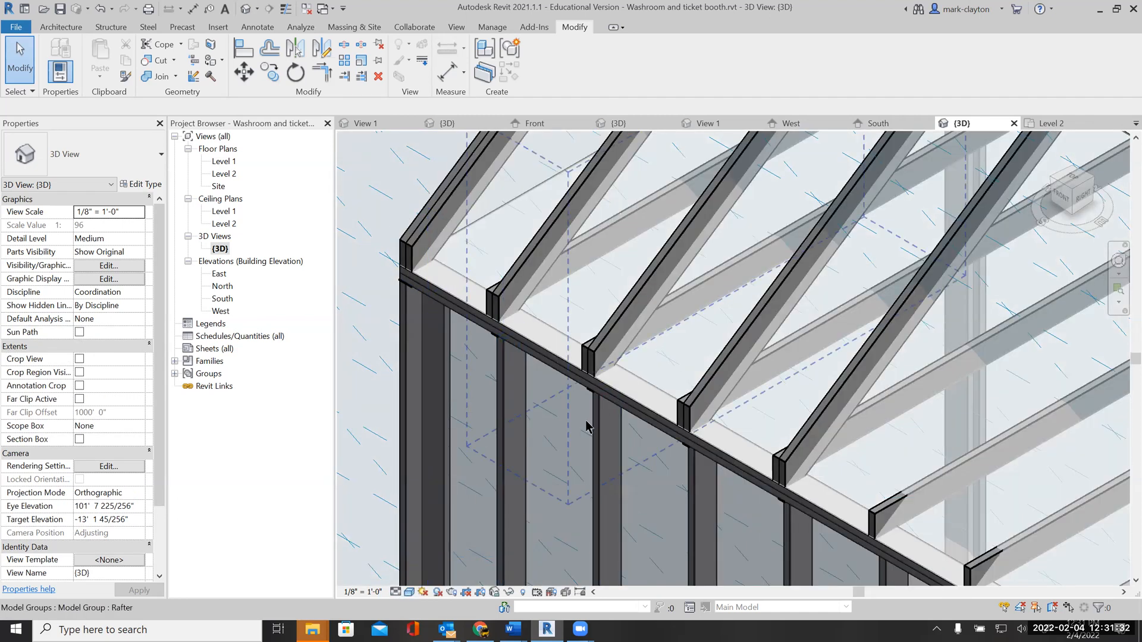
Examine the cut rafters and the remaining joists along the wall as far as the opposite gable end
{"action": "scroll", "coordinate": [586, 425], "scroll_direction": "down", "scroll_amount": 2}
{"action": "scroll", "coordinate": [586, 425], "scroll_direction": "down", "scroll_amount": 3}
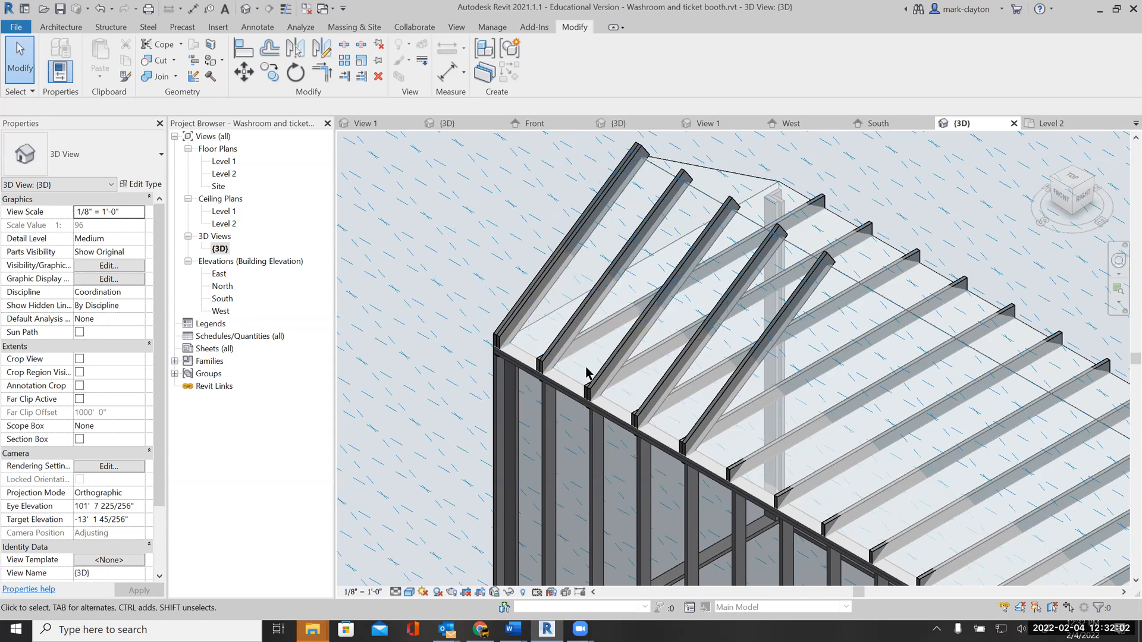
{"action": "scroll", "coordinate": [683, 385], "scroll_direction": "down", "scroll_amount": 3}
{"action": "middle_click_drag", "start_coordinate": [684, 384], "coordinate": [572, 307]}
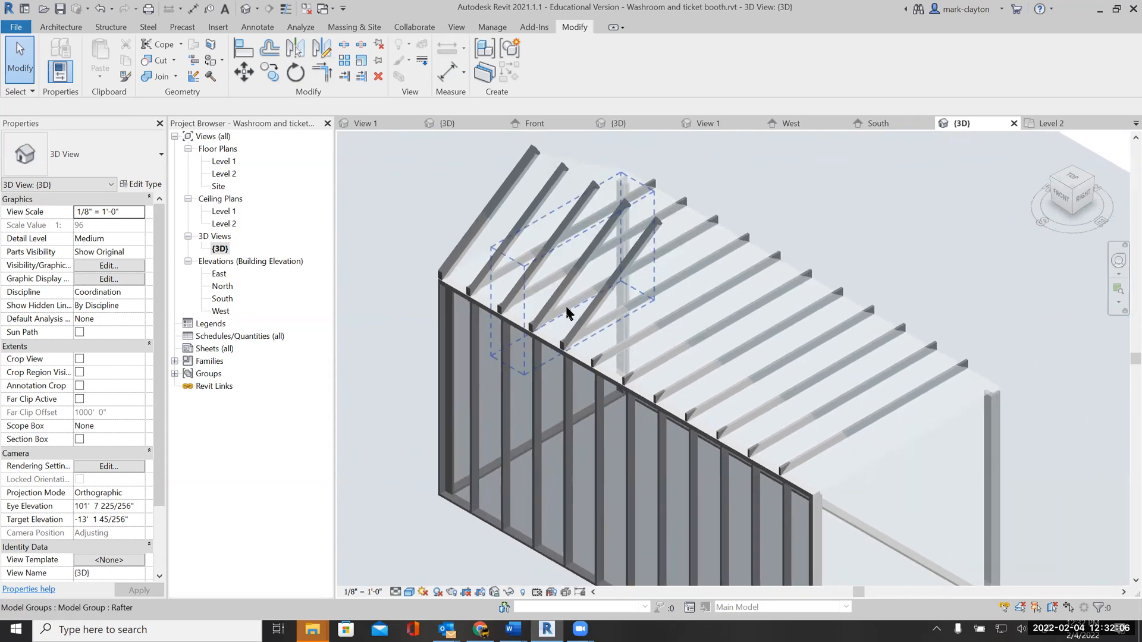
{"action": "scroll", "coordinate": [571, 307], "scroll_direction": "down", "scroll_amount": 1}
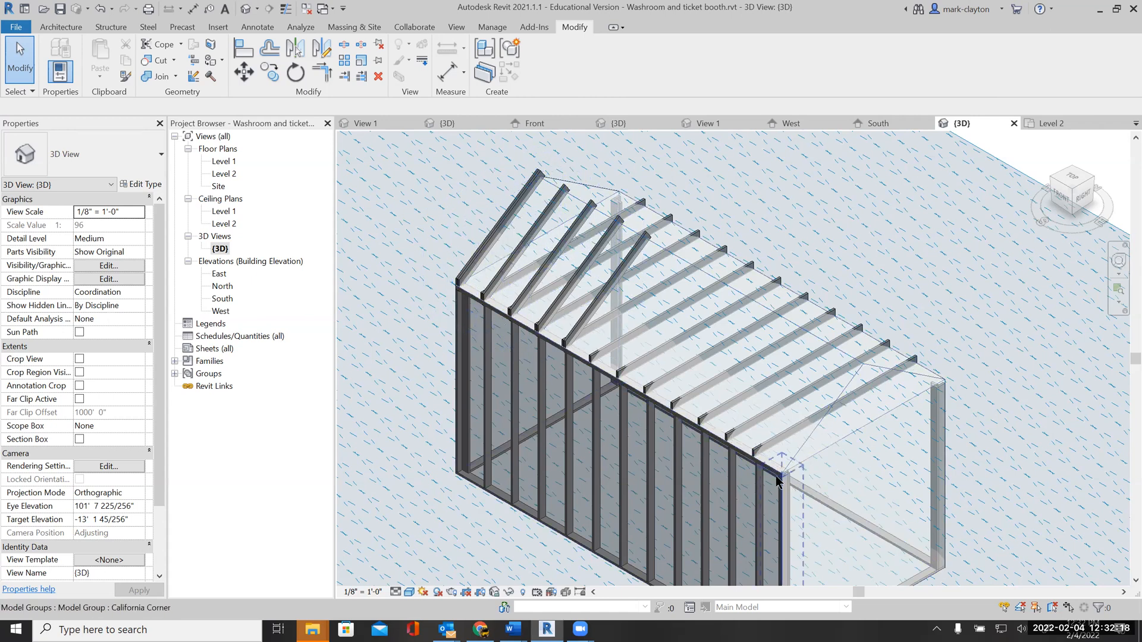
{"action": "scroll", "coordinate": [777, 478], "scroll_direction": "up", "scroll_amount": 3}
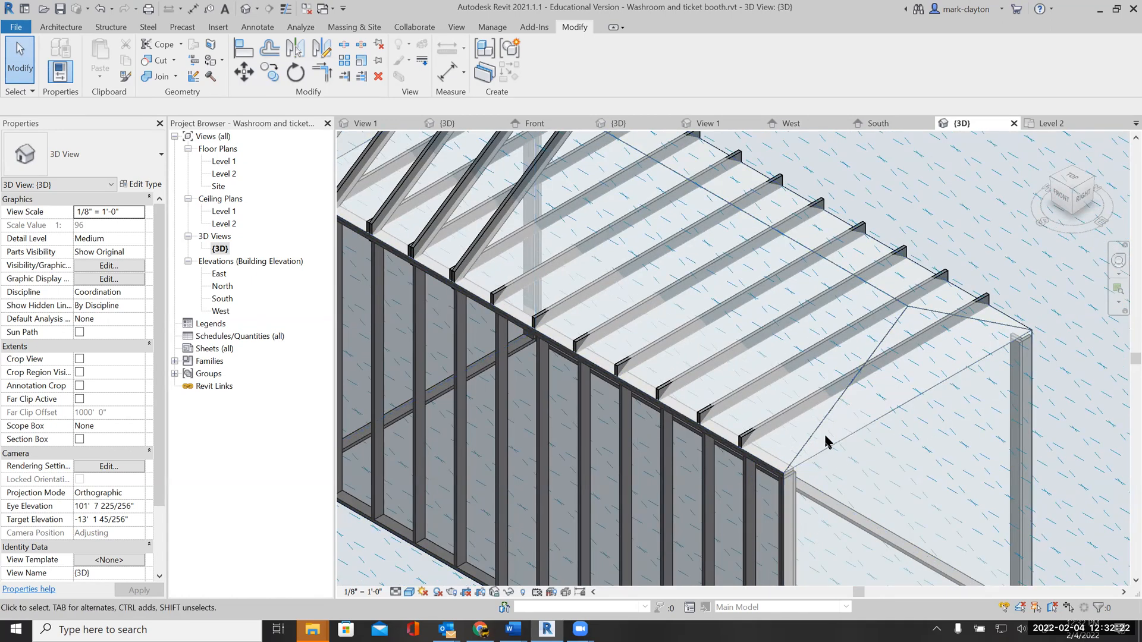
{"action": "scroll", "coordinate": [827, 440], "scroll_direction": "down", "scroll_amount": 3}
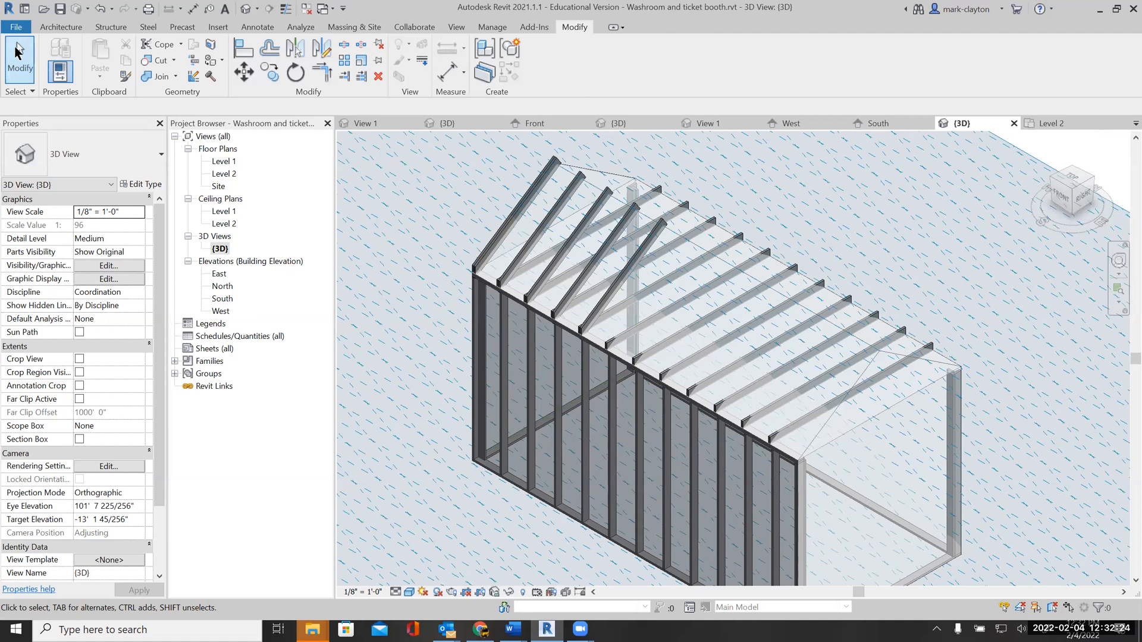